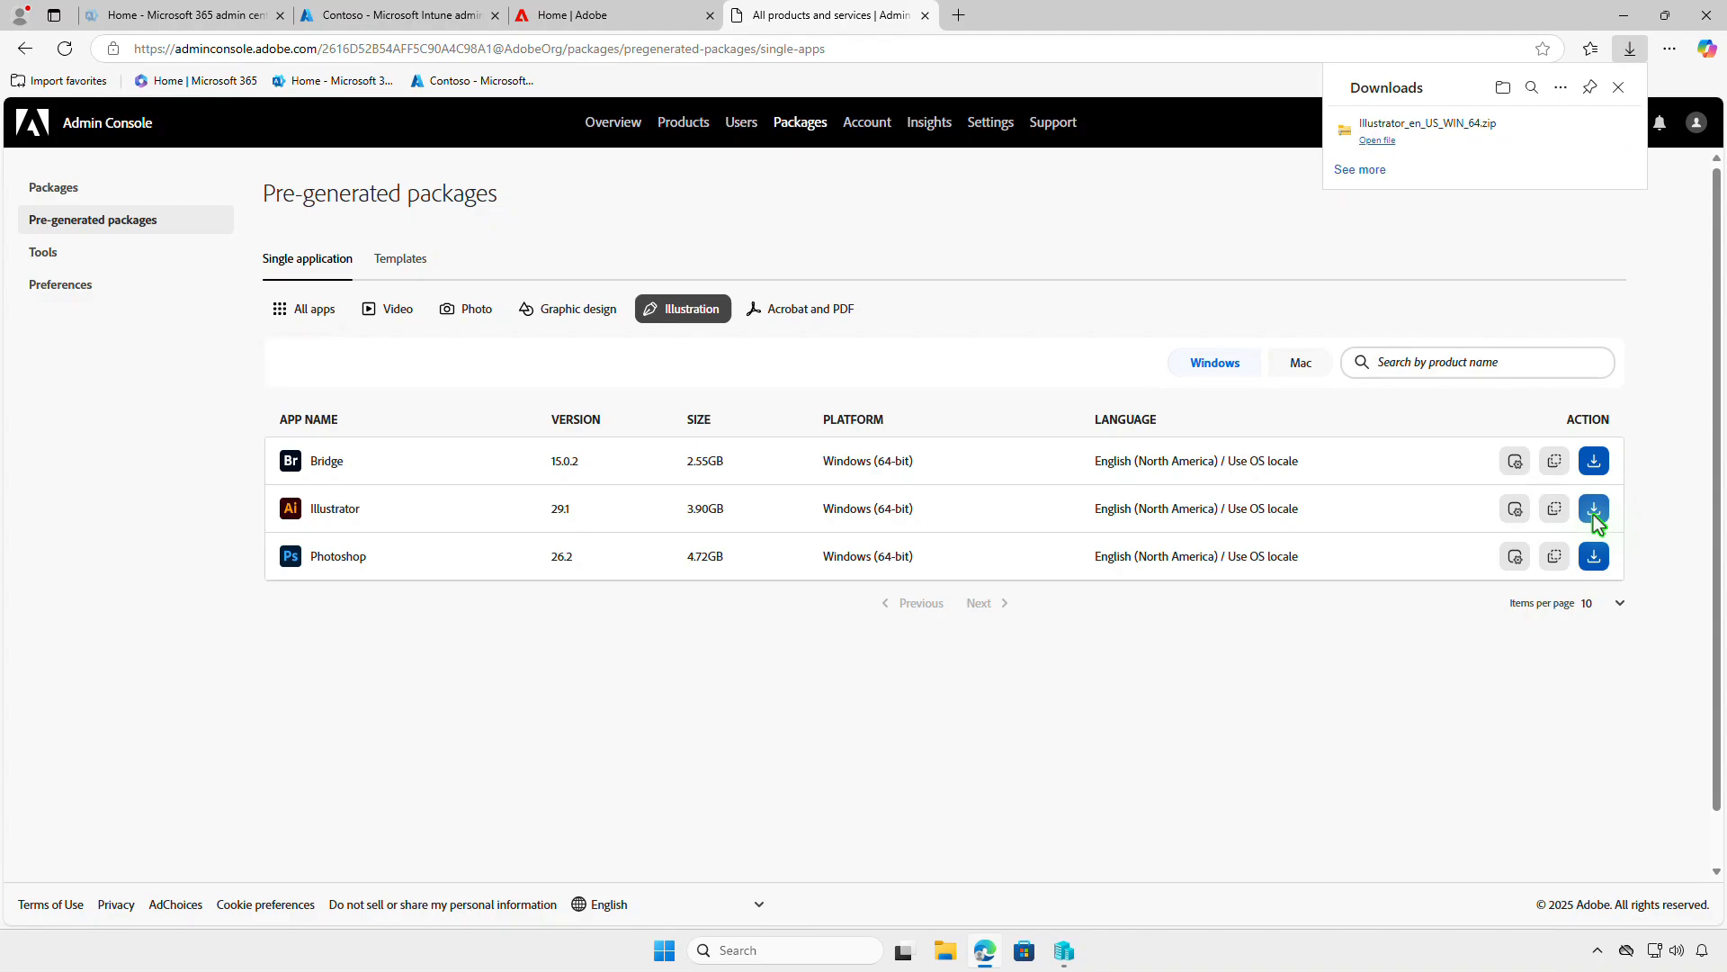
- Start creating a new package in the Packages section with the Managed package deployment method
click(126, 196)
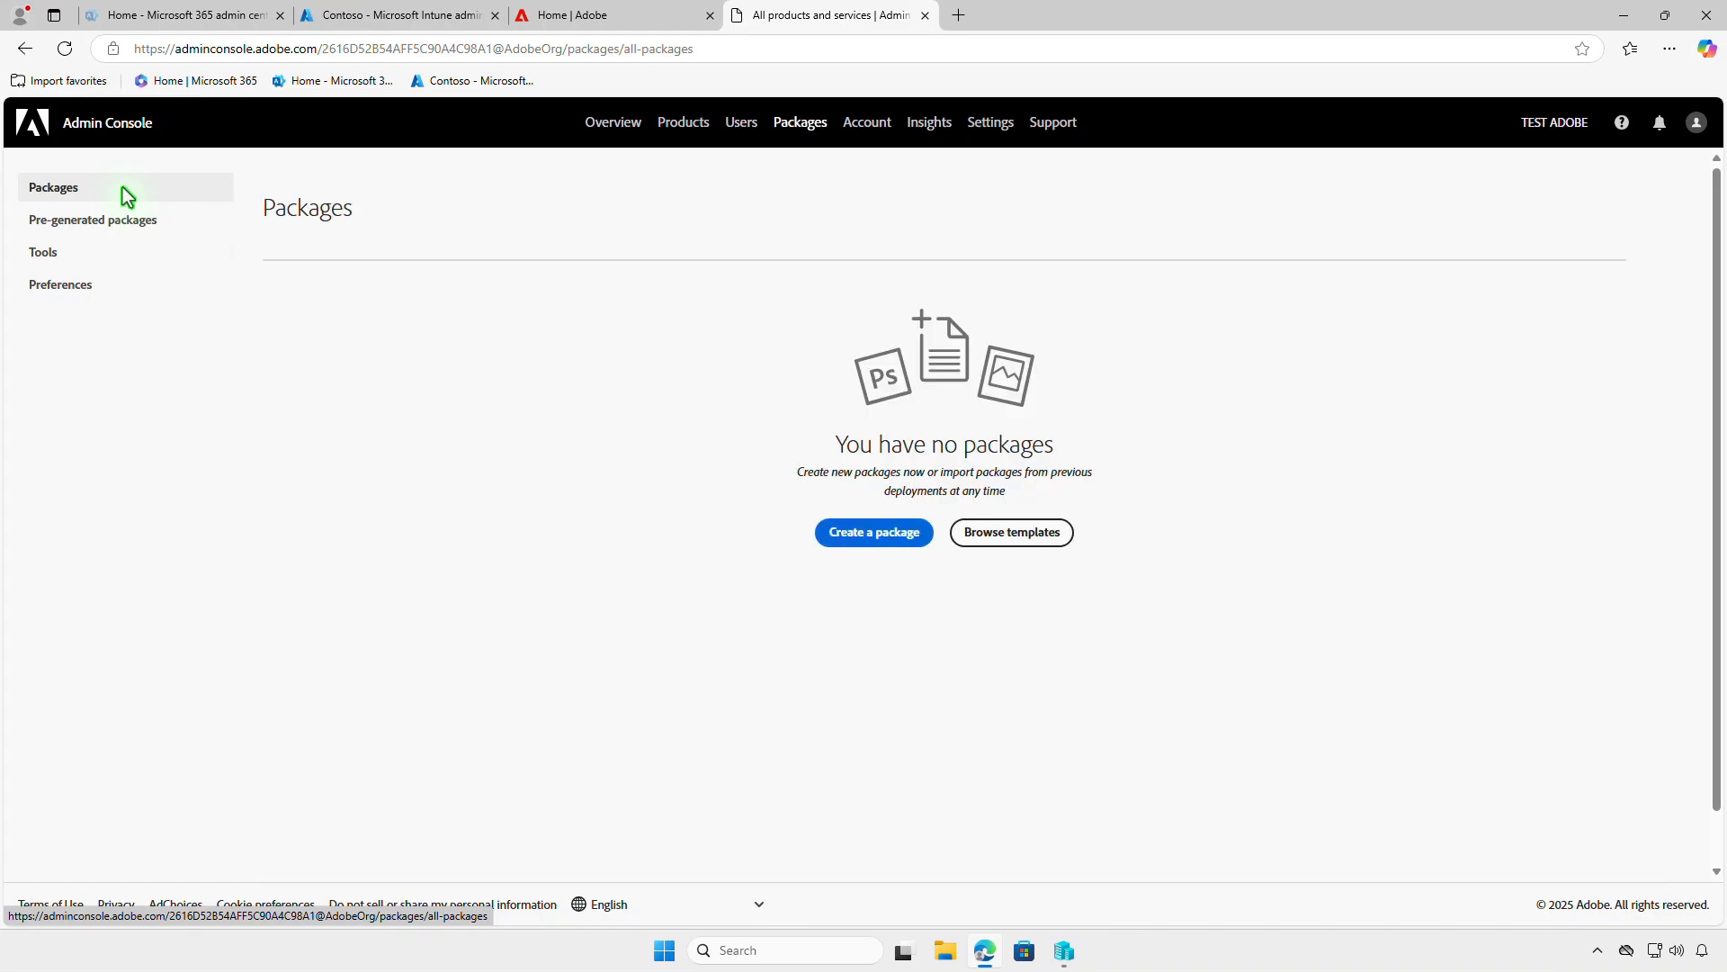
click(911, 539)
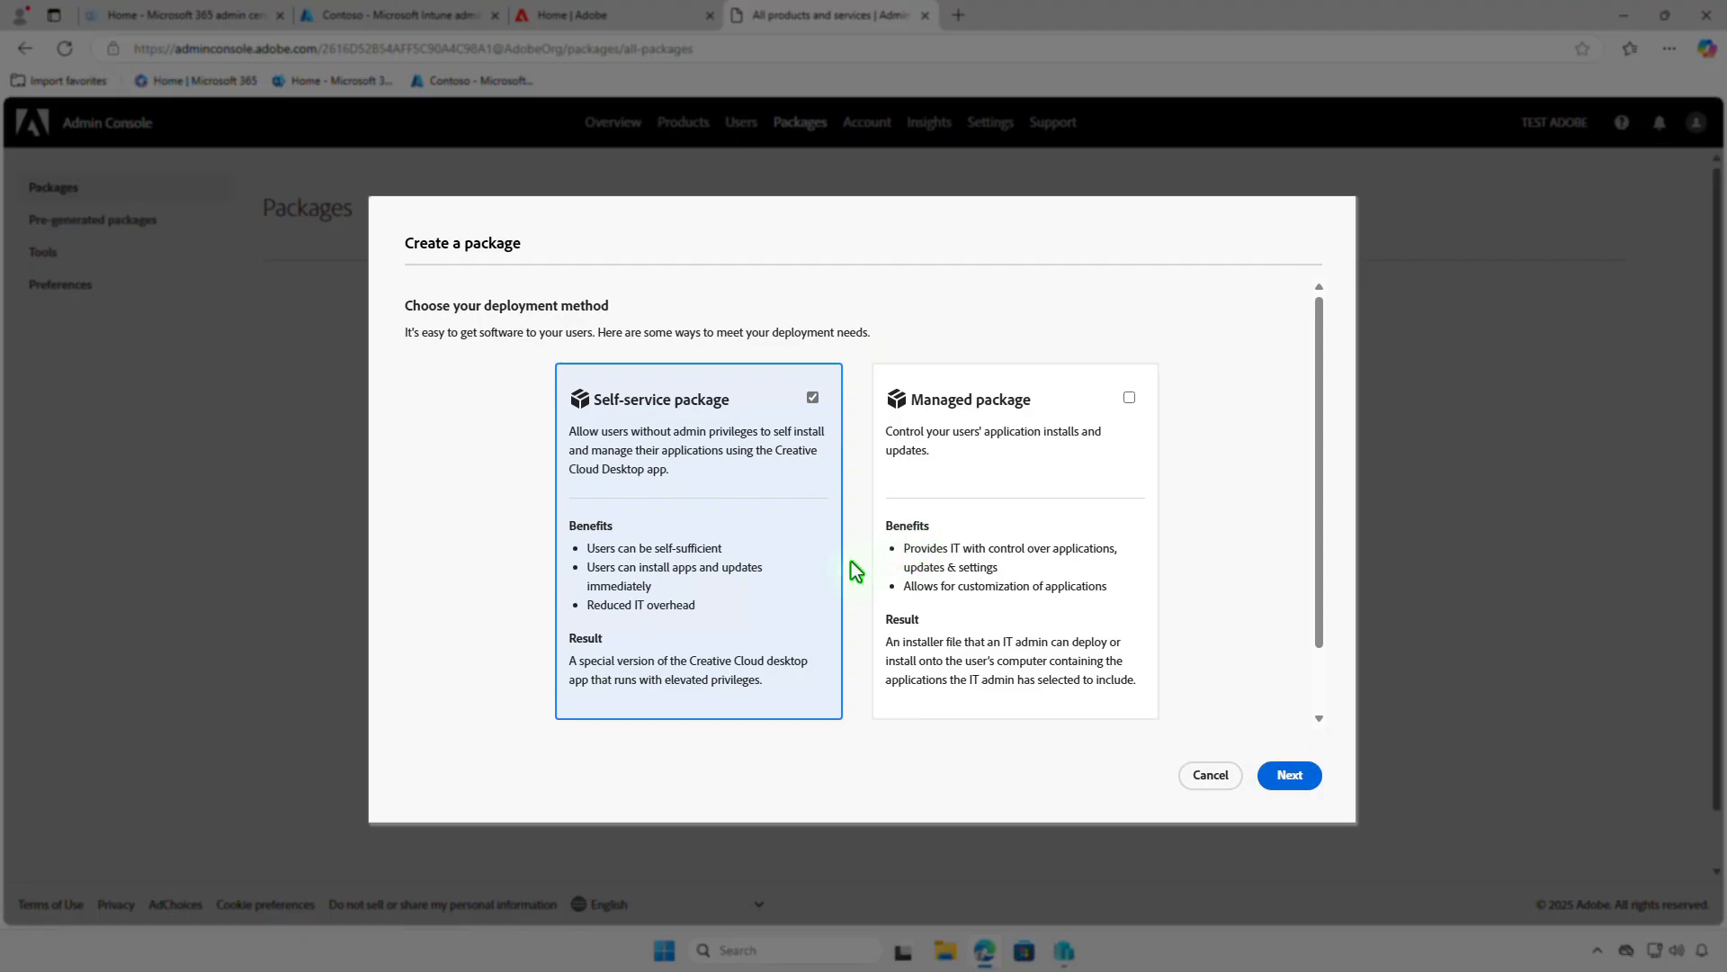
click(1107, 529)
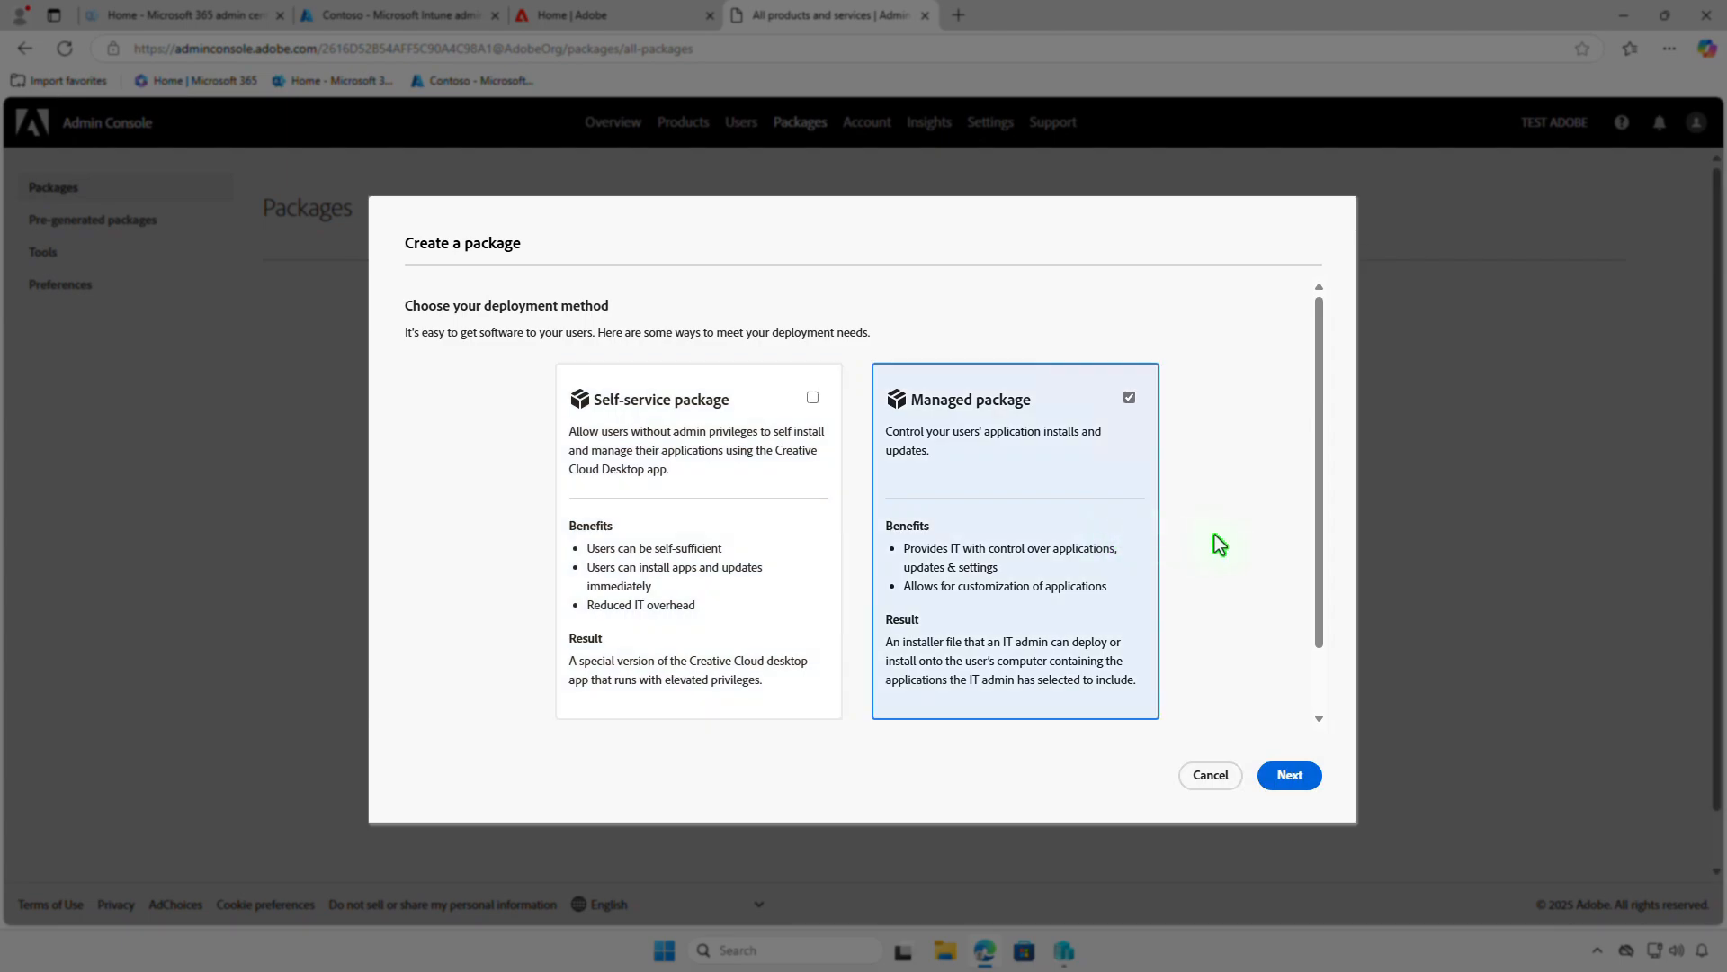
click(1298, 776)
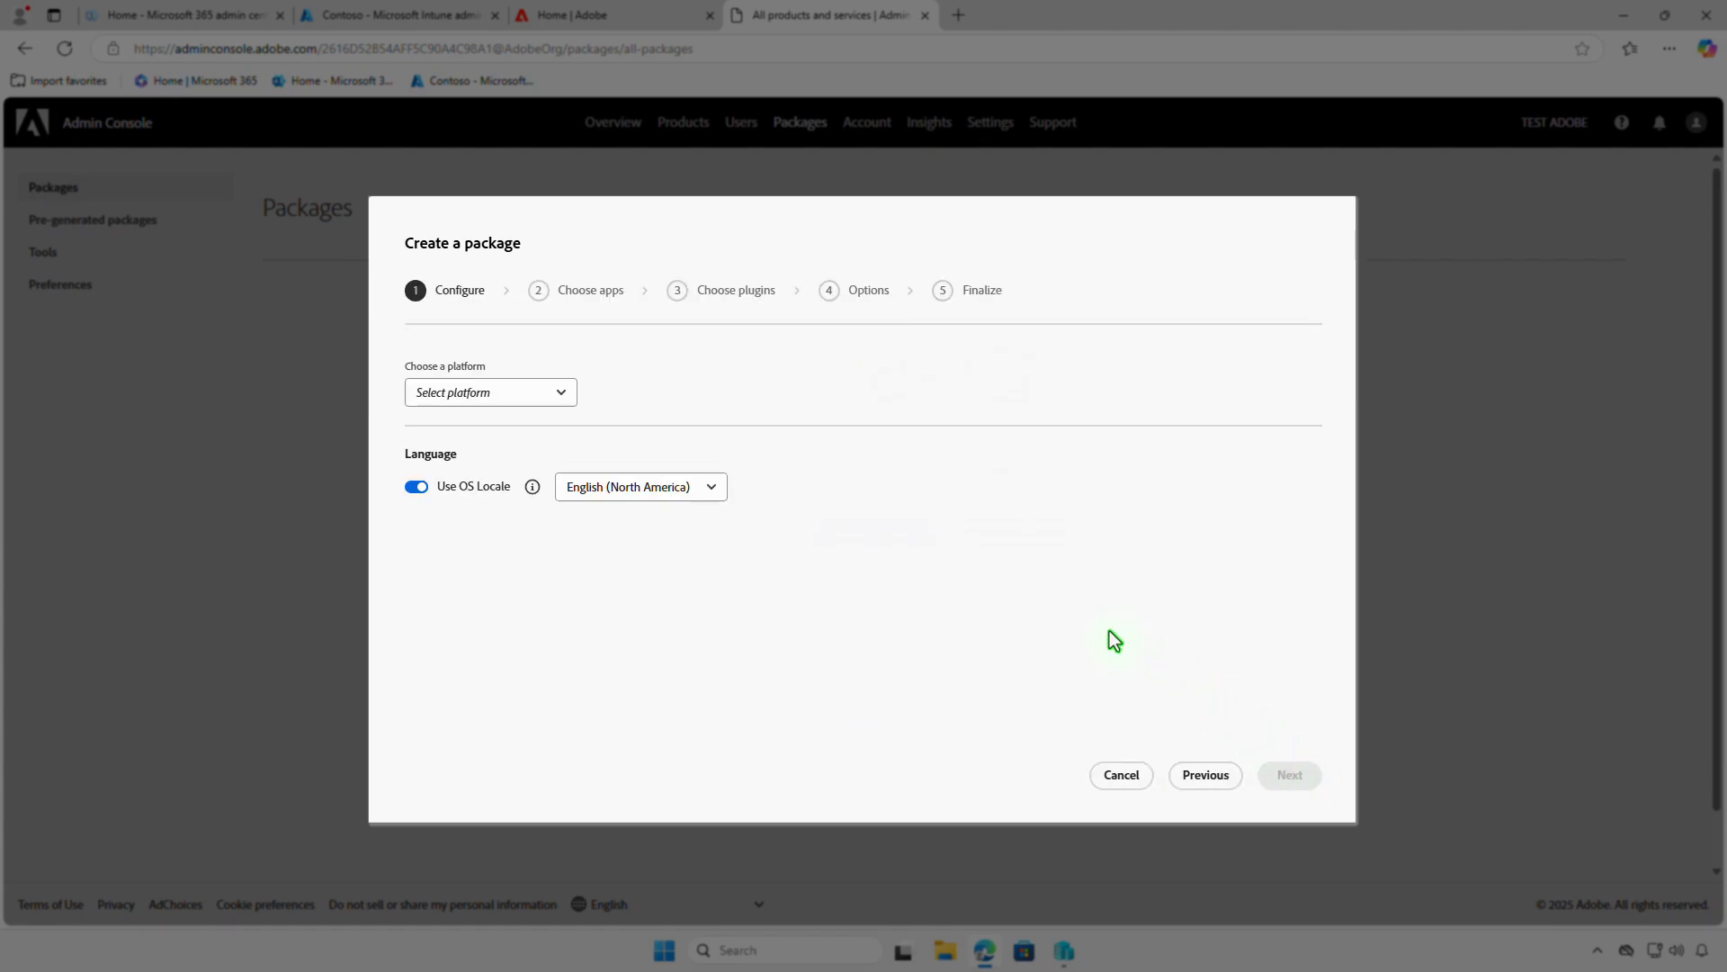
- Configure the package for Windows (64-bit), keep English (North America) with Use OS Locale enabled, and continue to the app selection
click(555, 394)
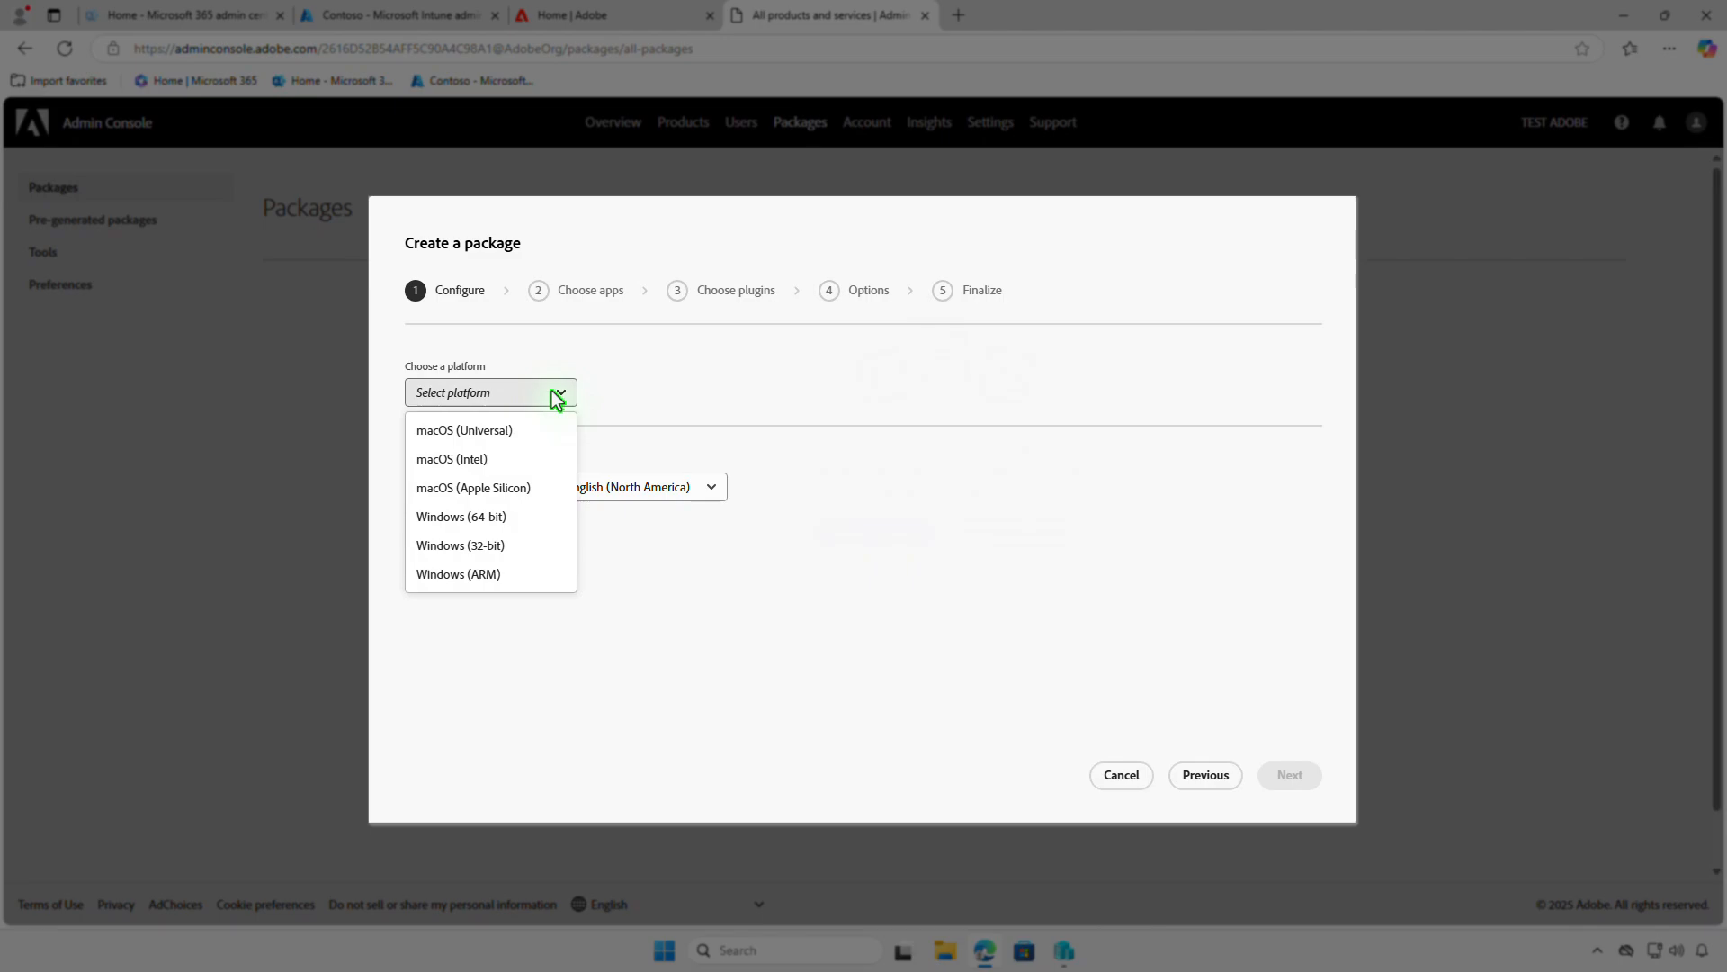
click(532, 519)
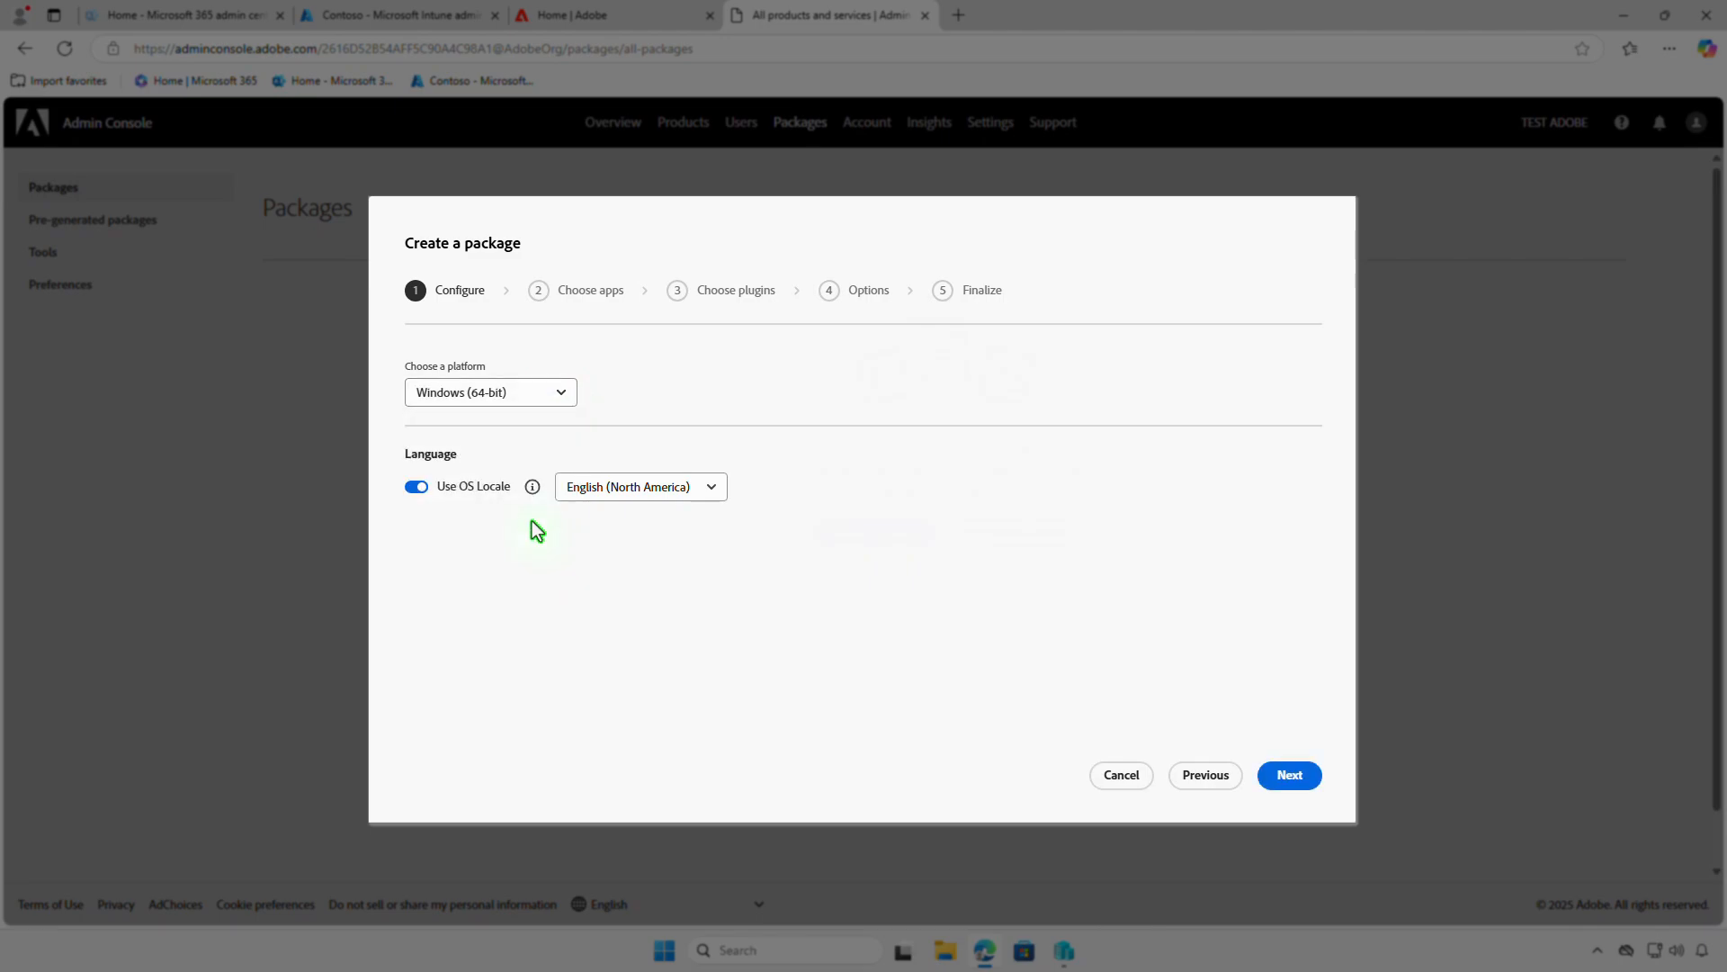
click(717, 488)
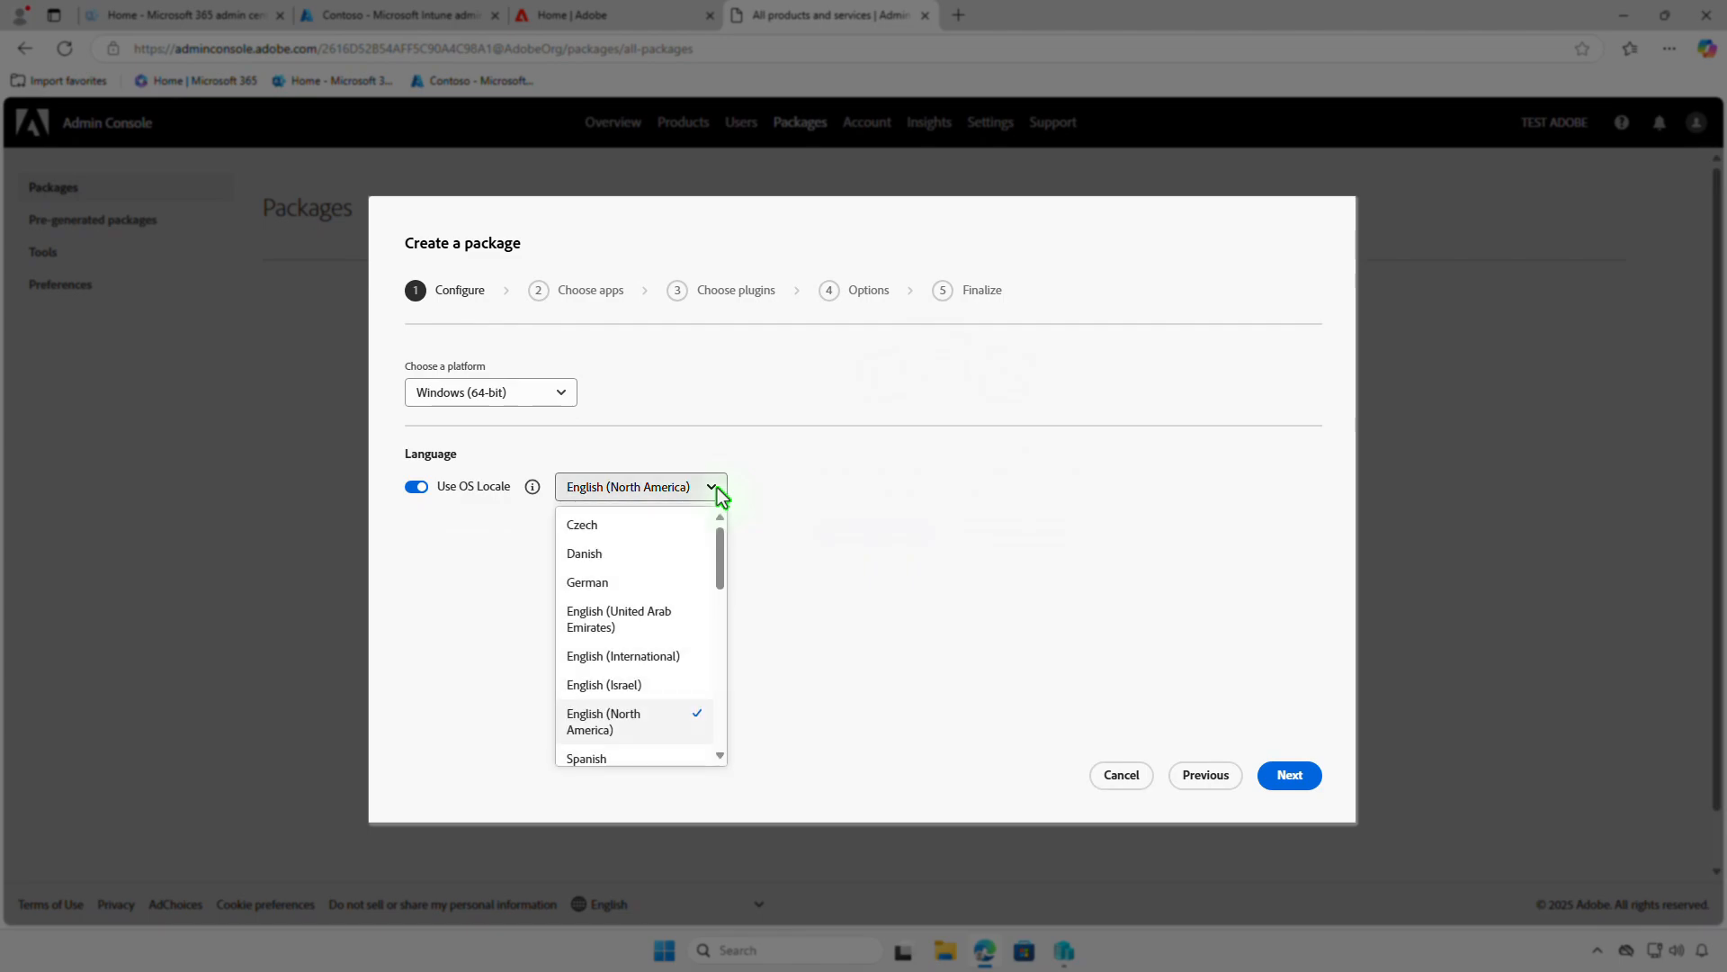
click(793, 525)
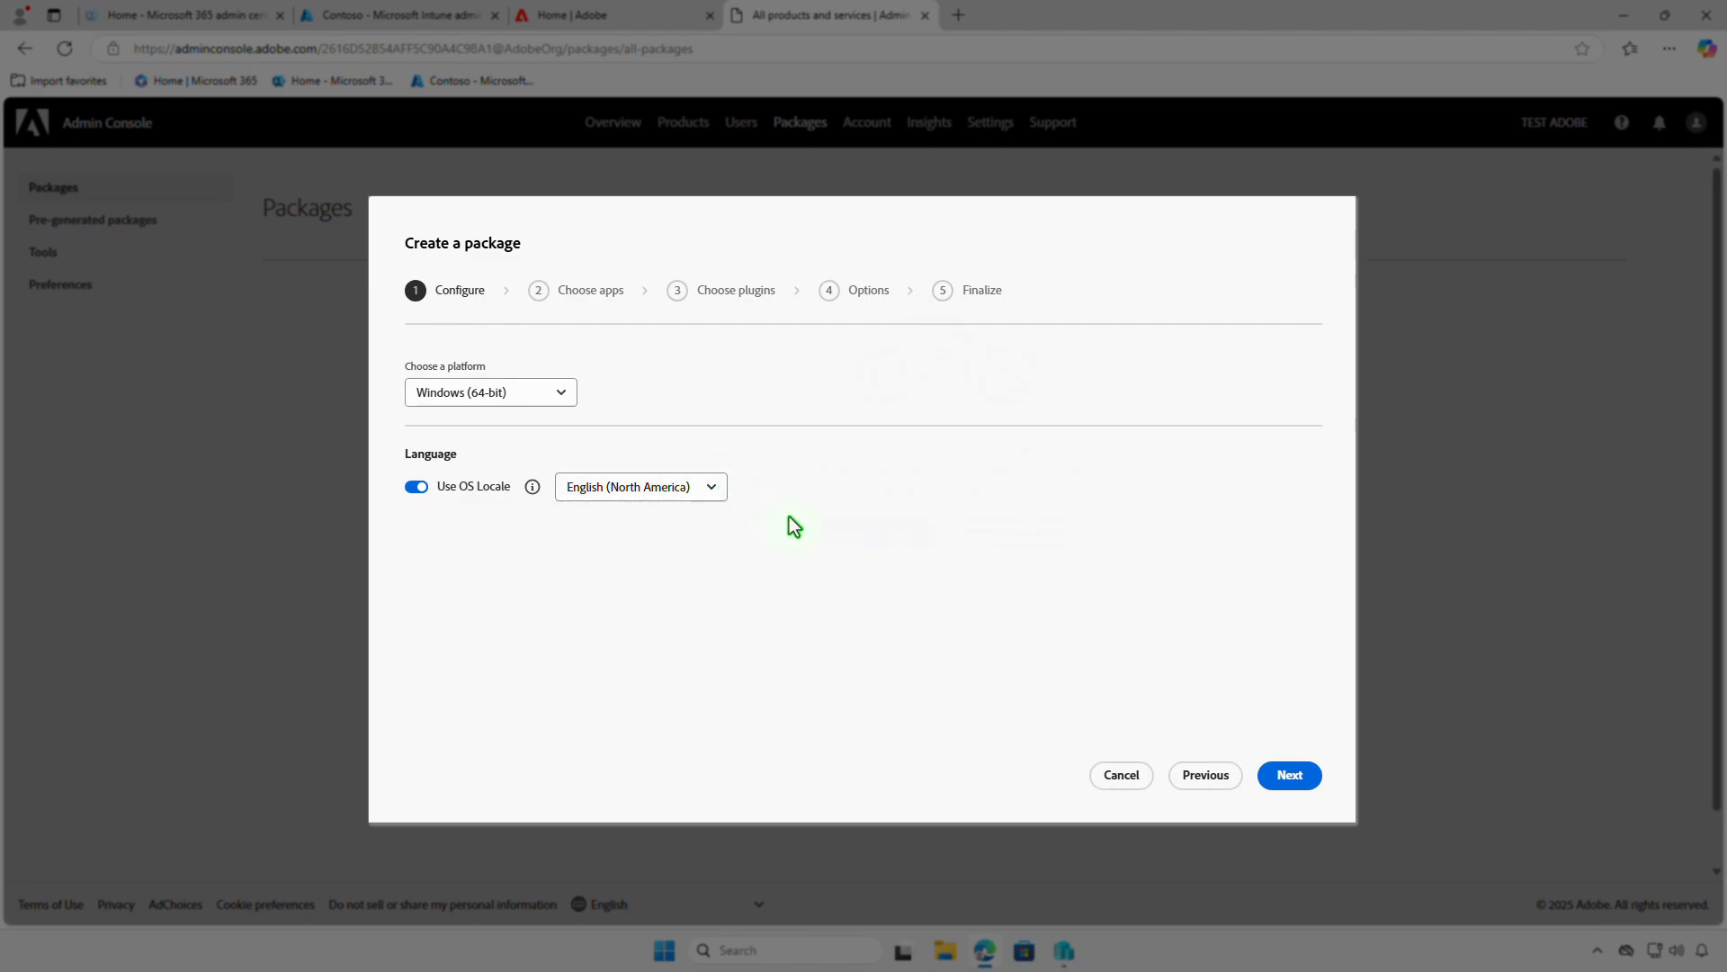
click(1309, 777)
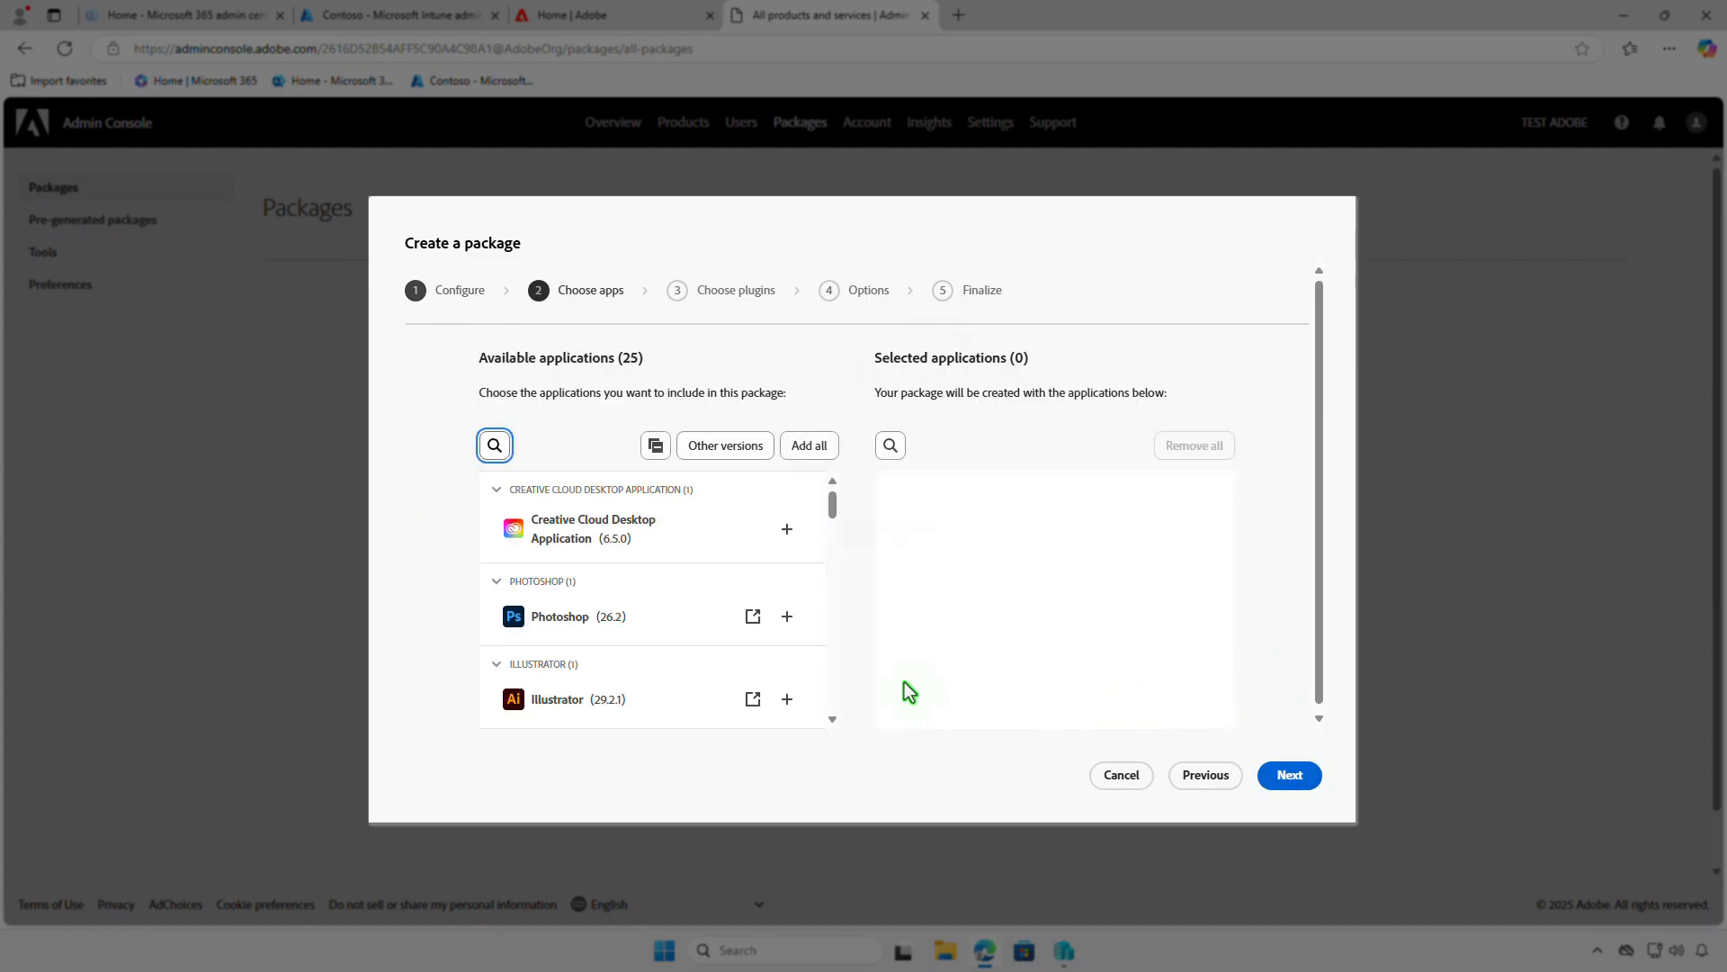
- Add Illustrator (29.2.1) to the package's selected applications and continue past the plugin selection without choosing any plugins
click(787, 699)
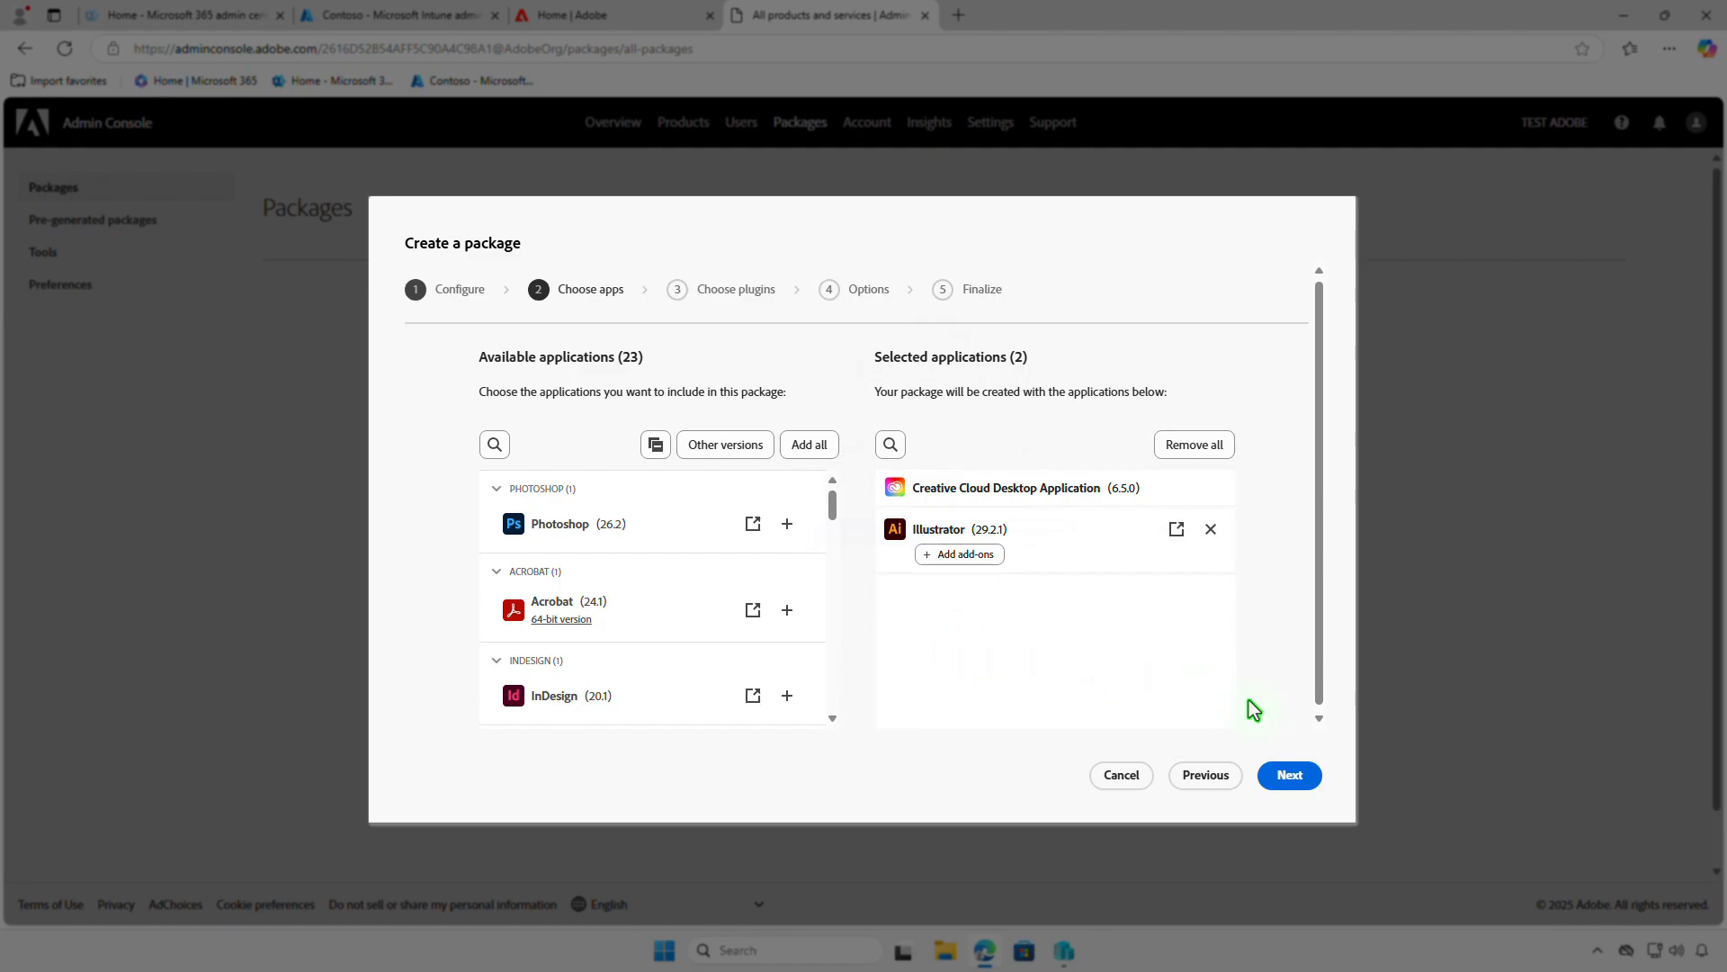
click(1302, 774)
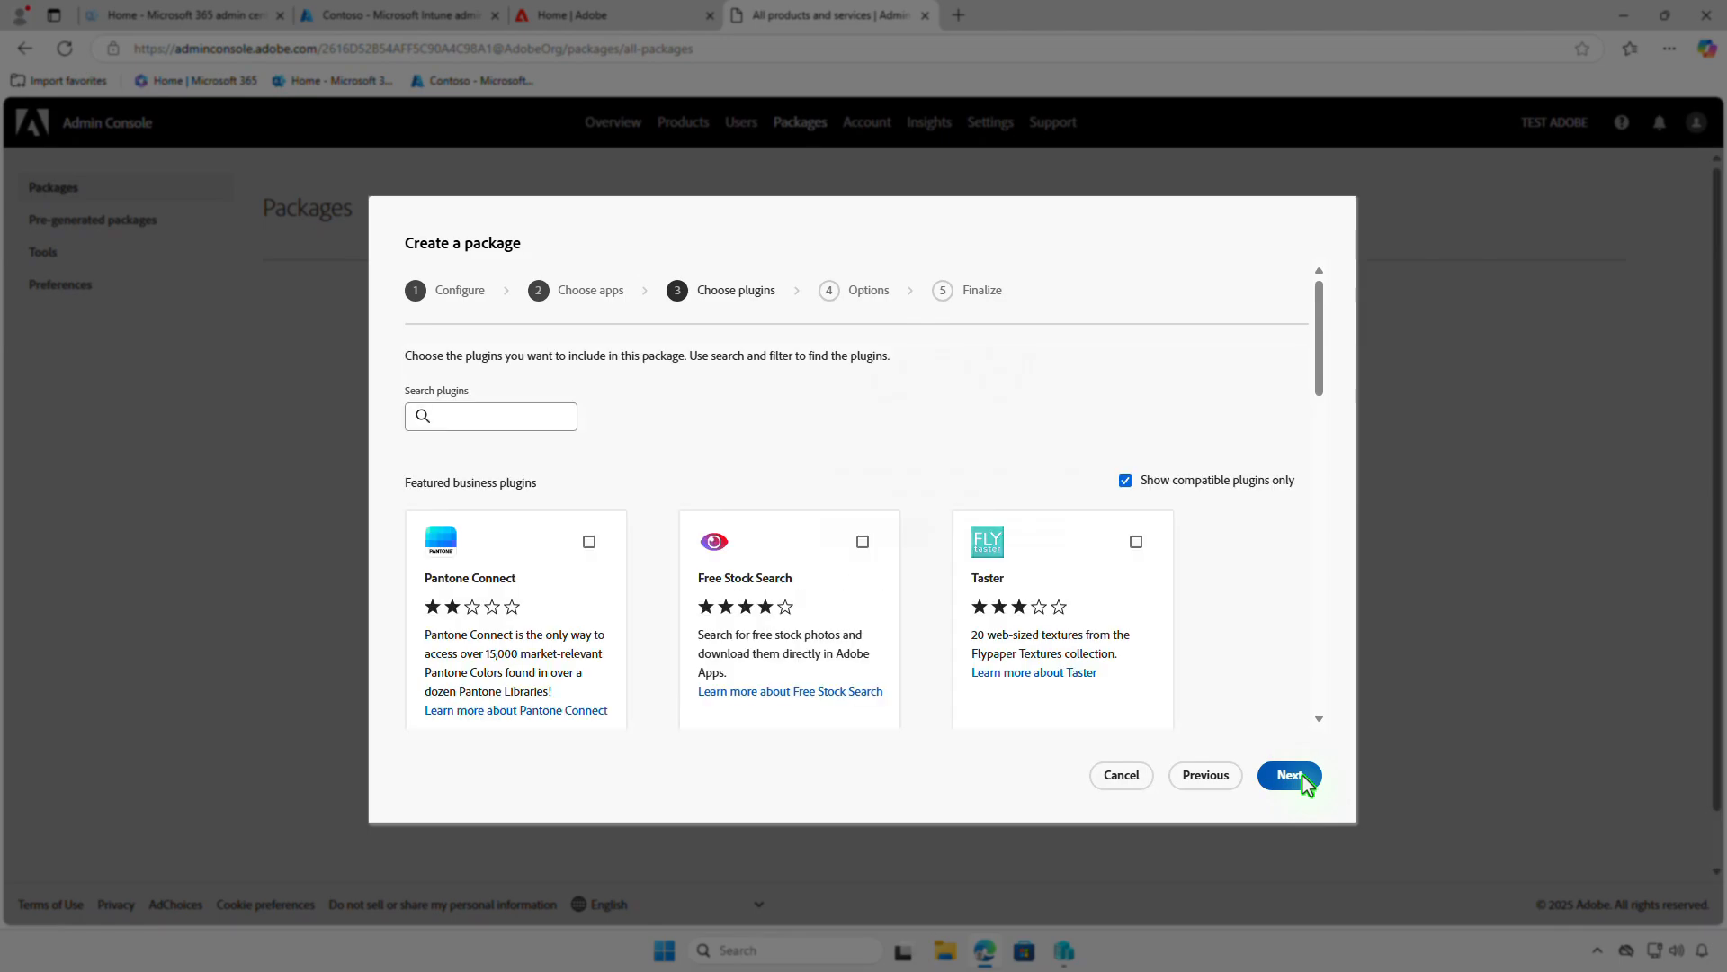
click(1304, 778)
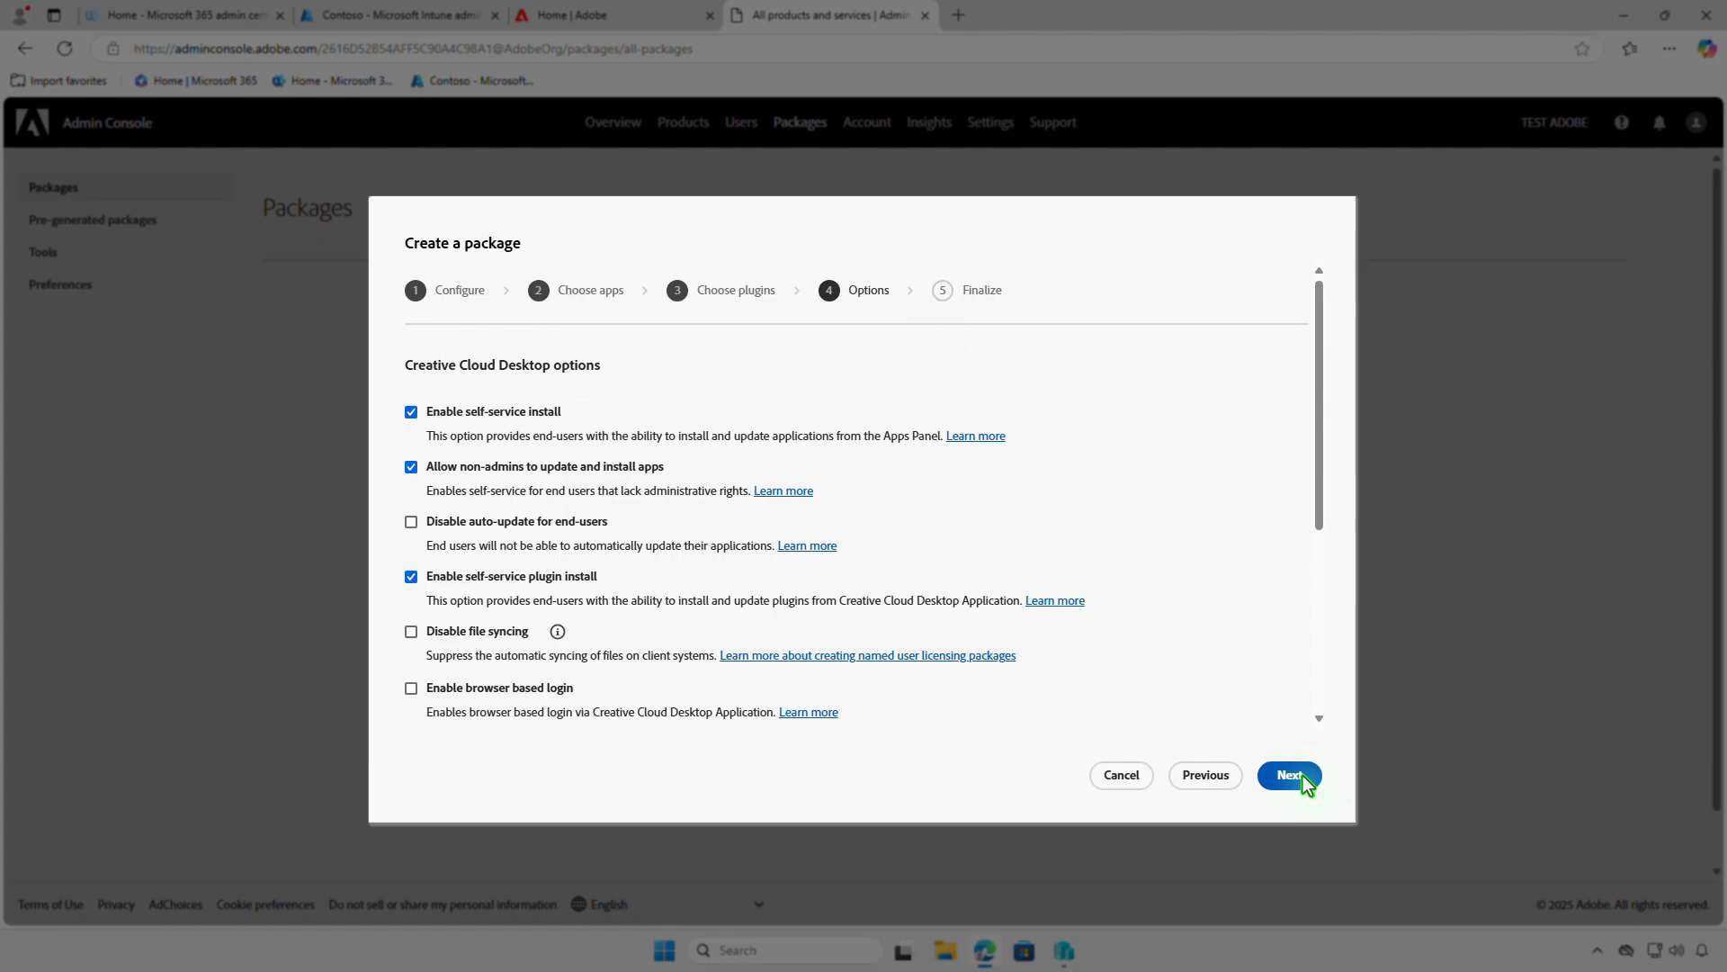
- Accept the default Creative Cloud Desktop options, name the package Illustrator and create it
click(1304, 777)
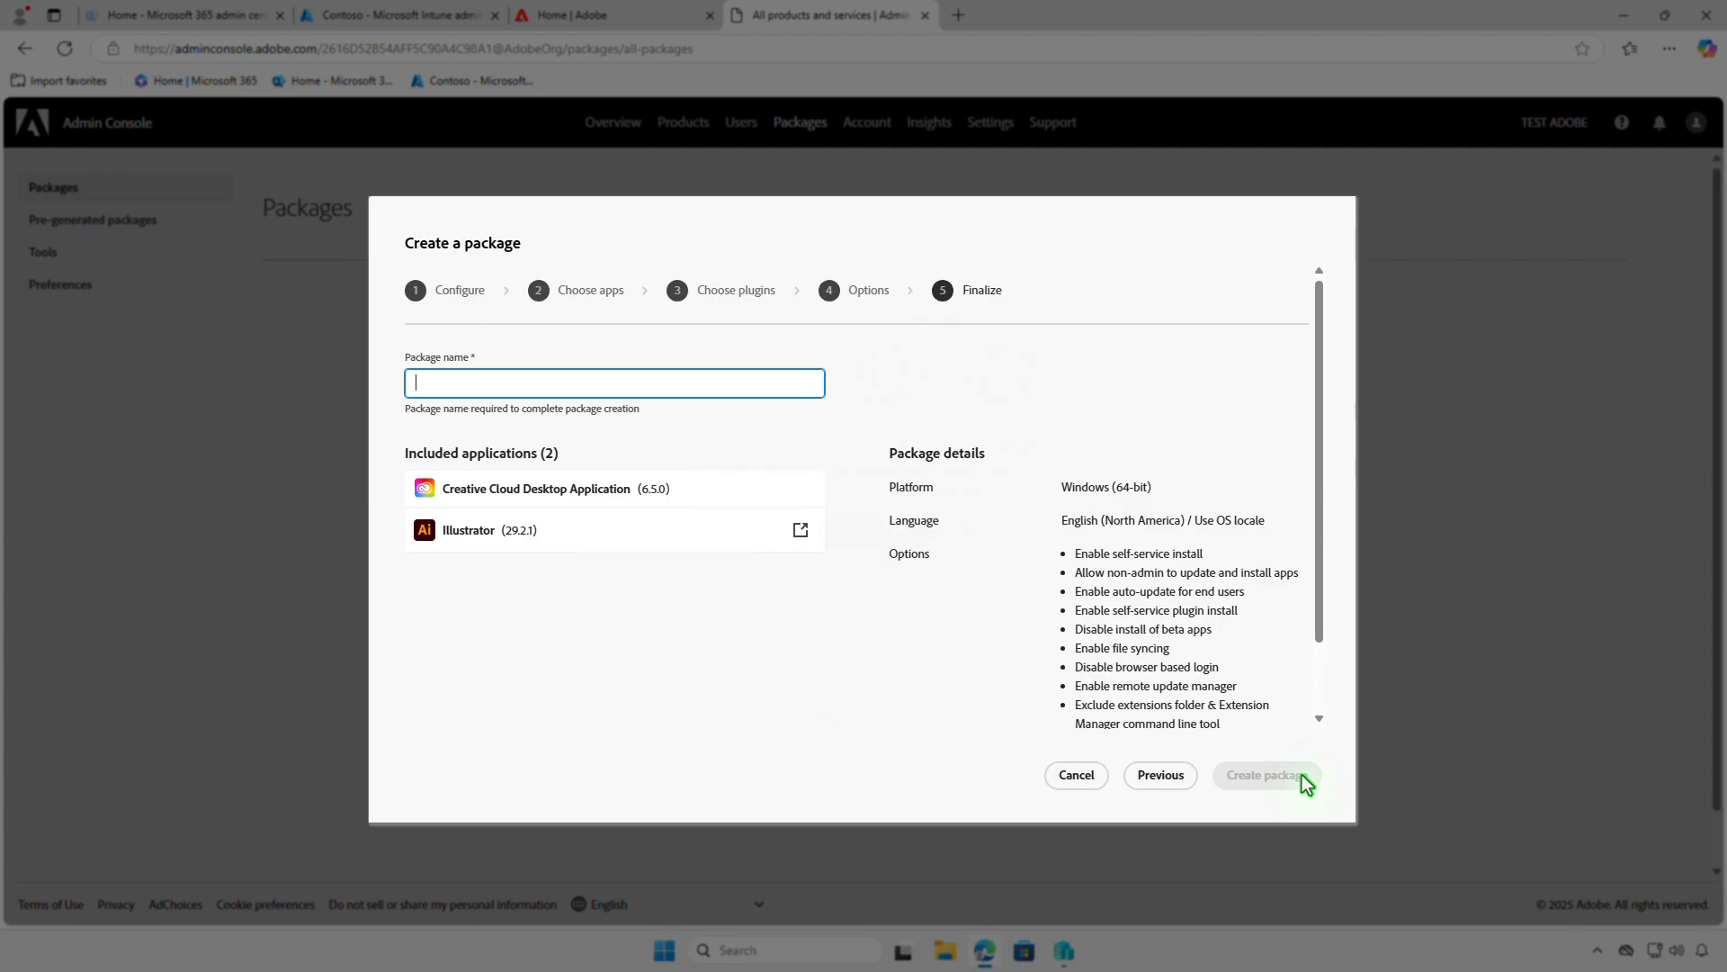
text(Illustrator)
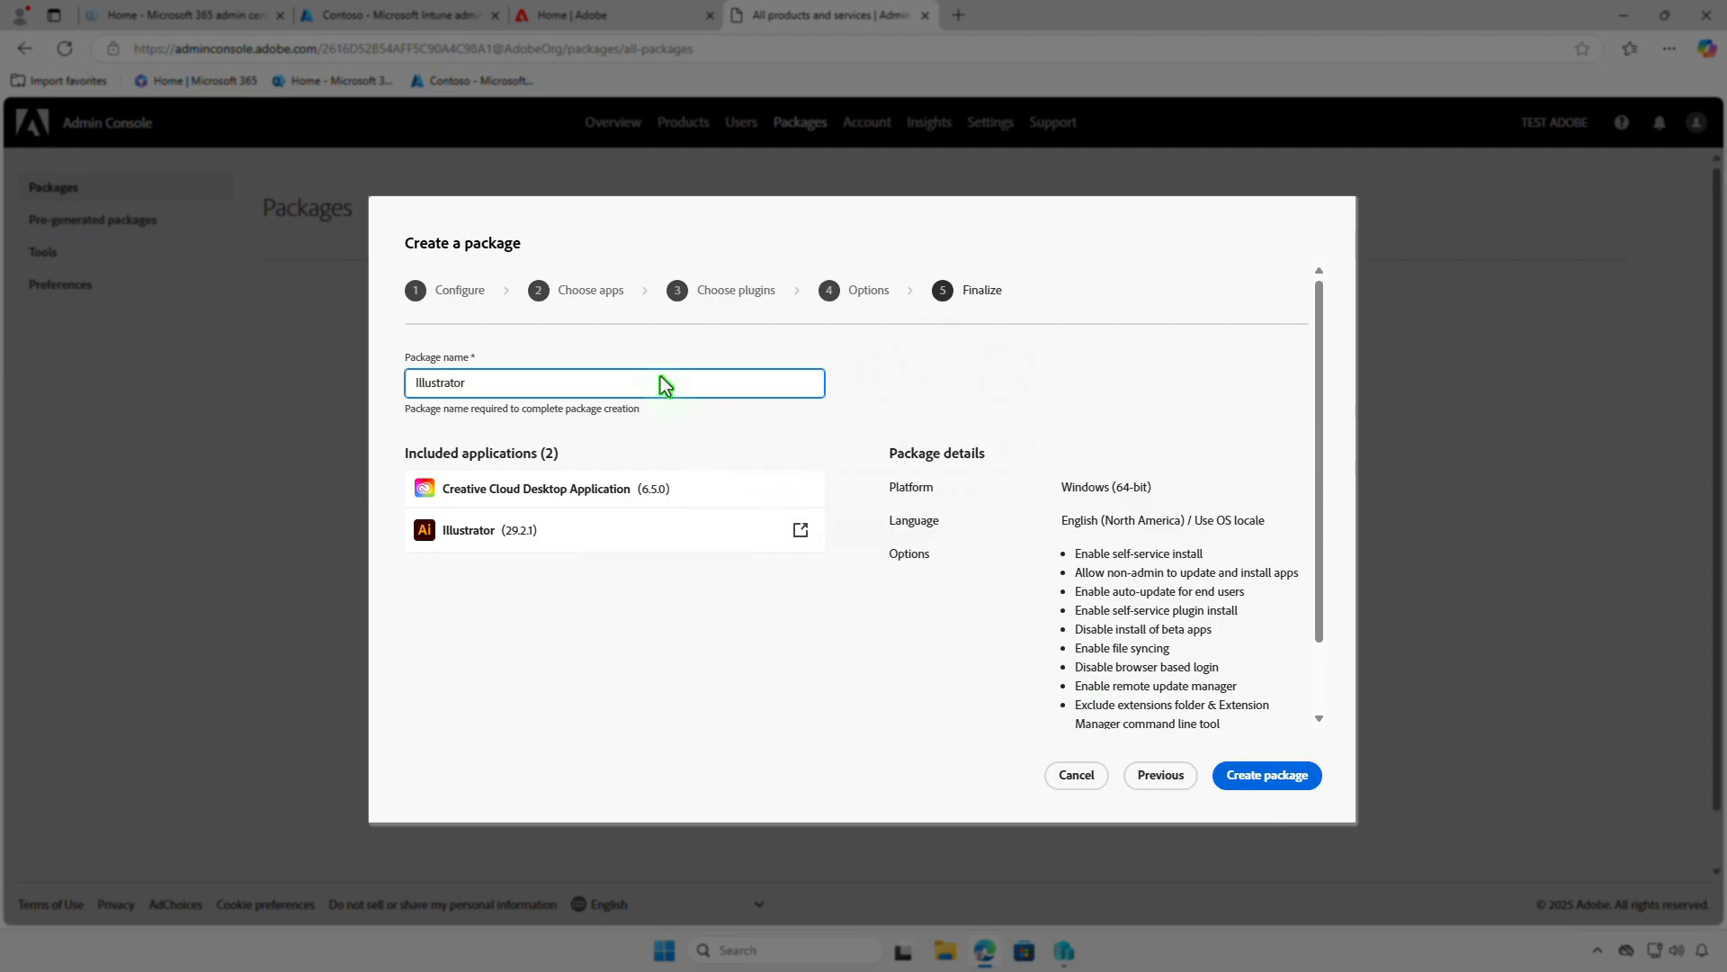
click(1309, 783)
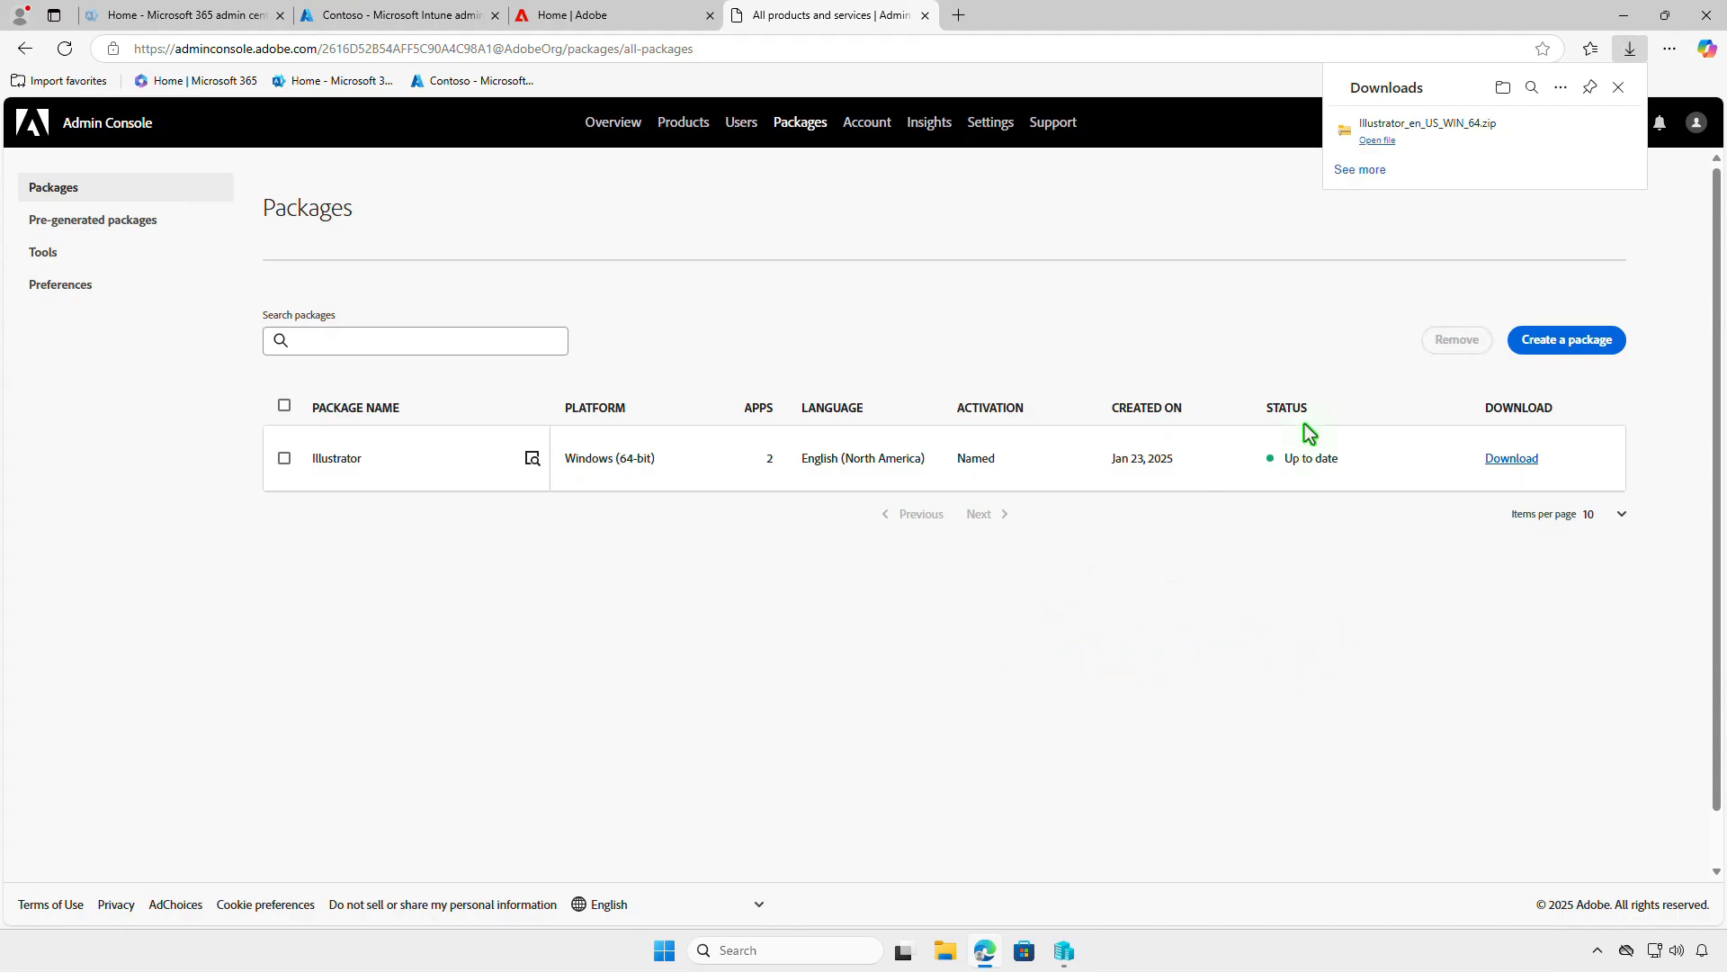
- Extract the downloaded Illustrator_en_US_WIN_64 archive to its default Downloads folder and open the extracted Illustrator folder
click(1503, 89)
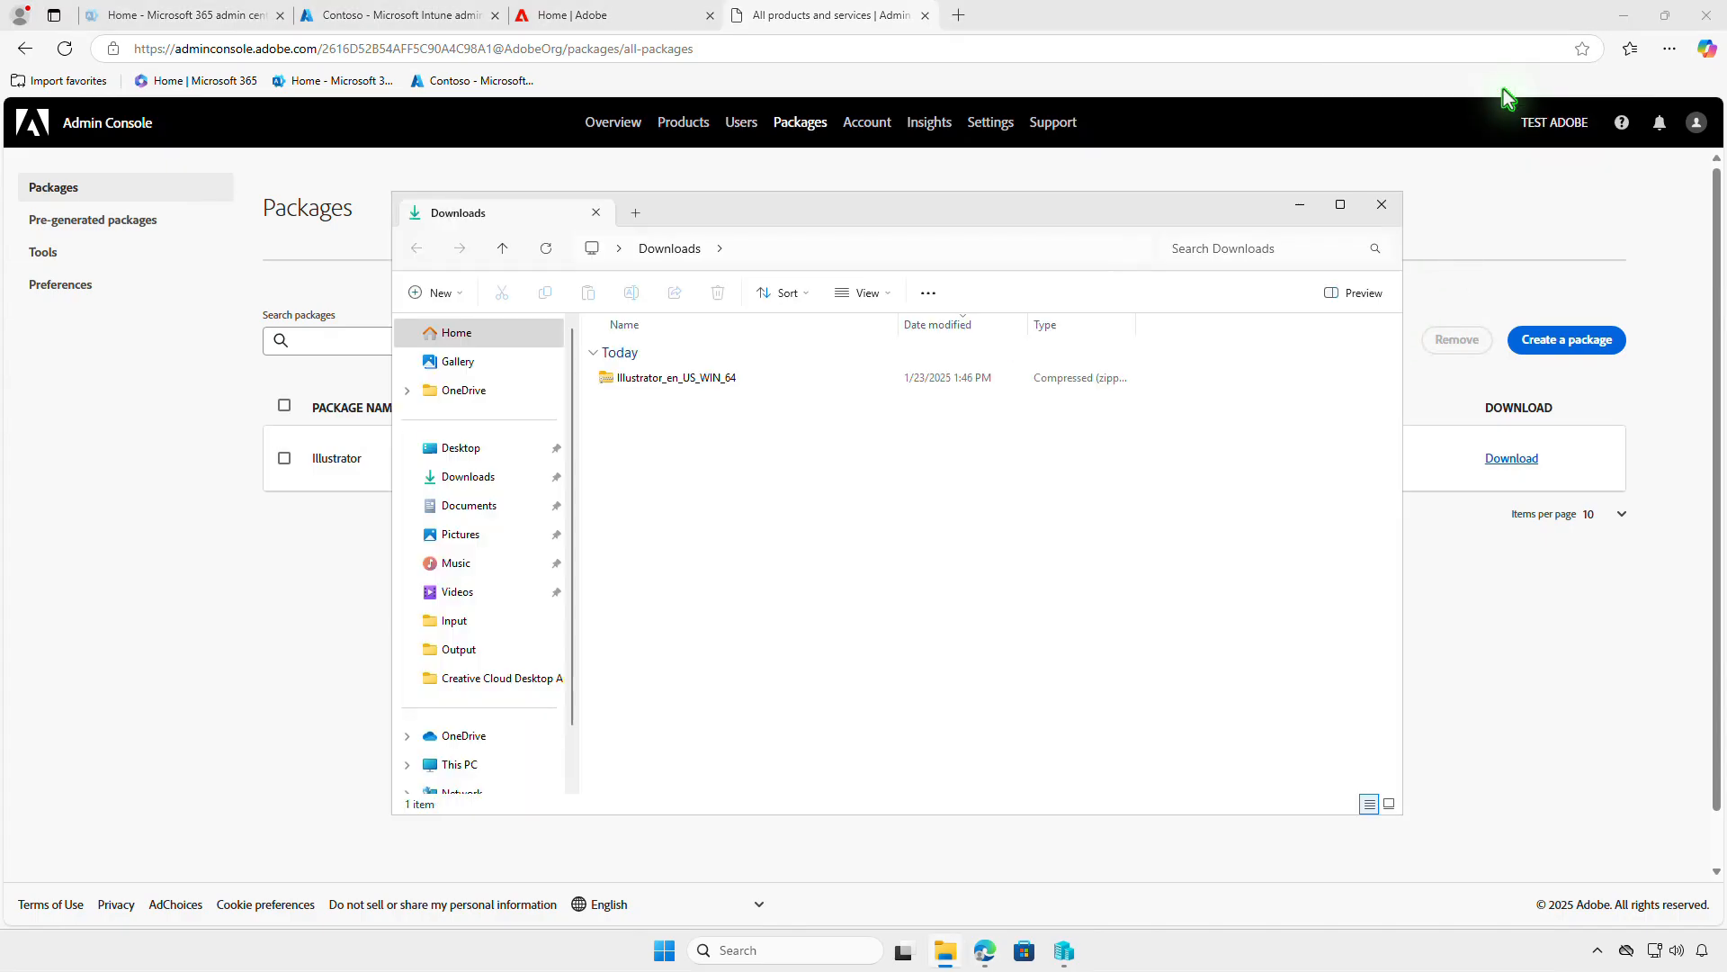
click(1630, 26)
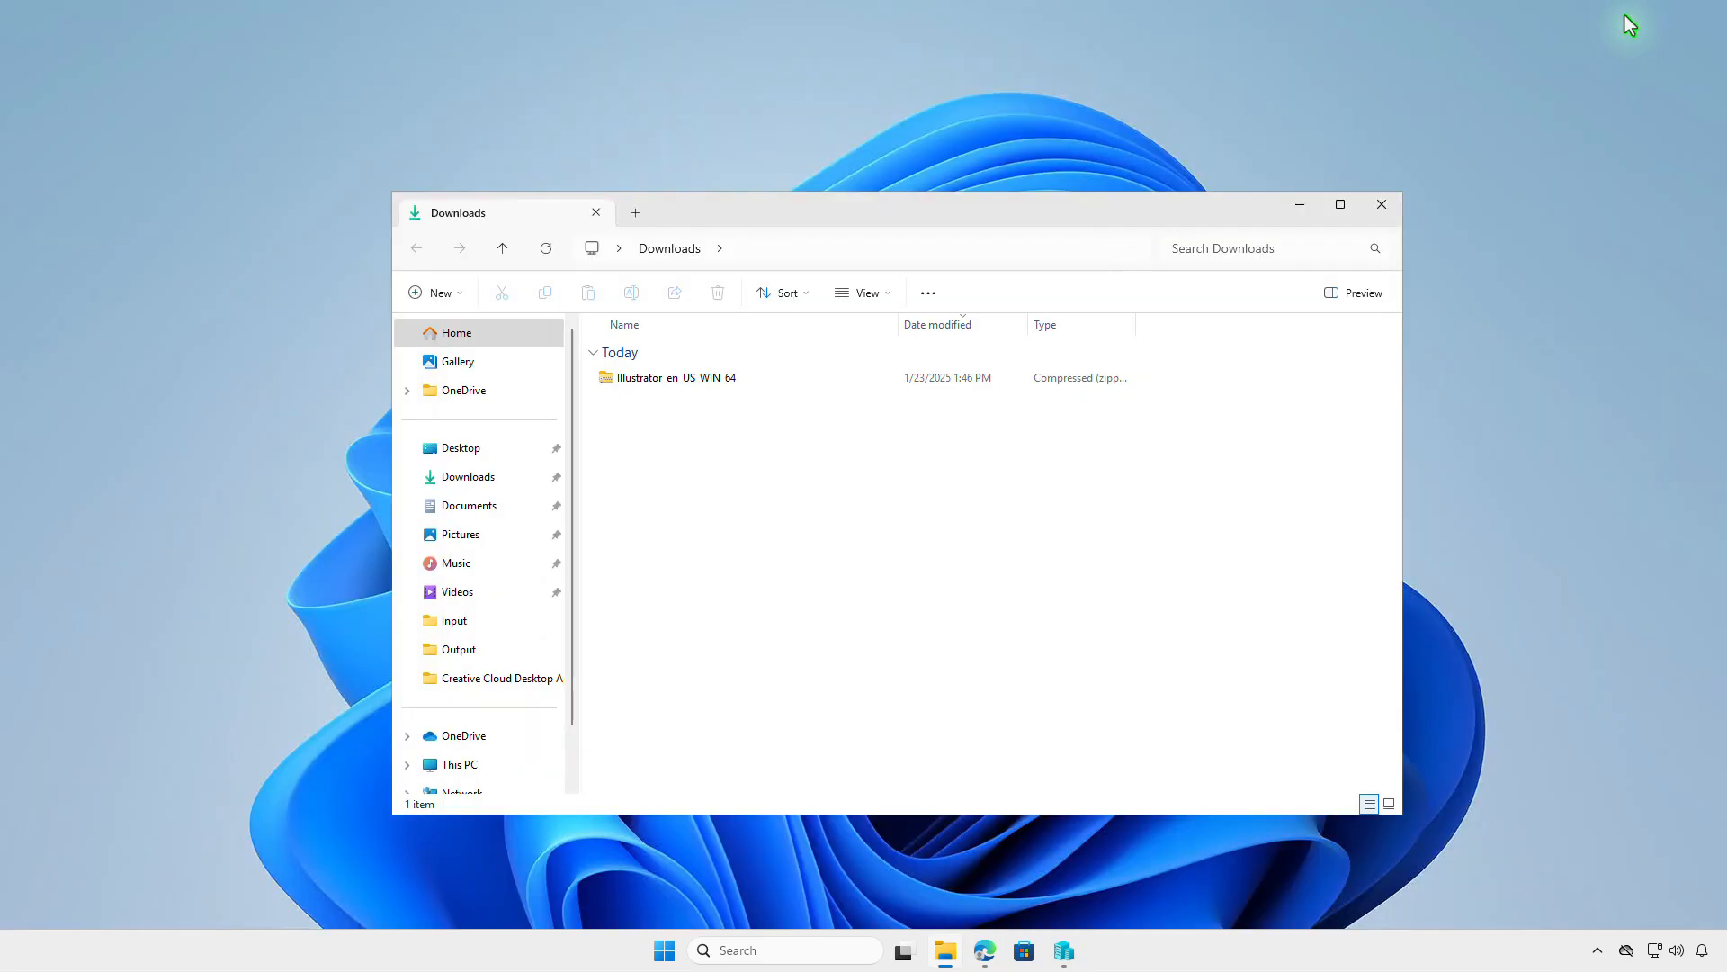
click(746, 387)
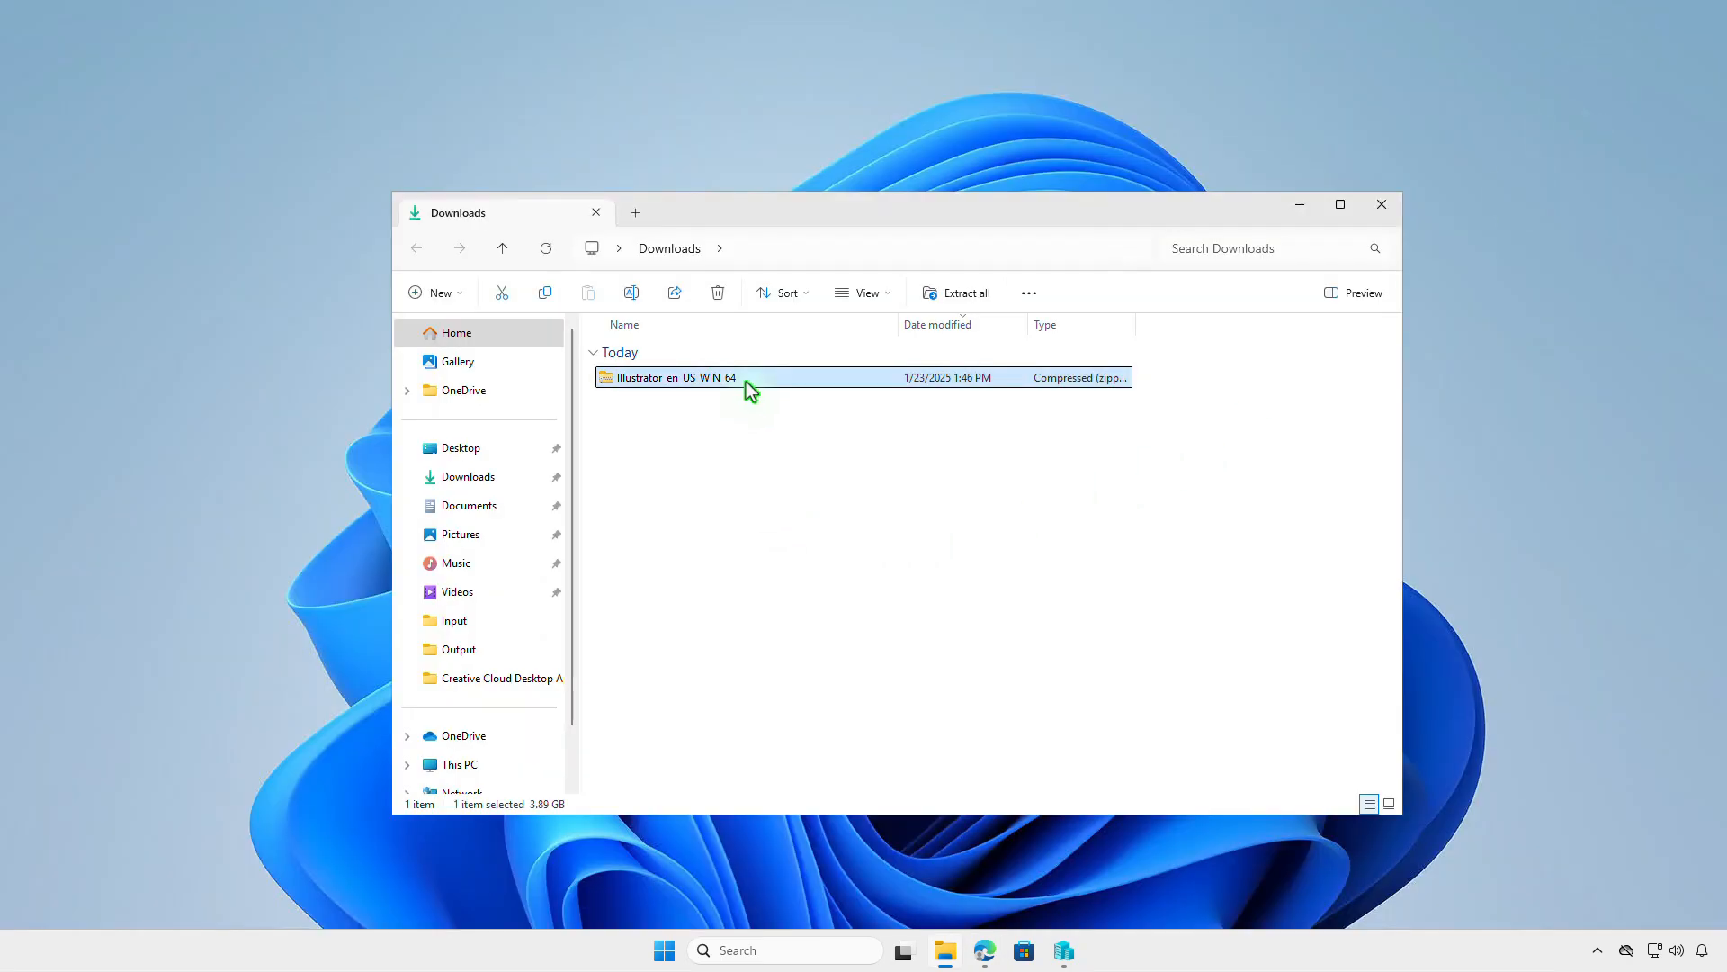
click(991, 292)
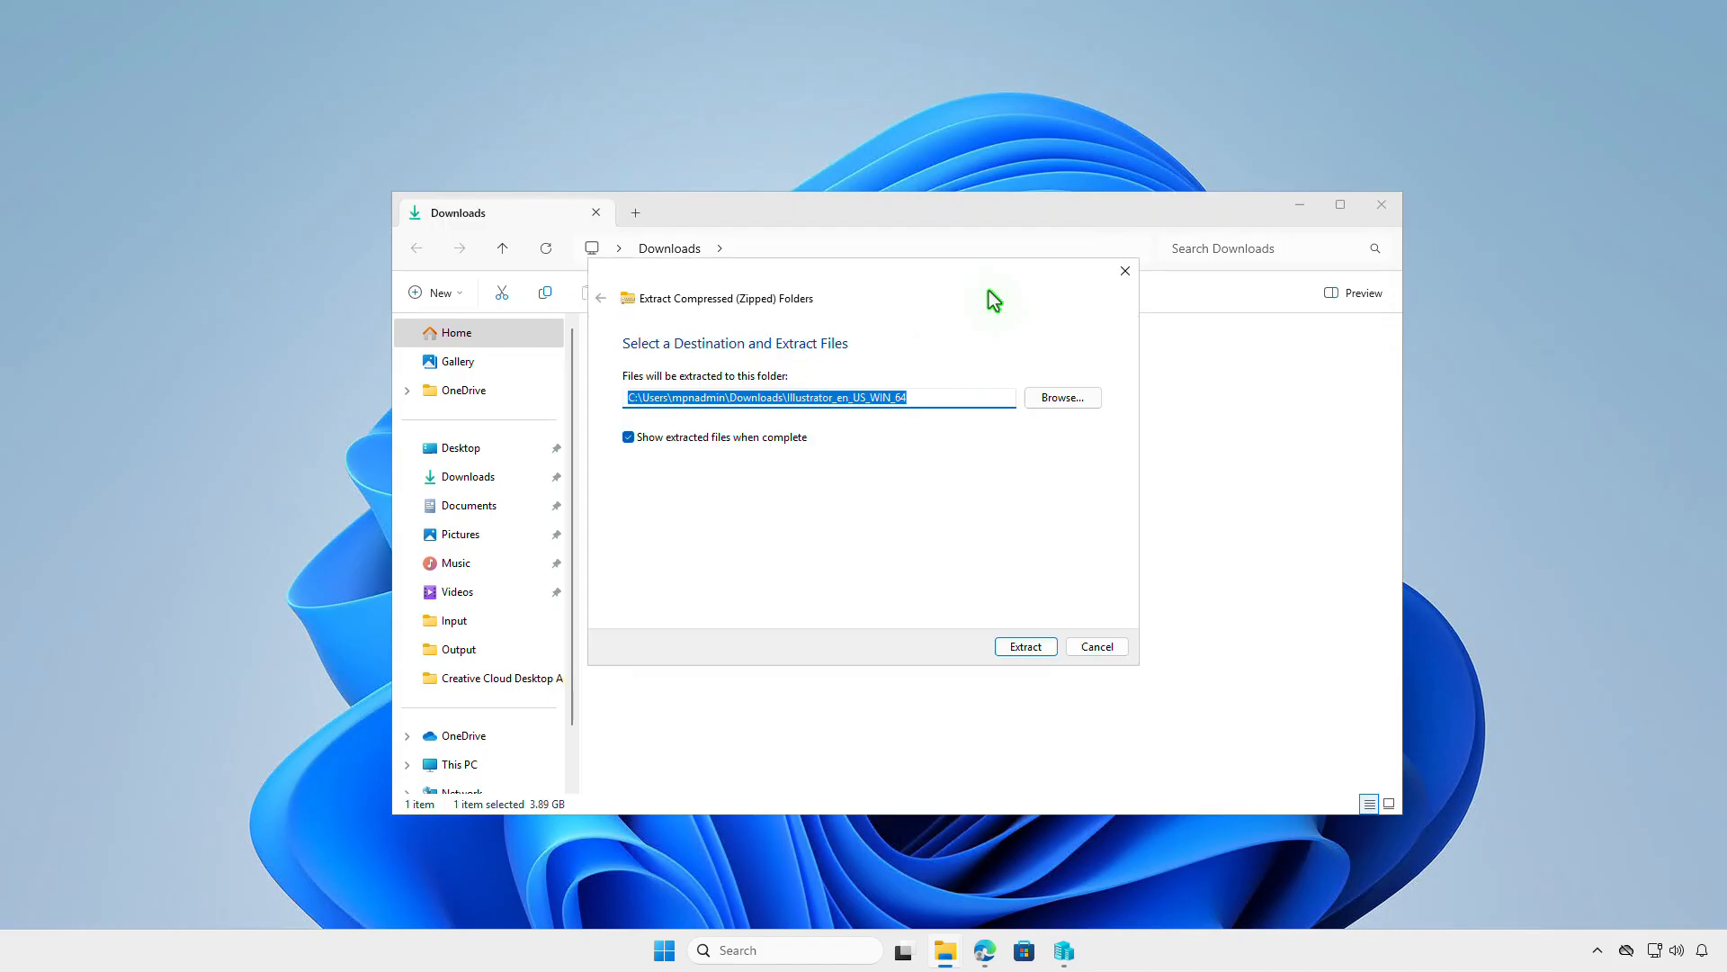
click(1039, 648)
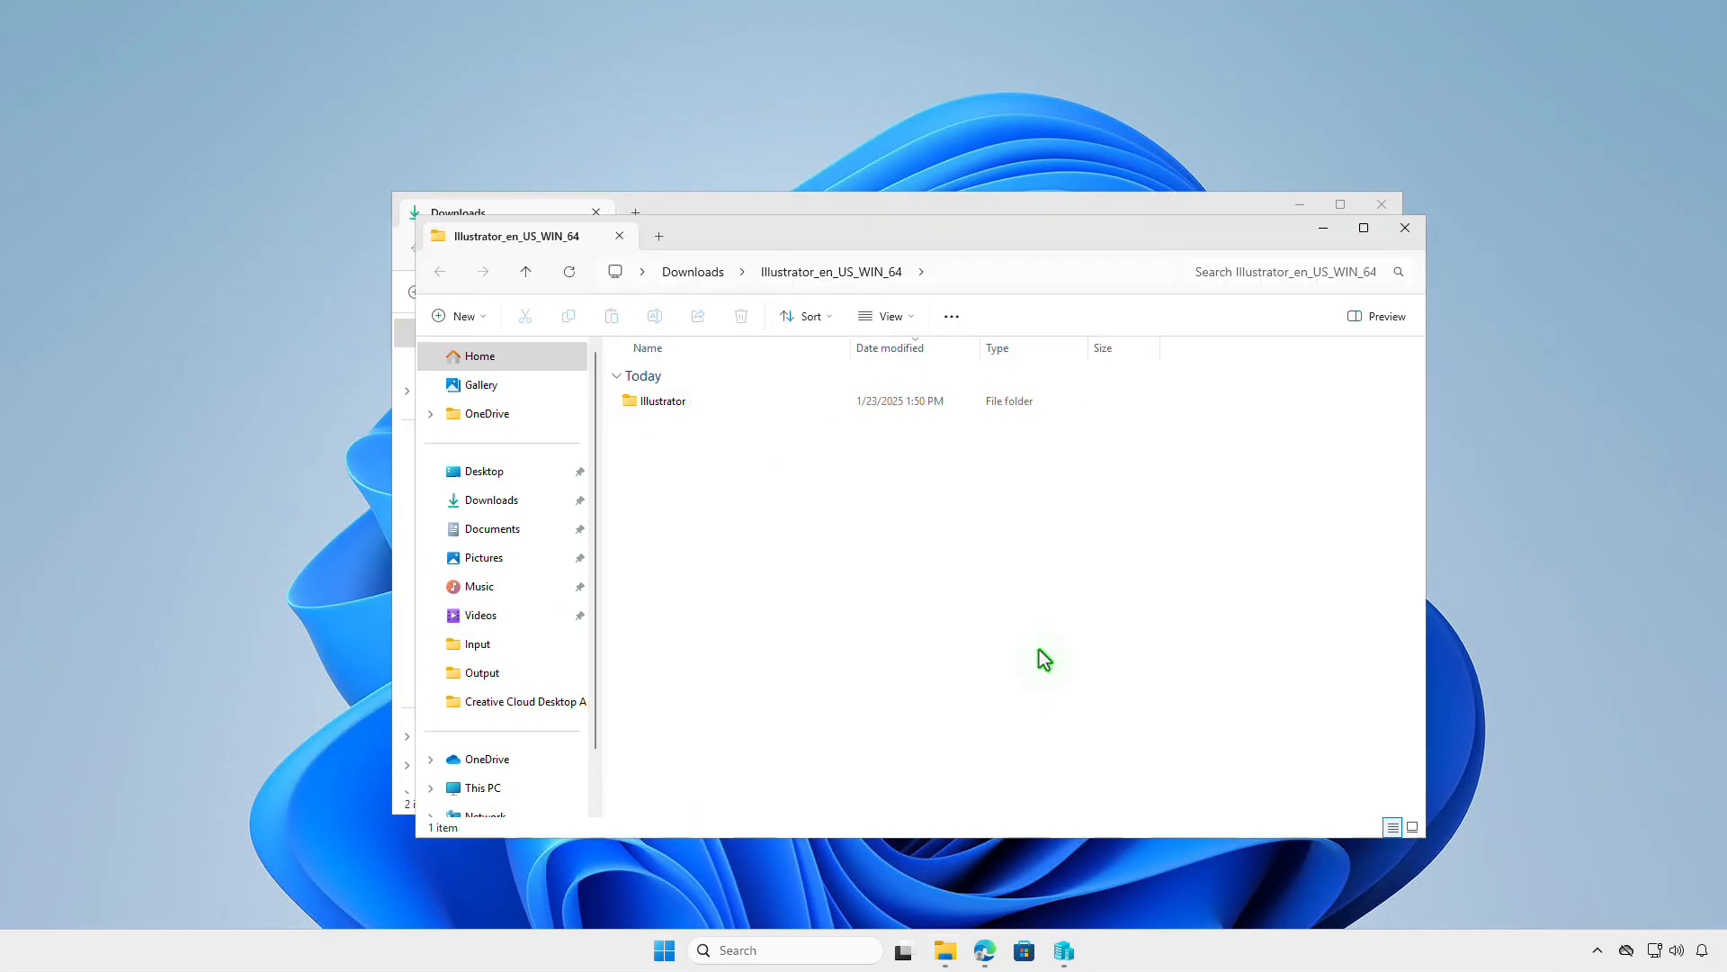
double_click(765, 402)
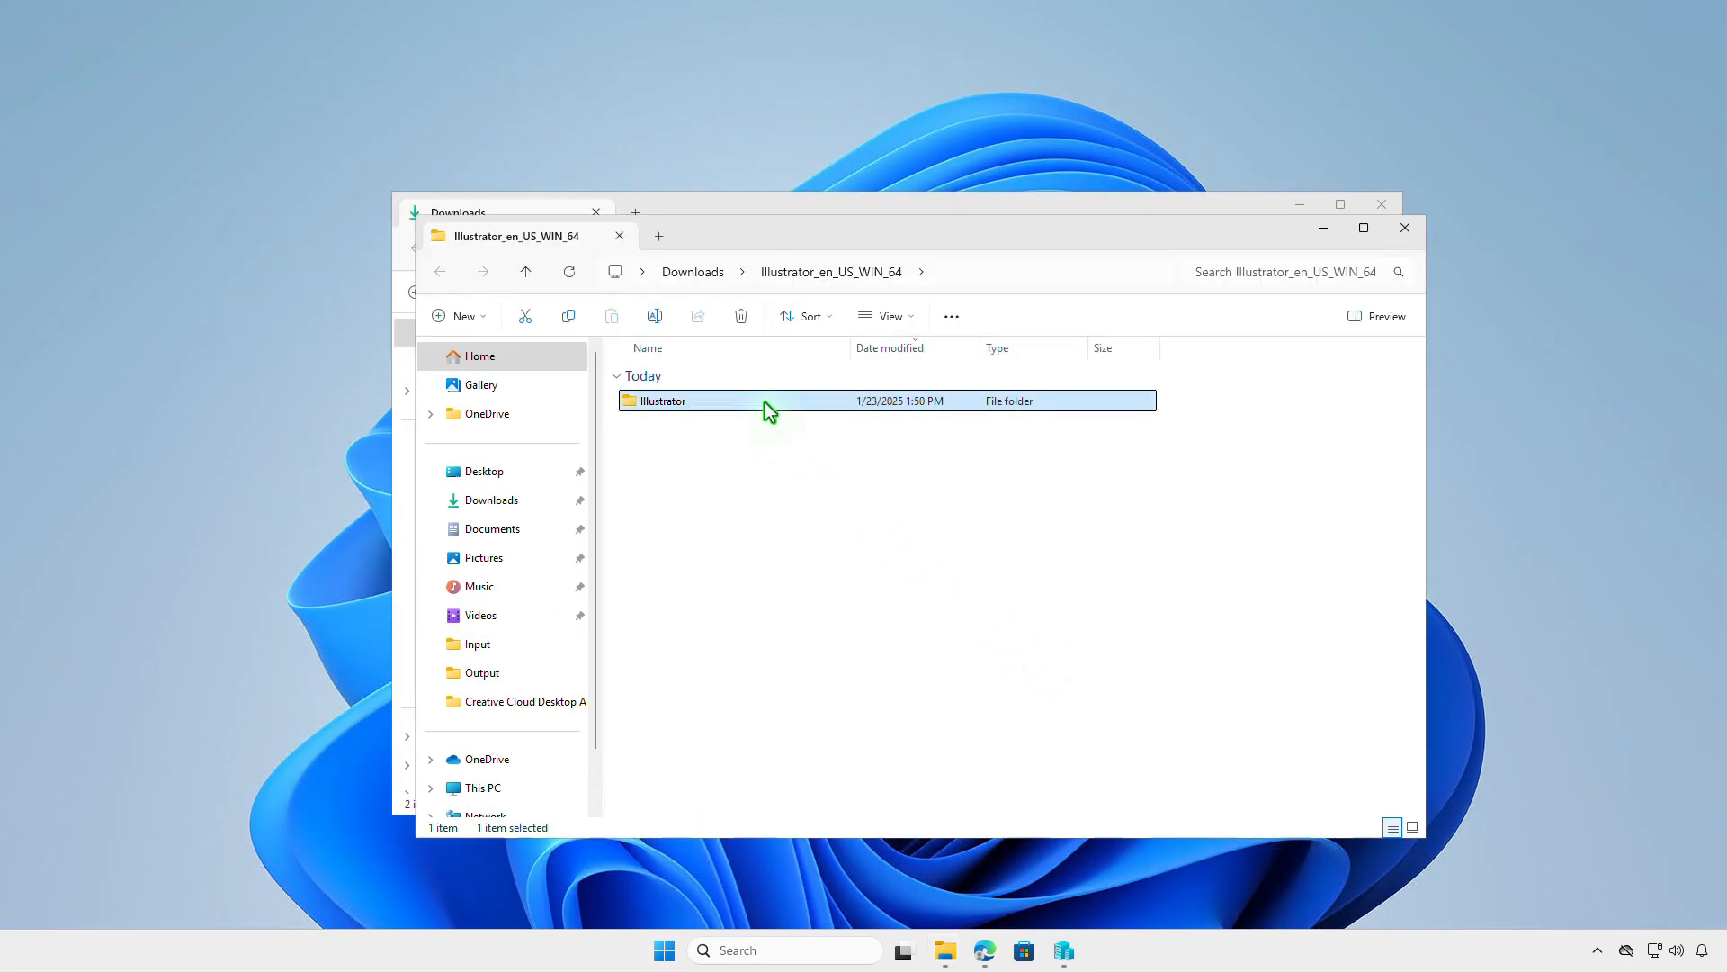
double_click(763, 452)
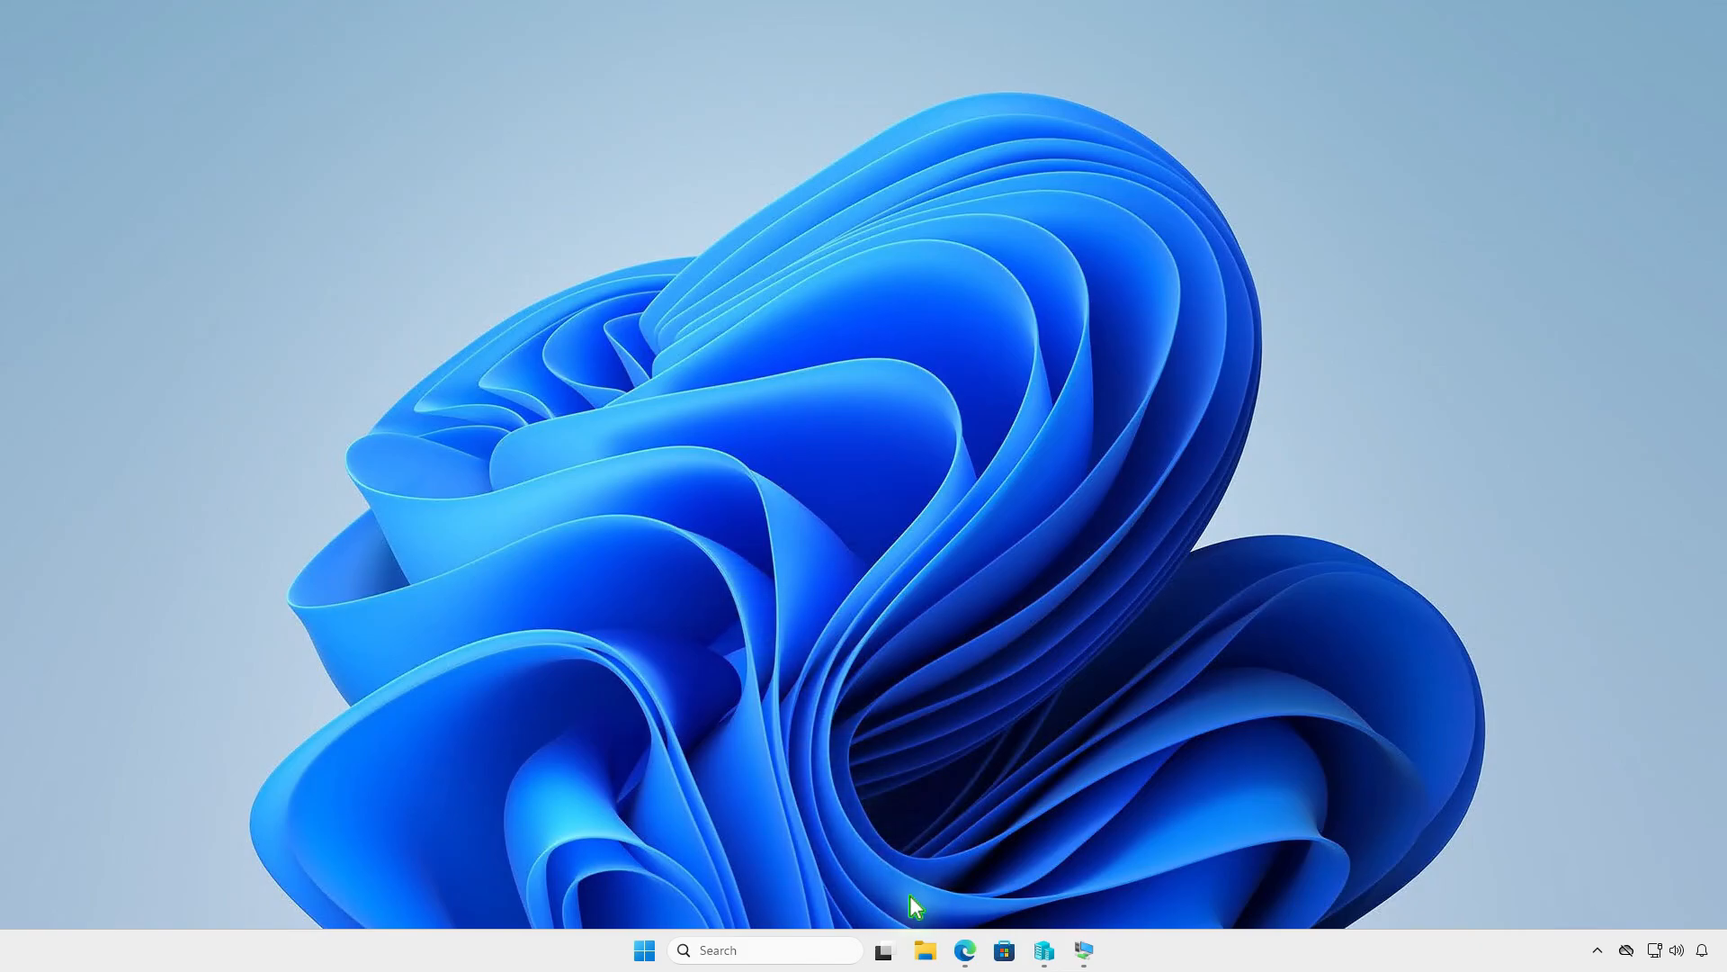
- Create a folder named Intune at the root of the DATA (D:) drive
click(925, 950)
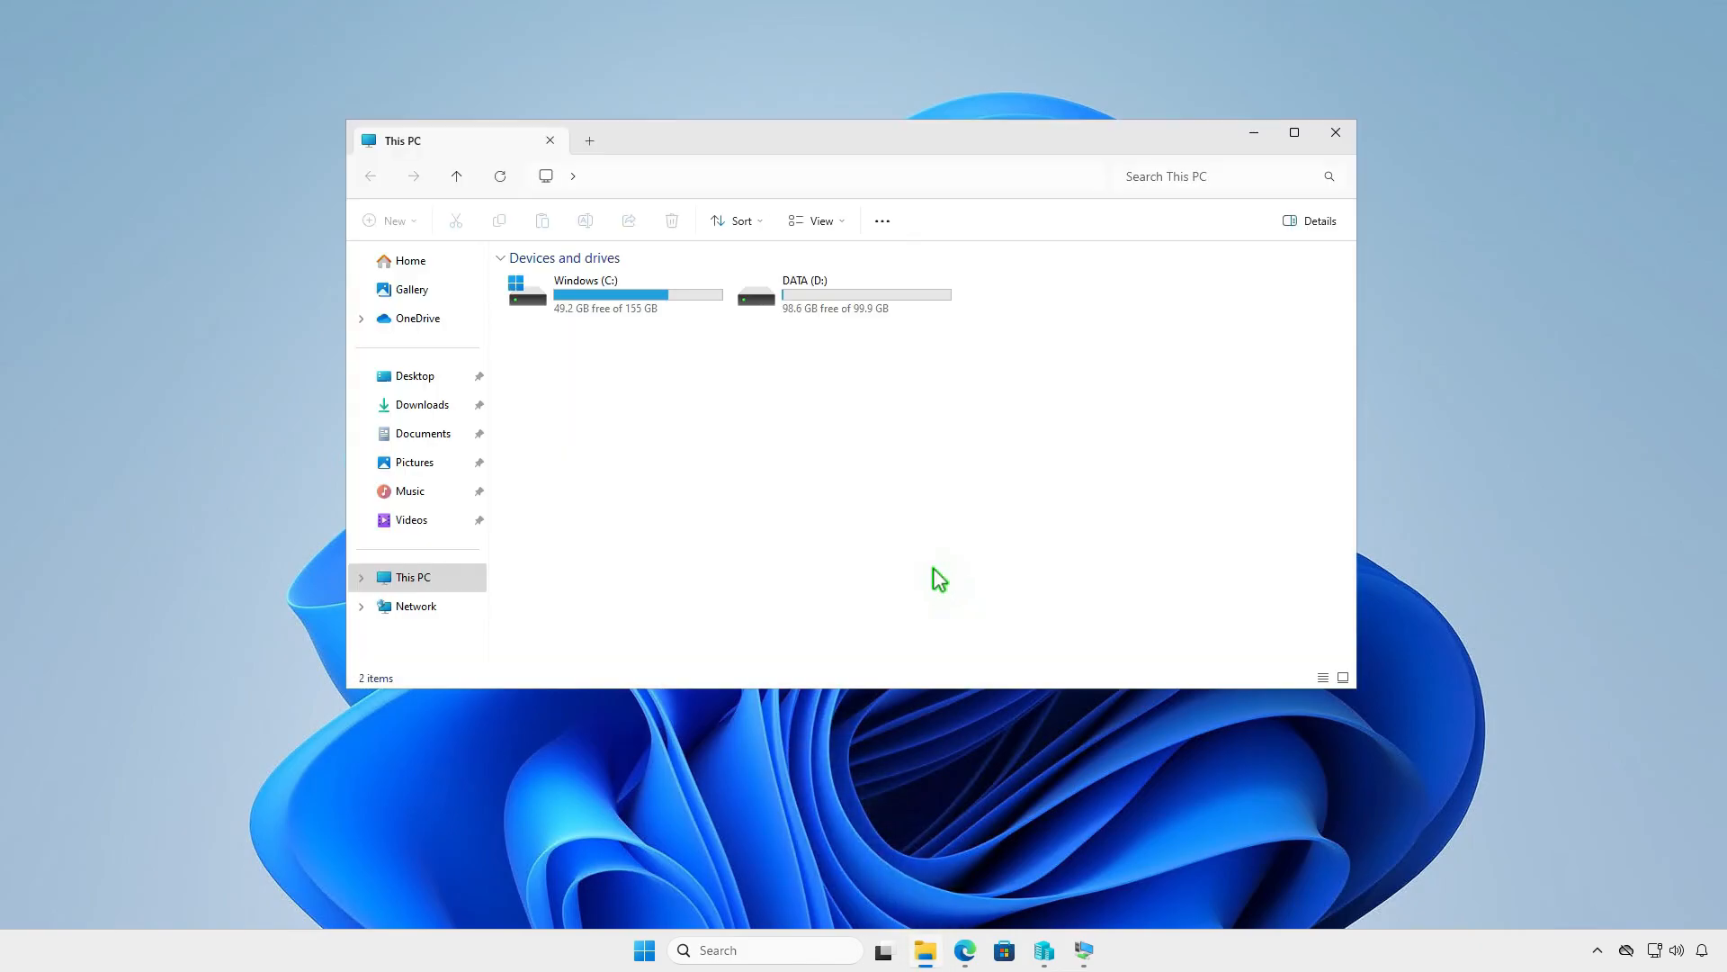
double_click(899, 302)
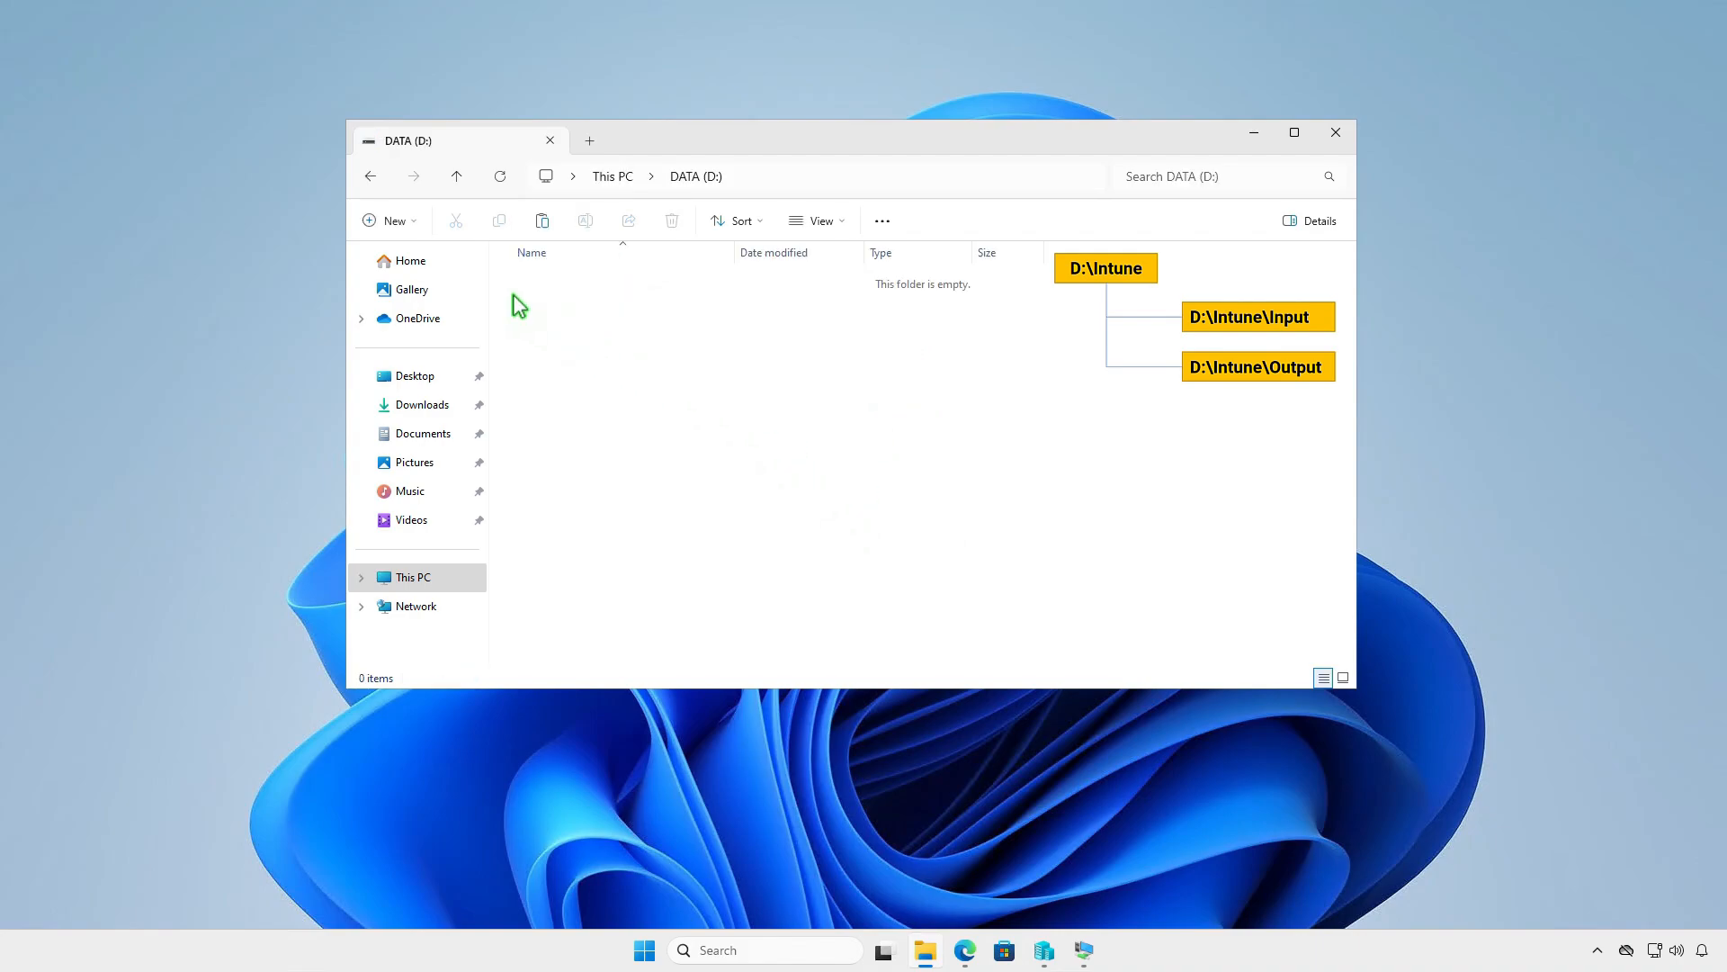
click(394, 220)
click(442, 261)
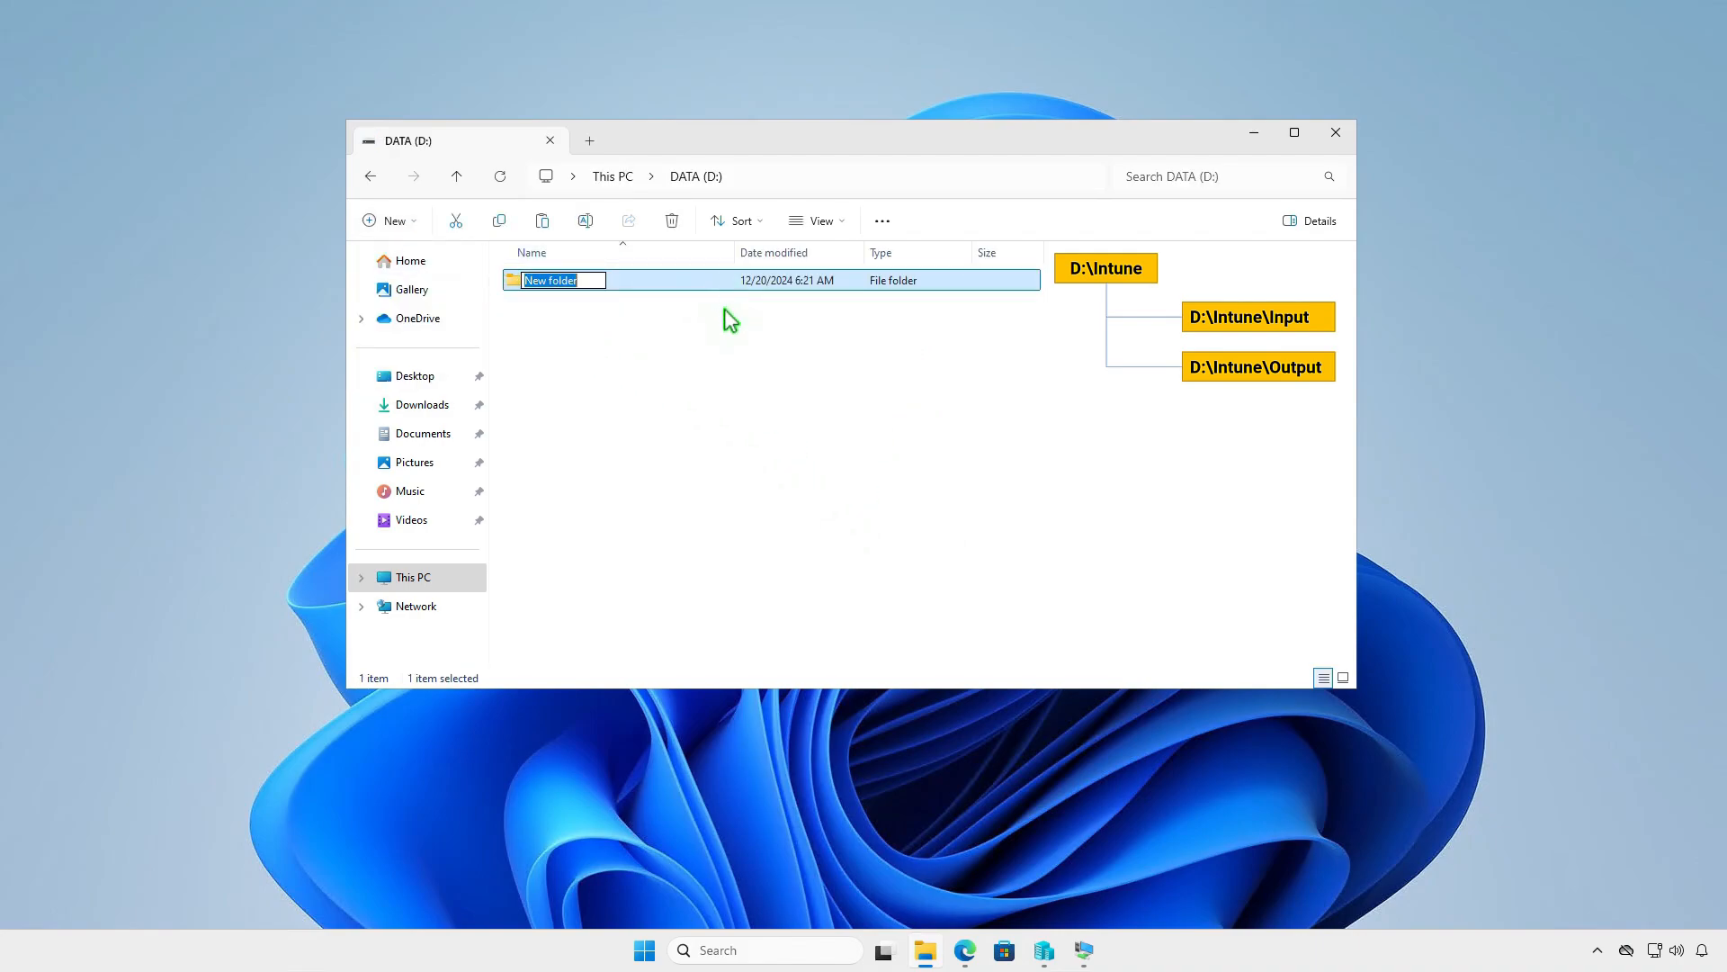
text(Intune)
key(Return)
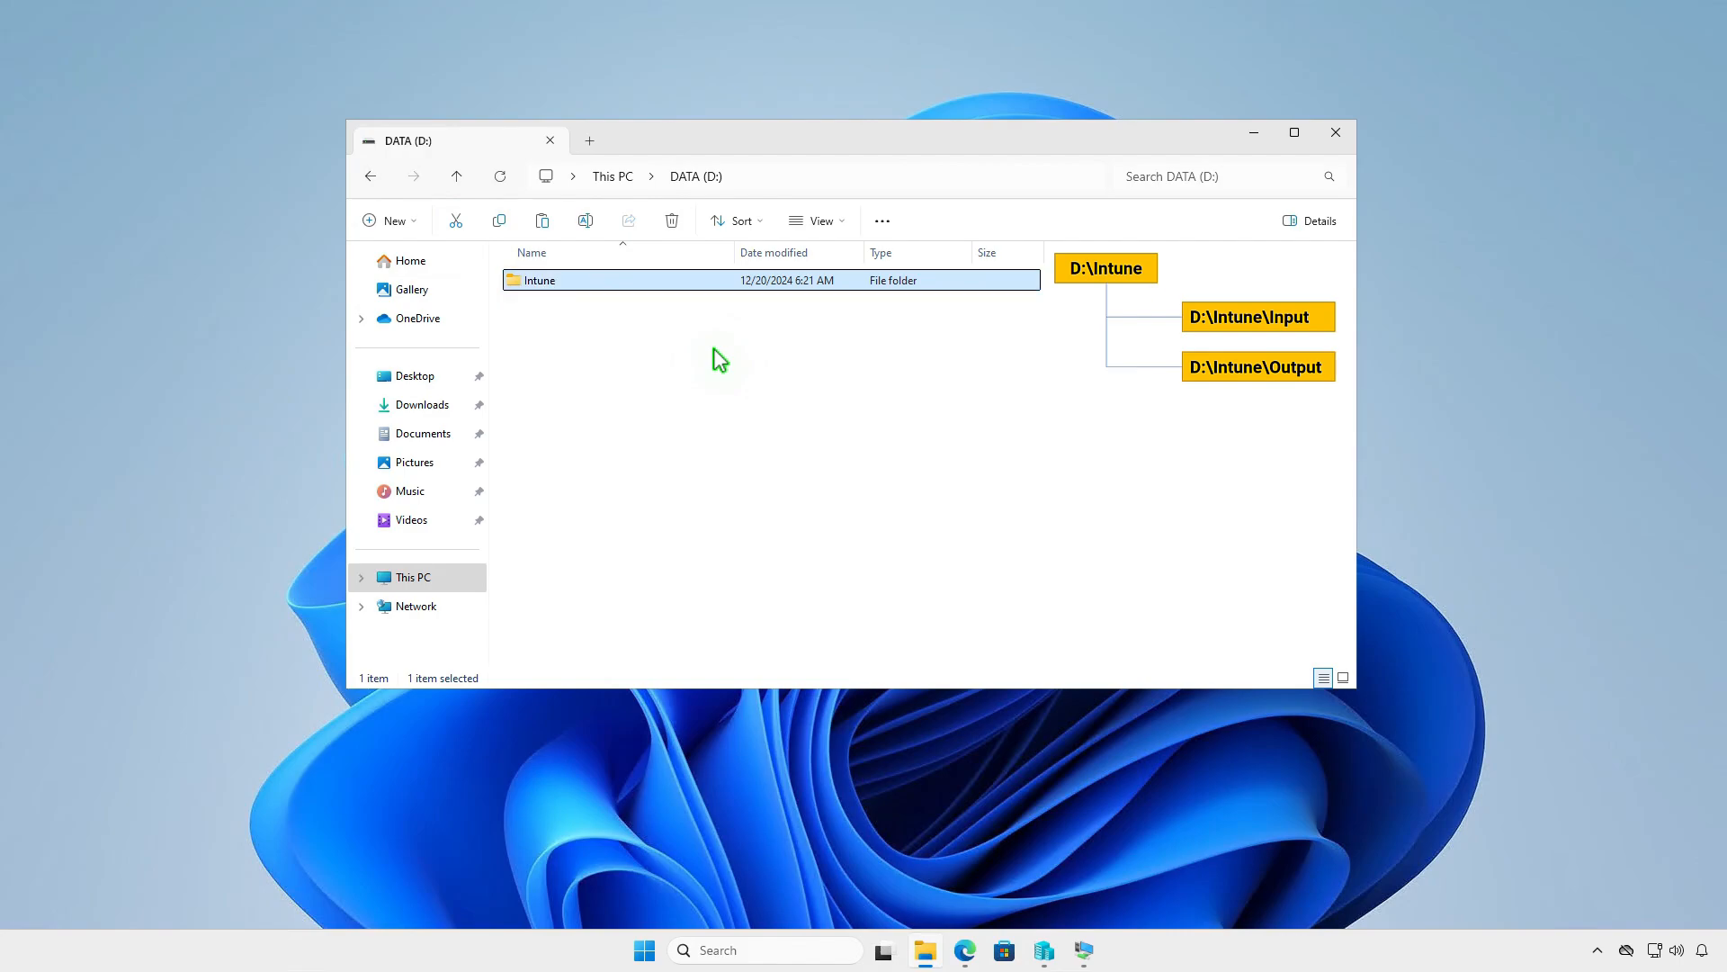
- Open the Intune folder and create a subfolder named Input in it
key(Return)
right_click(714, 349)
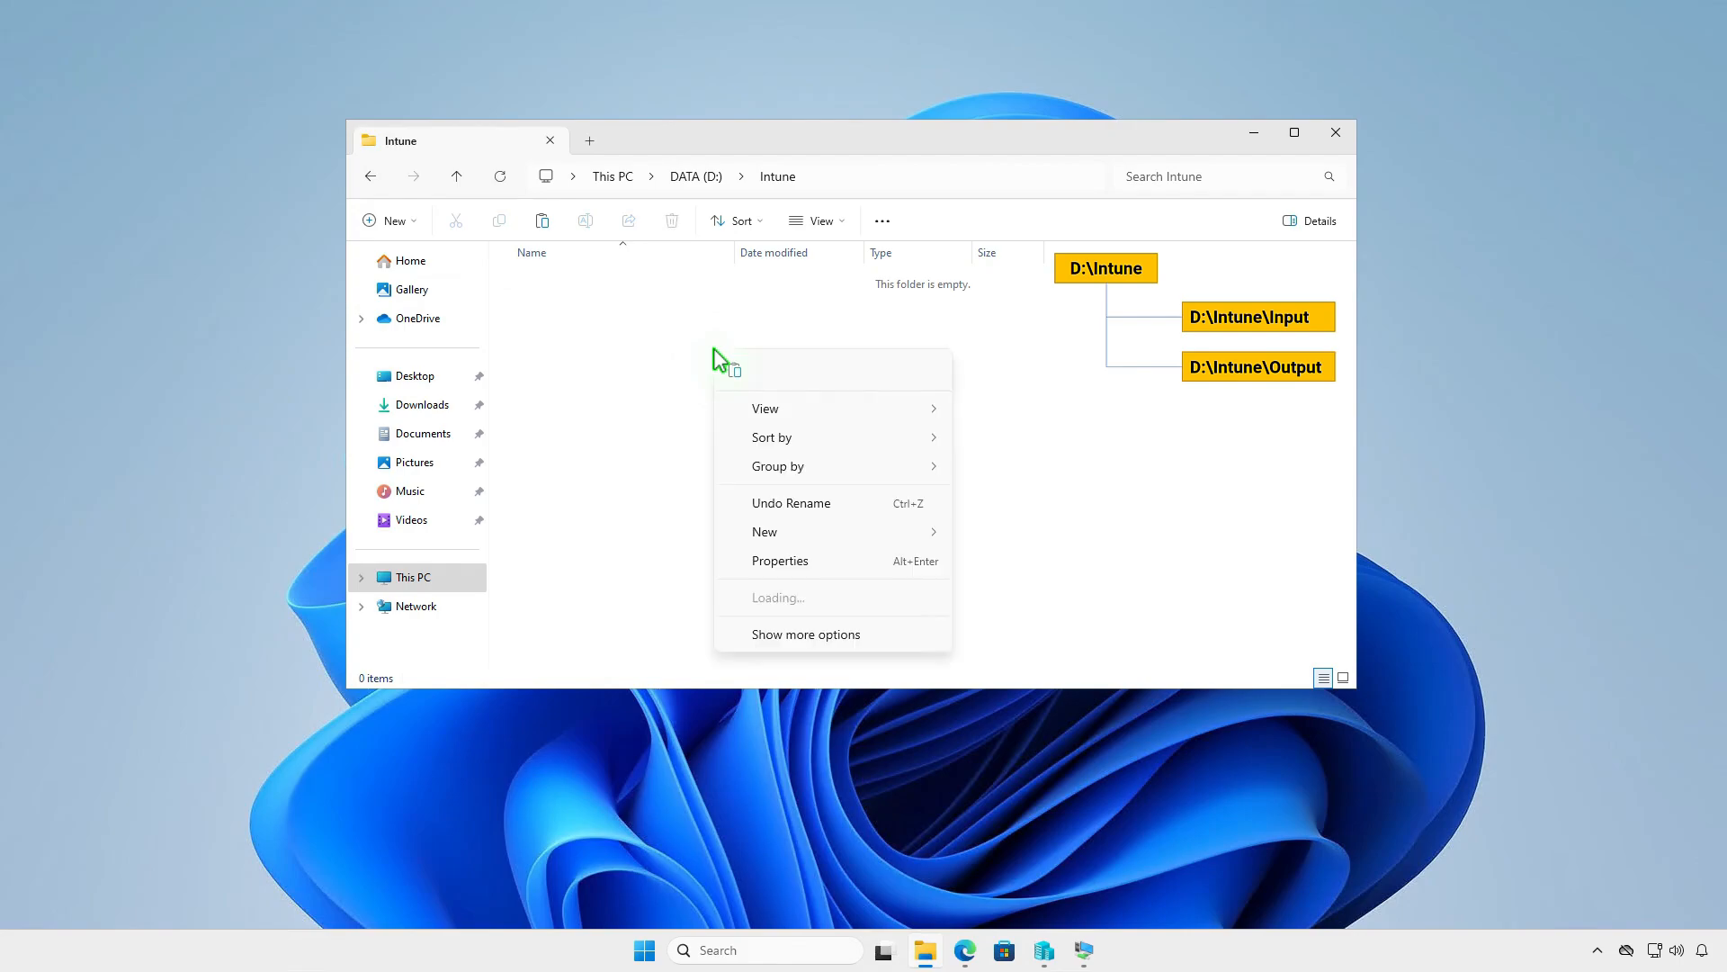
mouse_move(783, 532)
click(999, 540)
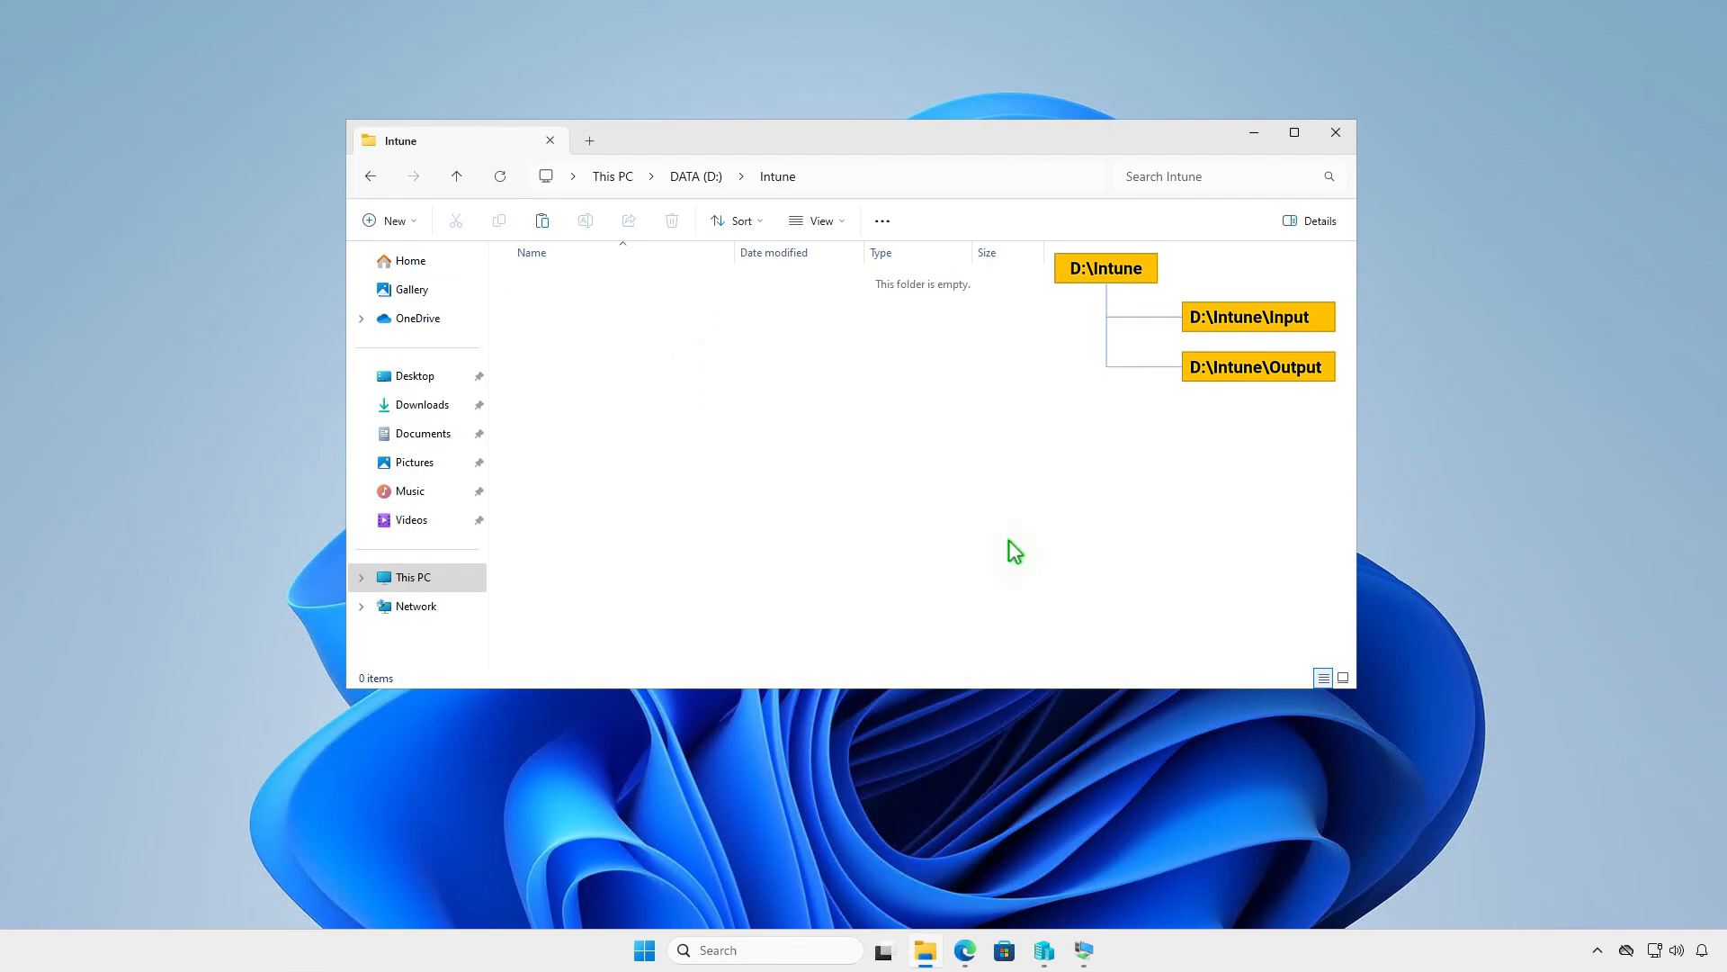
text(In)
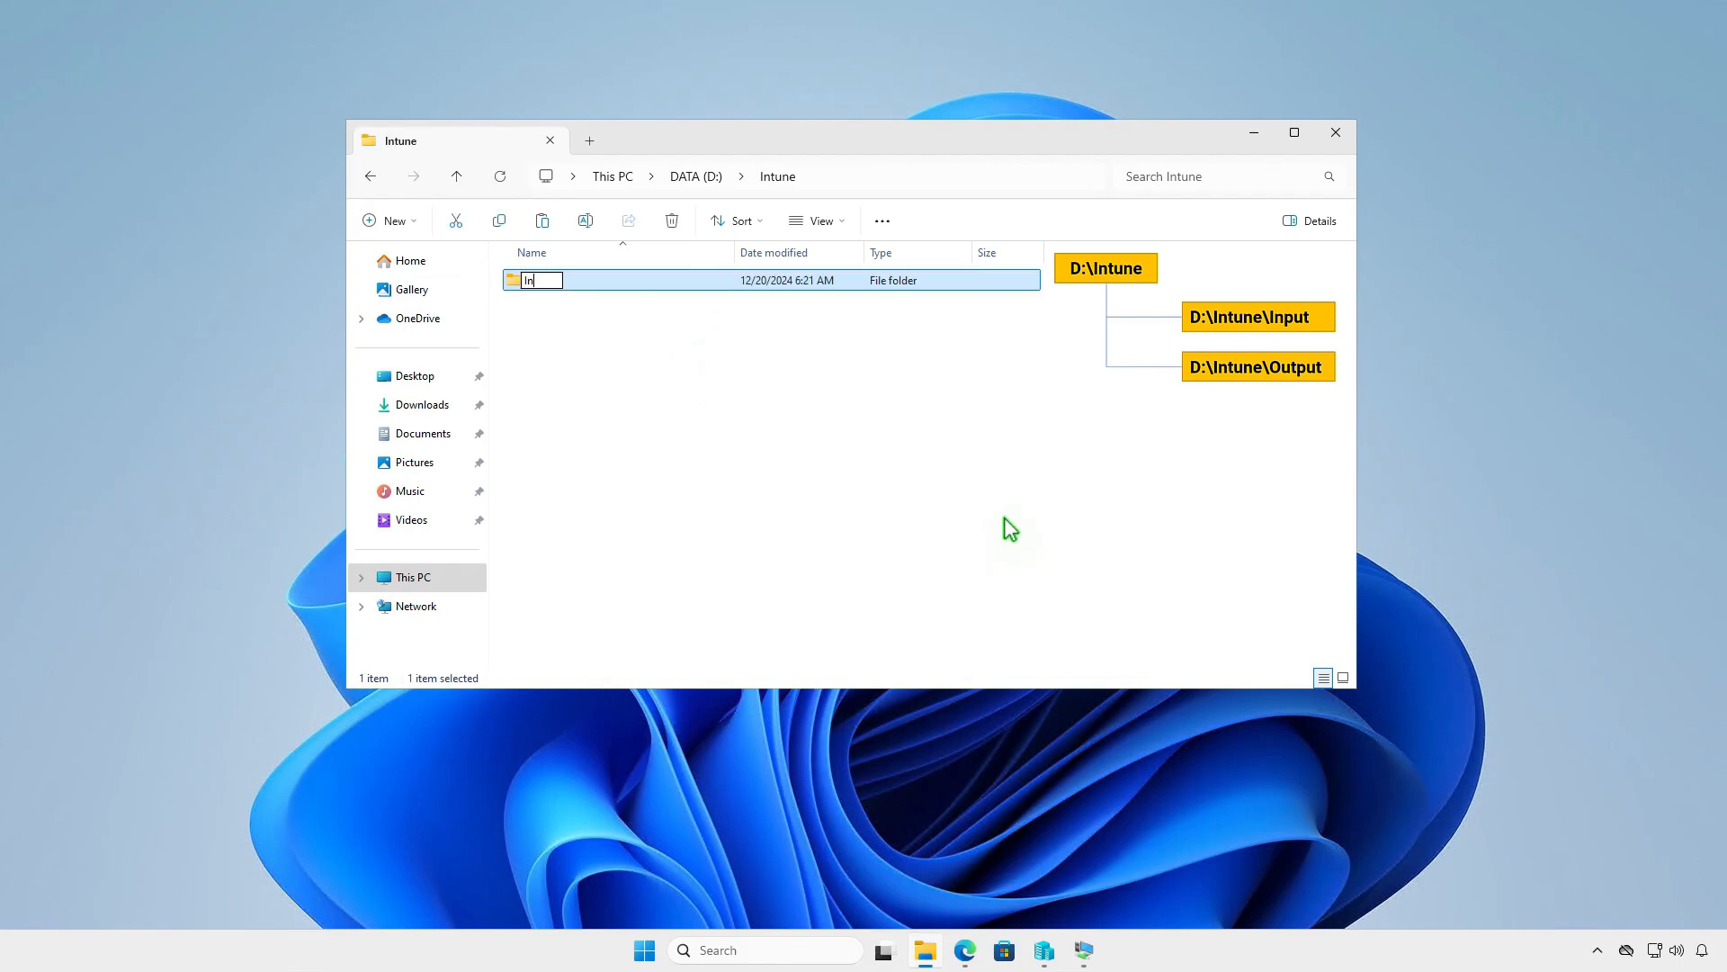
text(put)
key(Return)
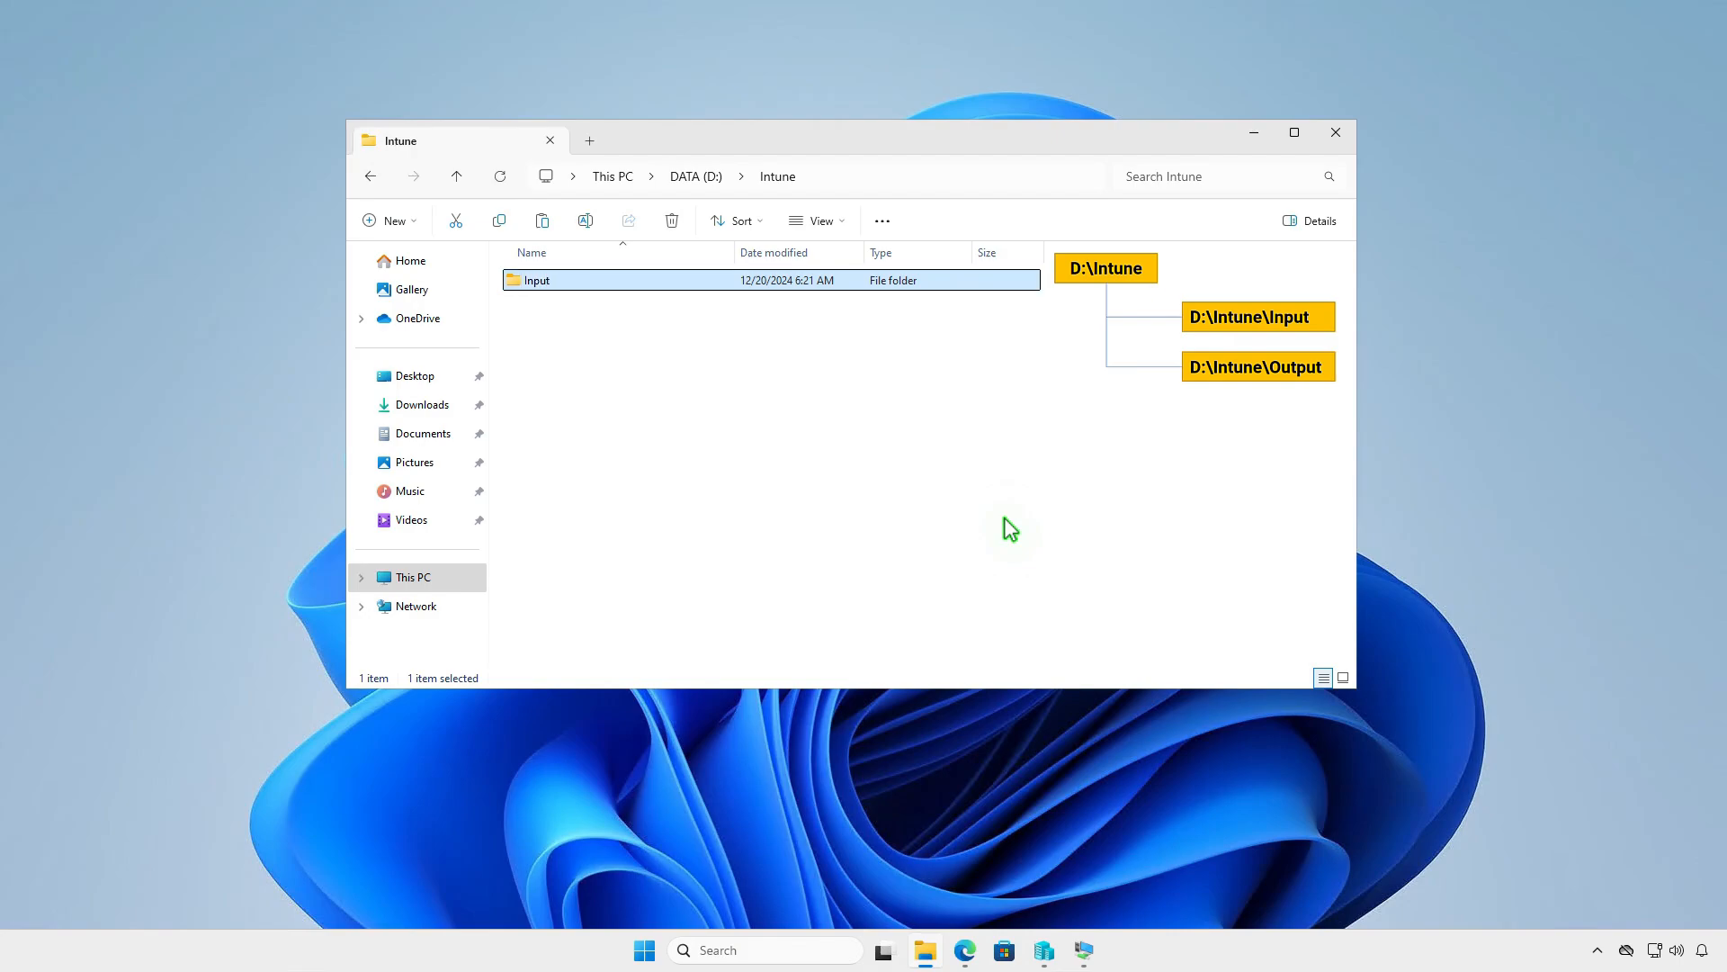
- Create a second subfolder named Output in D:\Intune, next to the Input folder
right_click(747, 430)
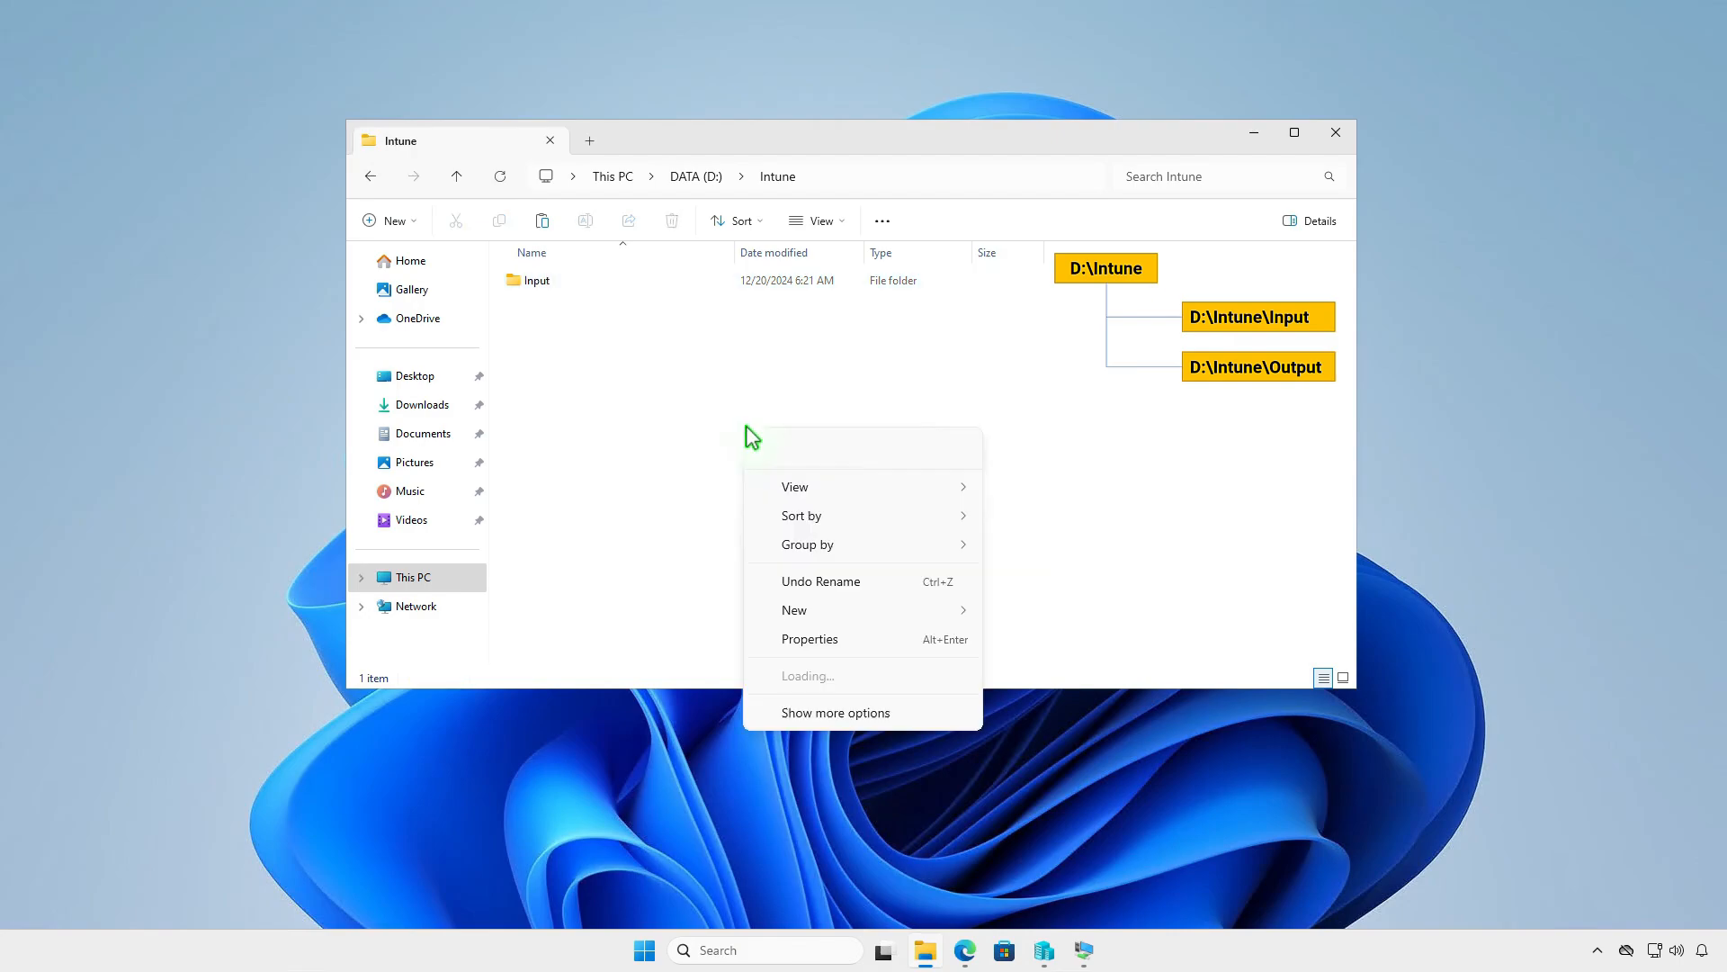
mouse_move(835, 618)
click(1039, 617)
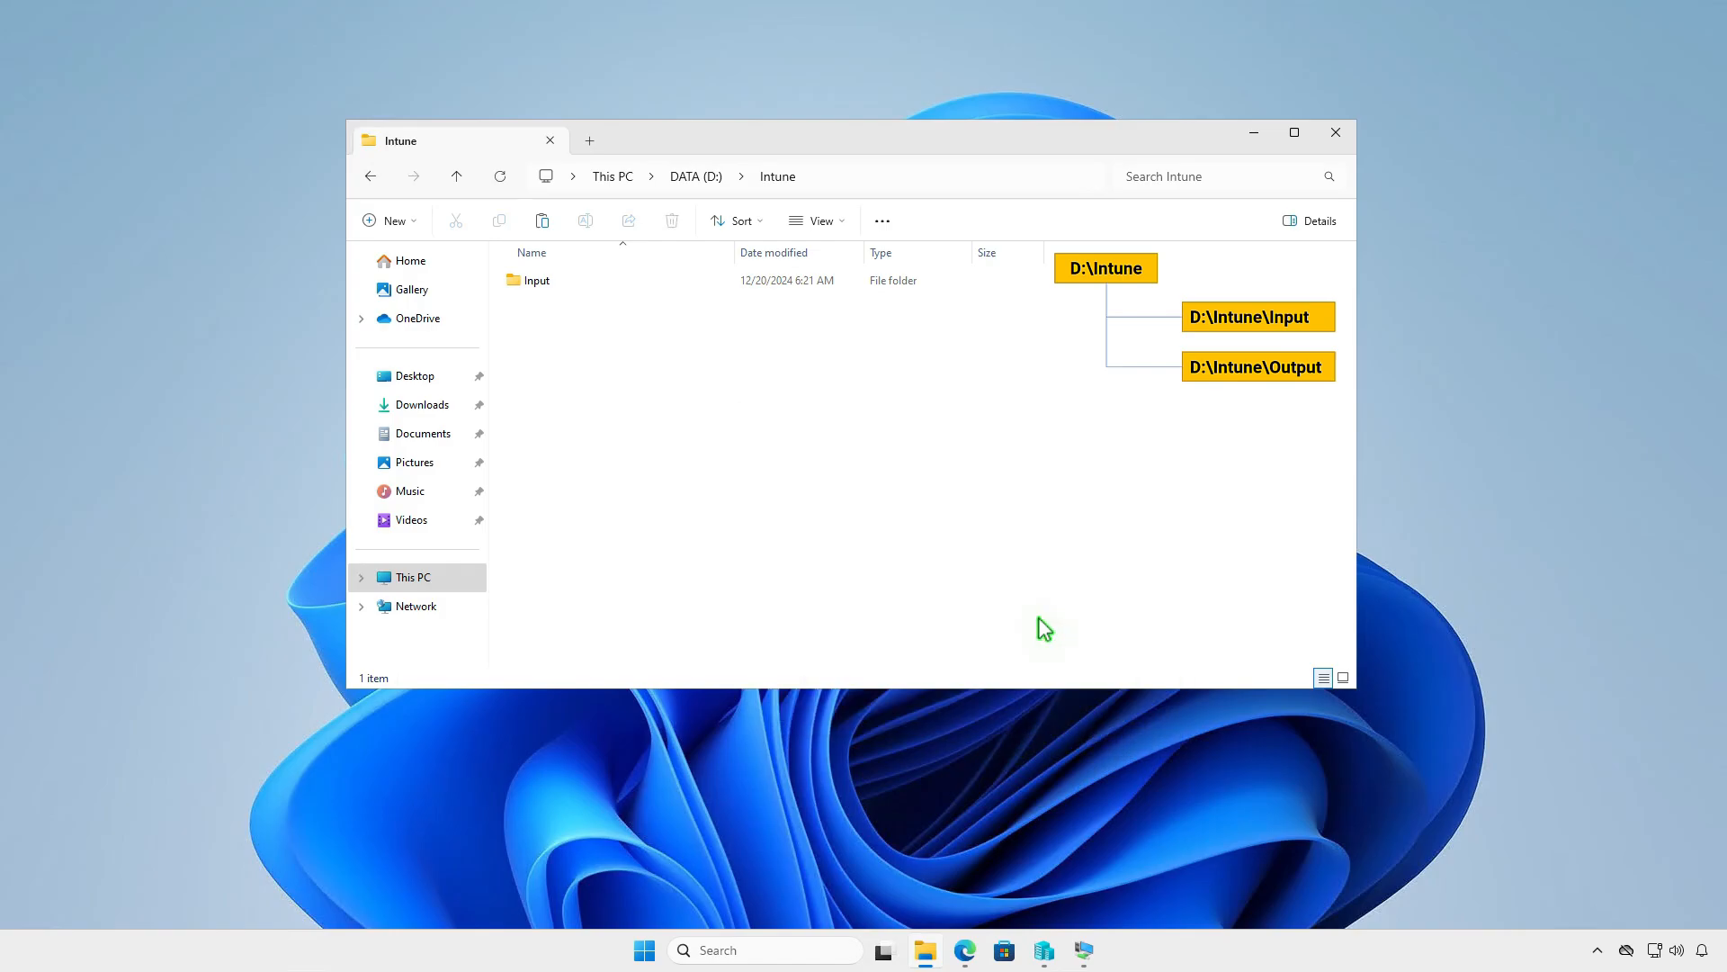
text(Output)
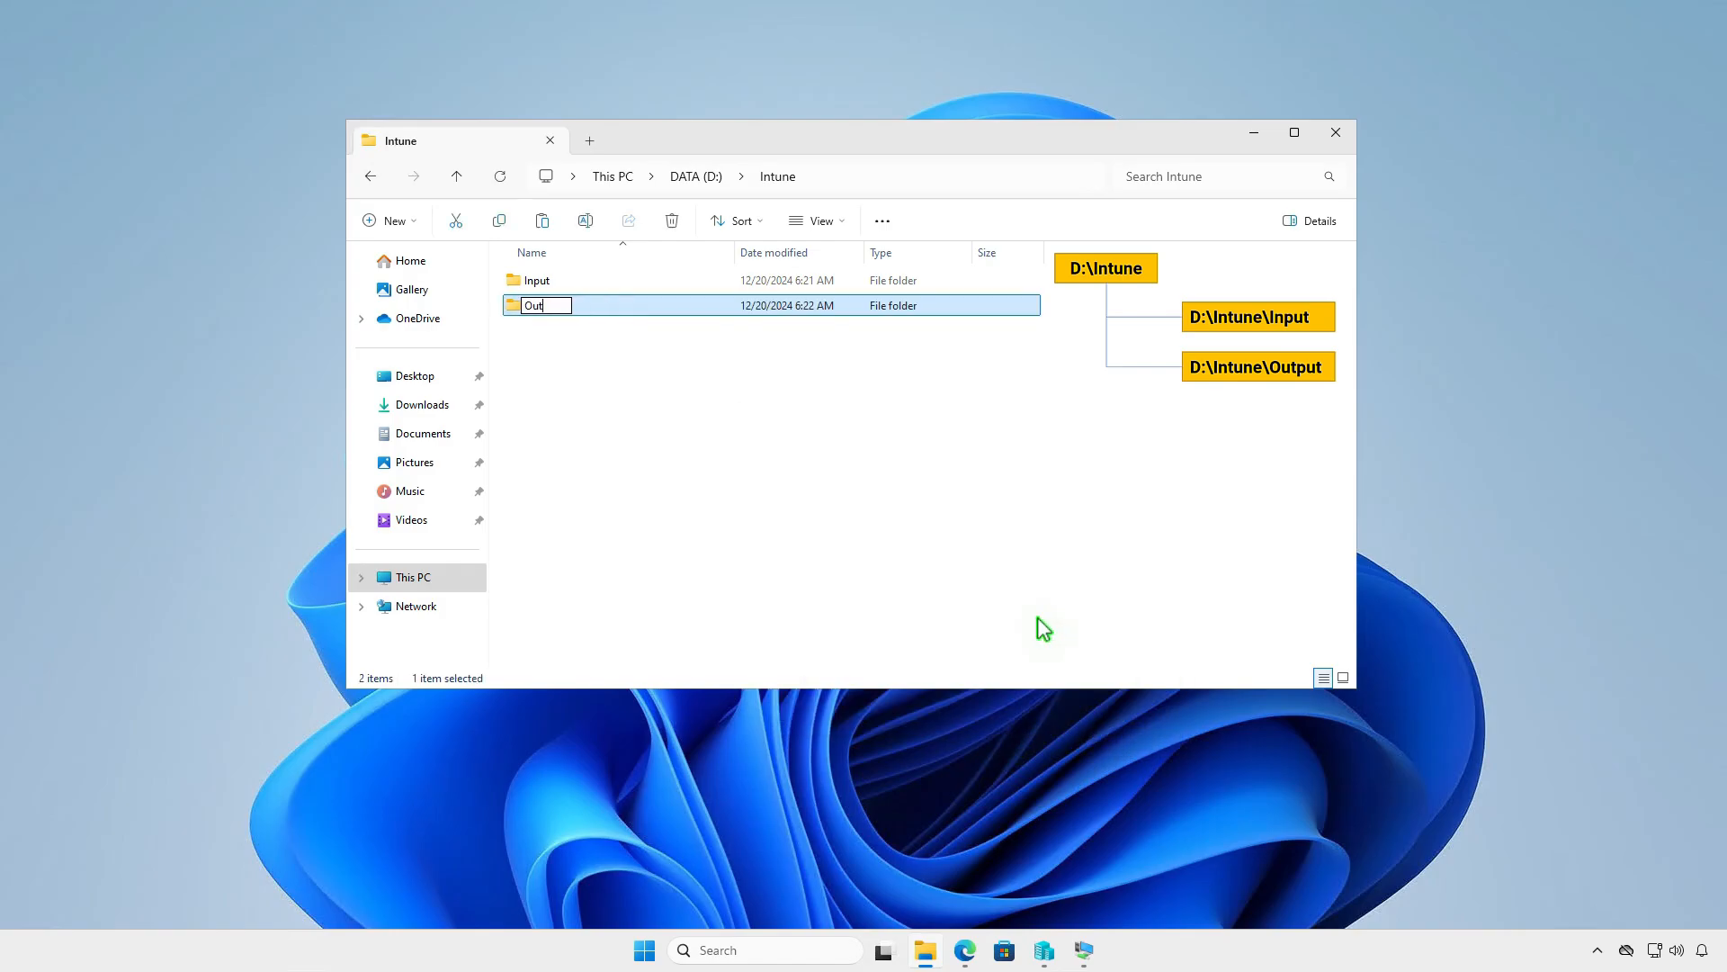
click(937, 482)
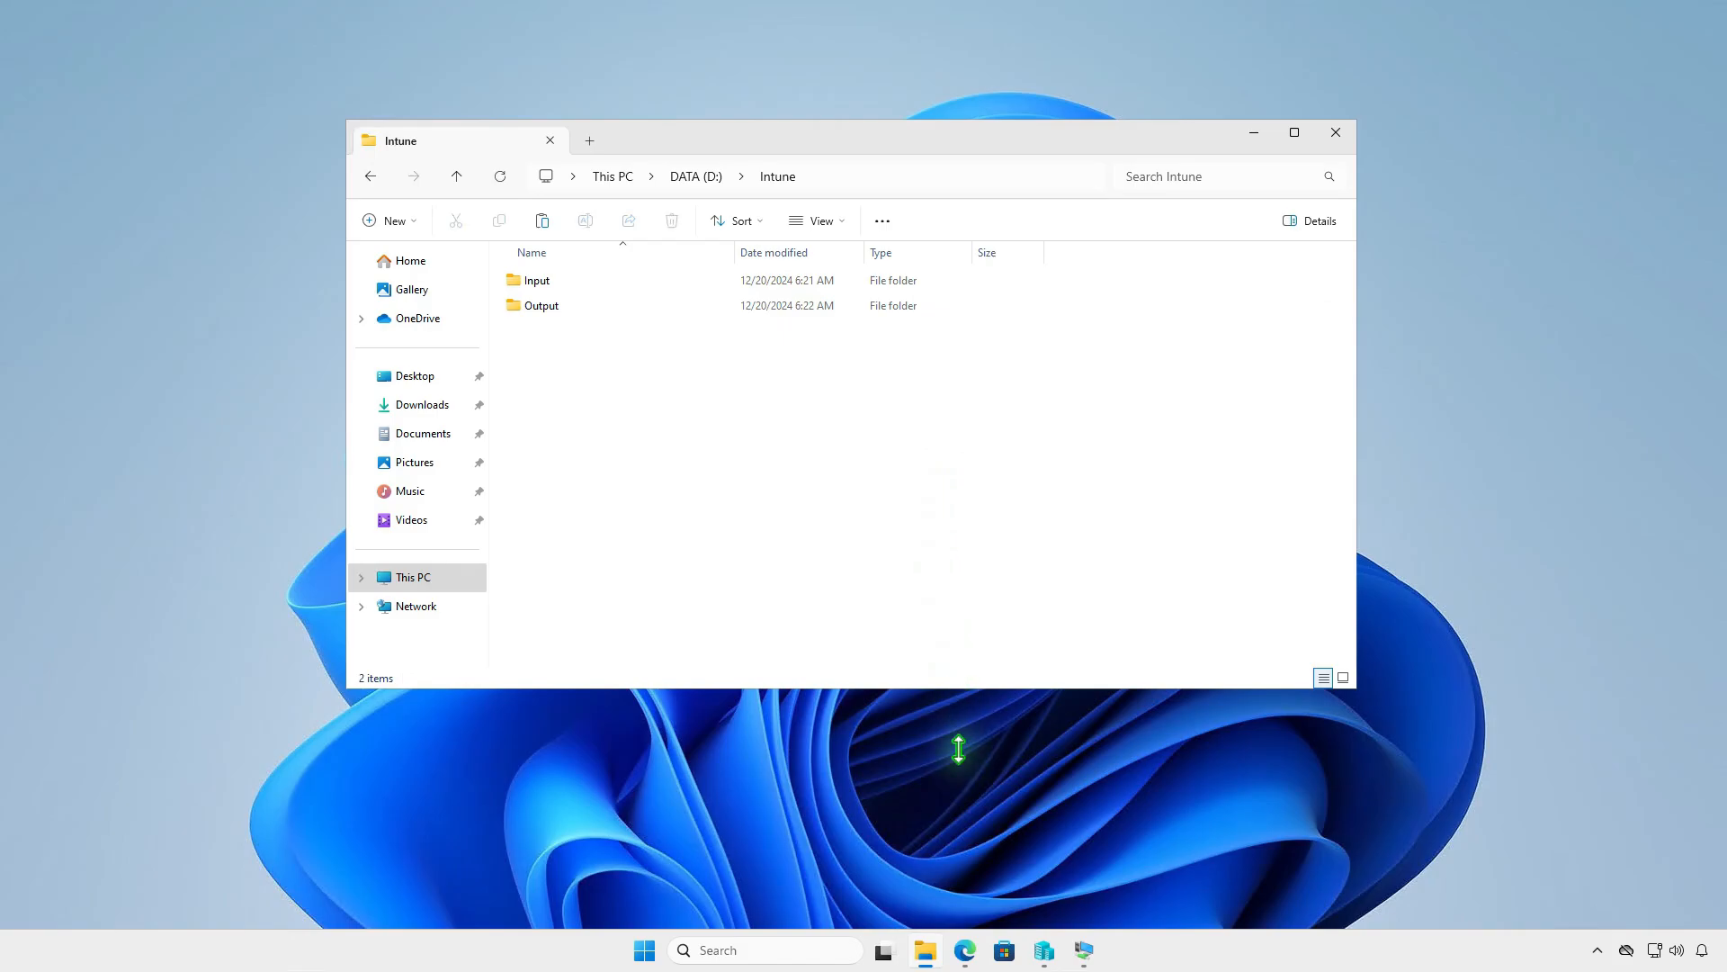
- Switch to Edge and download the source code zip of the latest Microsoft-Win32-Content-Prep-Tool release, v1.8.6, from its GitHub repository
click(964, 950)
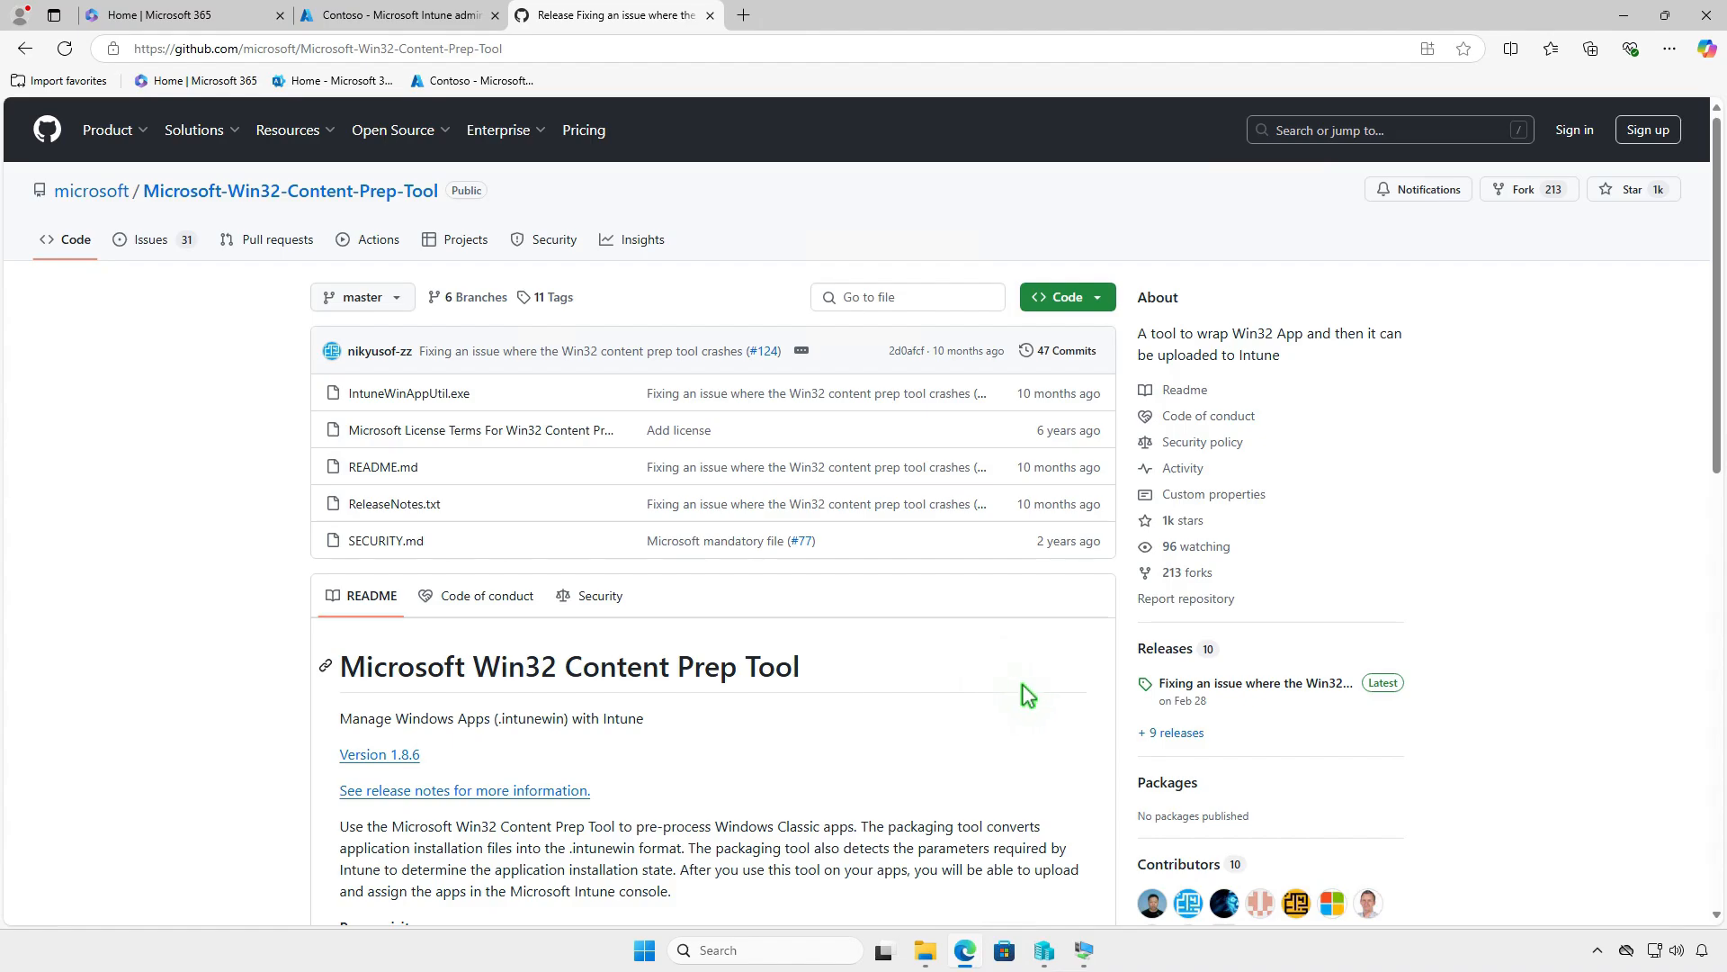
click(1299, 684)
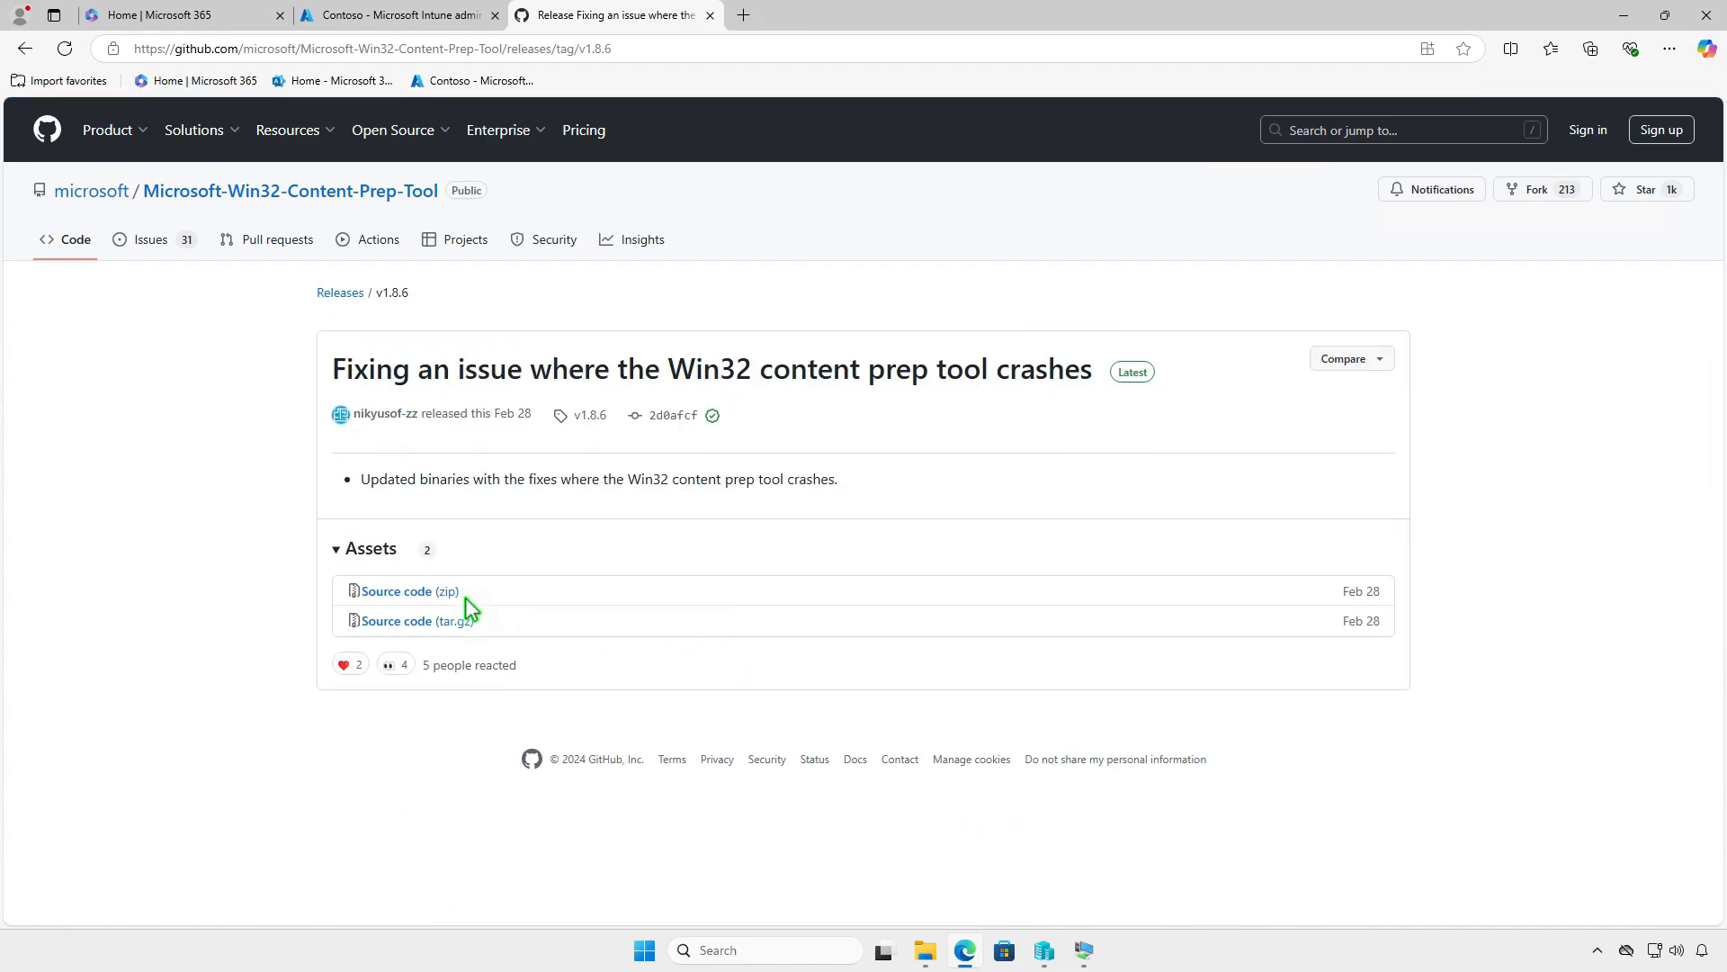
click(450, 591)
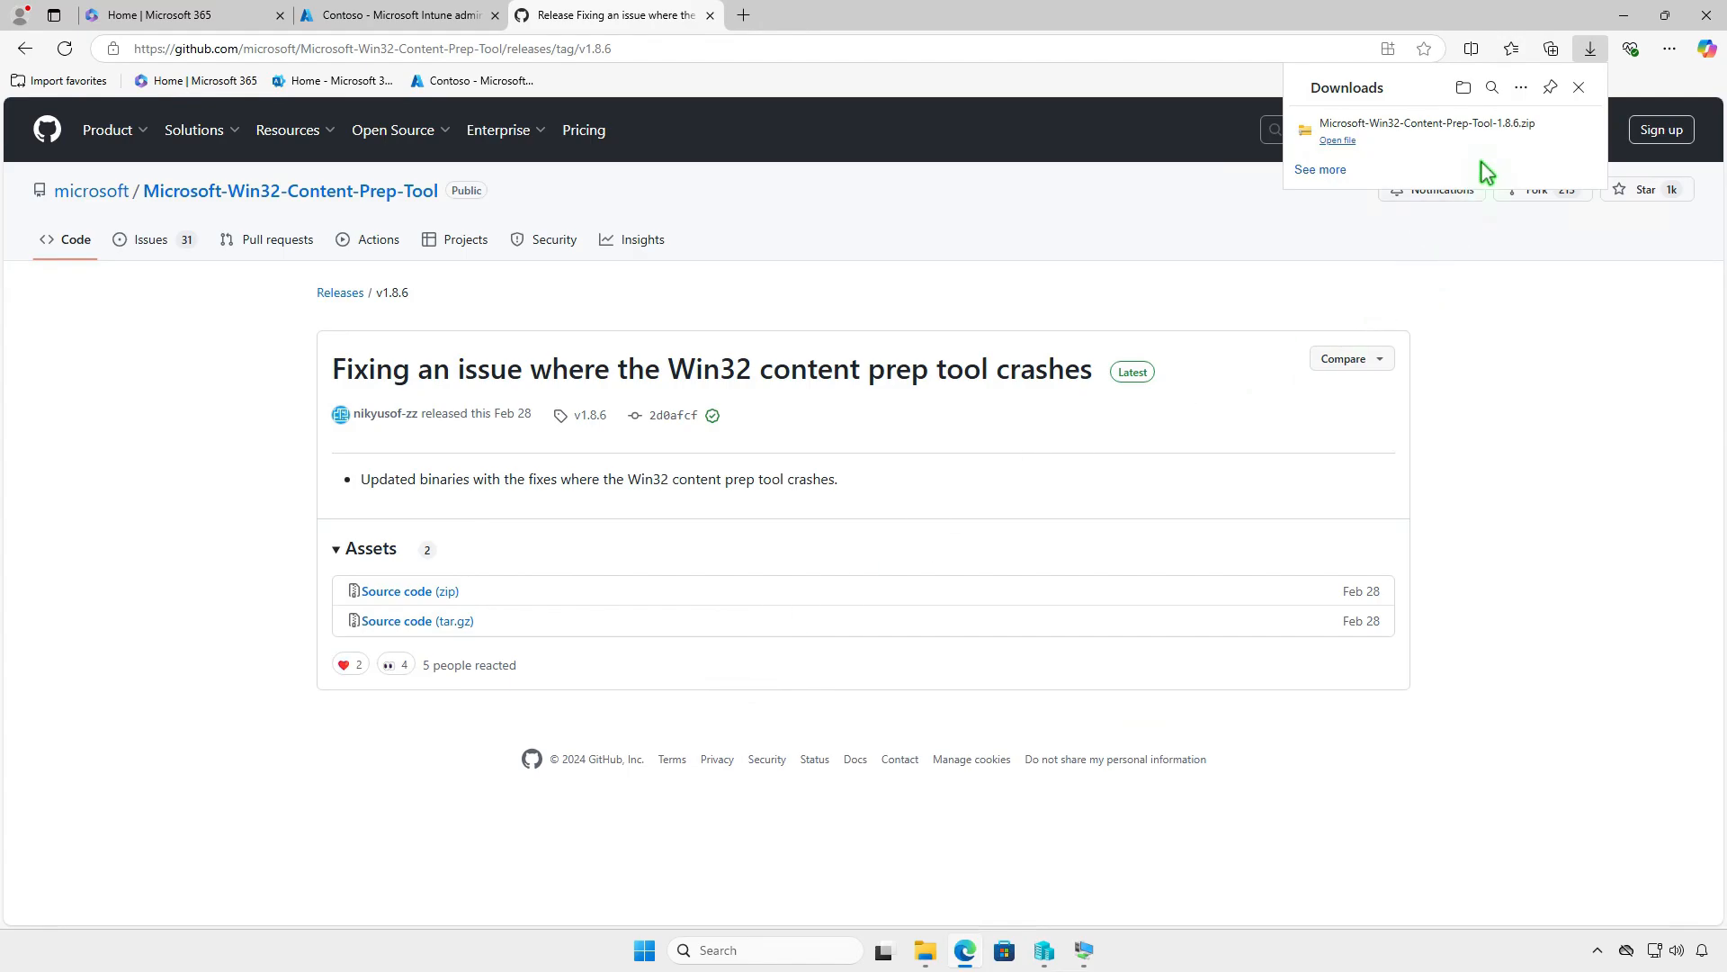
- Show the downloaded Microsoft-Win32-Content-Prep-Tool-1.8.6 archive in File Explorer and extract it to its default Downloads folder
click(1527, 132)
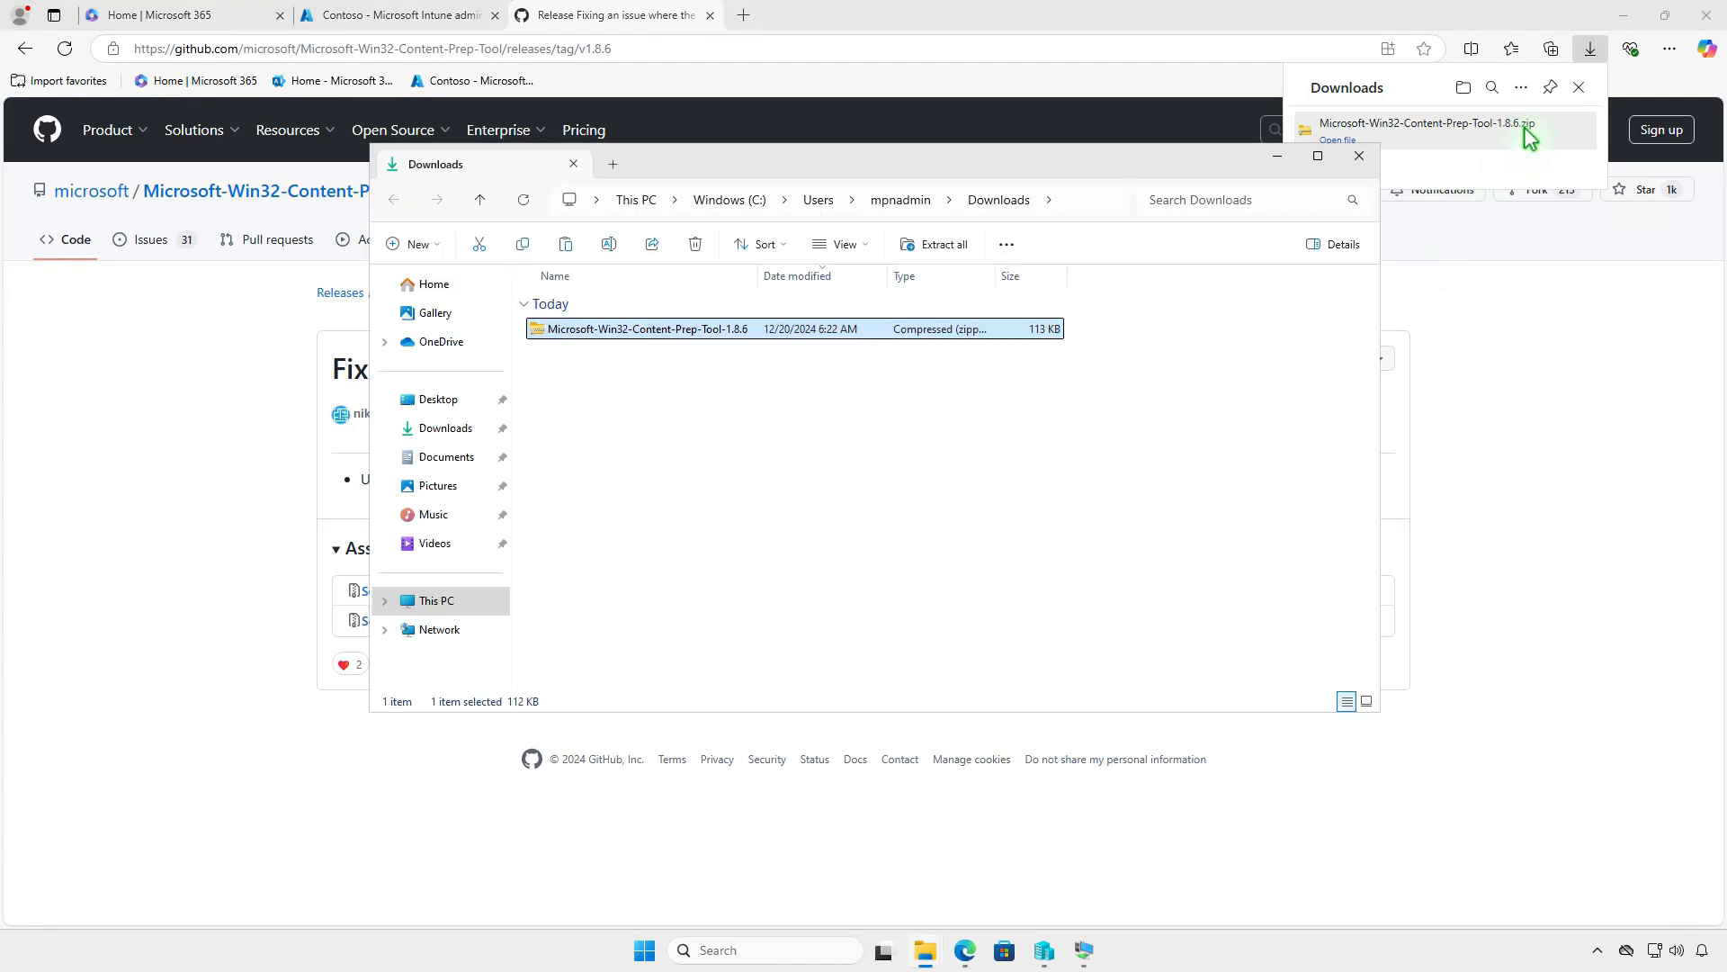
click(1624, 15)
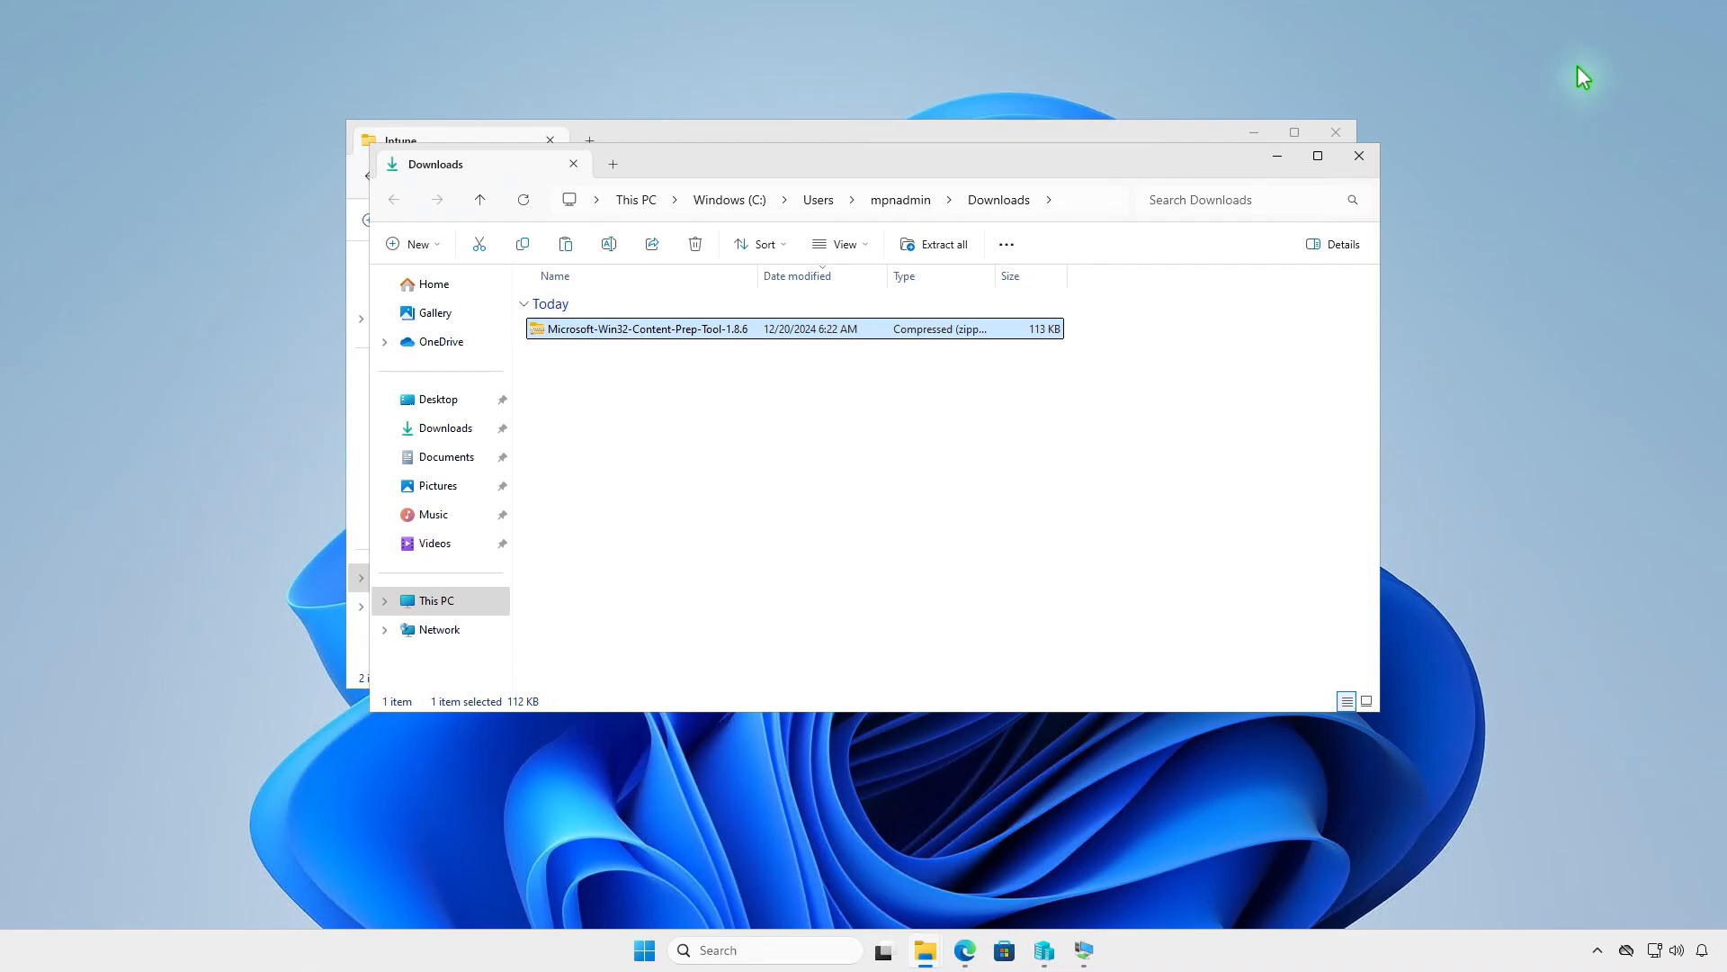
click(943, 245)
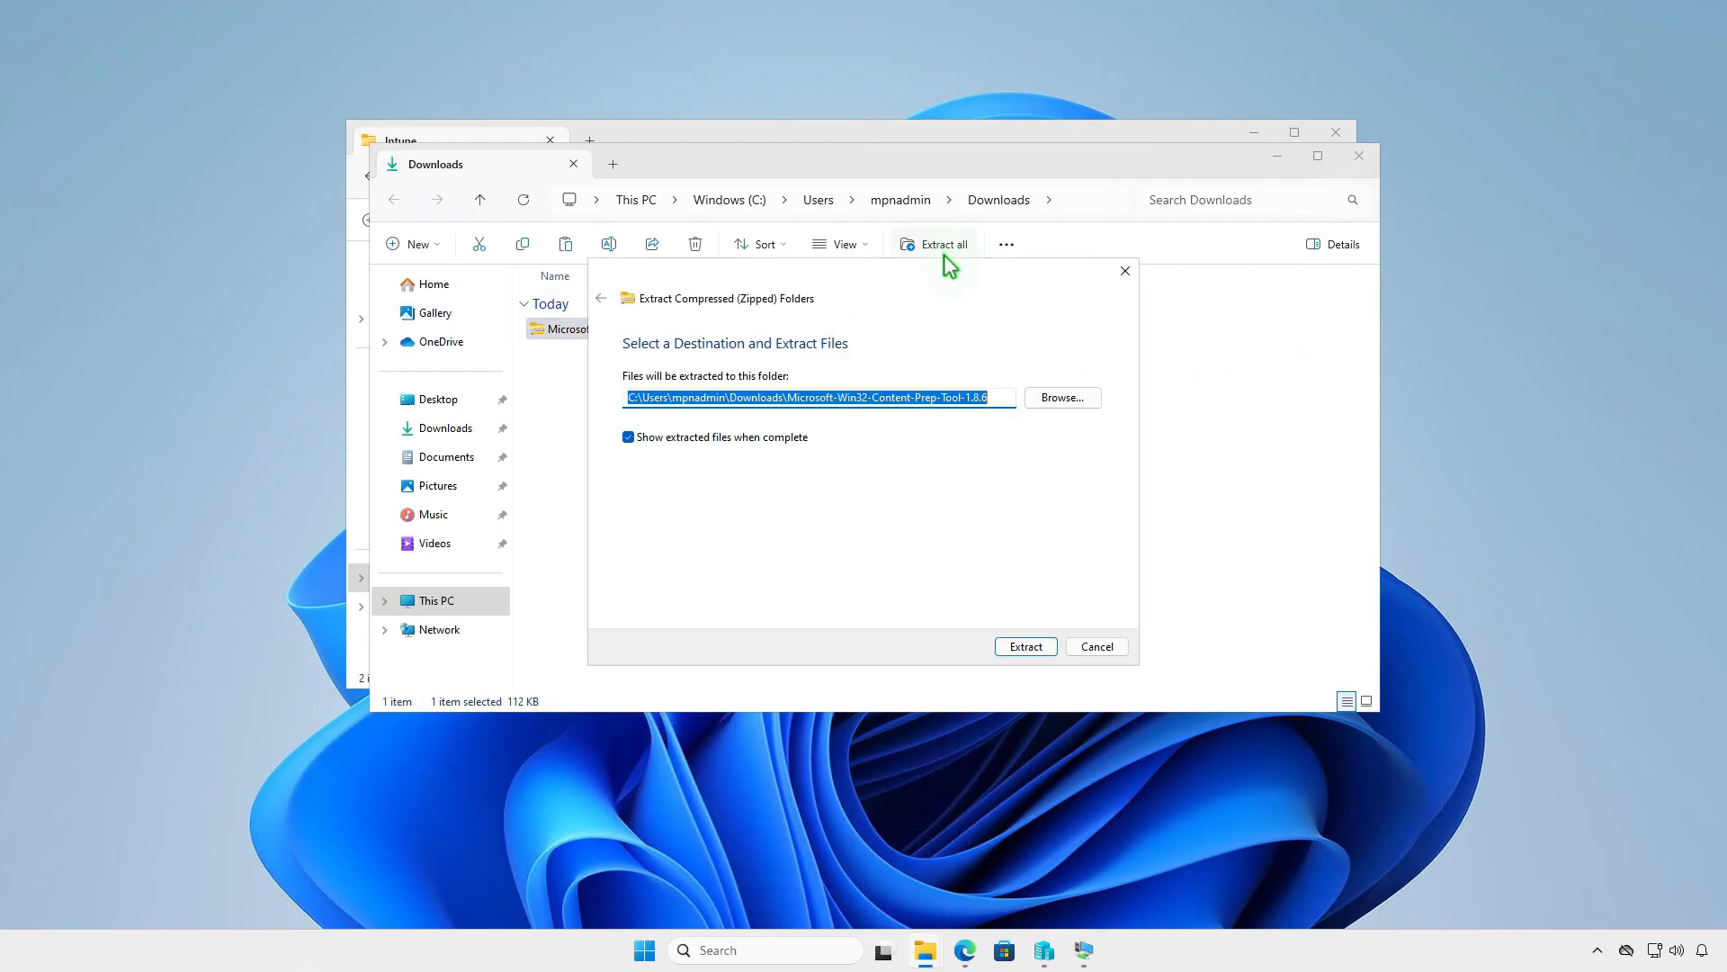
click(1026, 646)
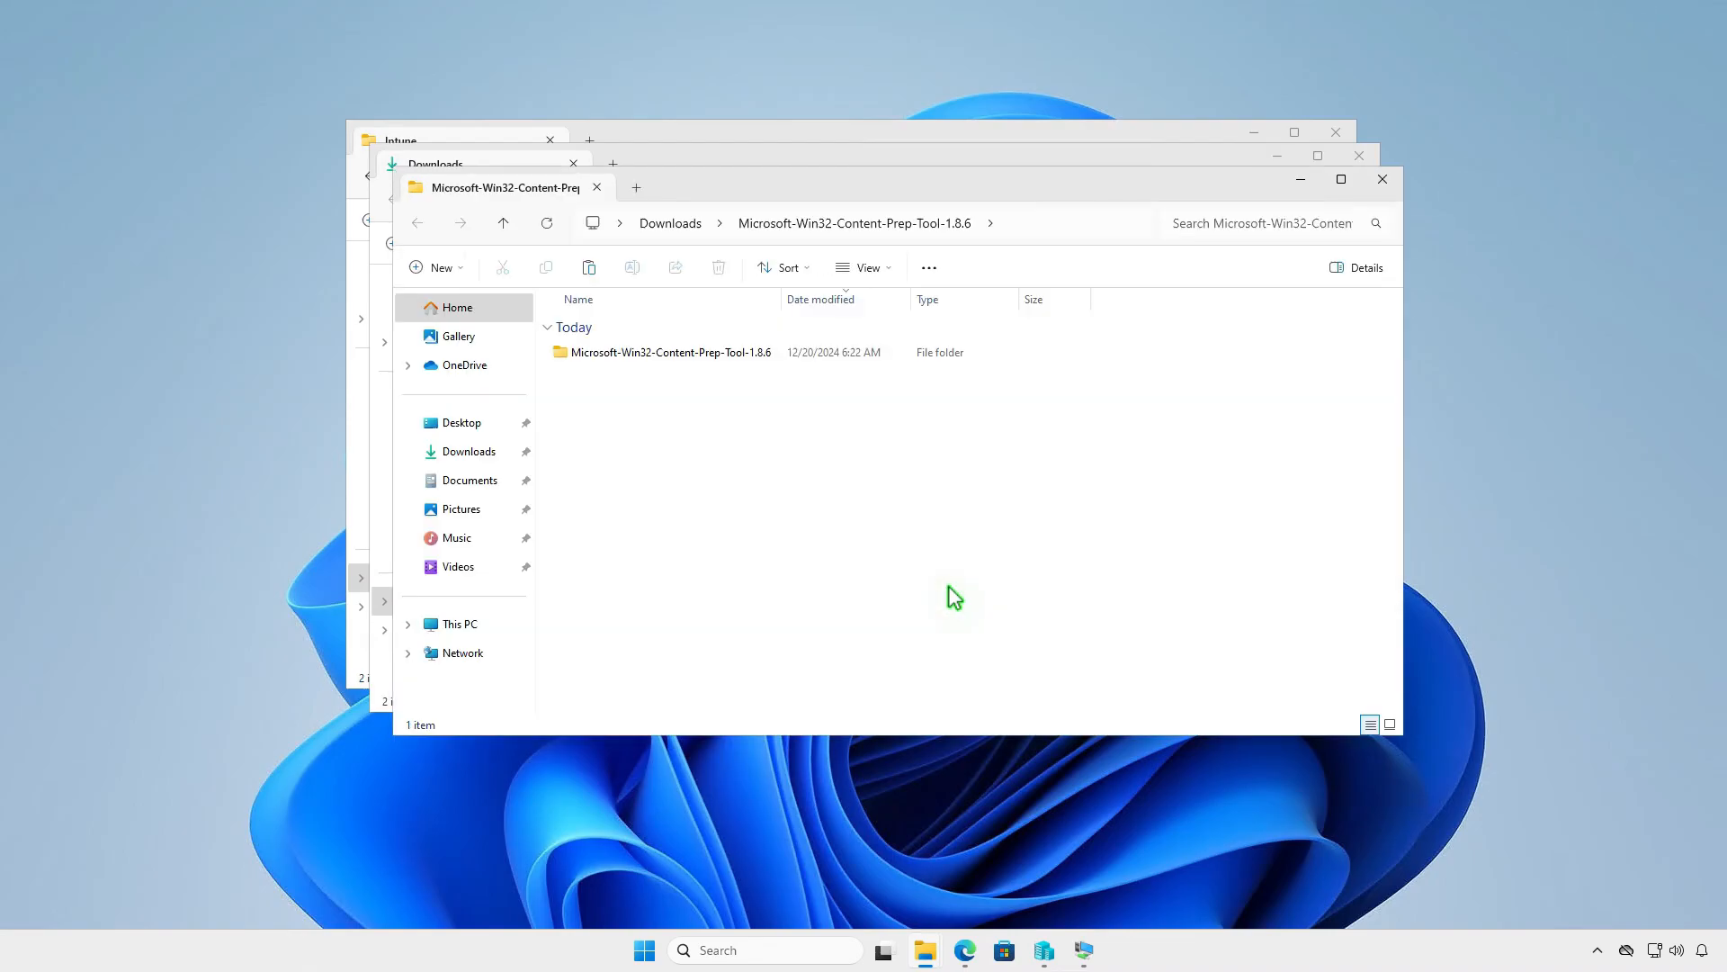
- Copy IntuneWinAppUtil from the extracted Microsoft-Win32-Content-Prep-Tool-1.8.6 folder into D:\Intune, closing the Downloads windows and minimizing the Intune window
double_click(770, 353)
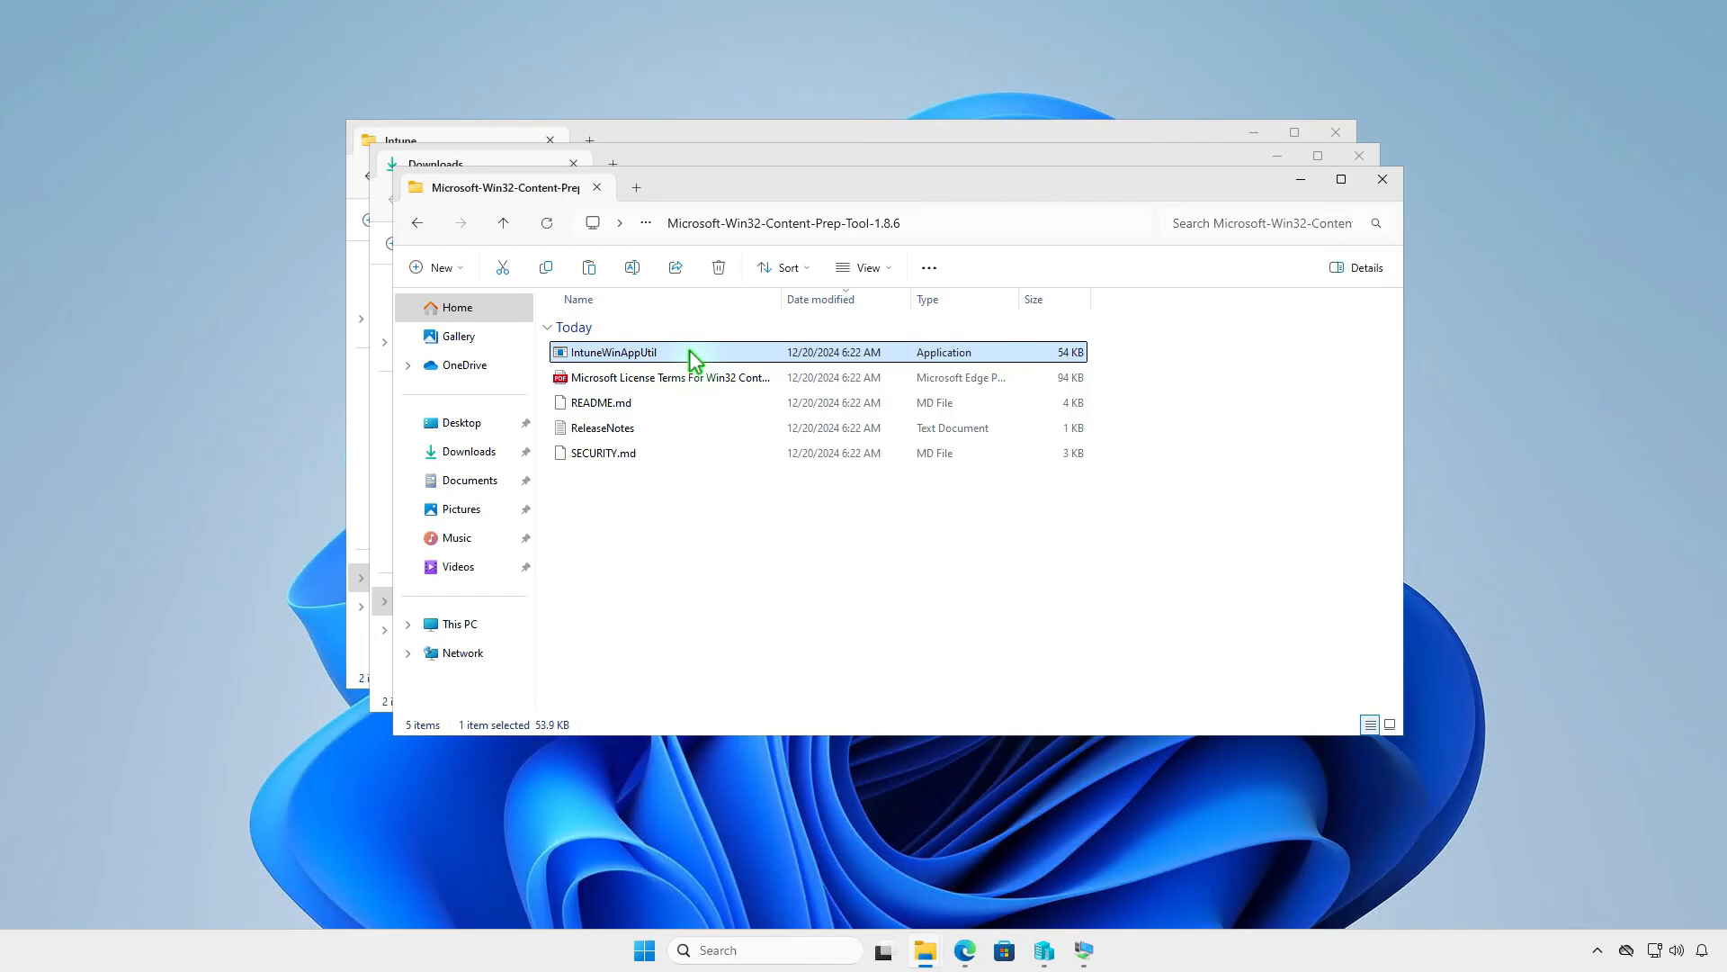
right_click(690, 352)
click(746, 372)
click(1383, 180)
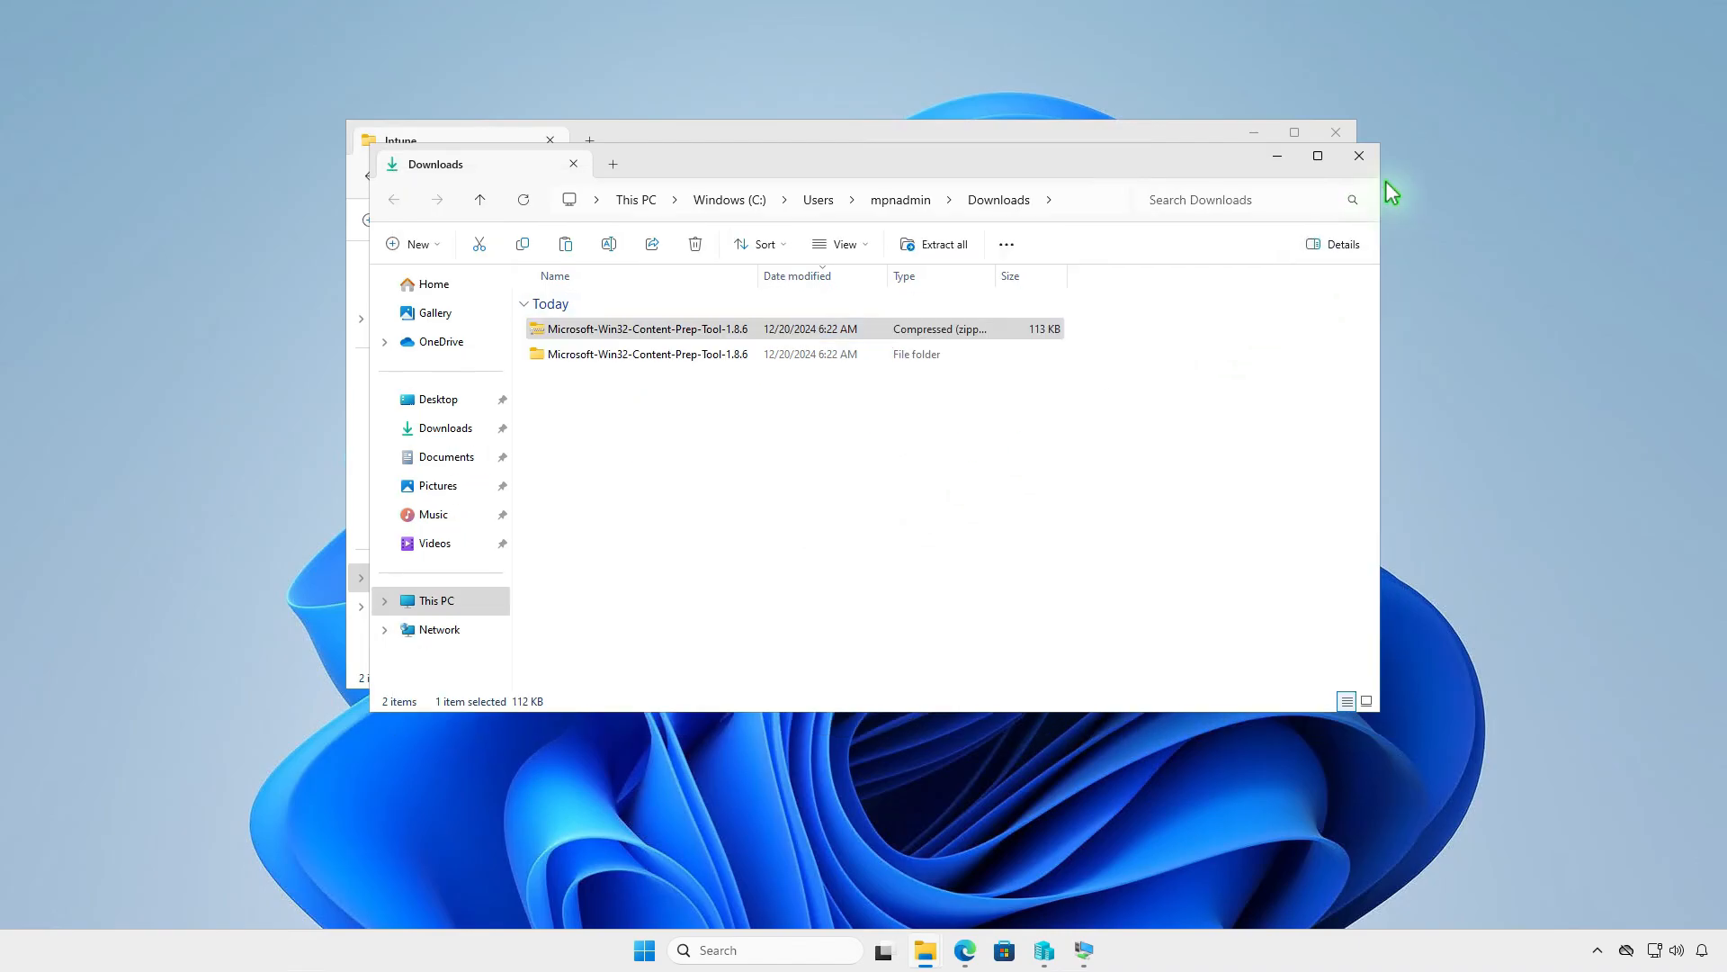
click(1360, 157)
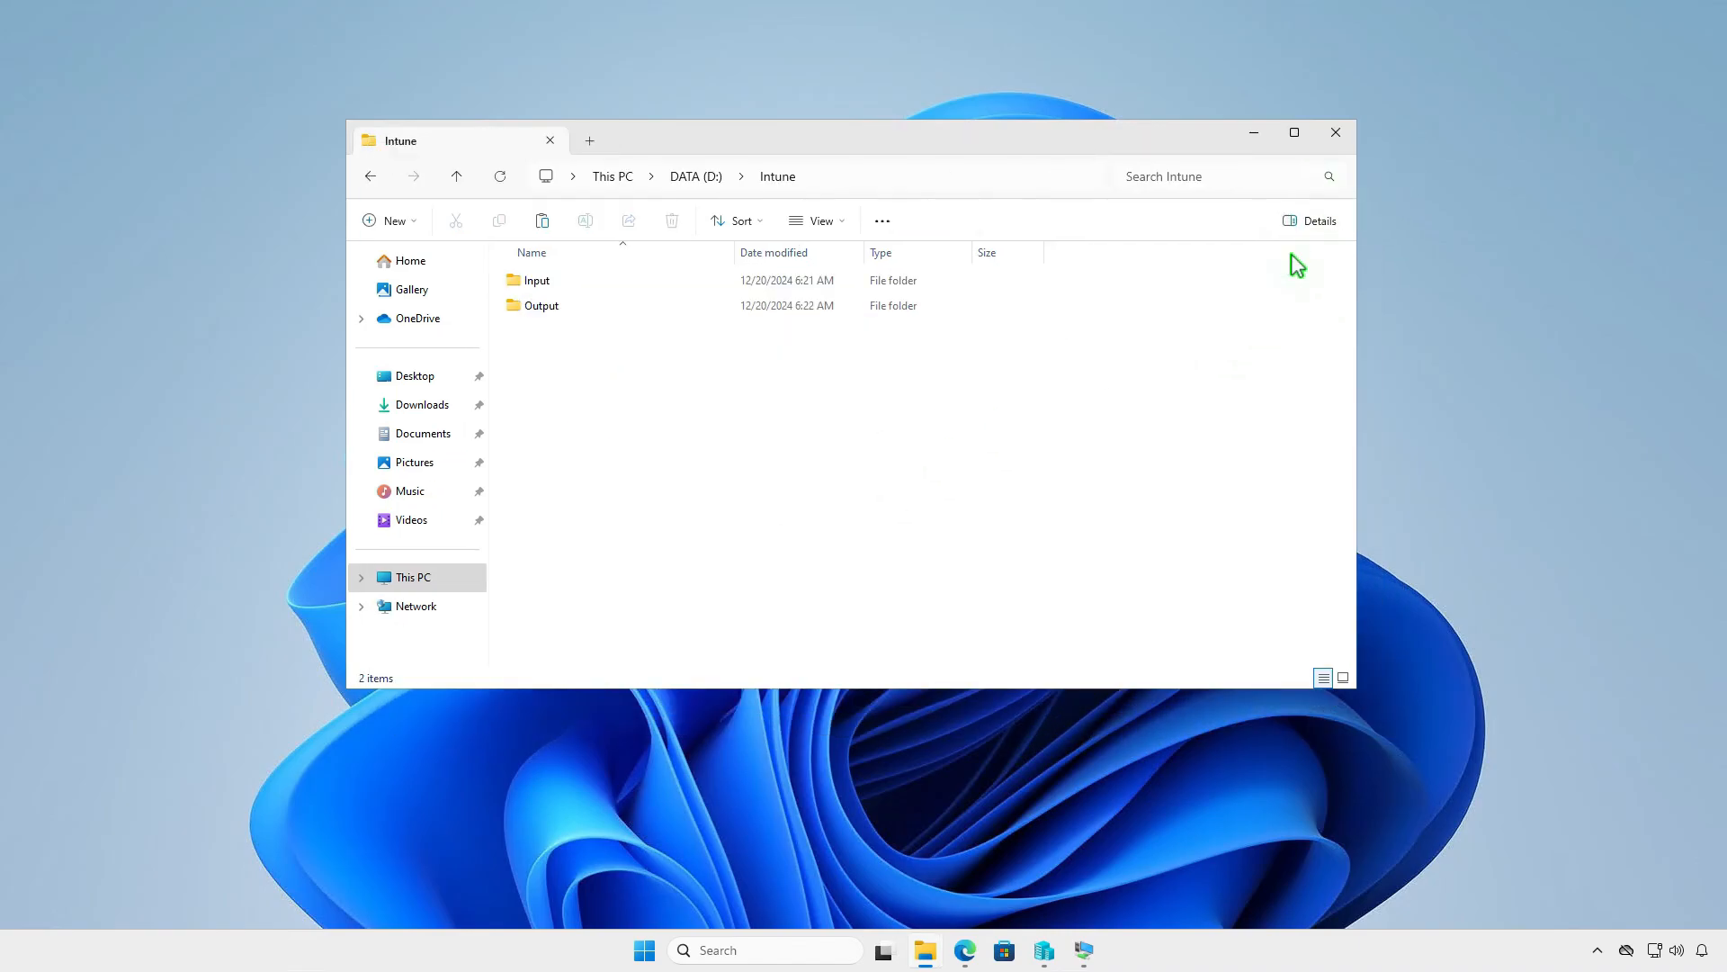
right_click(619, 387)
click(641, 409)
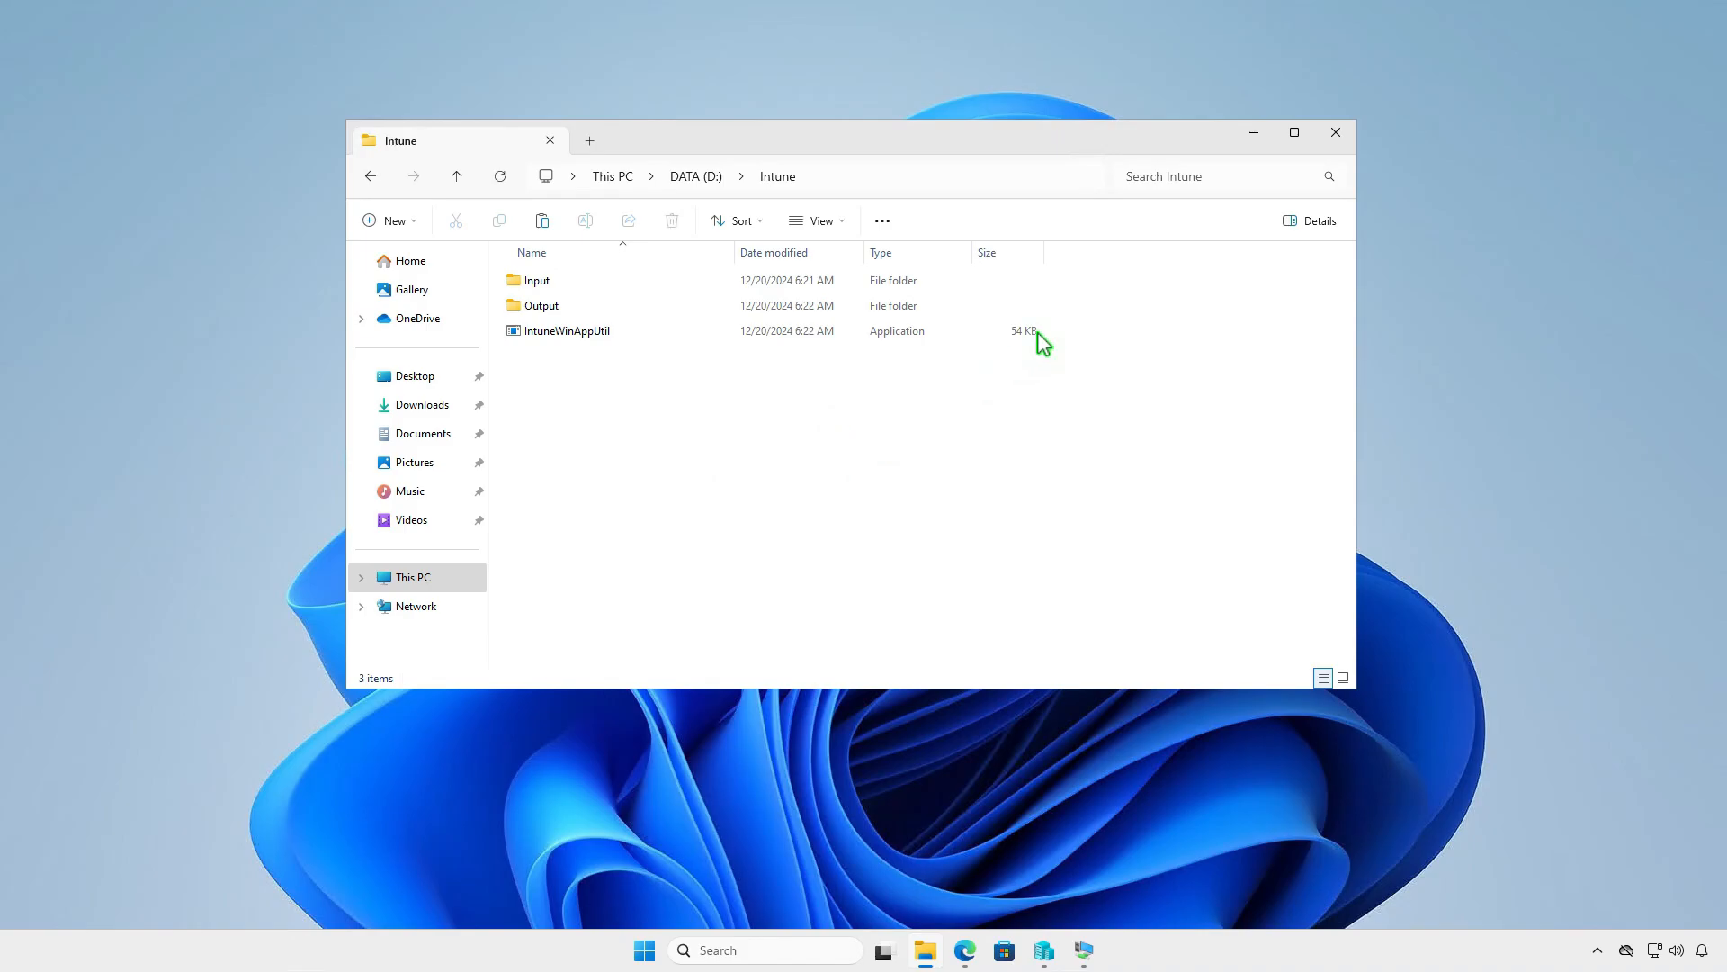
click(1254, 132)
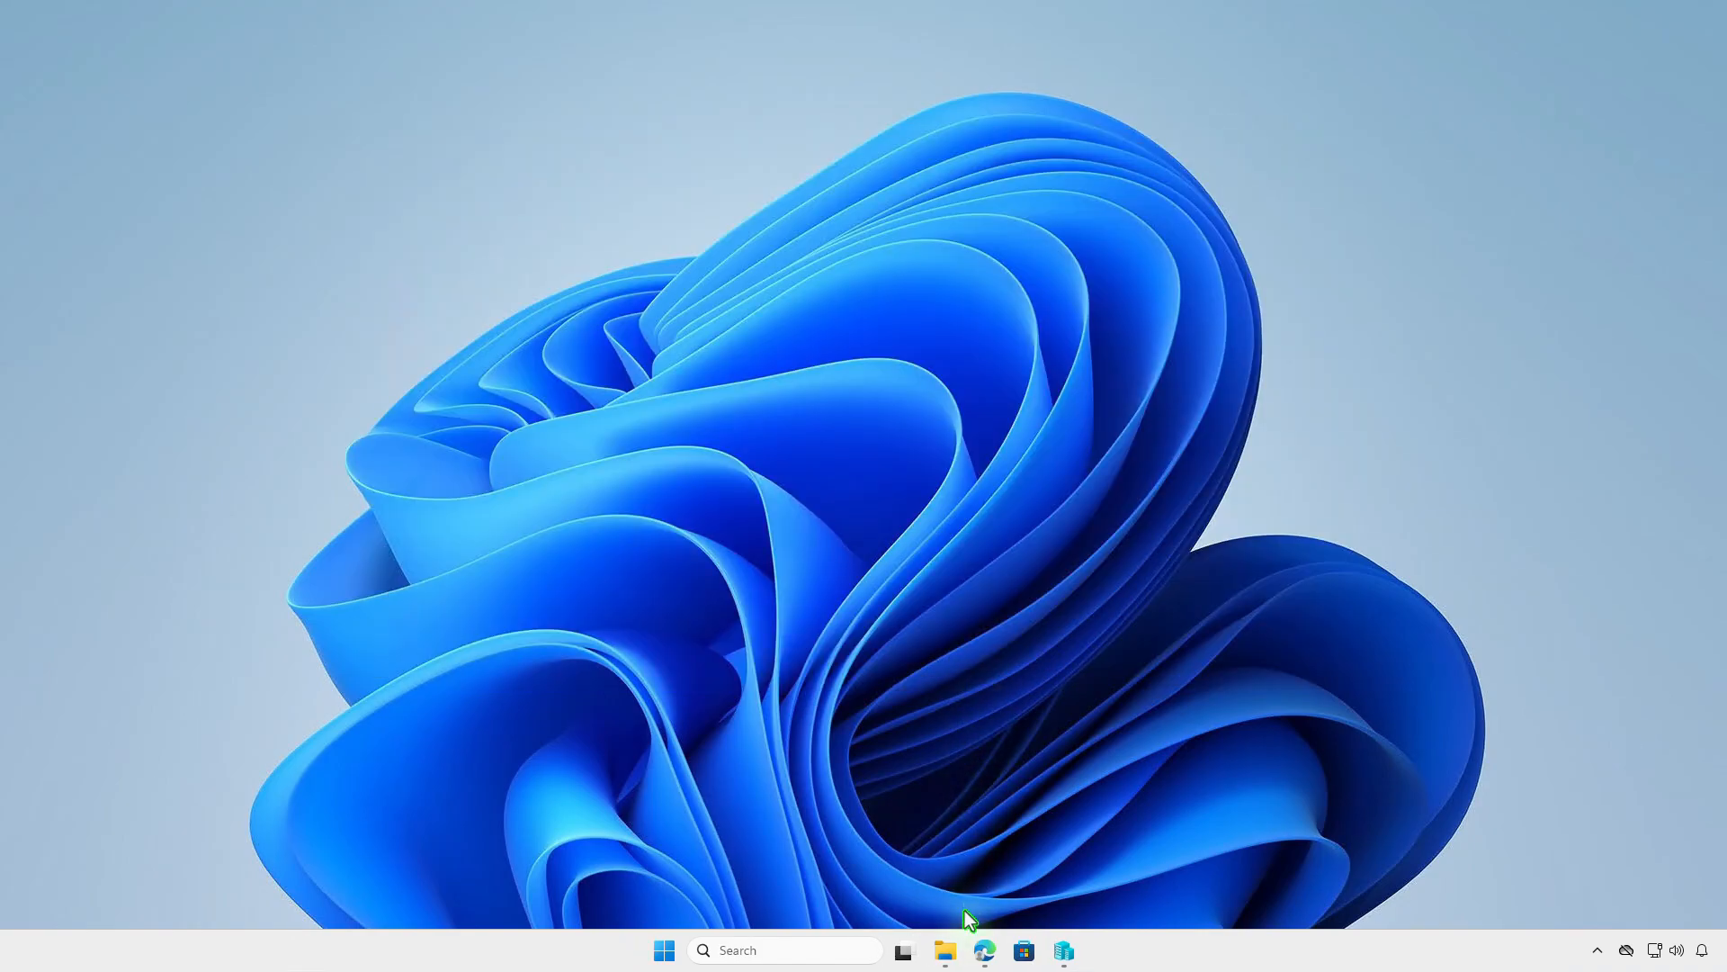
- Open the Build folder inside Downloads\Illustrator_en_US_WIN_64\Illustrator and copy all its contents: Illustrator, setup, ASU_6.4.0 and HD
click(947, 950)
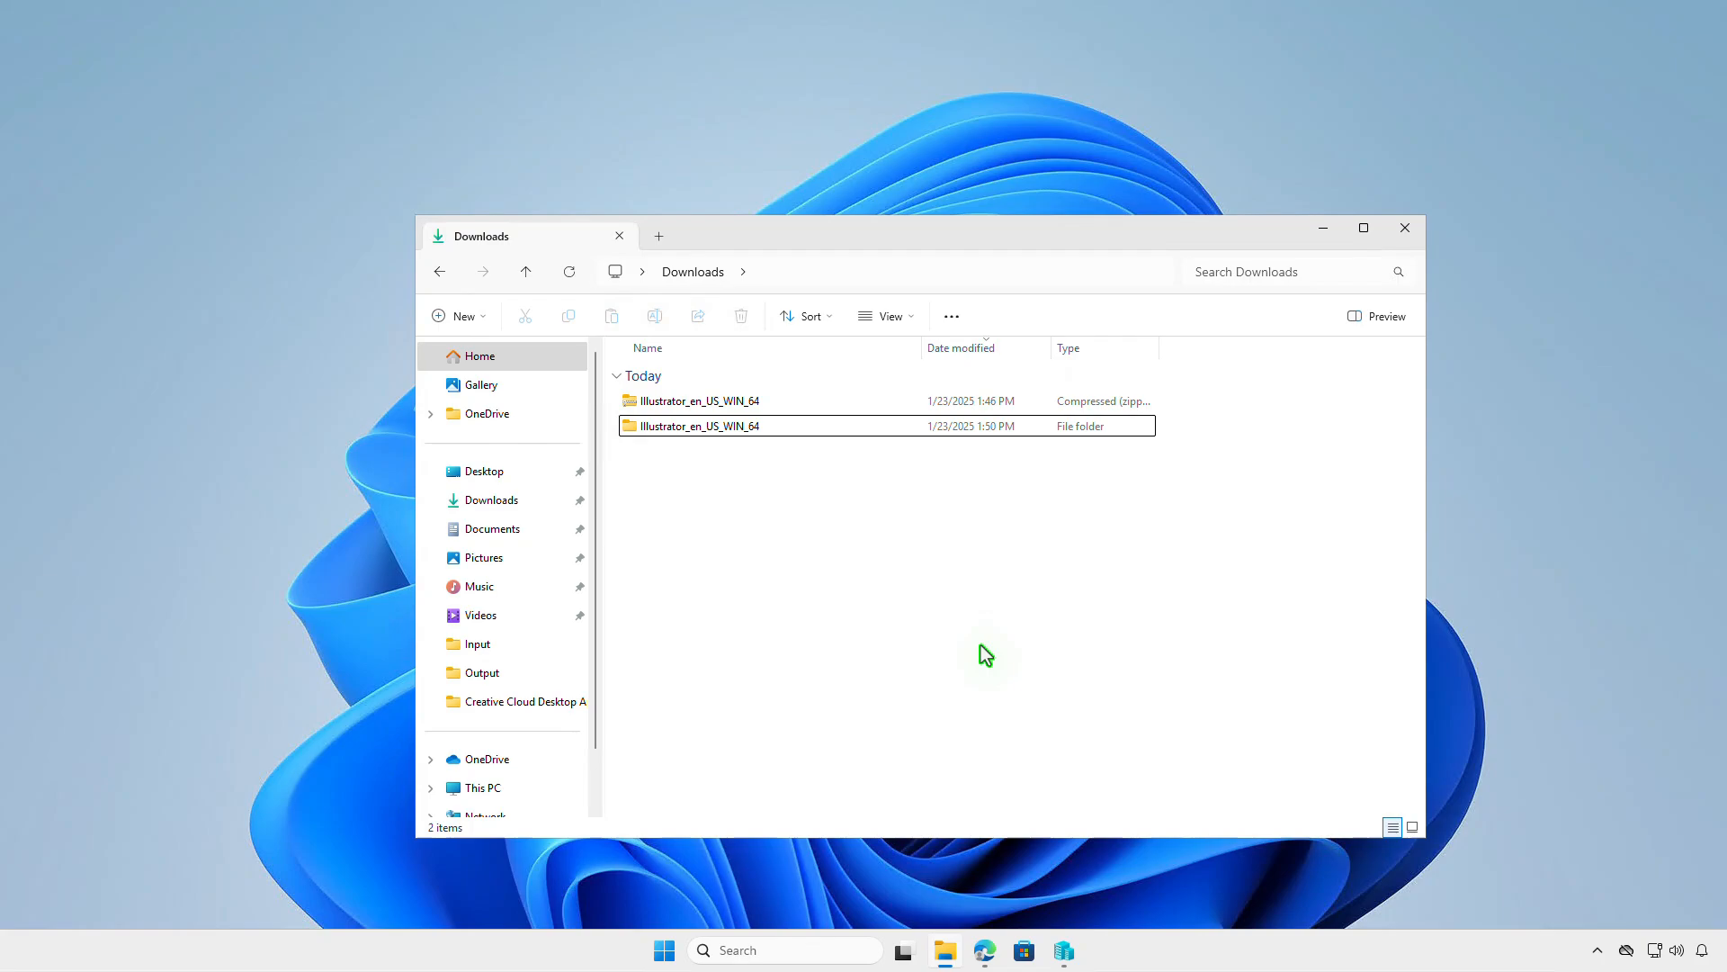
double_click(767, 425)
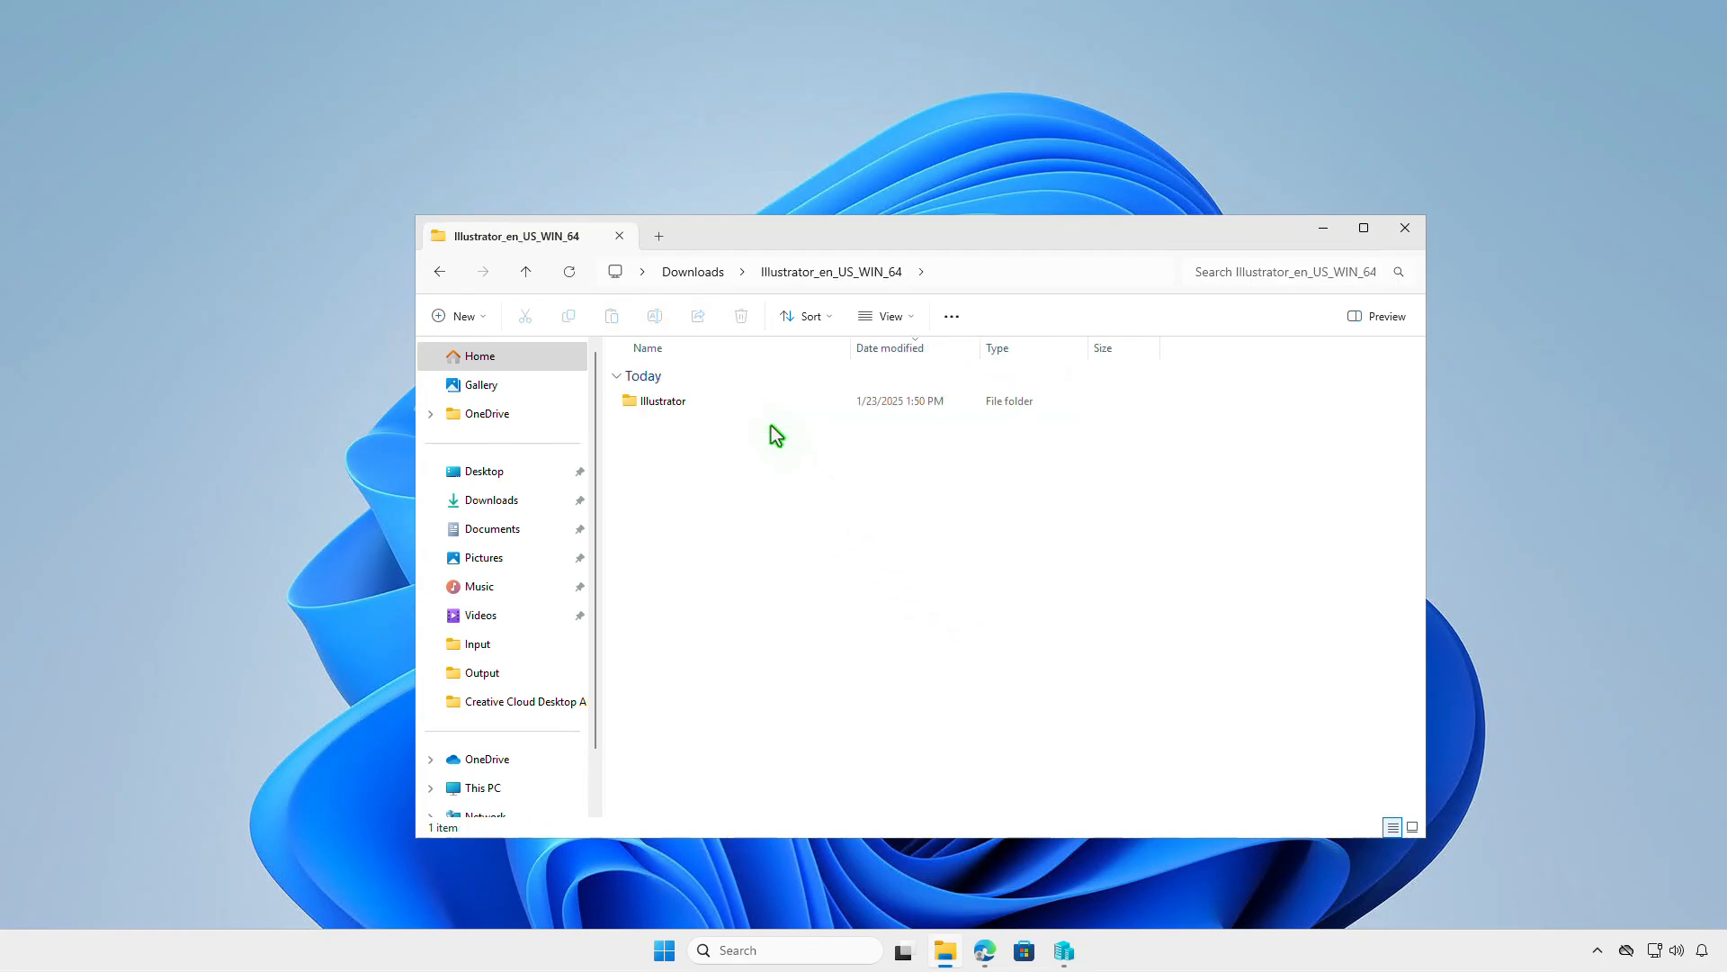
double_click(768, 410)
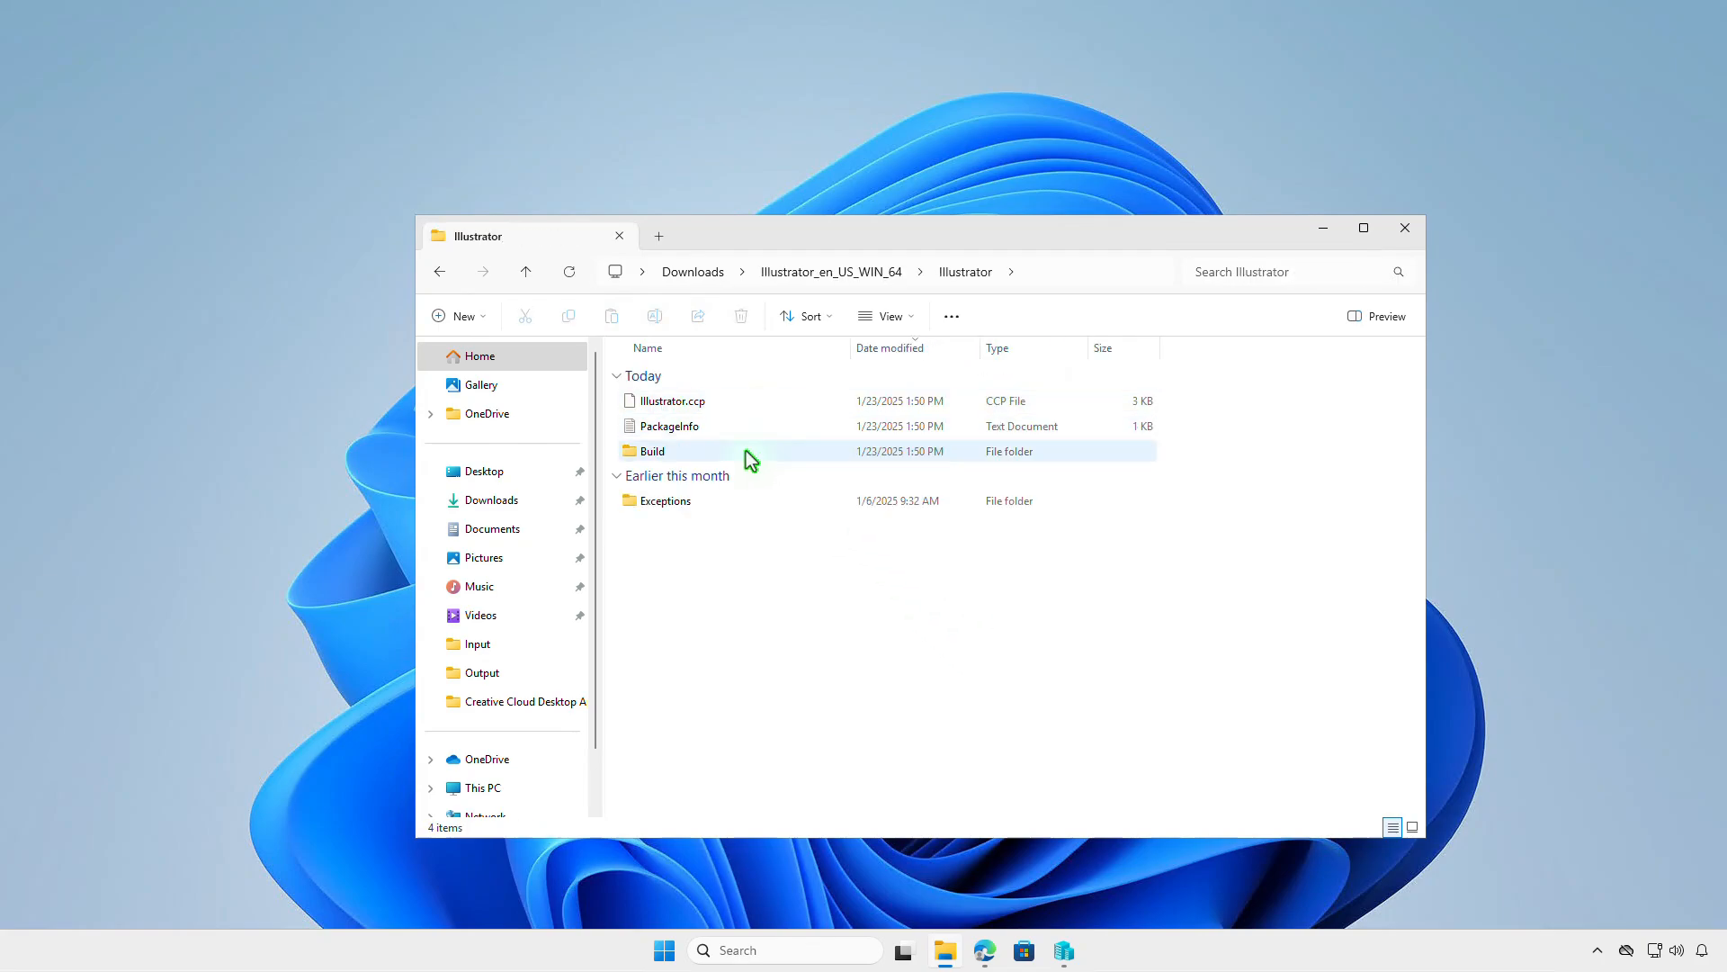
double_click(748, 452)
drag(856, 545, 726, 404)
right_click(733, 405)
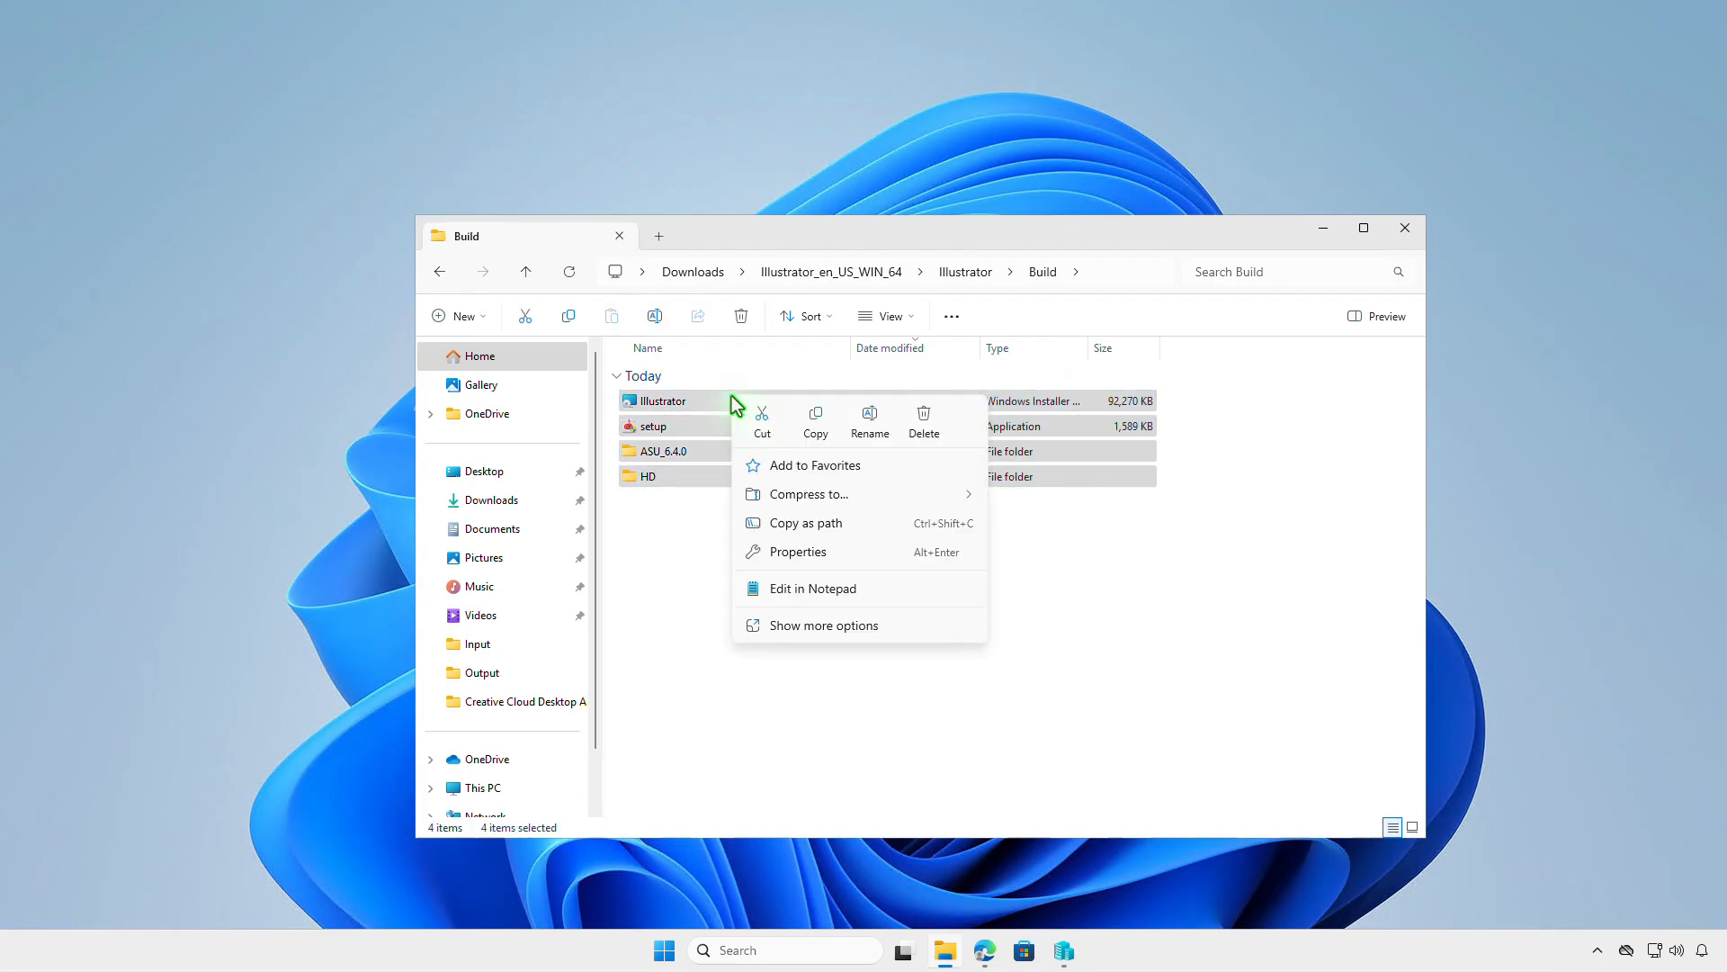
click(814, 435)
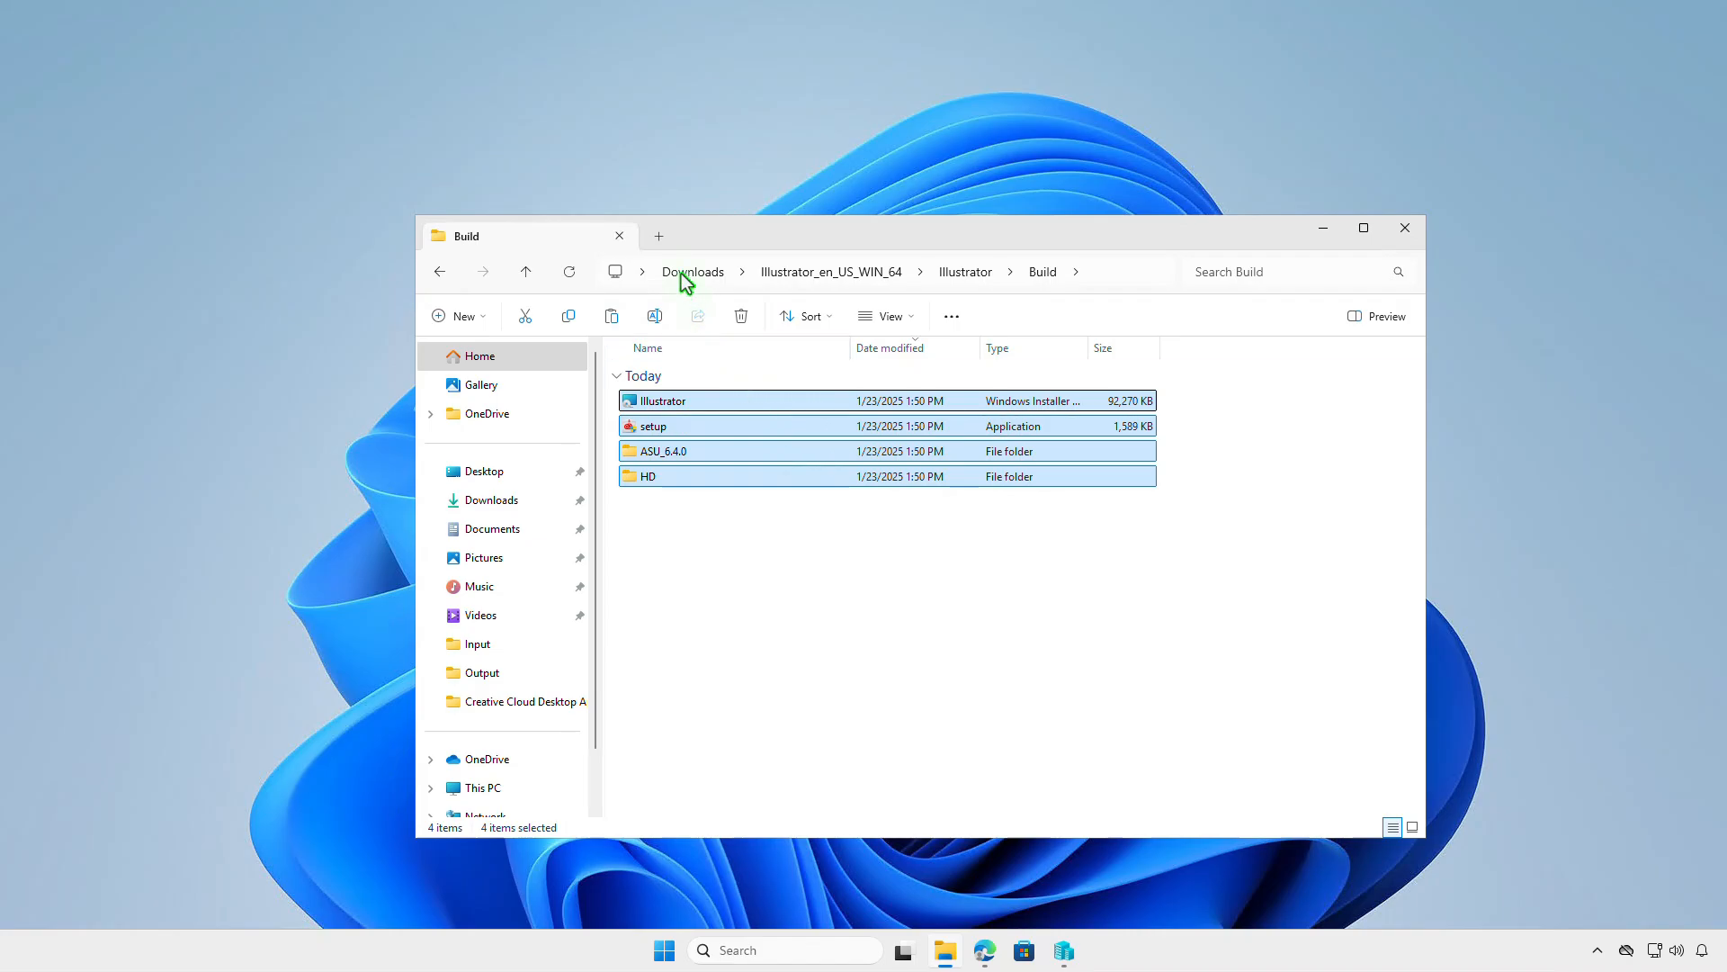
- Paste the copied Build files into D:\Intune\Input and return to the Intune folder
click(659, 236)
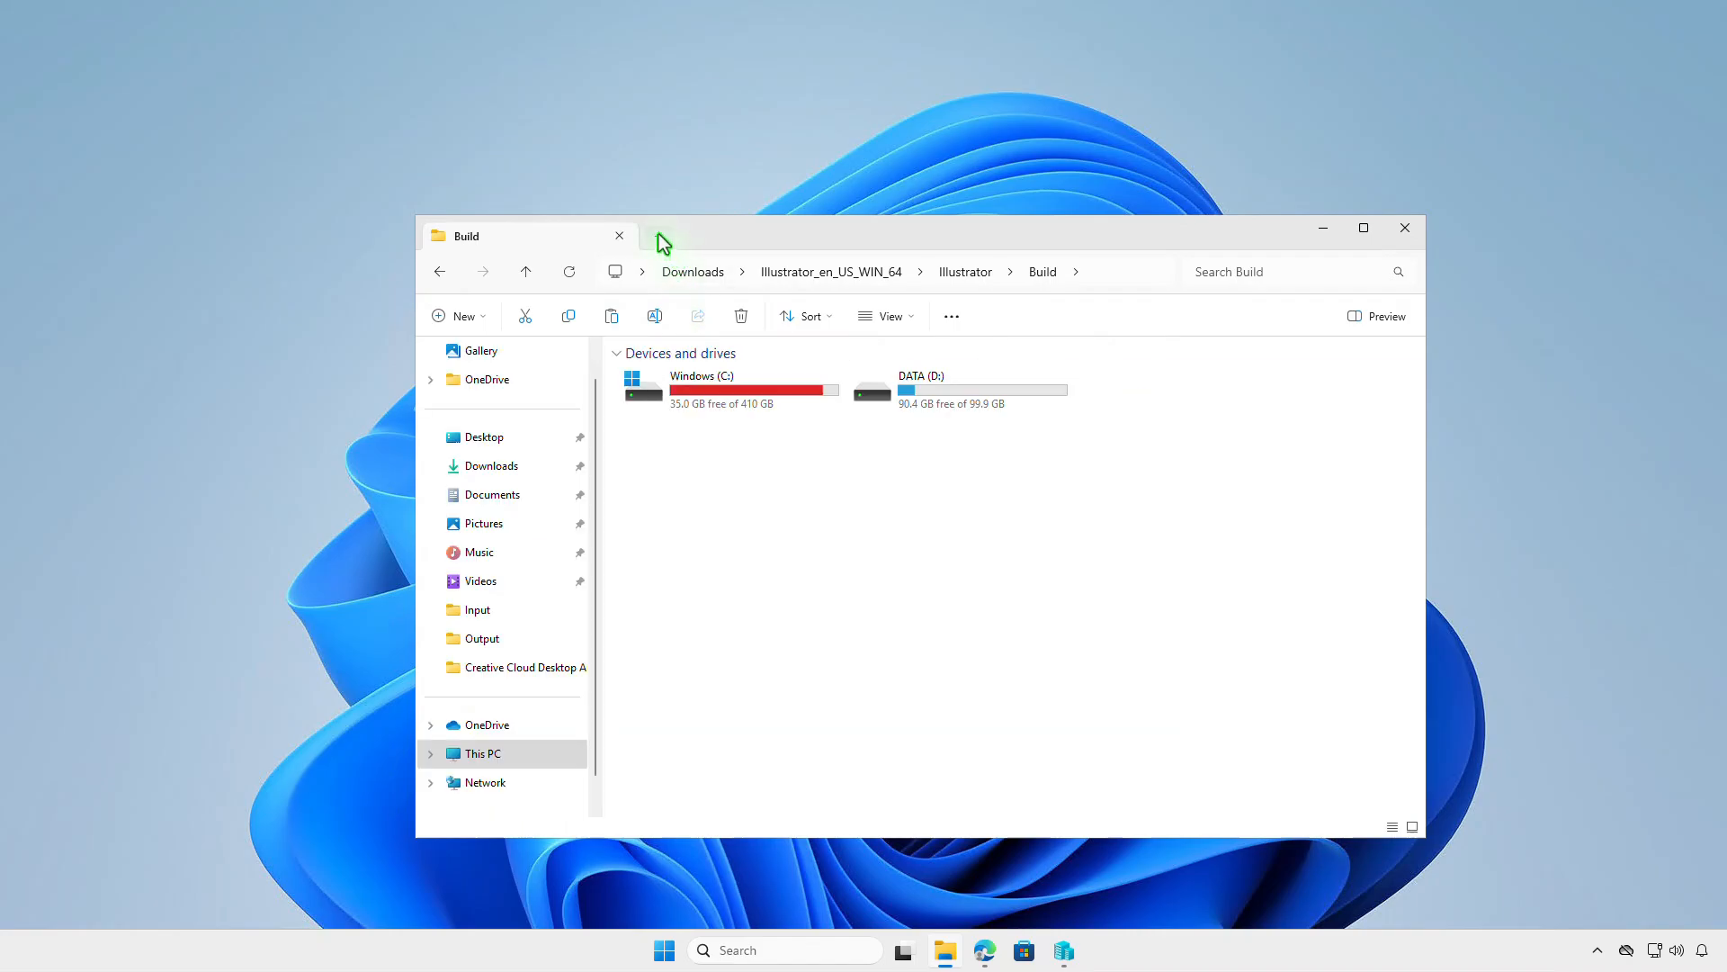
double_click(1004, 398)
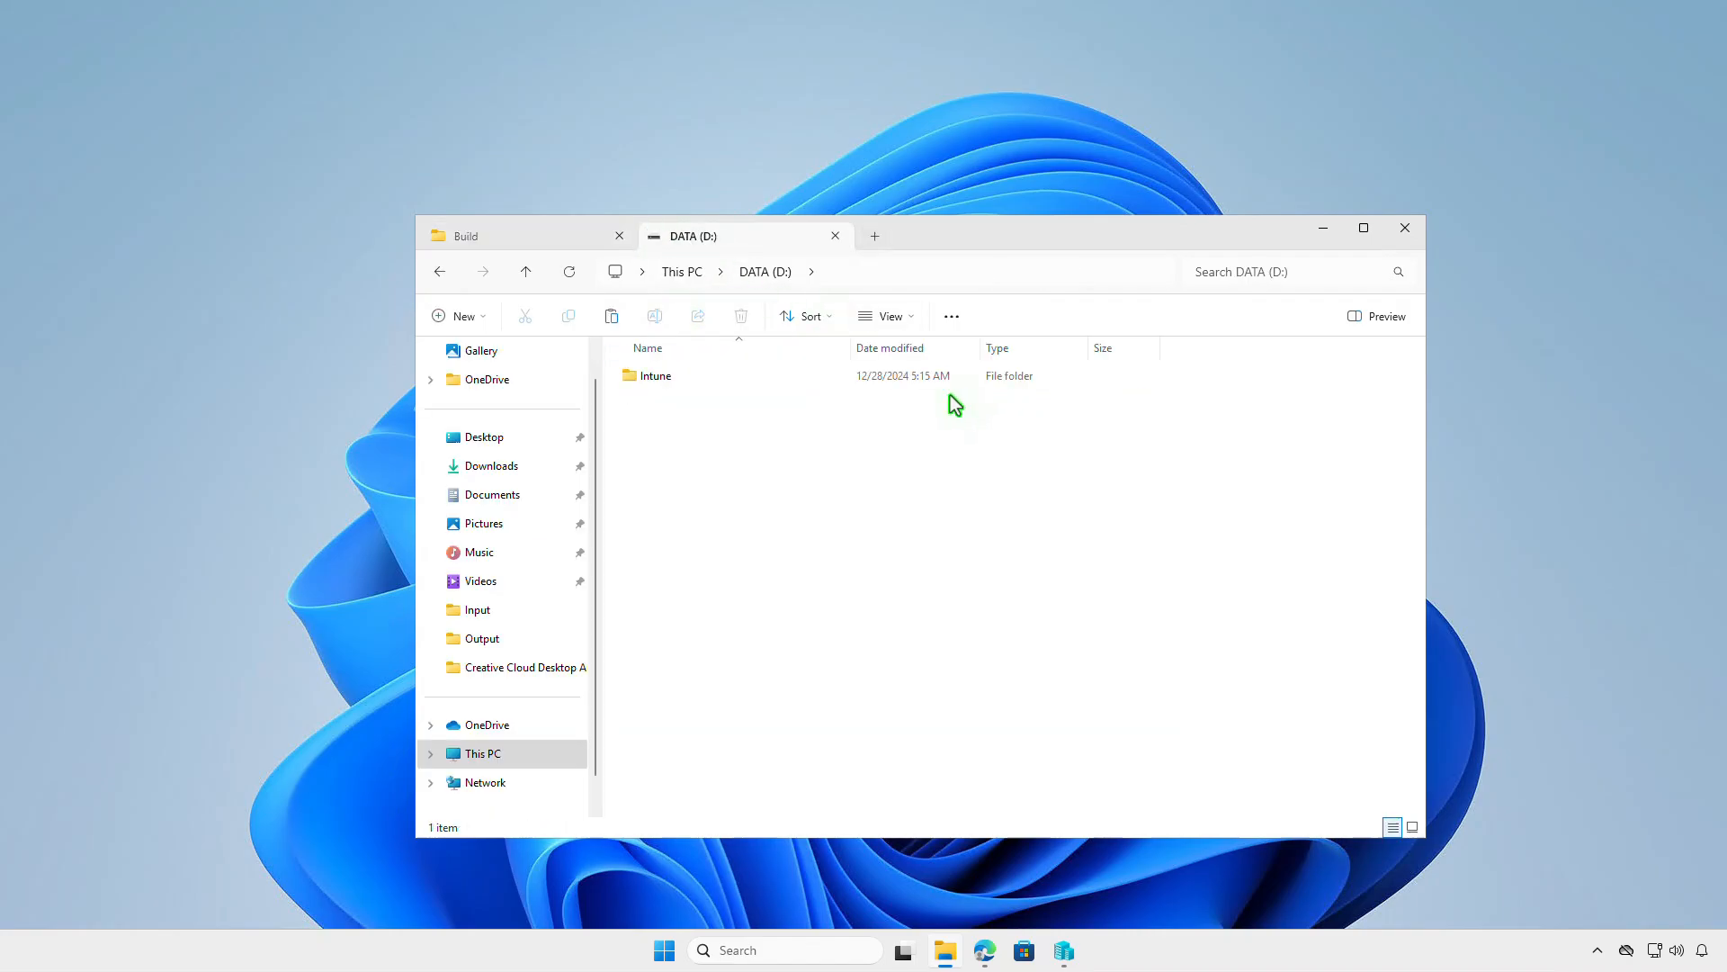
double_click(826, 376)
double_click(826, 377)
right_click(828, 434)
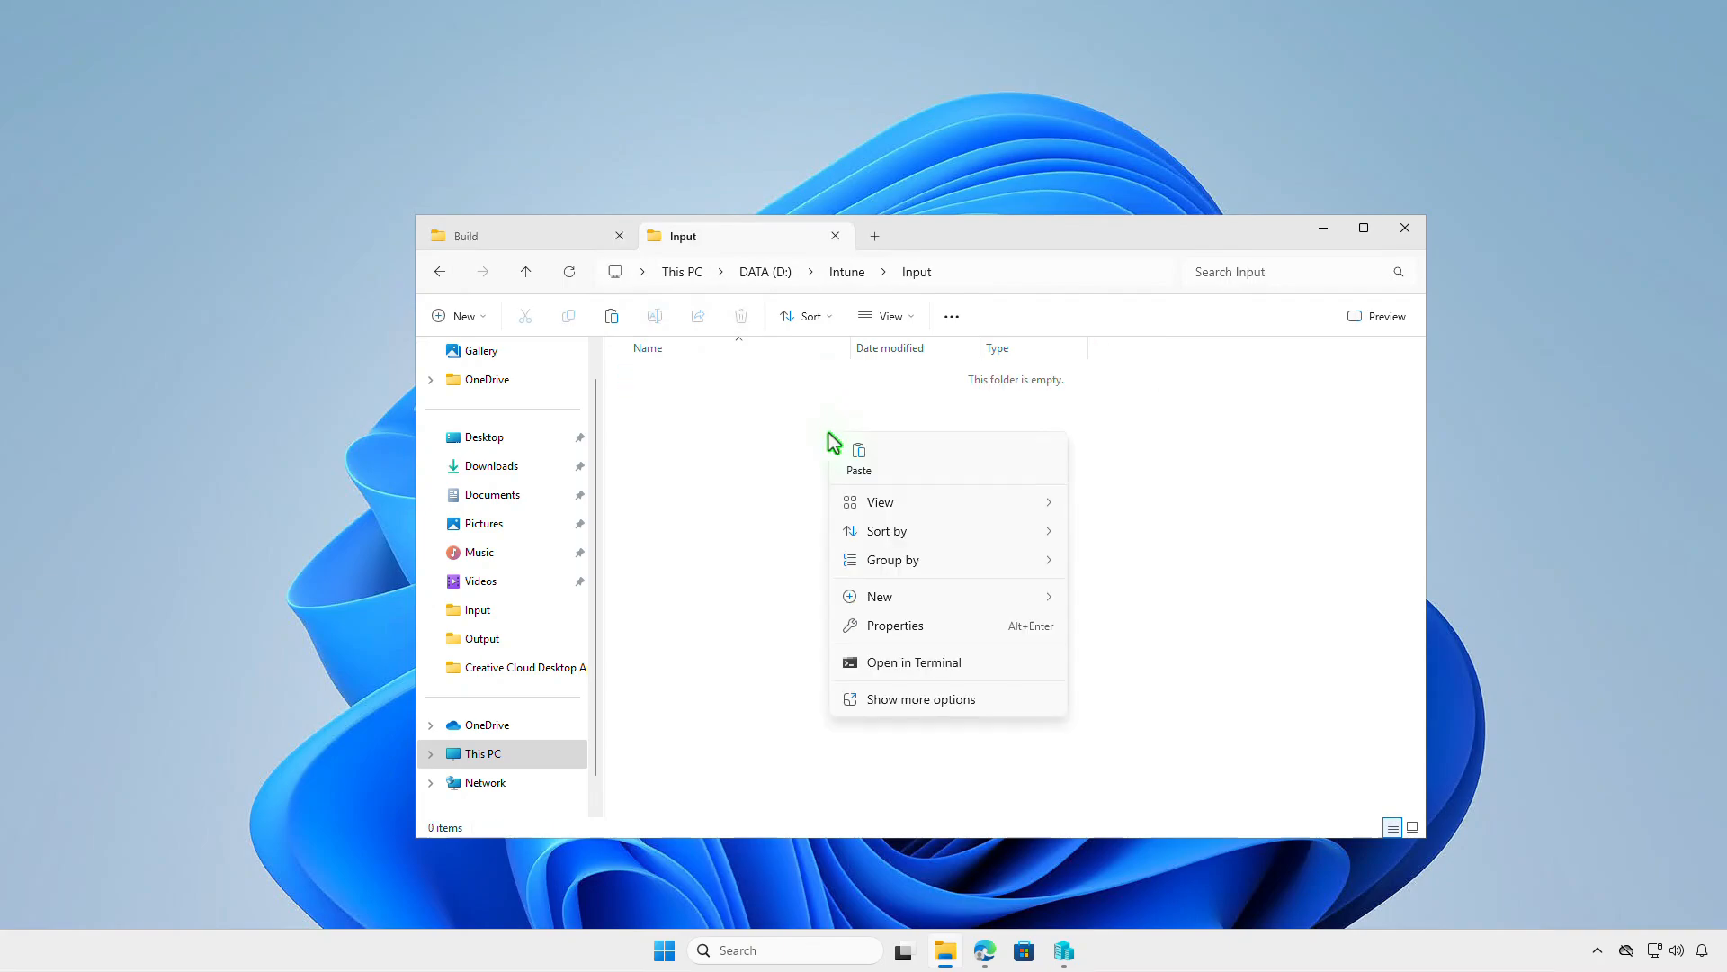
click(864, 457)
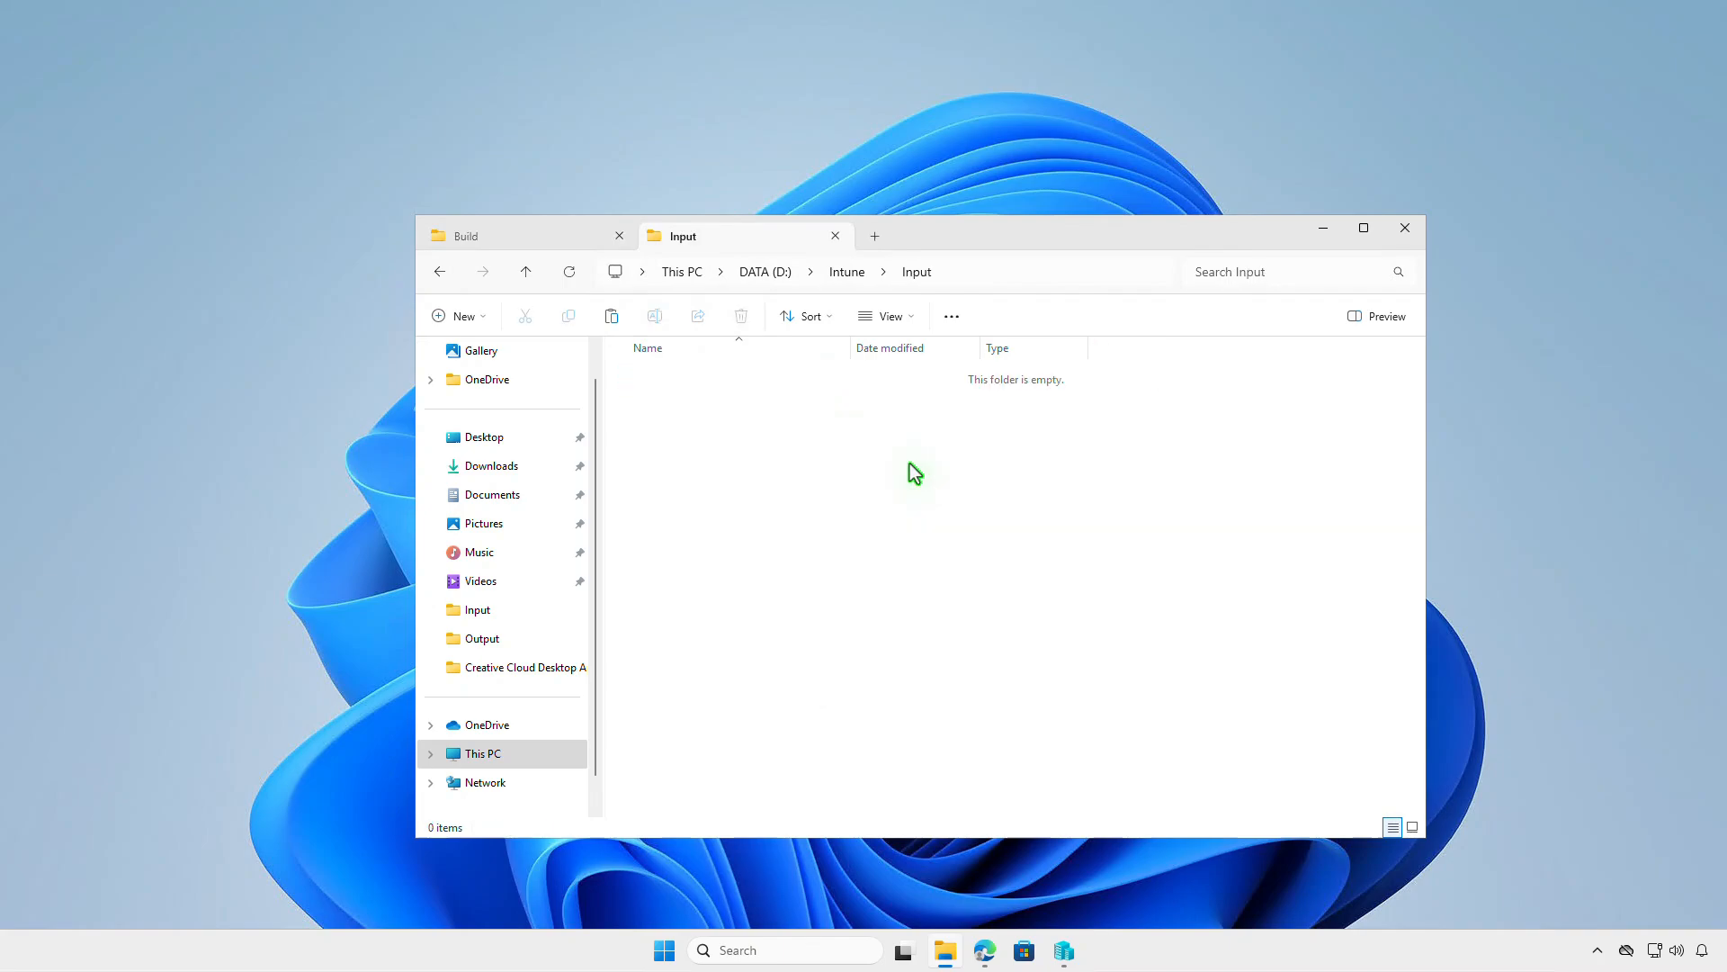
click(1019, 496)
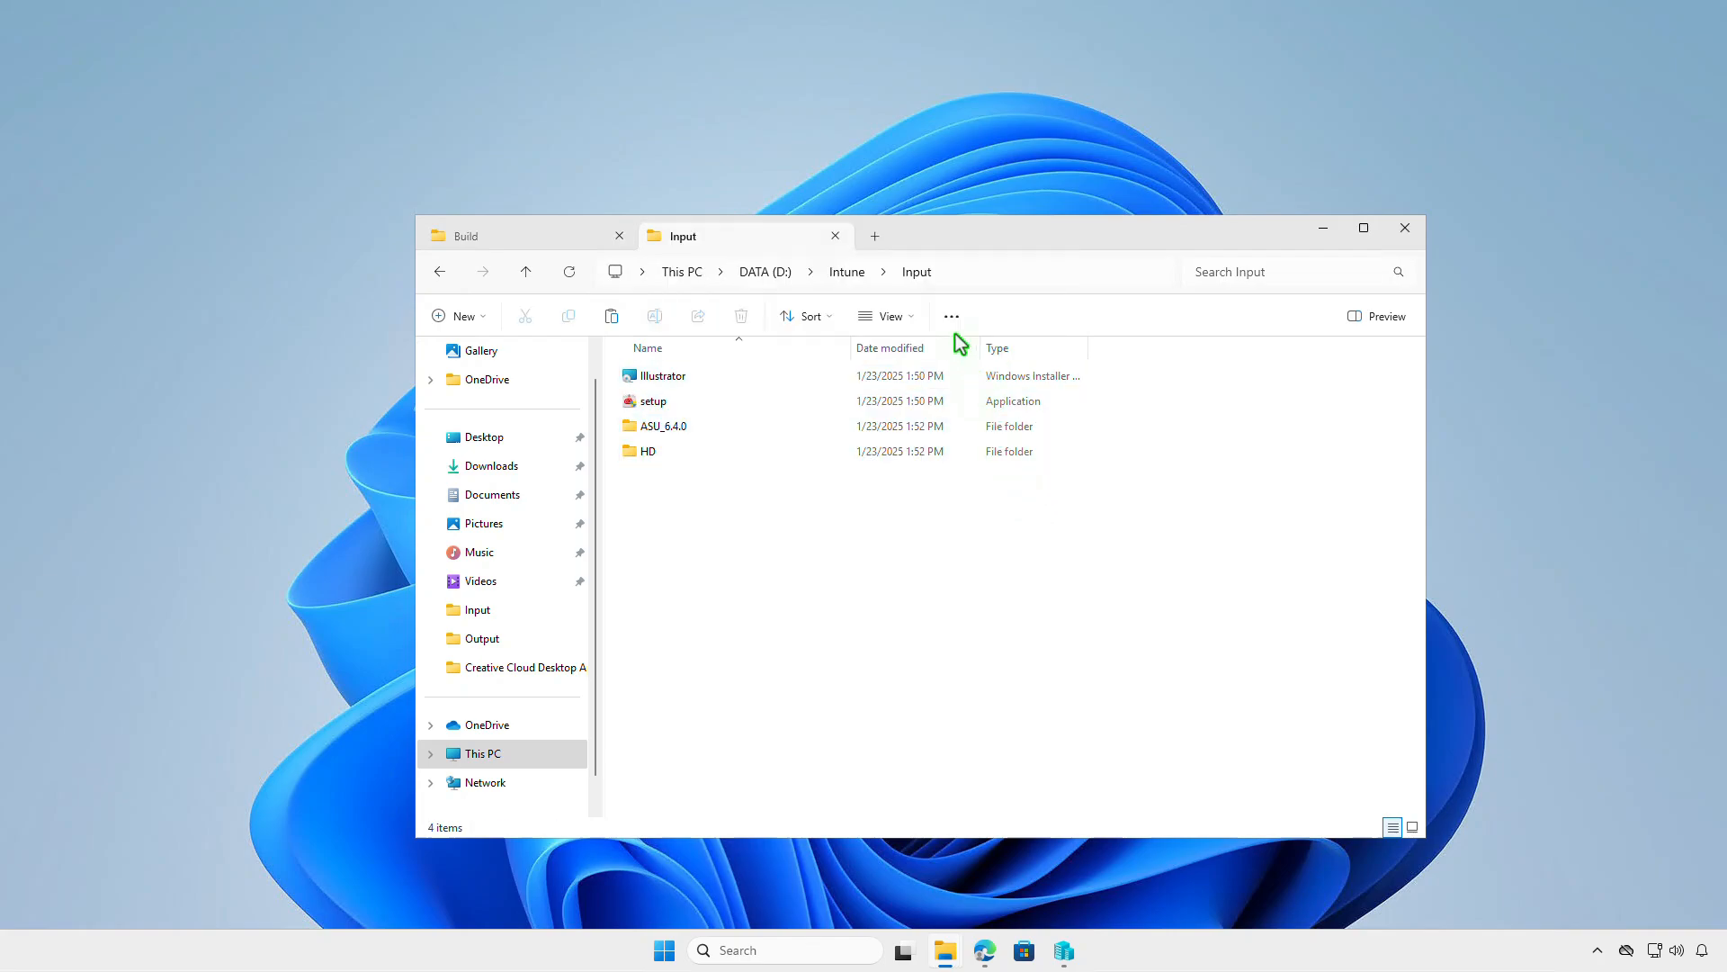
click(850, 272)
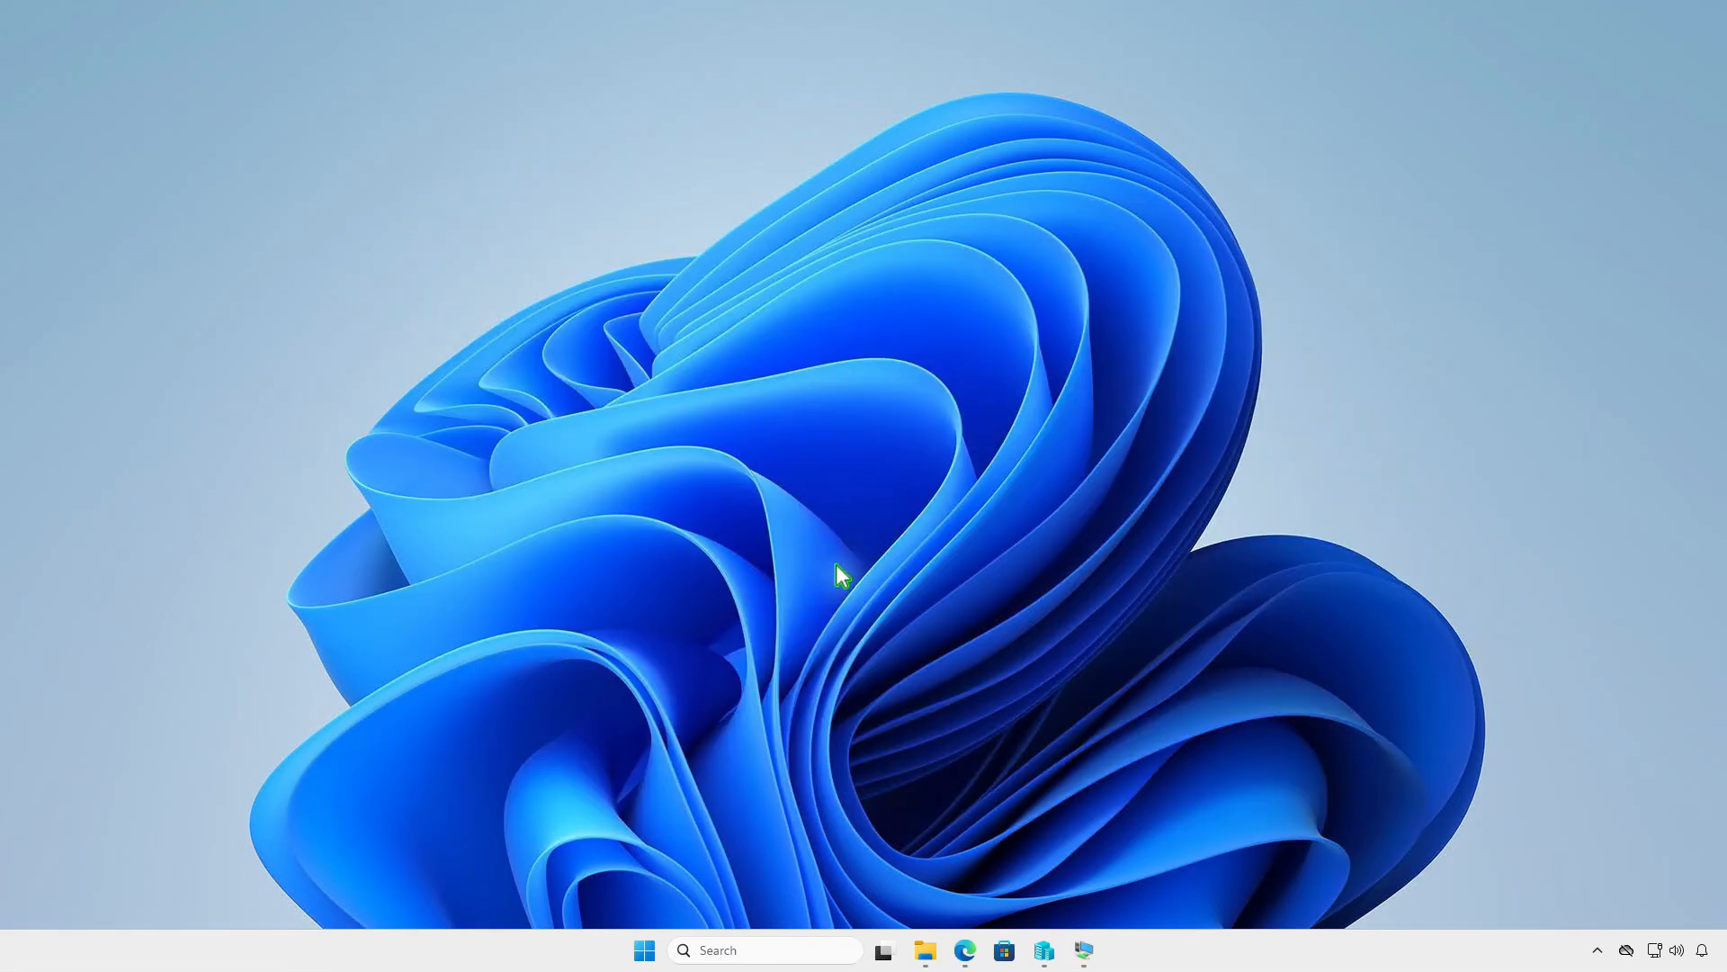
- Open Terminal as administrator and change the working directory to D:\Intune
right_click(642, 952)
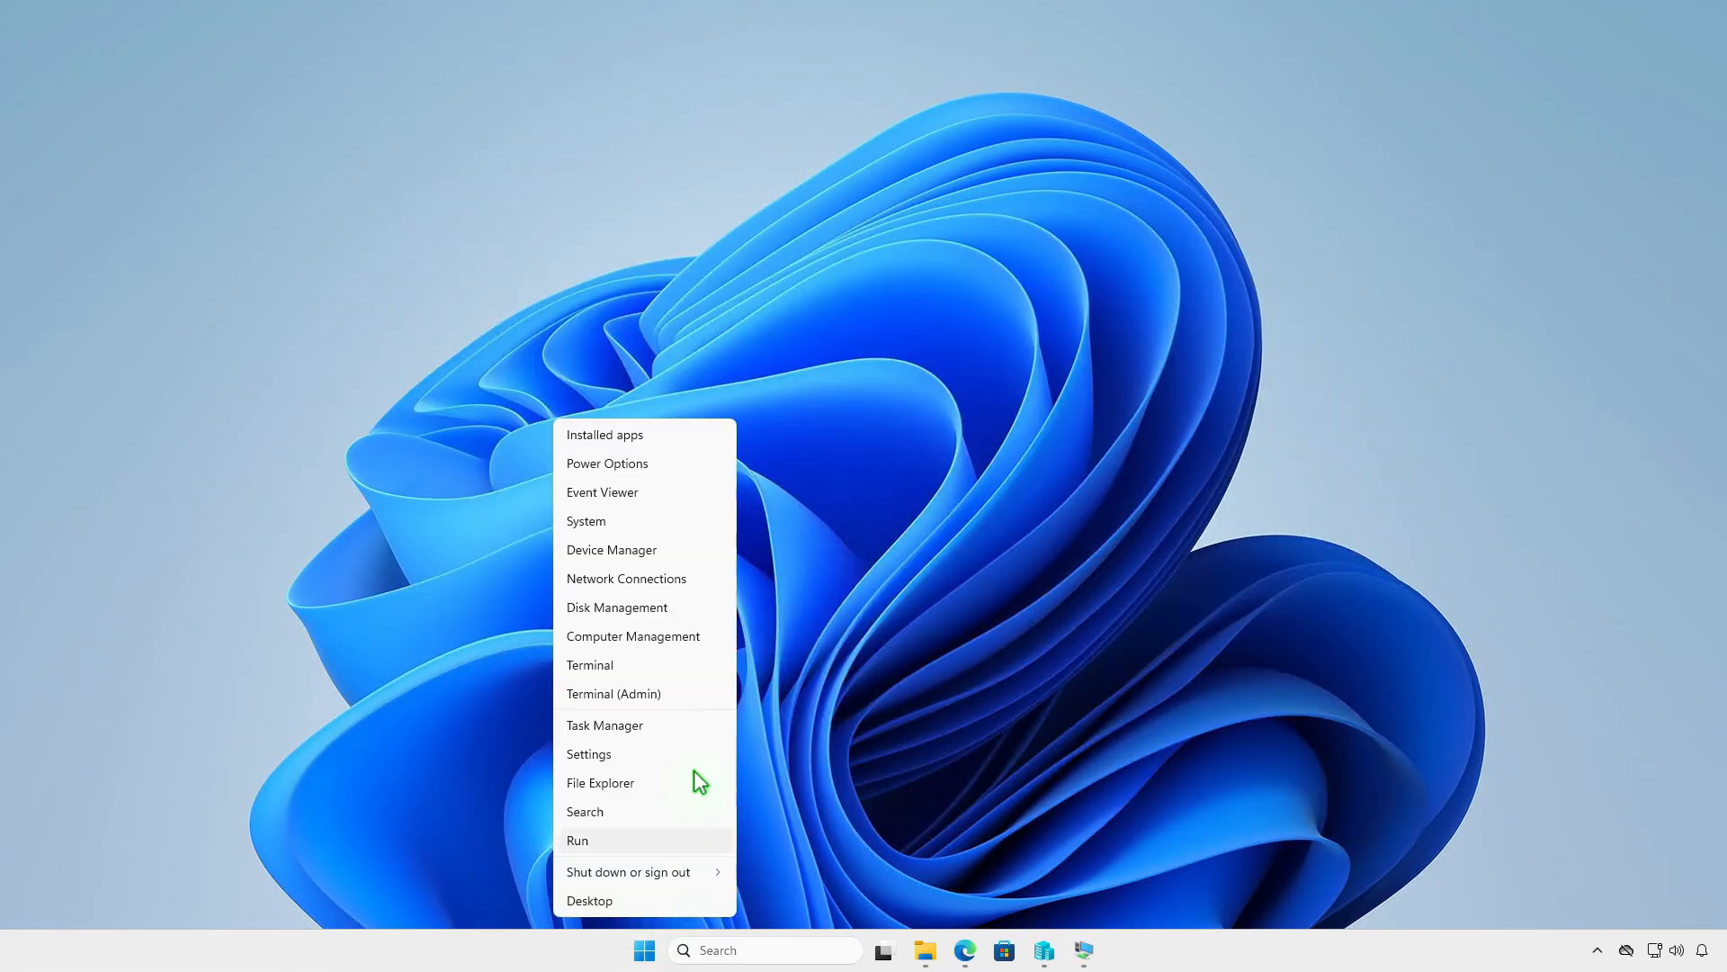
click(716, 699)
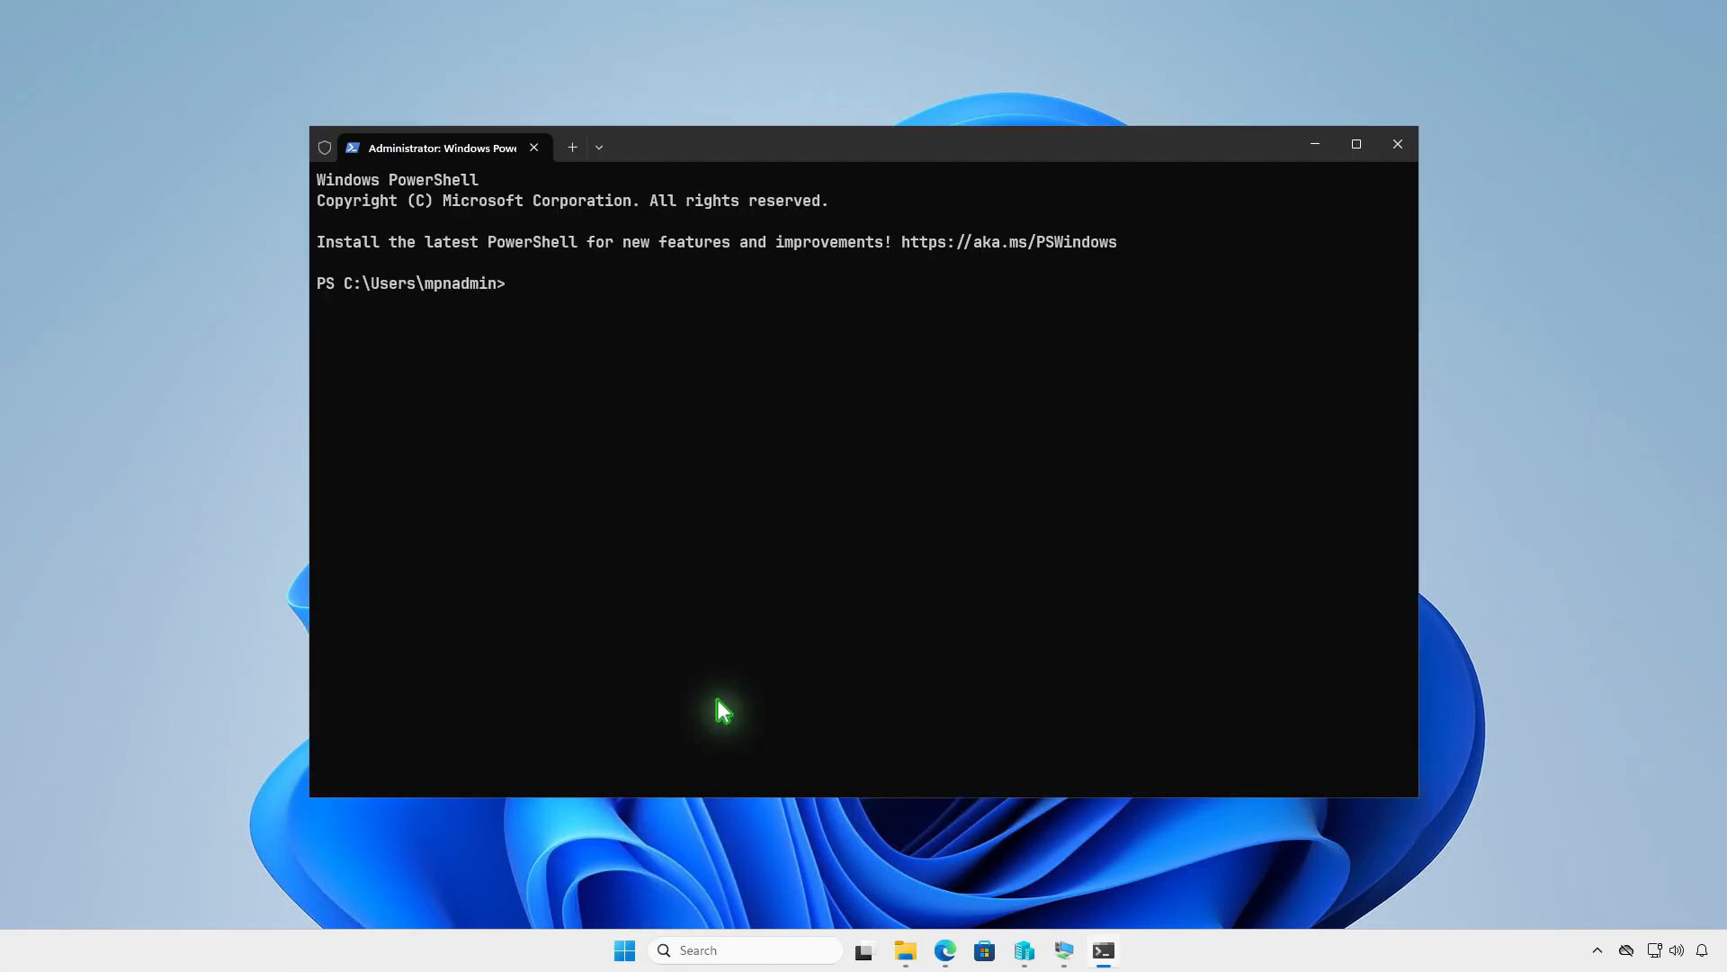
text(cd d)
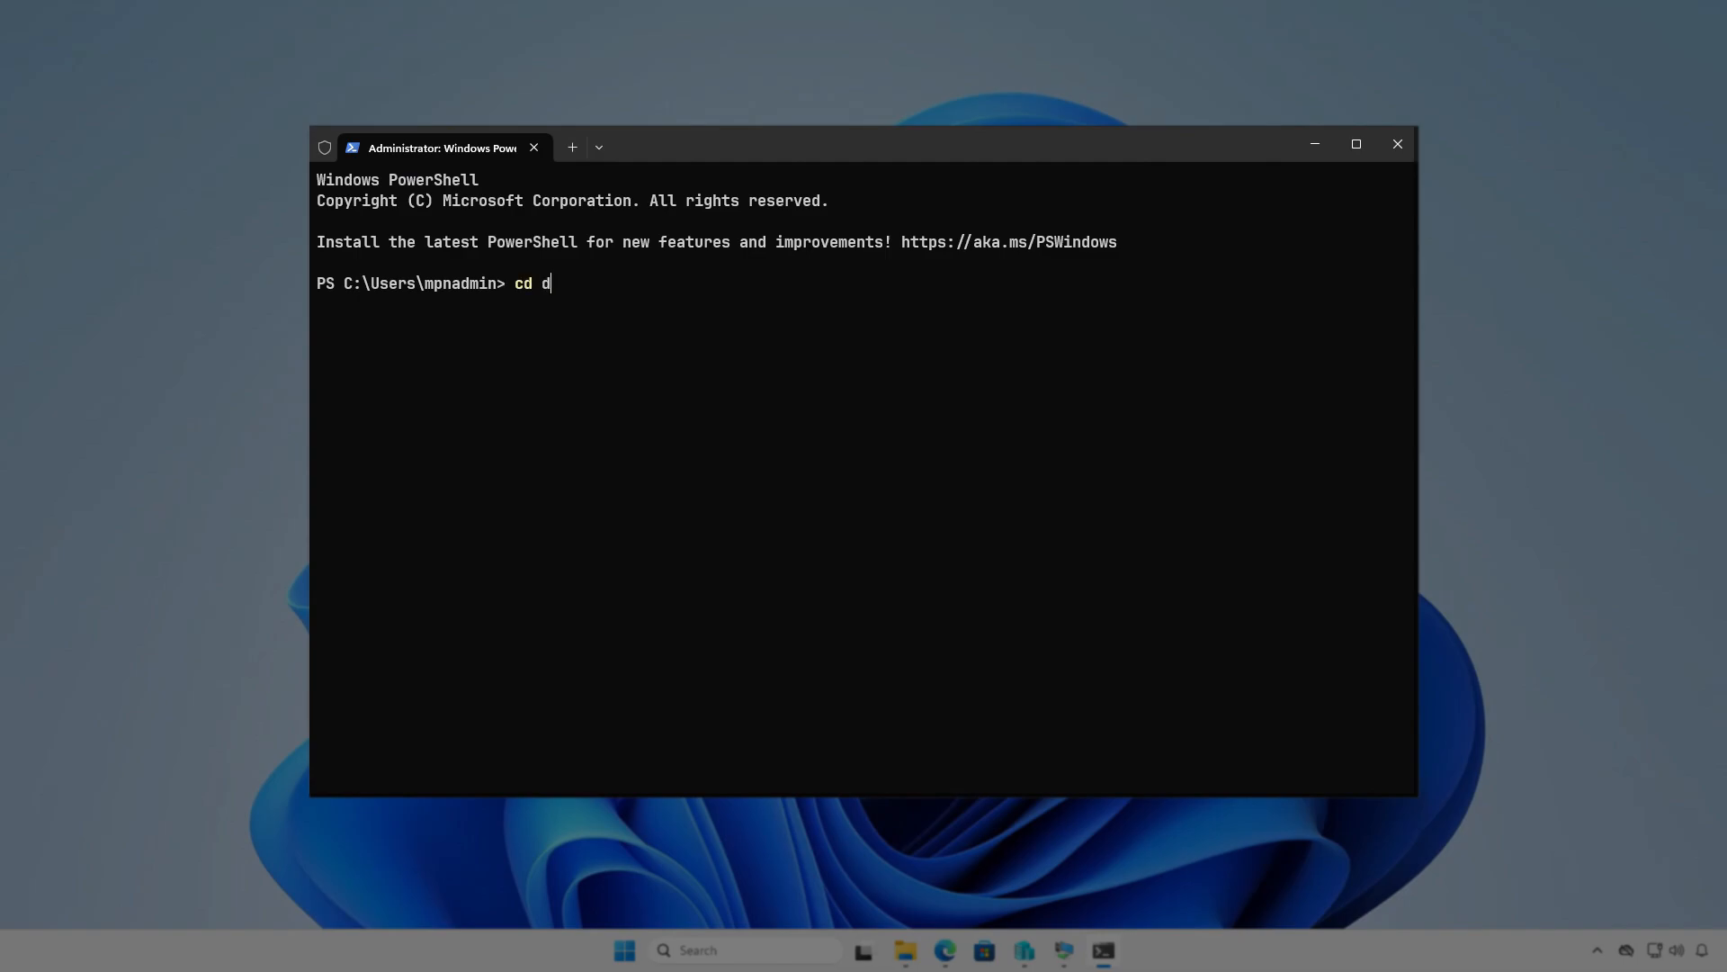
text(:\In)
key(Tab)
key(Return)
key(Return)
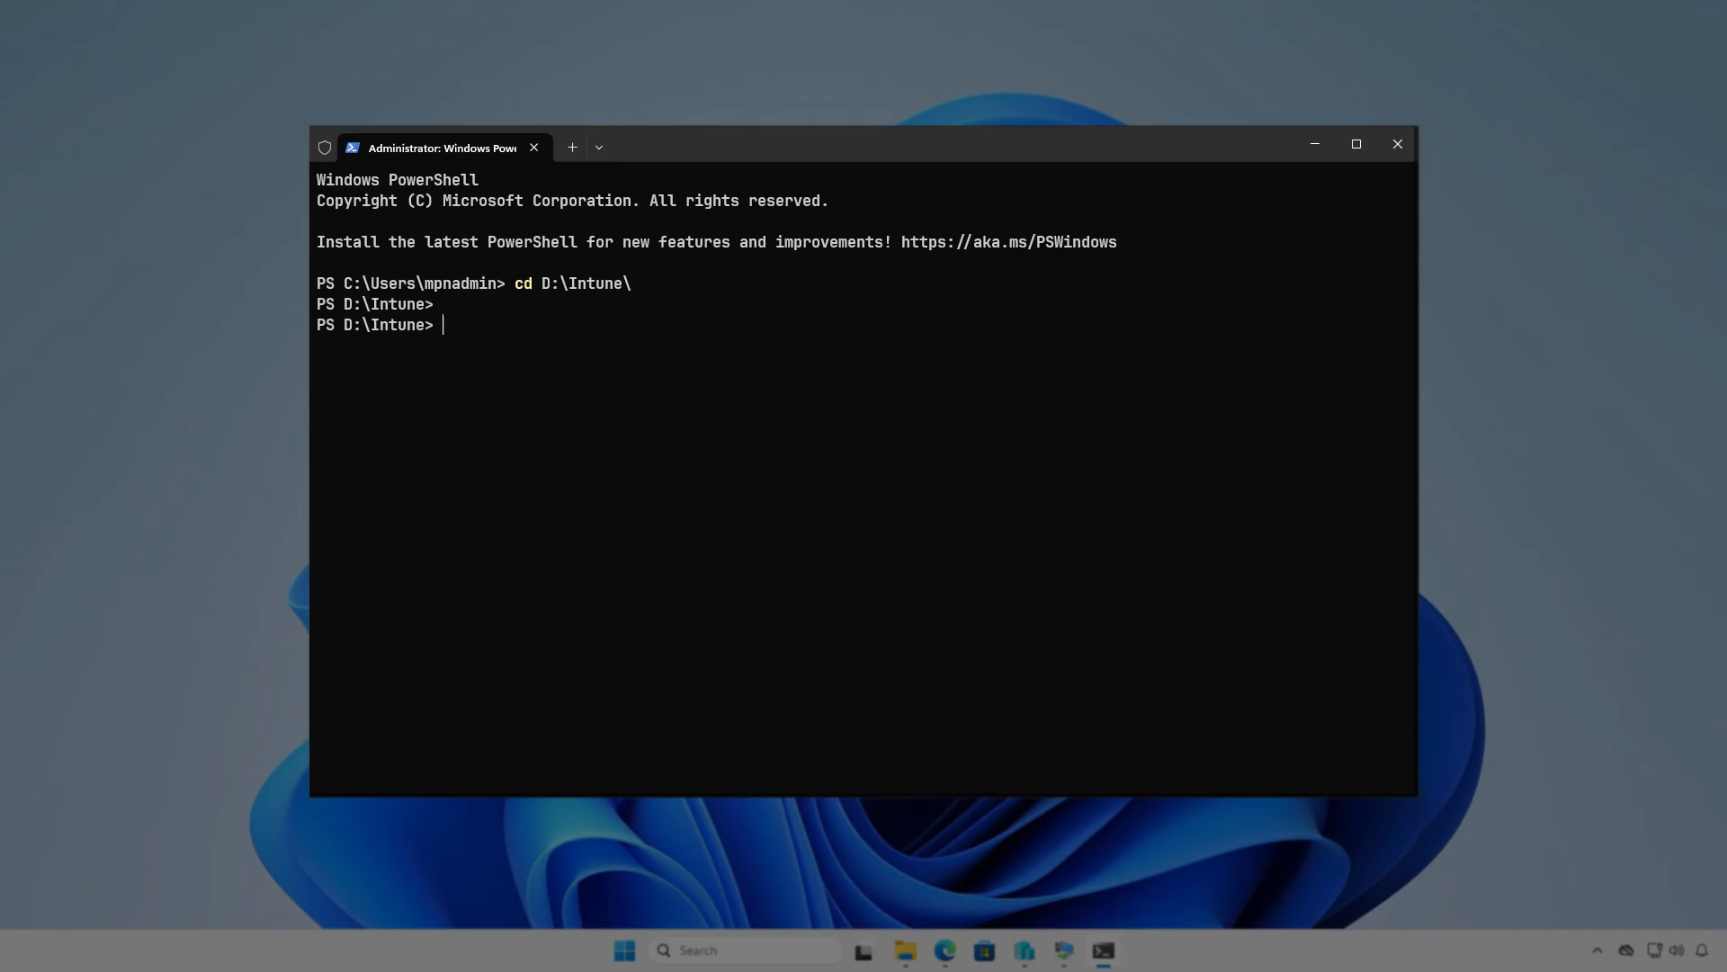
- Run IntuneWinAppUtil.exe and specify D:\Intune\Input as the source folder
text(intu)
key(Tab)
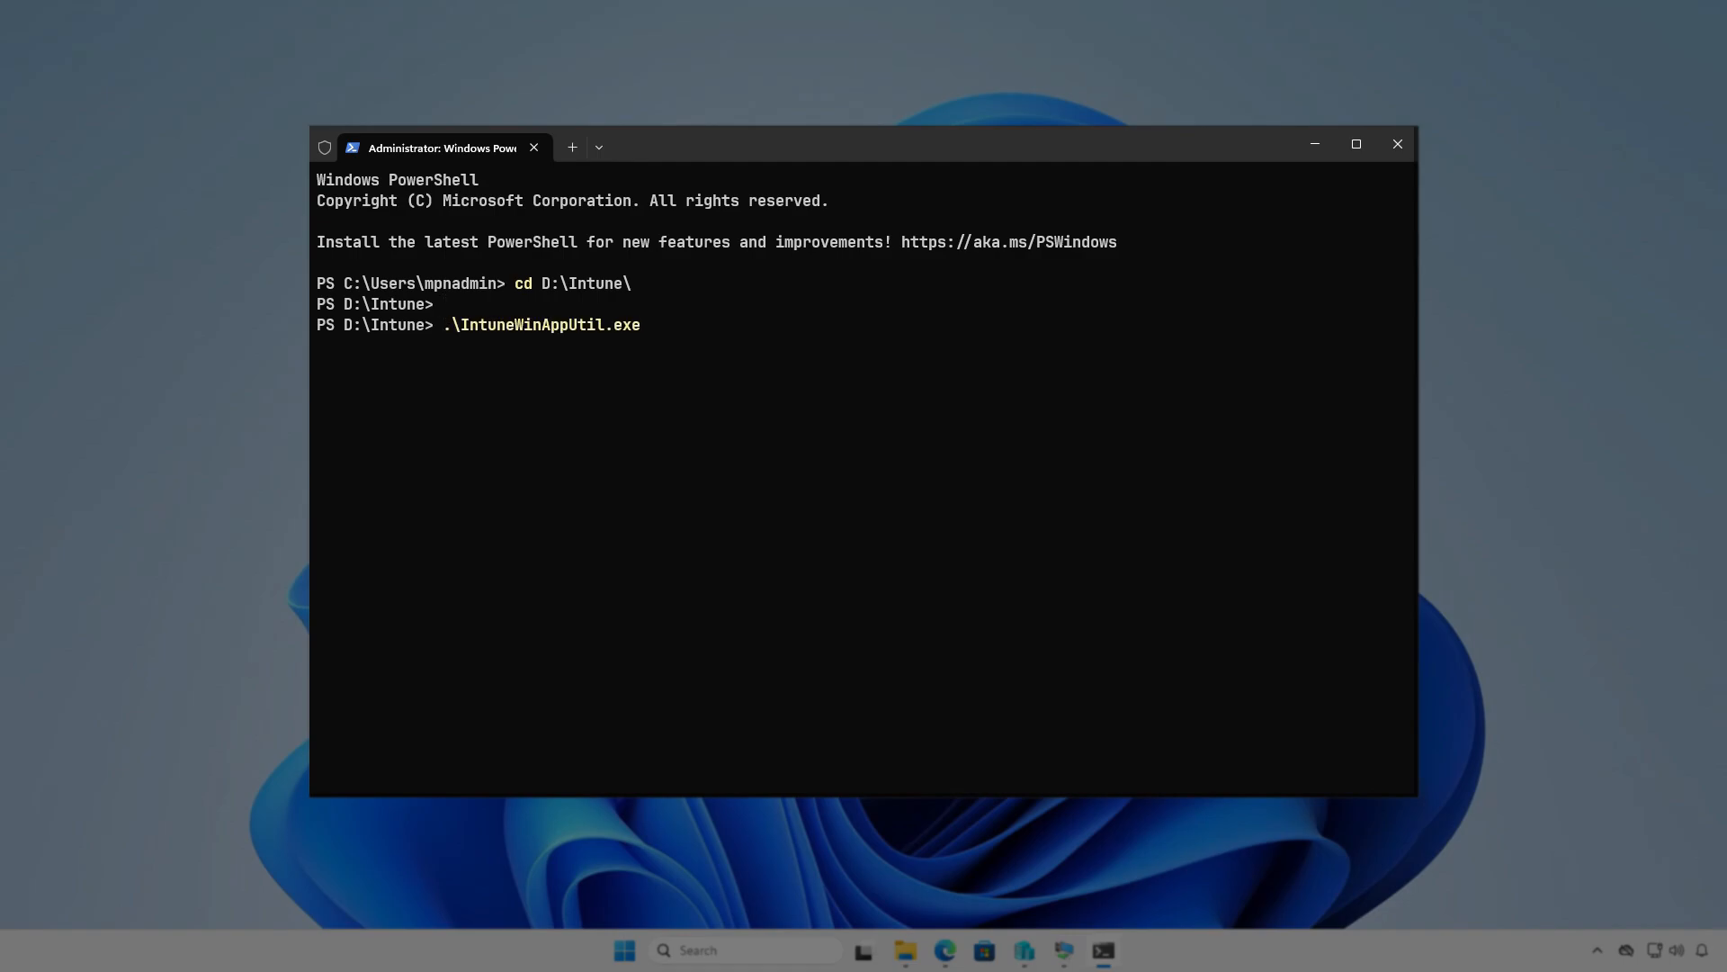
key(Return)
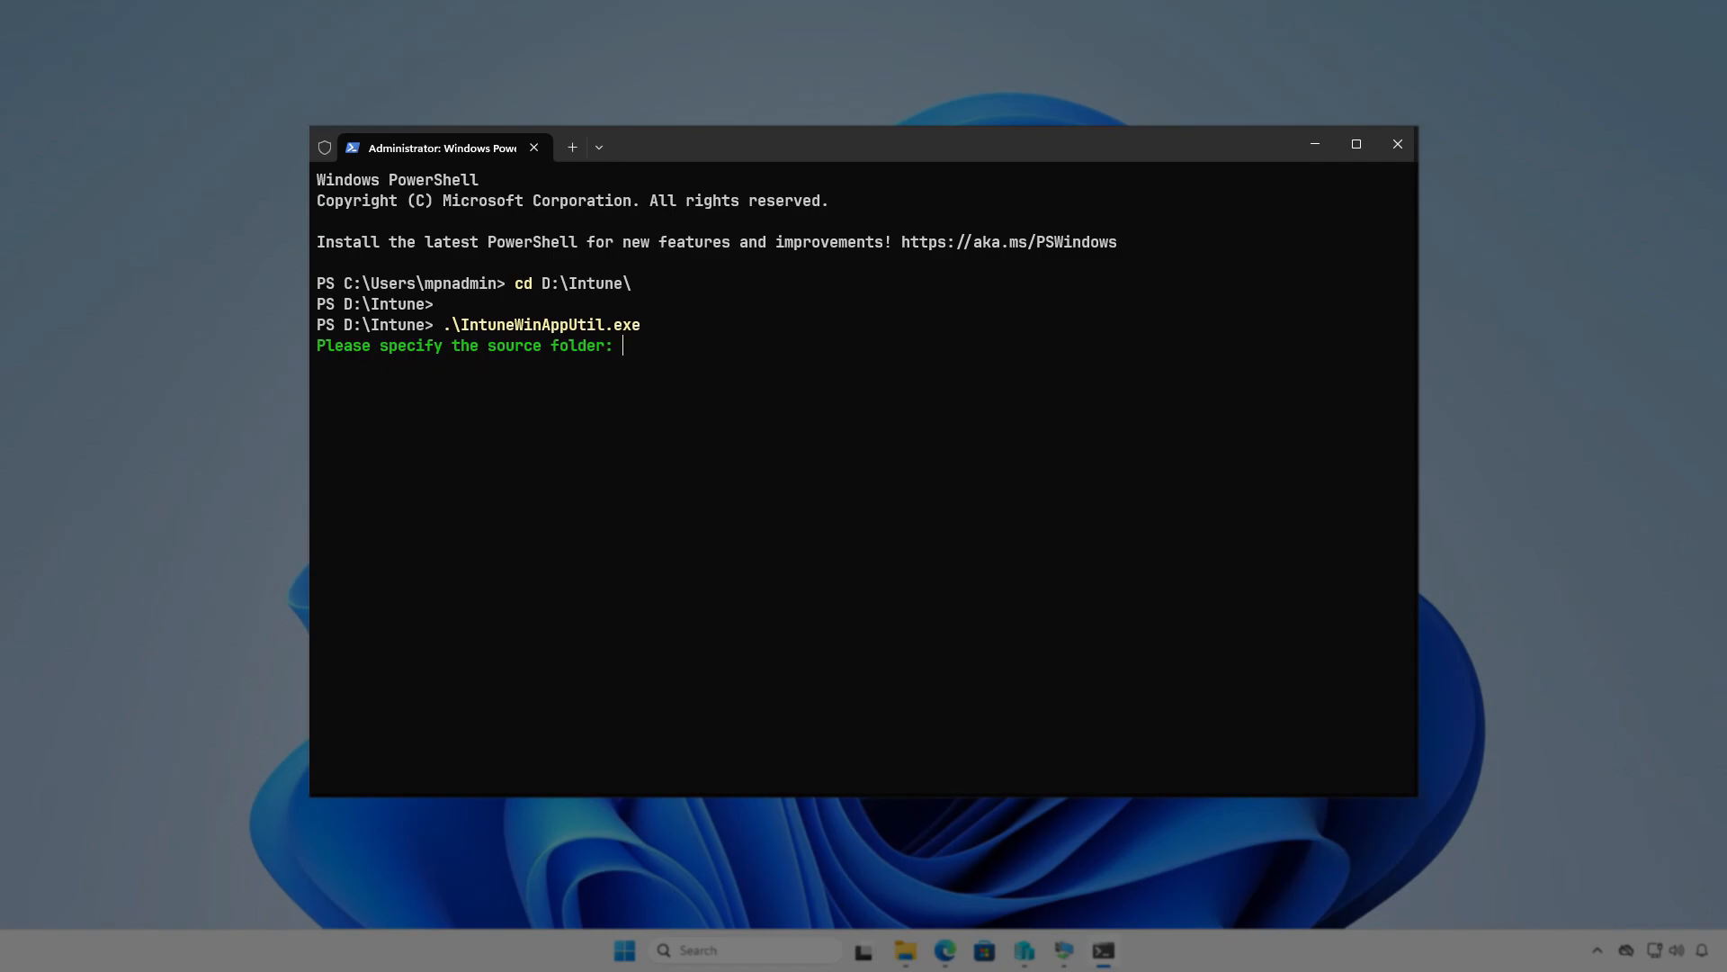
text(D:\Intune\Input)
key(Return)
- Specify D:\Intune\Input\setup.exe as the setup file
text(D:\Intune\)
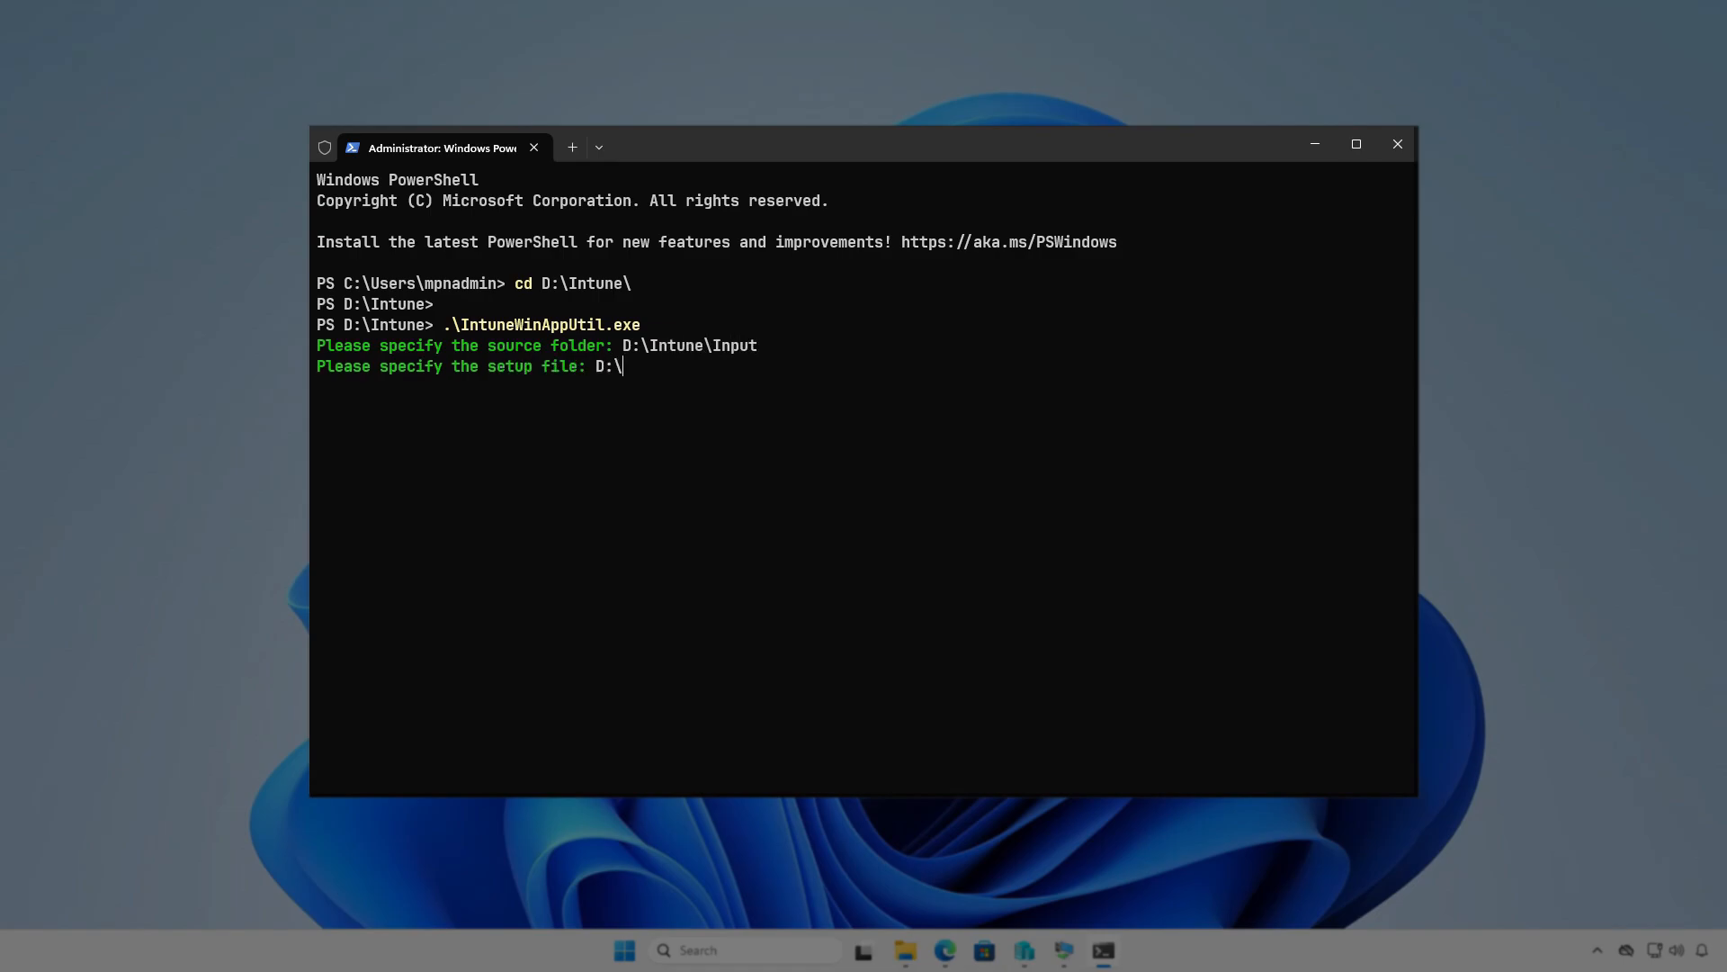
text(Input\setup.exe)
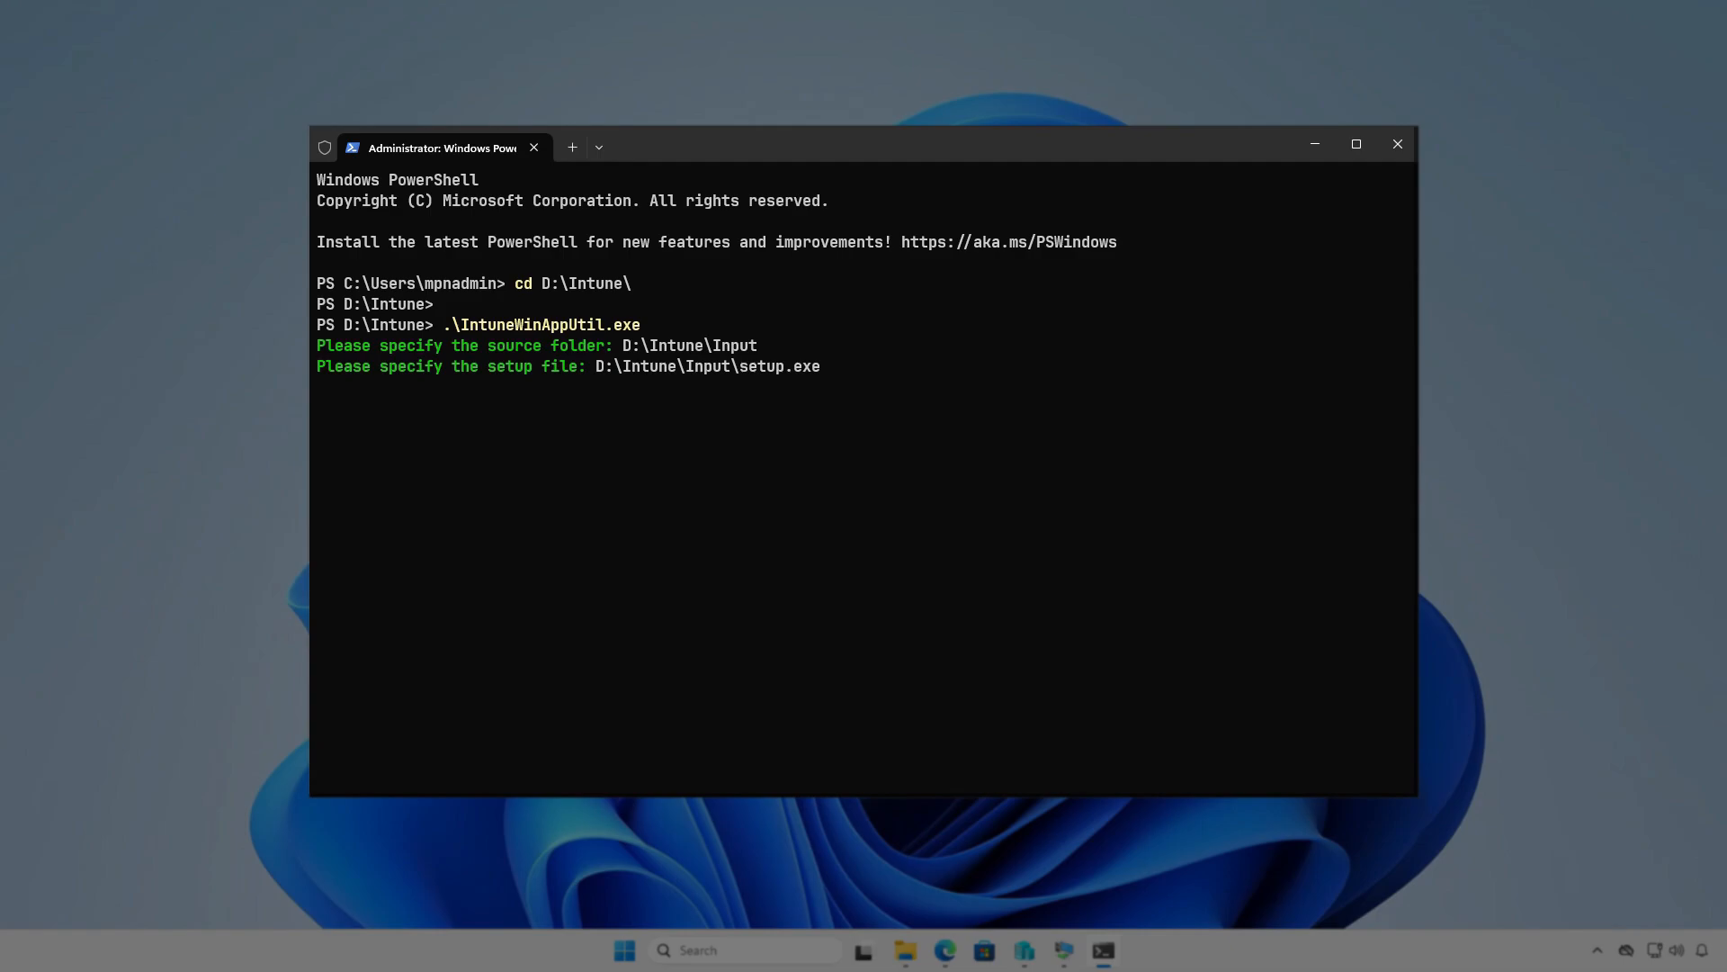
key(Return)
- Specify D:\Intune\Output as the output folder and decline the catalog folder to generate the .intunewin package
text(D:)
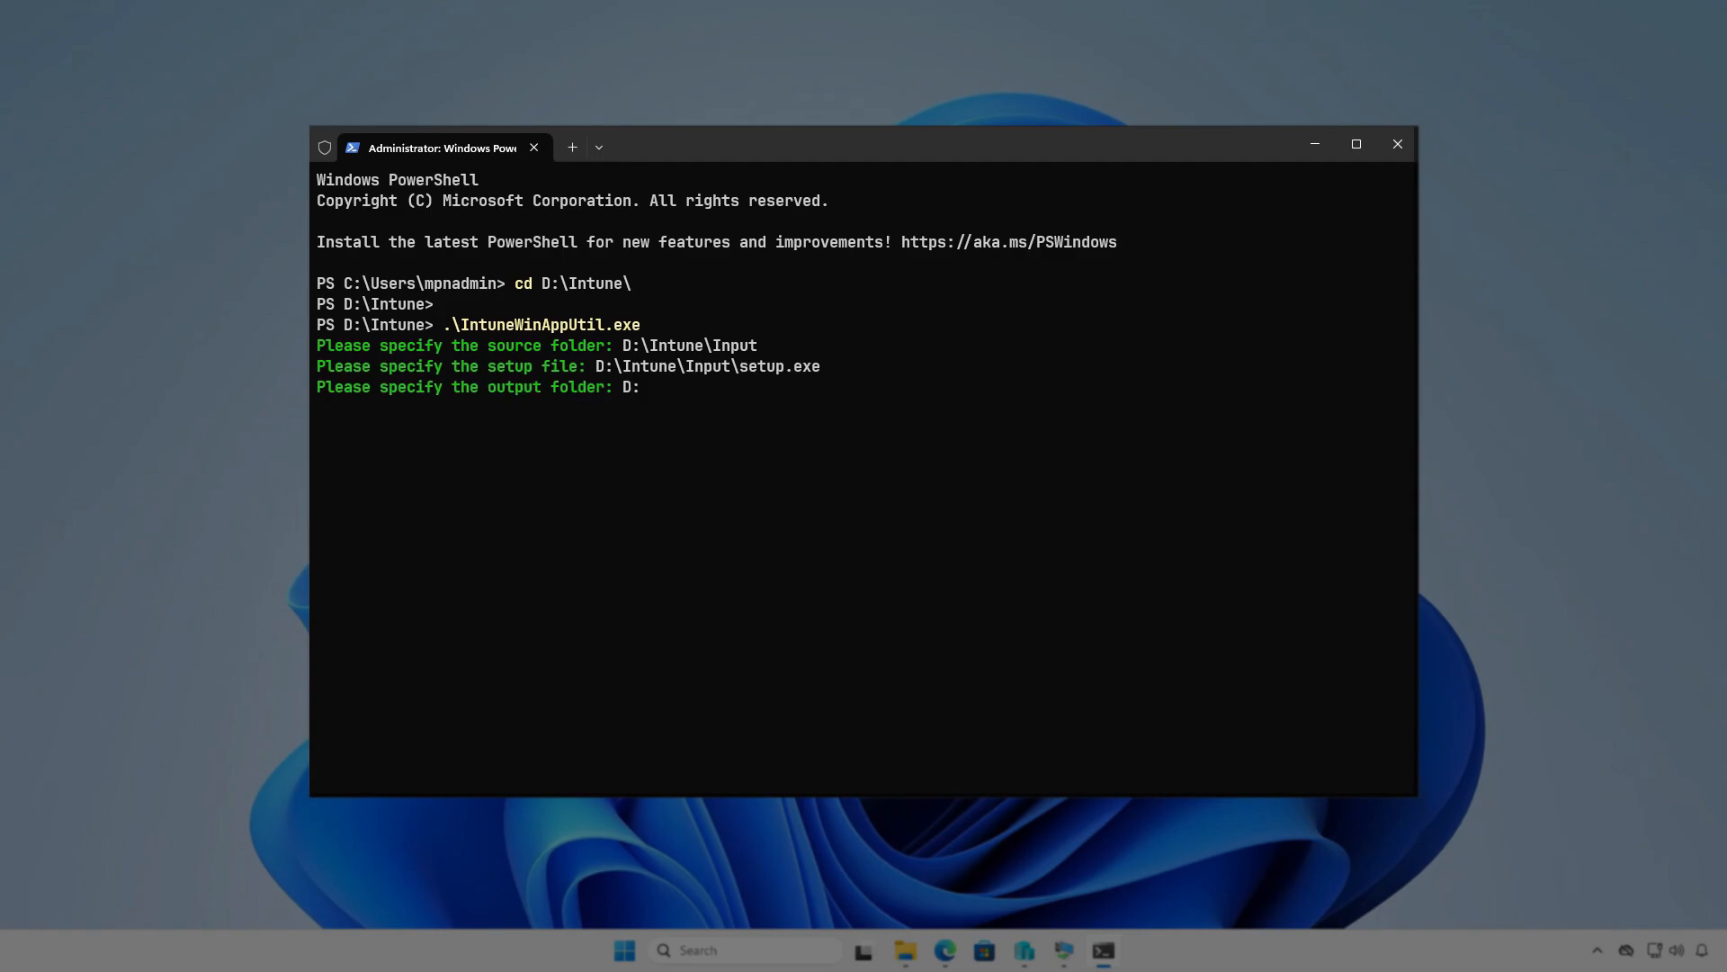
text(\Intune\Output)
key(Return)
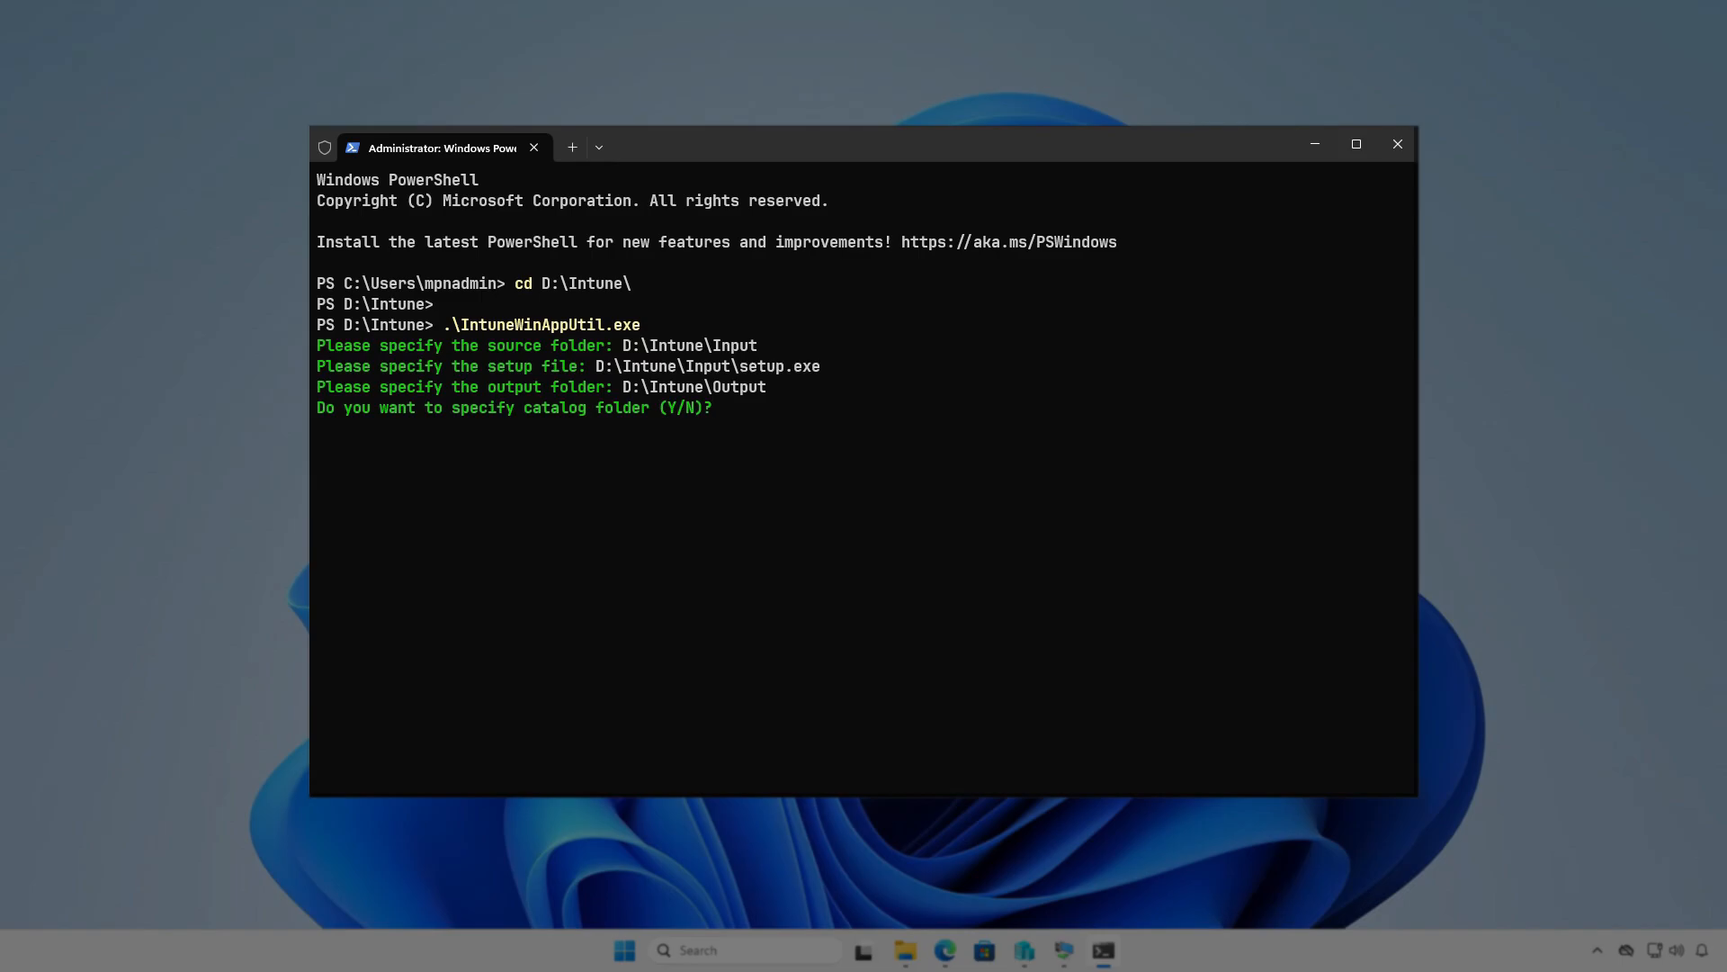
key(n)
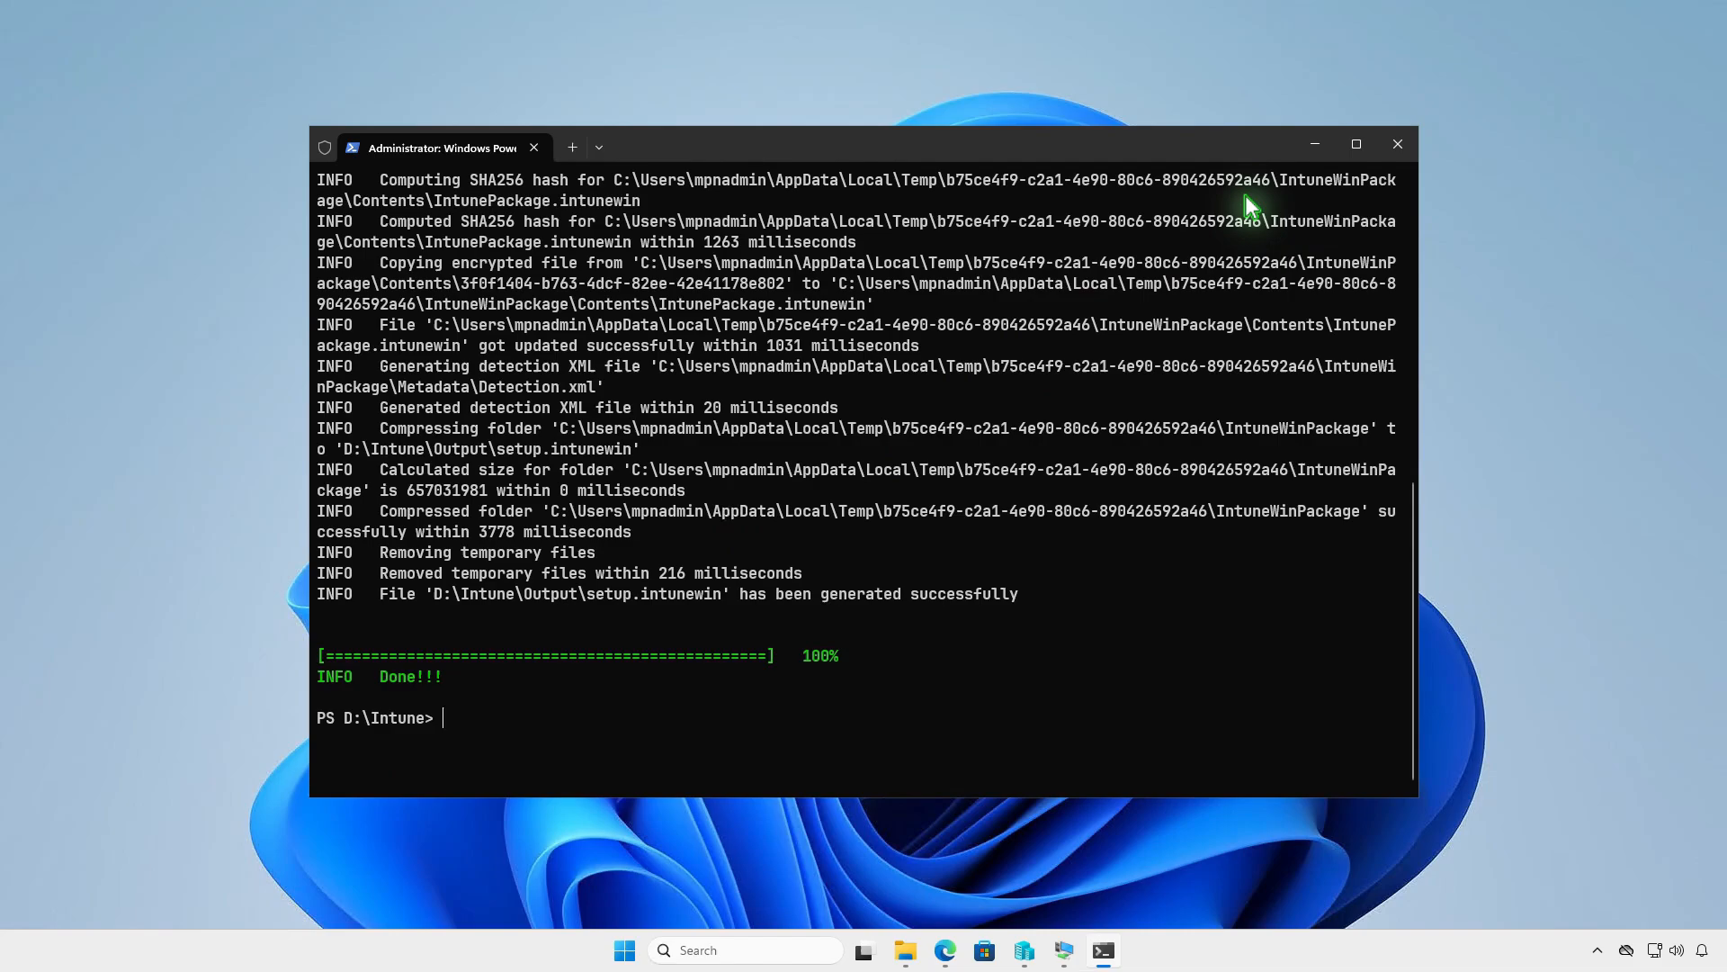
- Check the D:\Intune\Output folder for the generated setup.intunewin package
click(1319, 144)
click(906, 952)
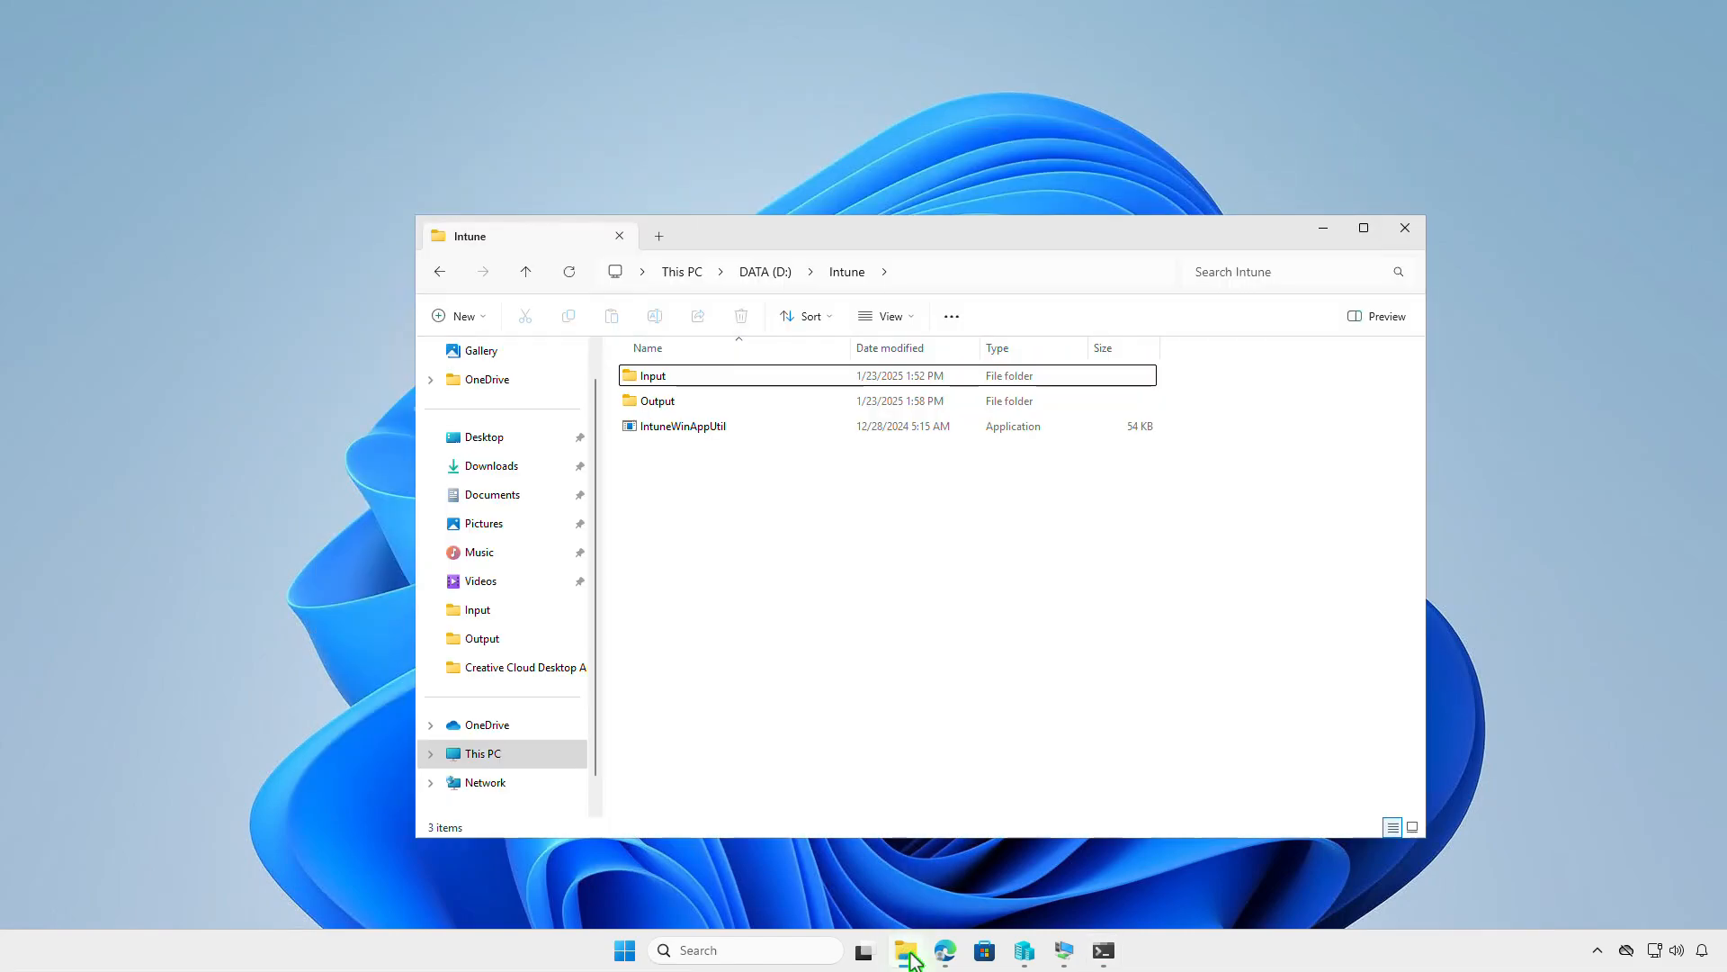
double_click(775, 401)
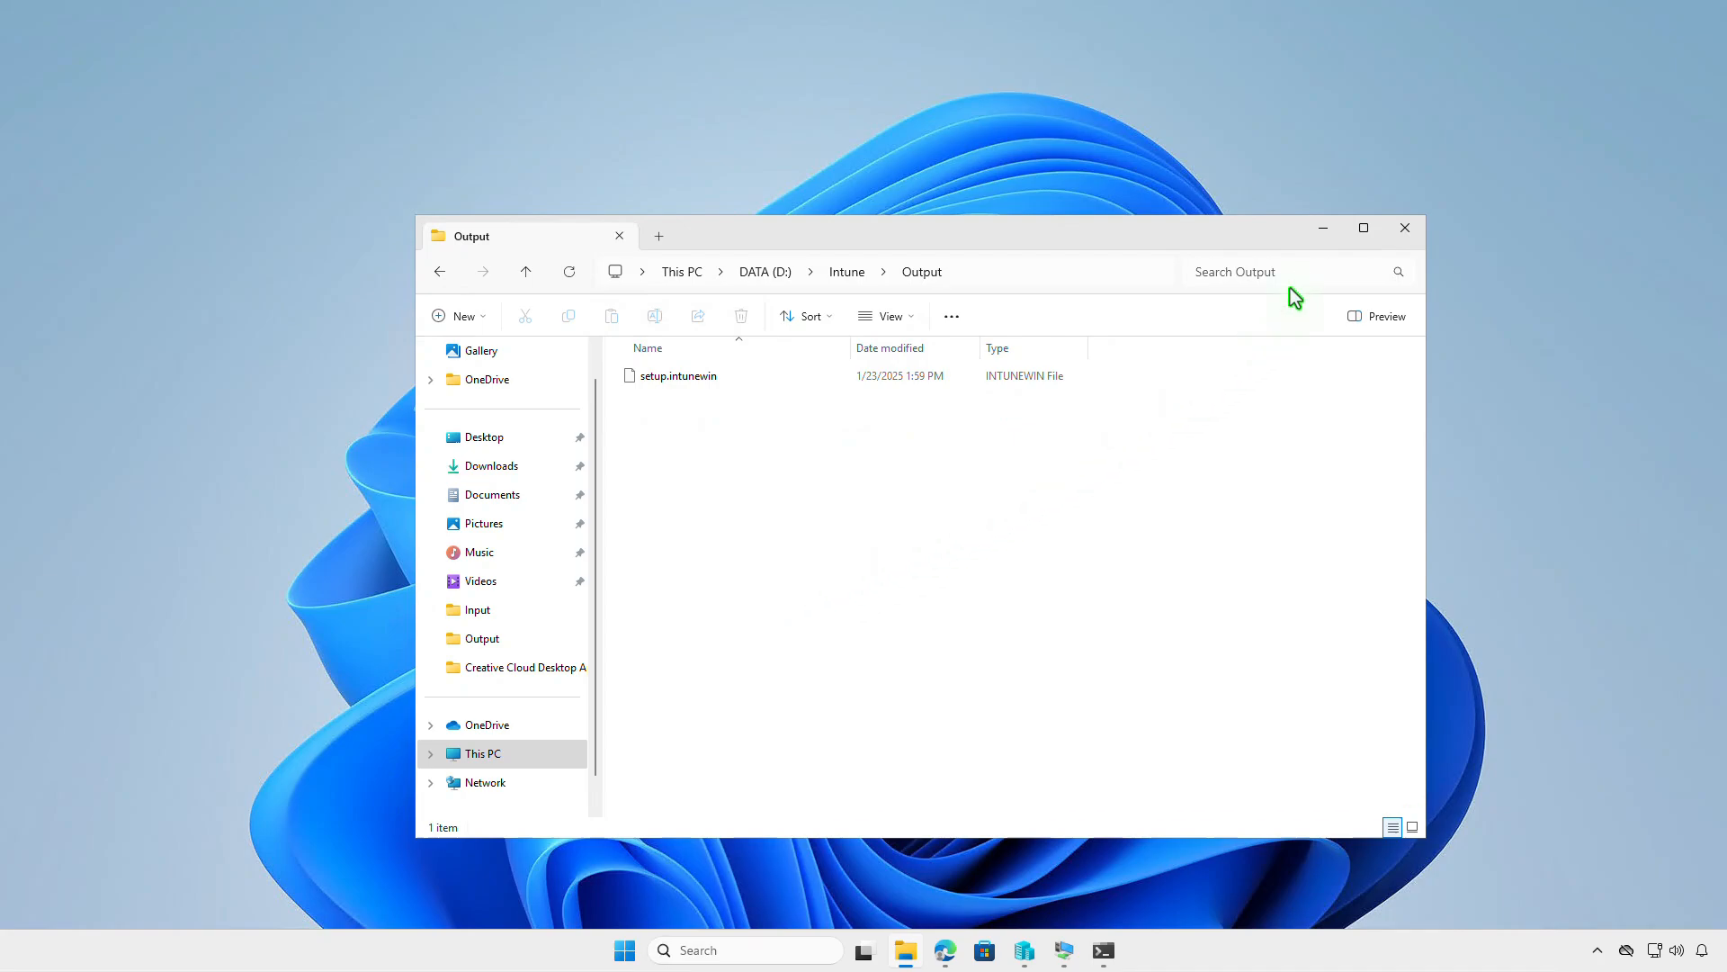
click(1330, 230)
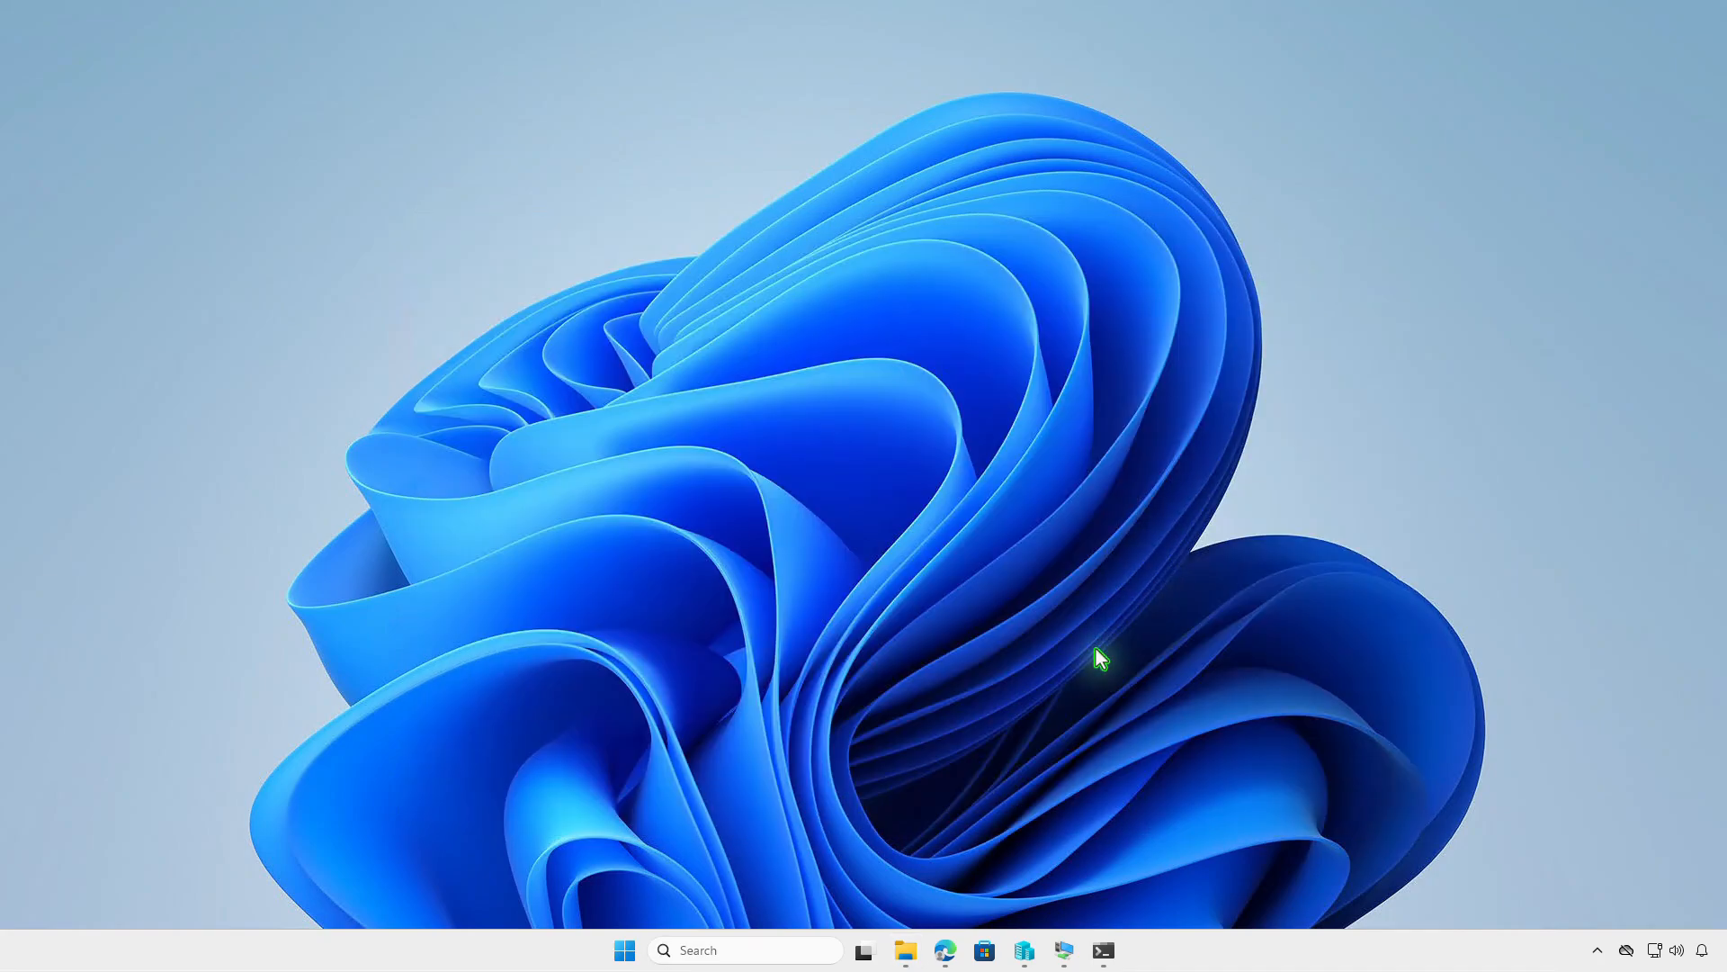
- Switch to the Microsoft Intune admin center in the browser and start adding a Windows app (Win32)
click(945, 950)
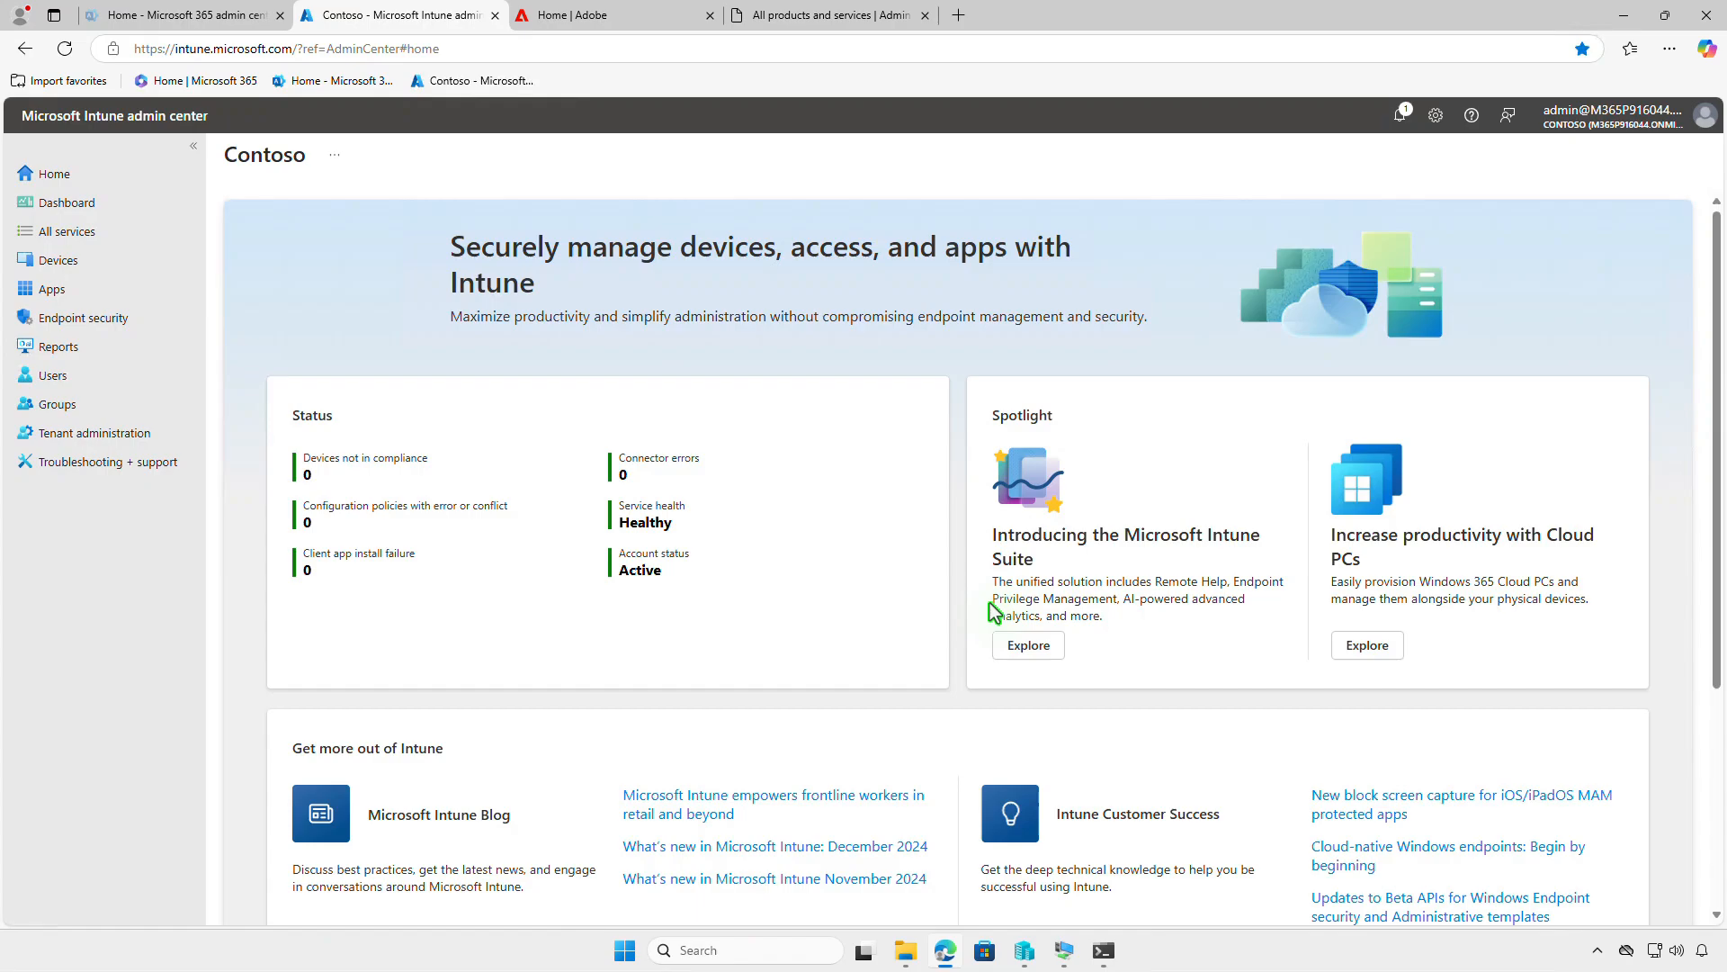
click(133, 291)
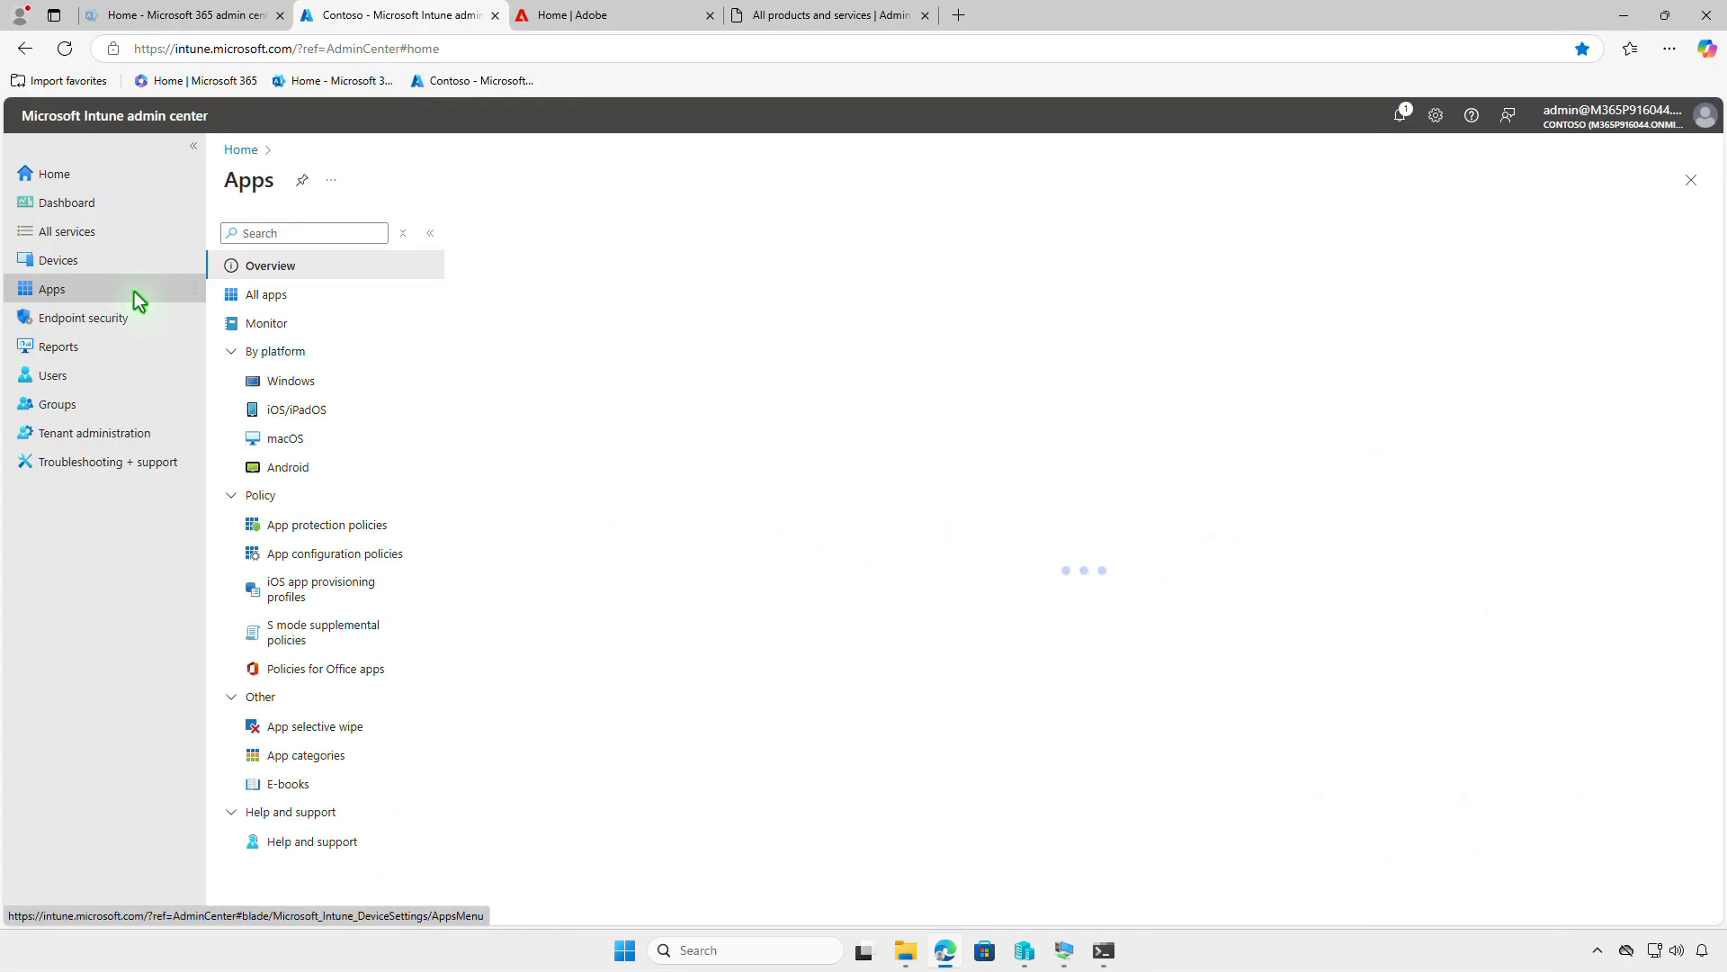
click(337, 388)
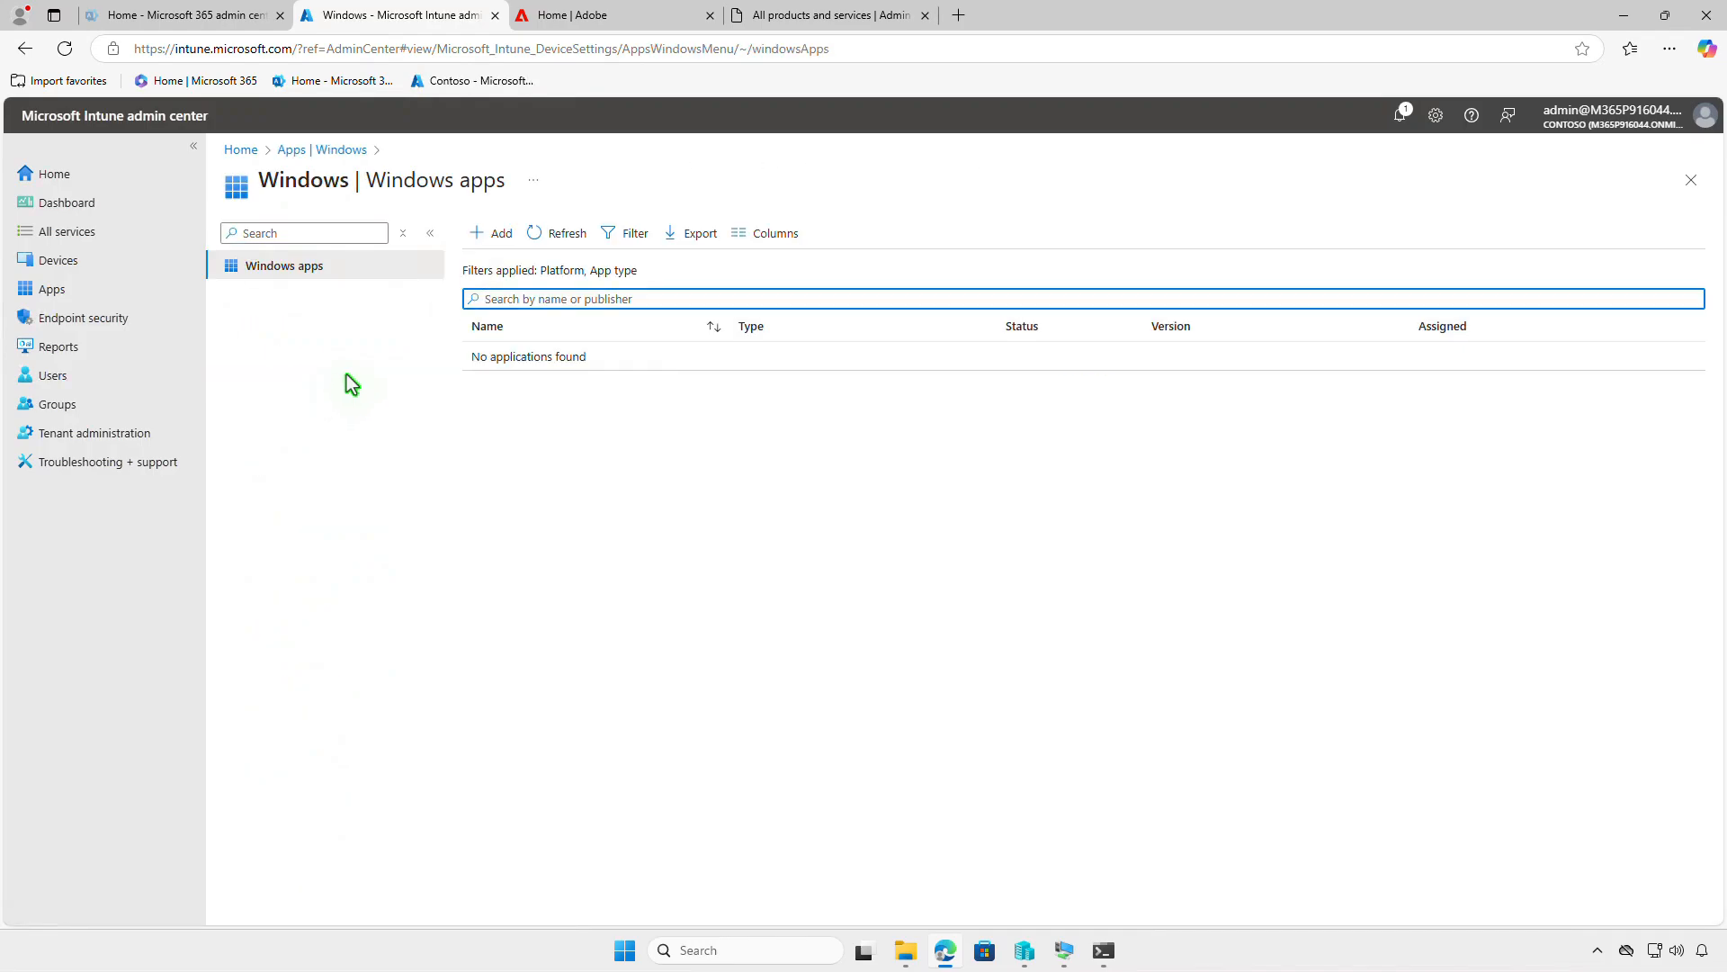
click(493, 235)
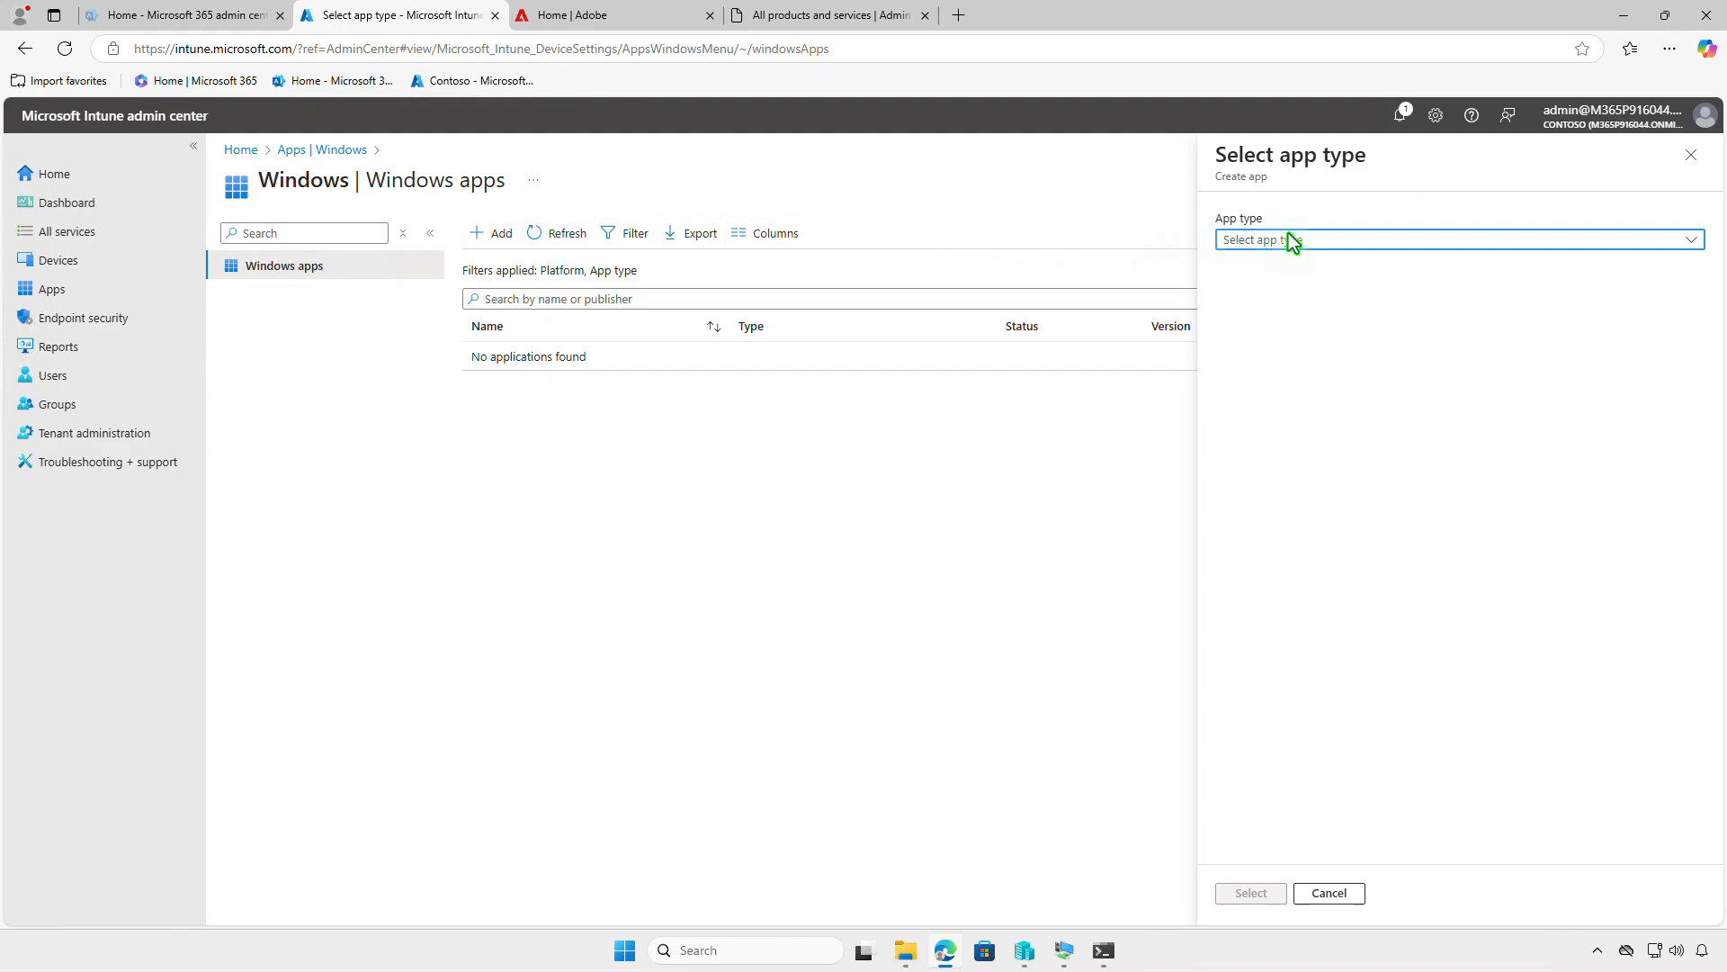
click(1341, 237)
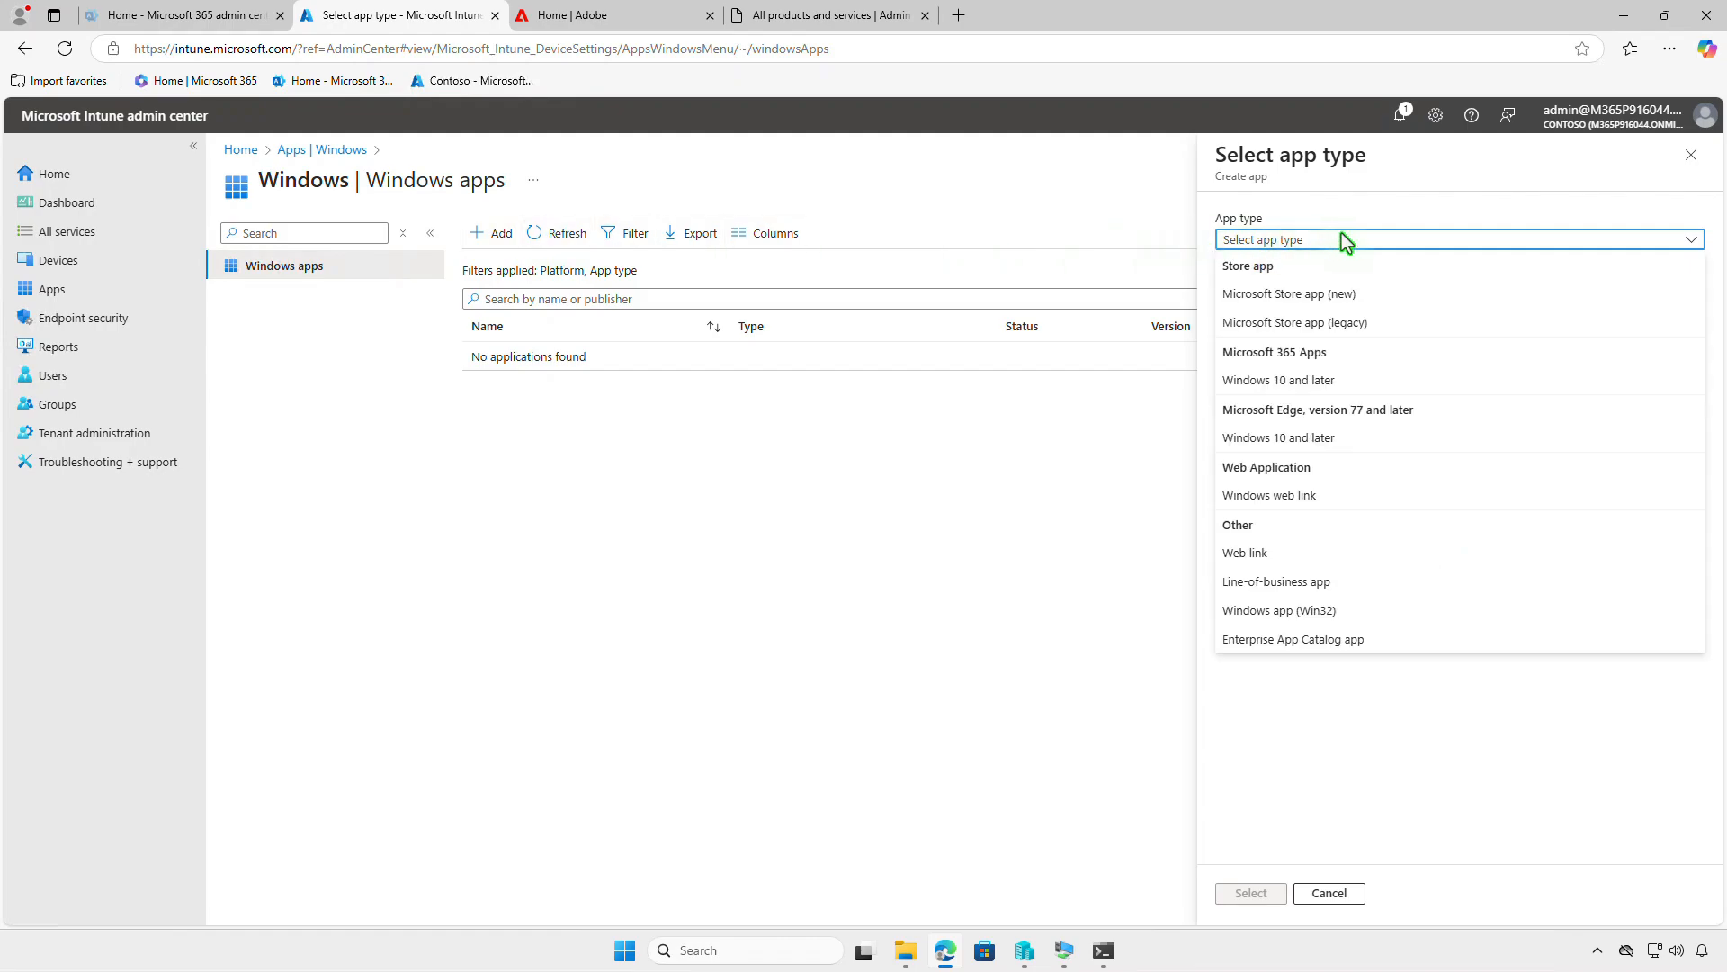
click(1373, 608)
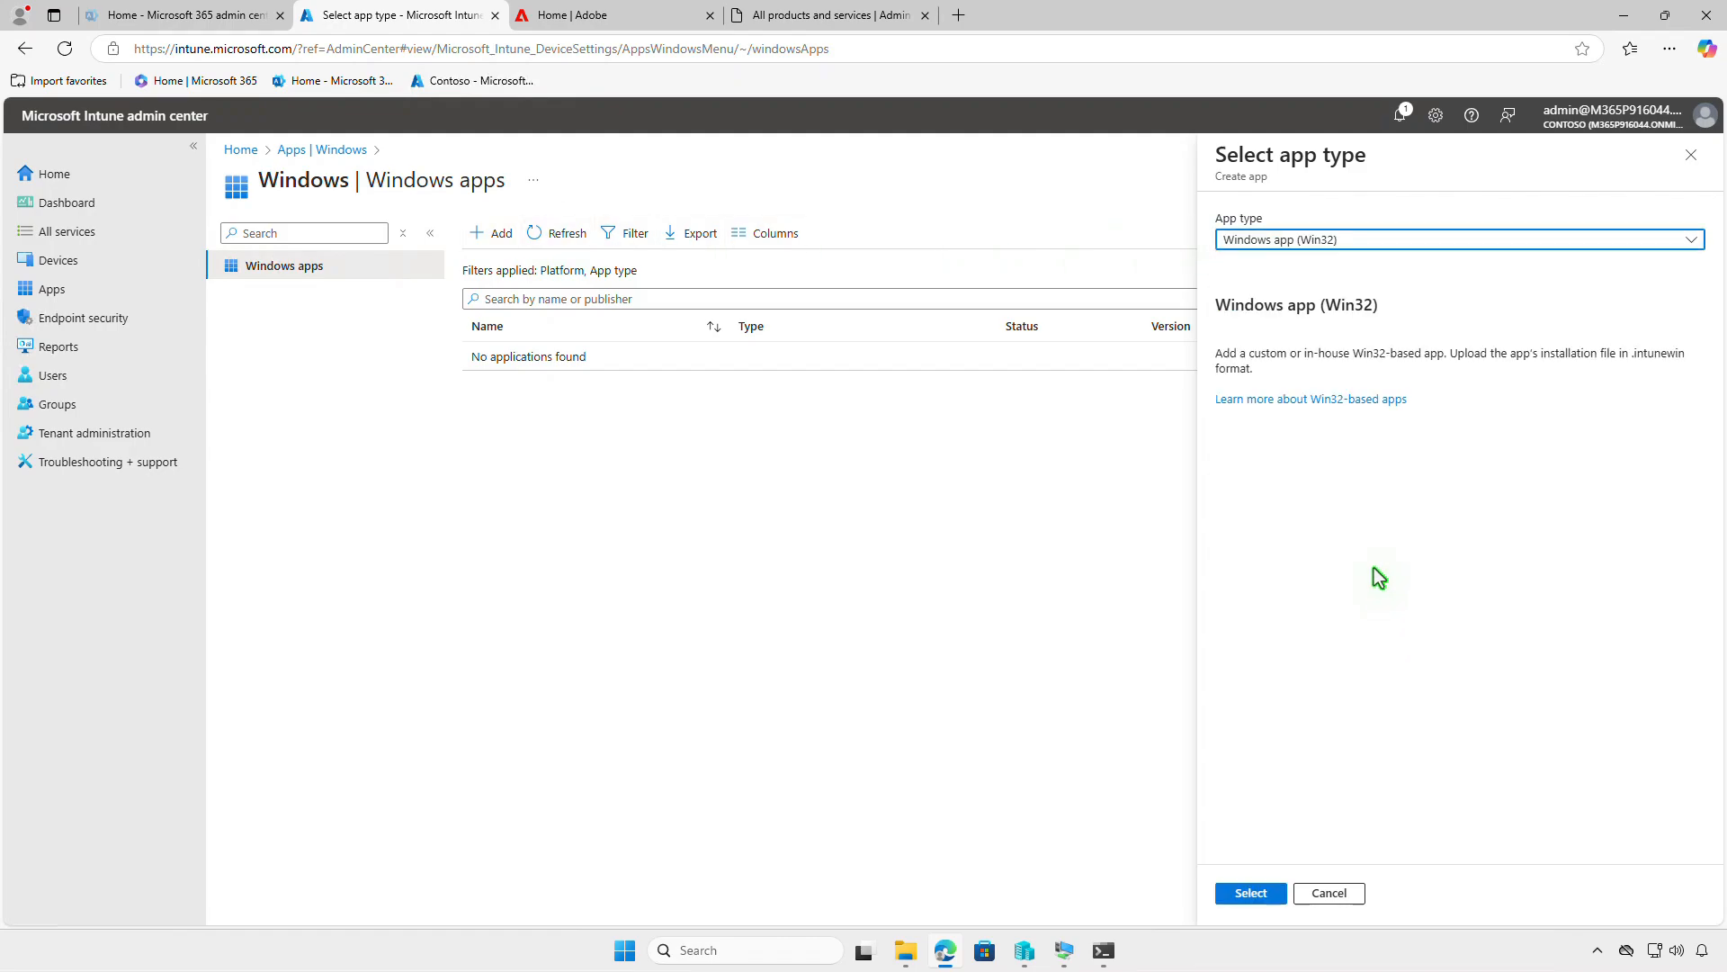
click(1250, 892)
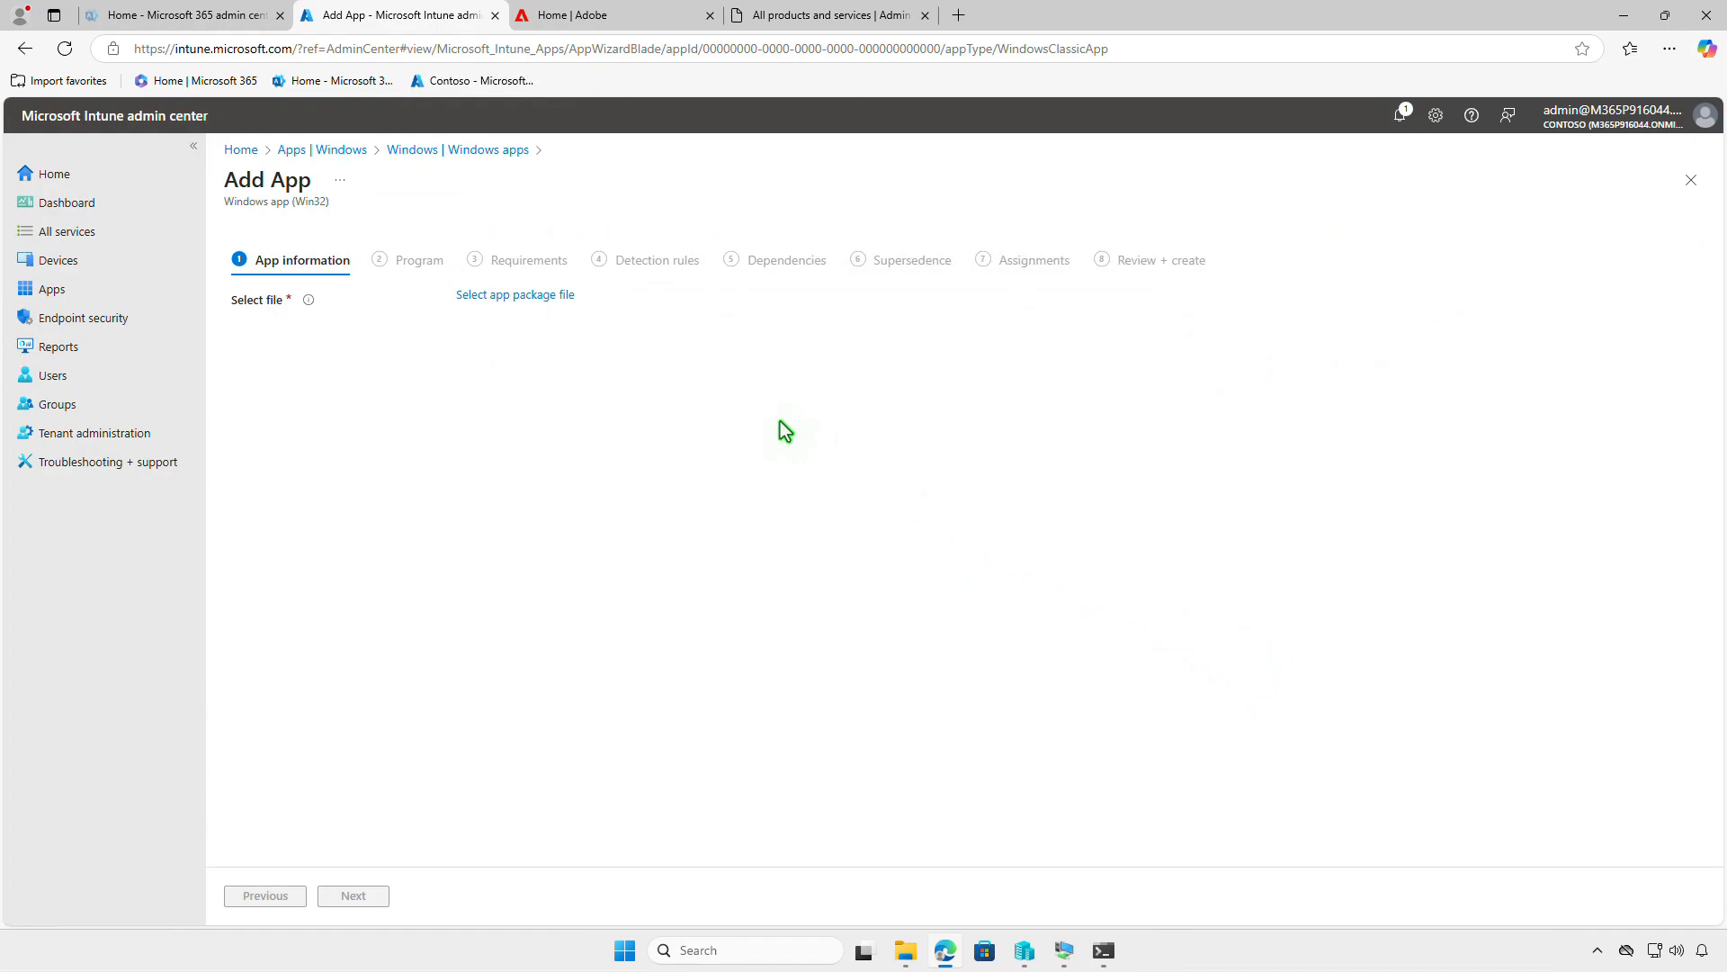
- Choose setup.intunewin from D:\Intune\Output as the app package file
click(558, 298)
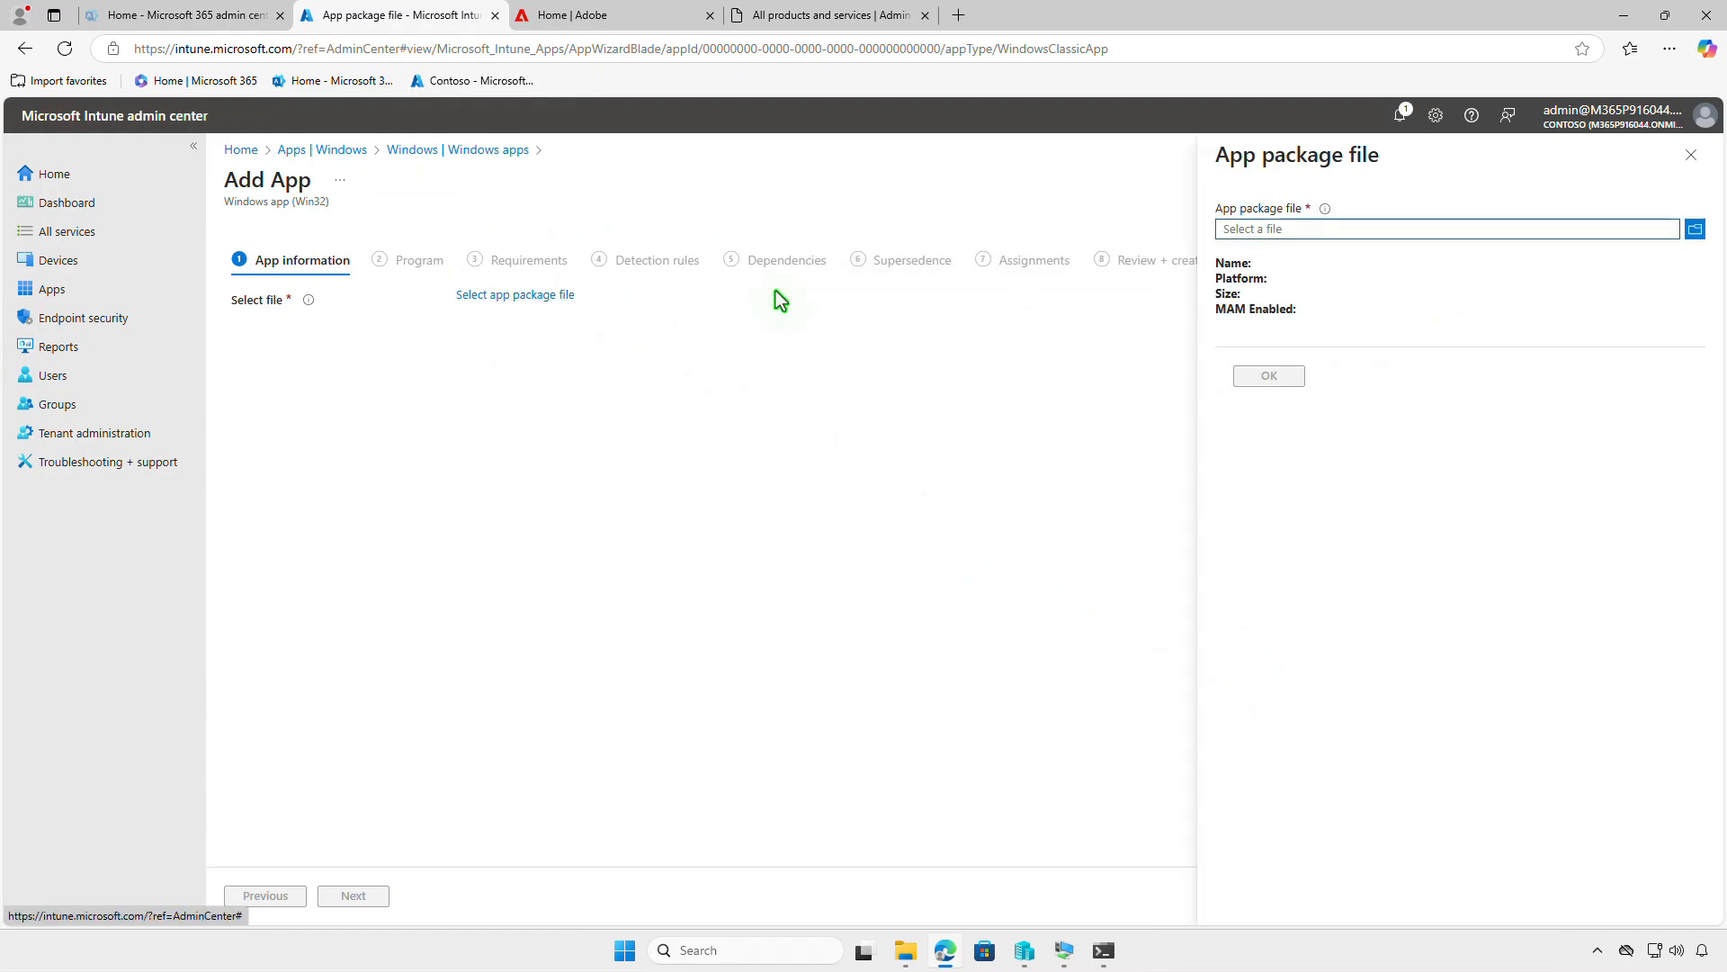
click(1481, 227)
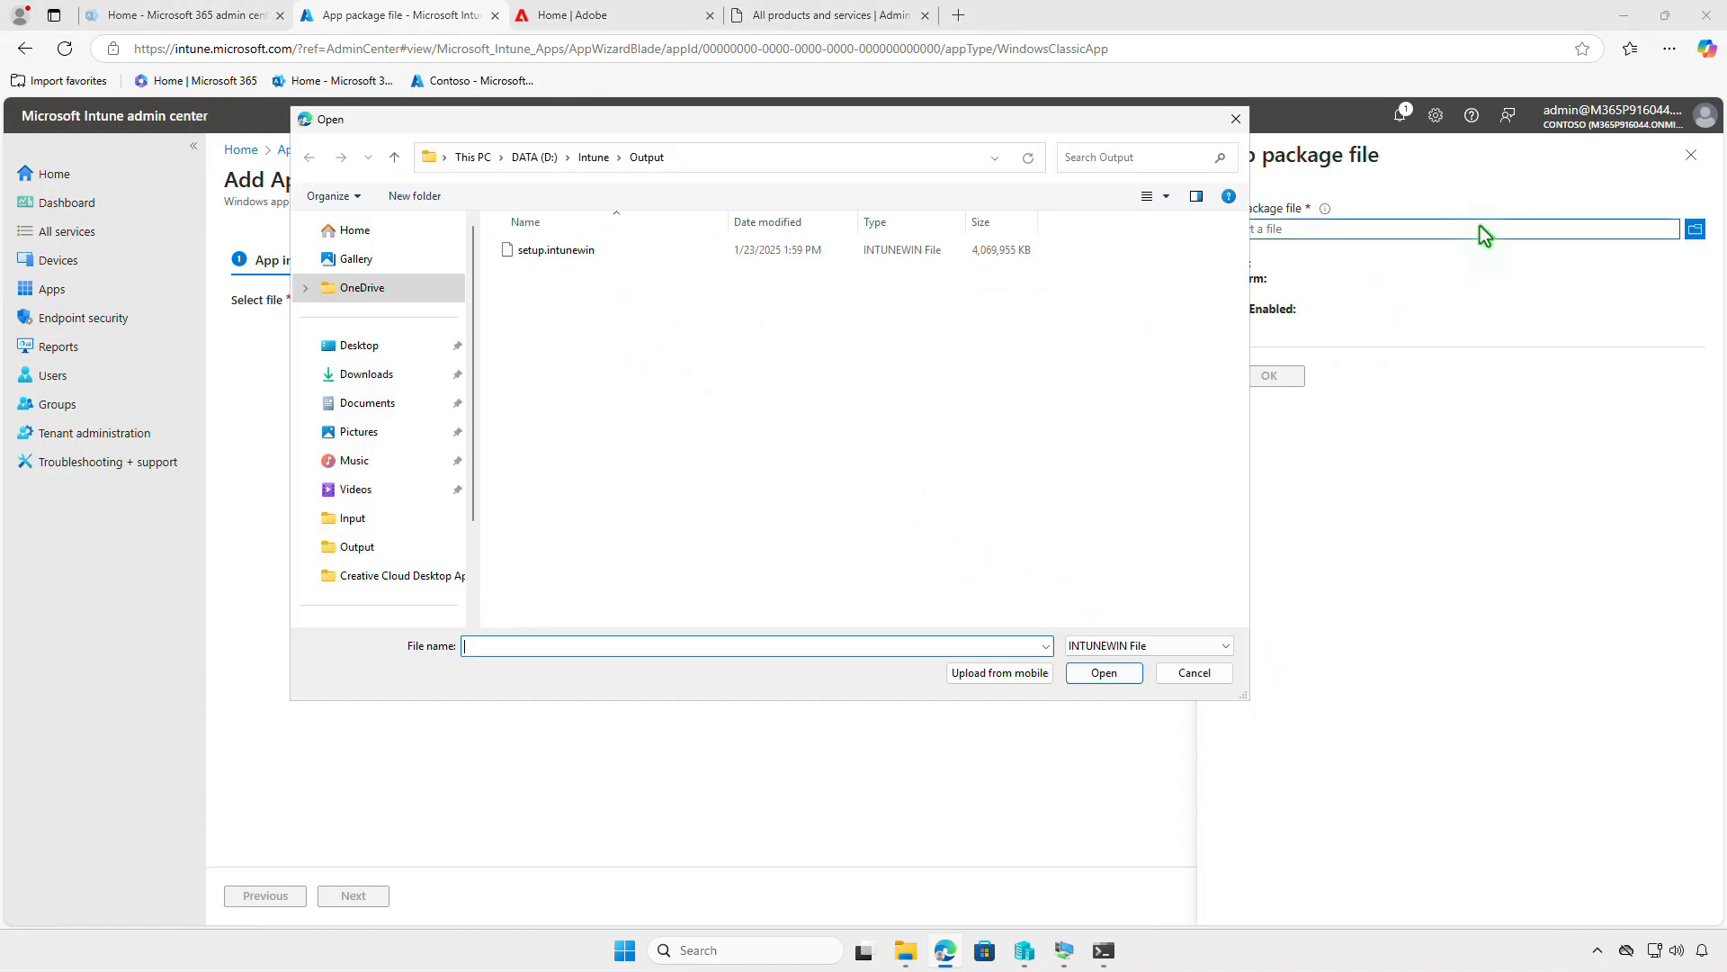
click(631, 253)
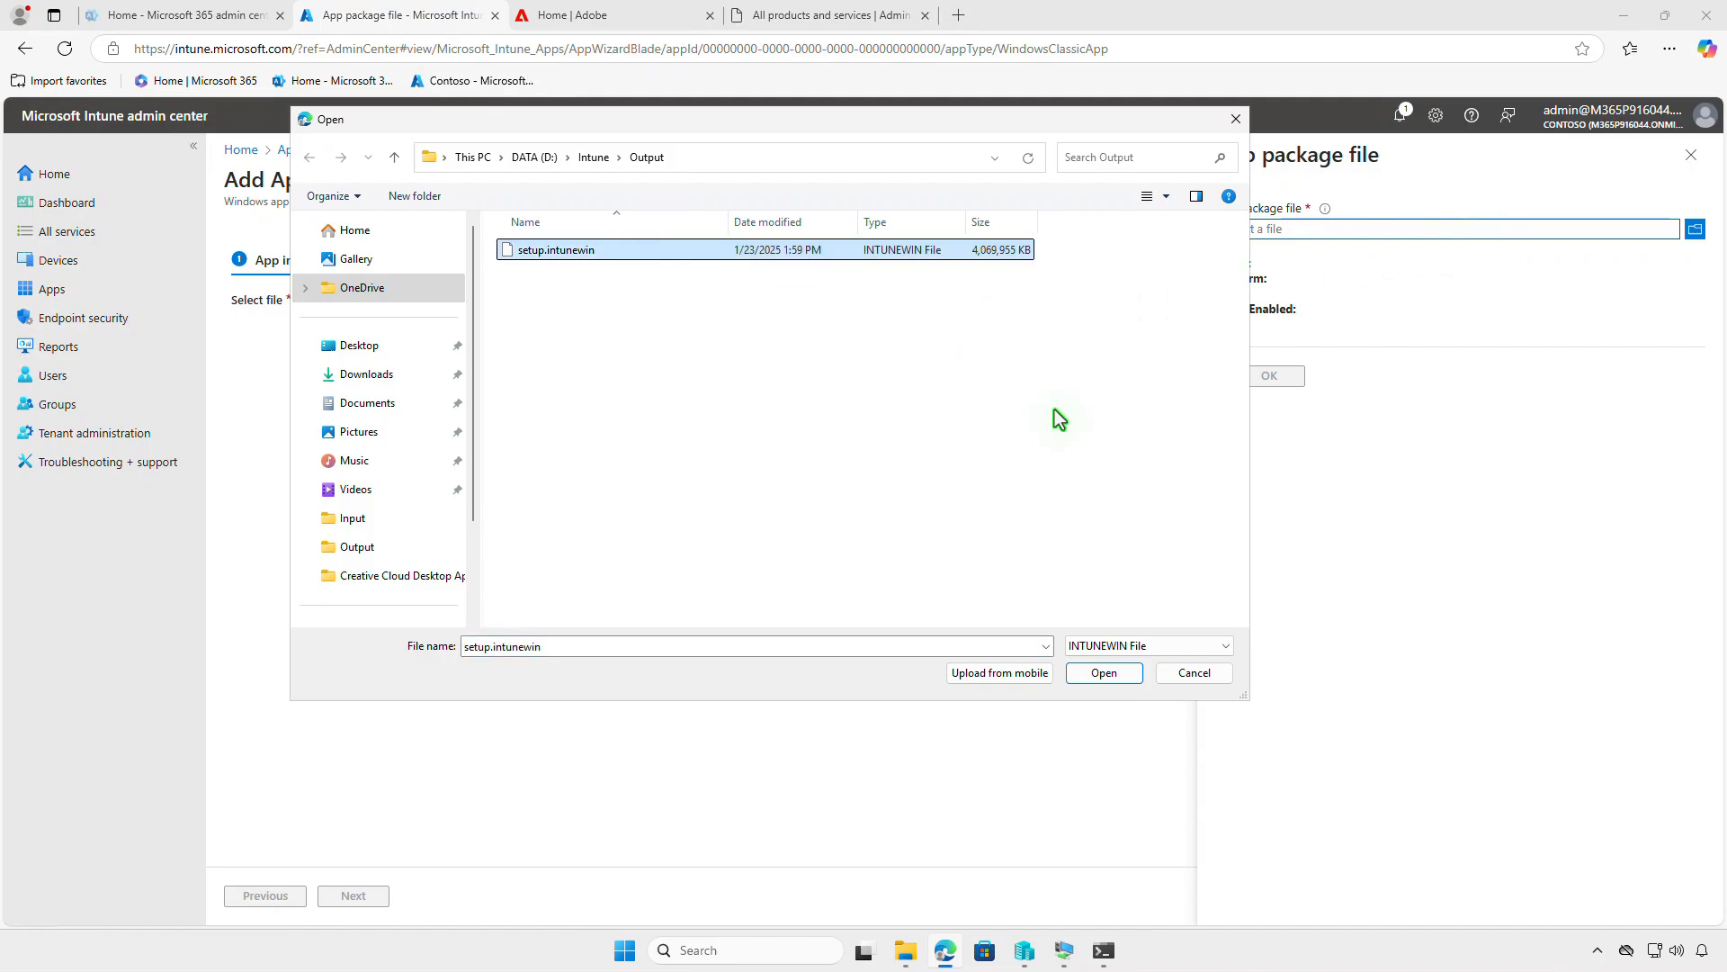
click(1104, 673)
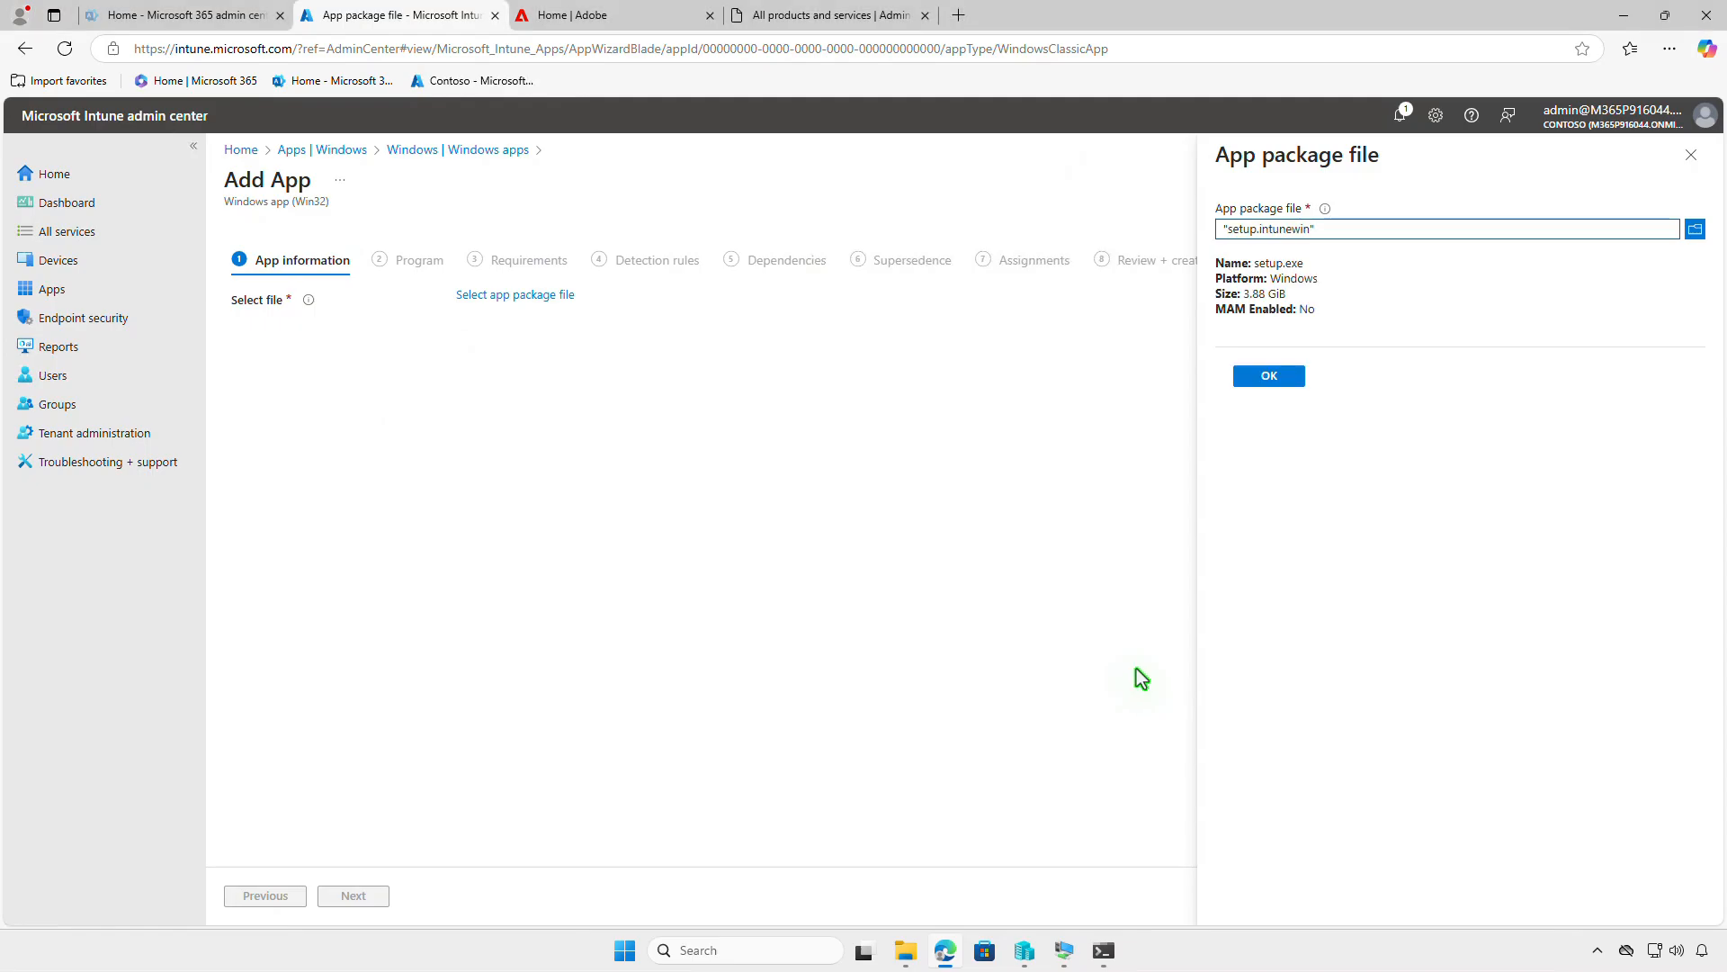
click(1294, 376)
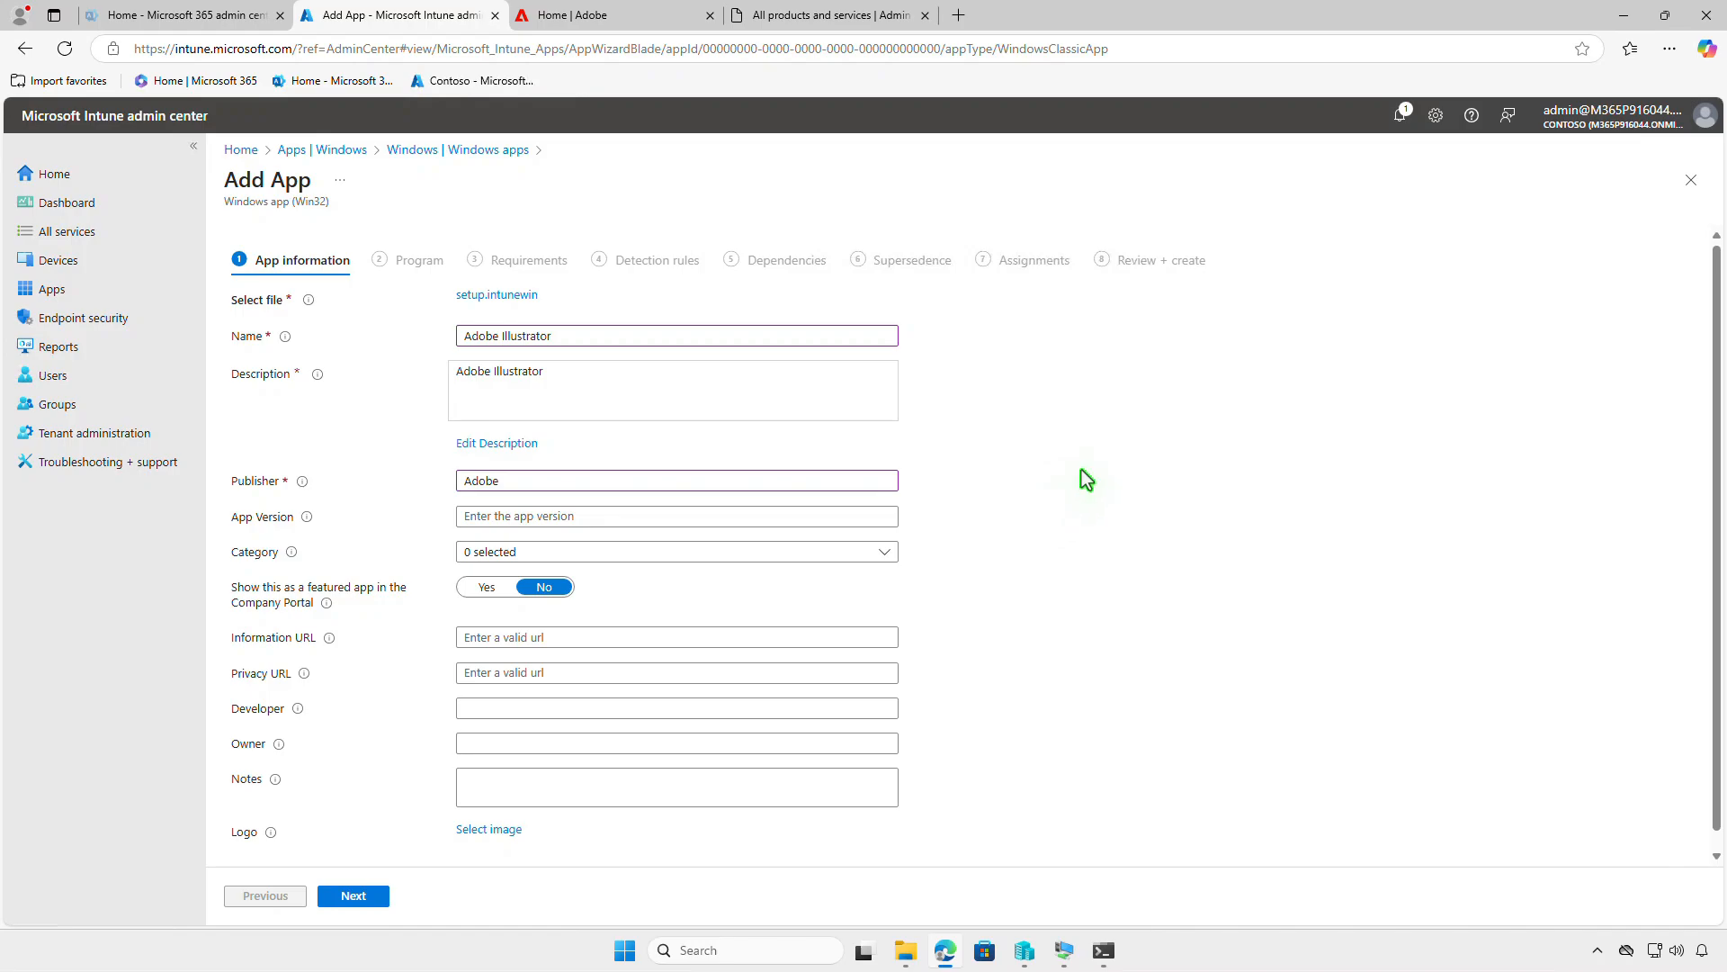
- Enter Adobe Illustrator as name and description, publisher Adobe, install command setup.exe --silent and uninstall command msiexec.exe /x "{49BCA5FA-F6AB-4097-8E58-1DB1E319F6D7}" /q
click(498, 835)
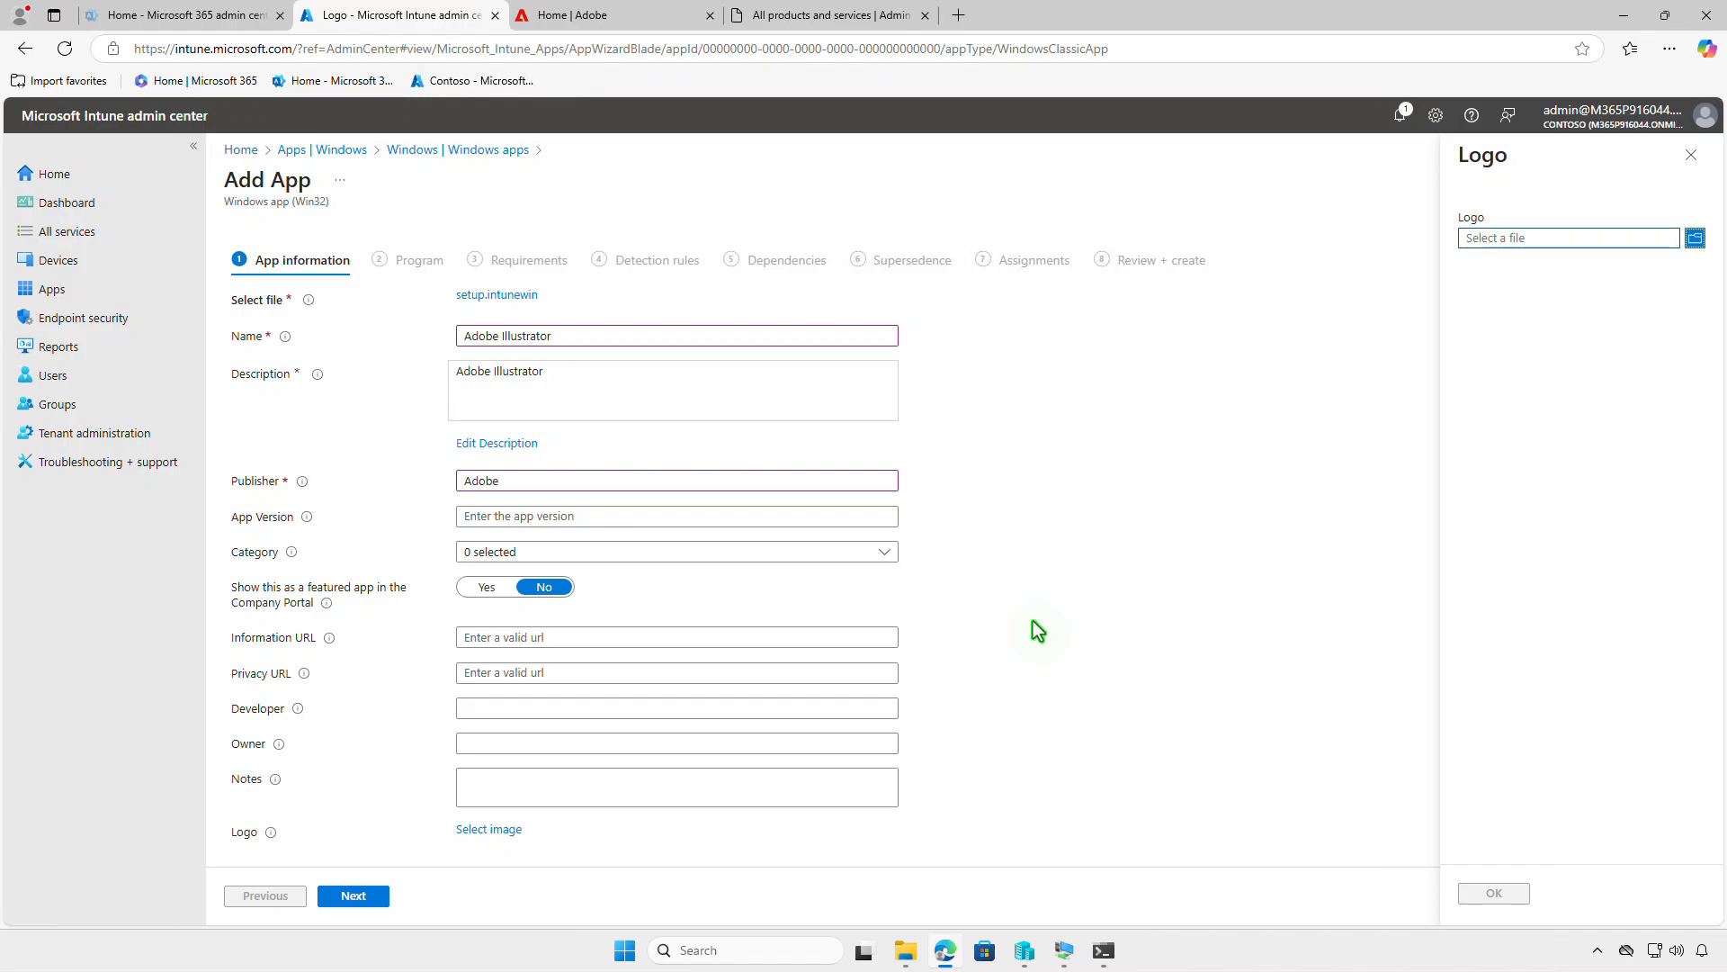
click(1690, 156)
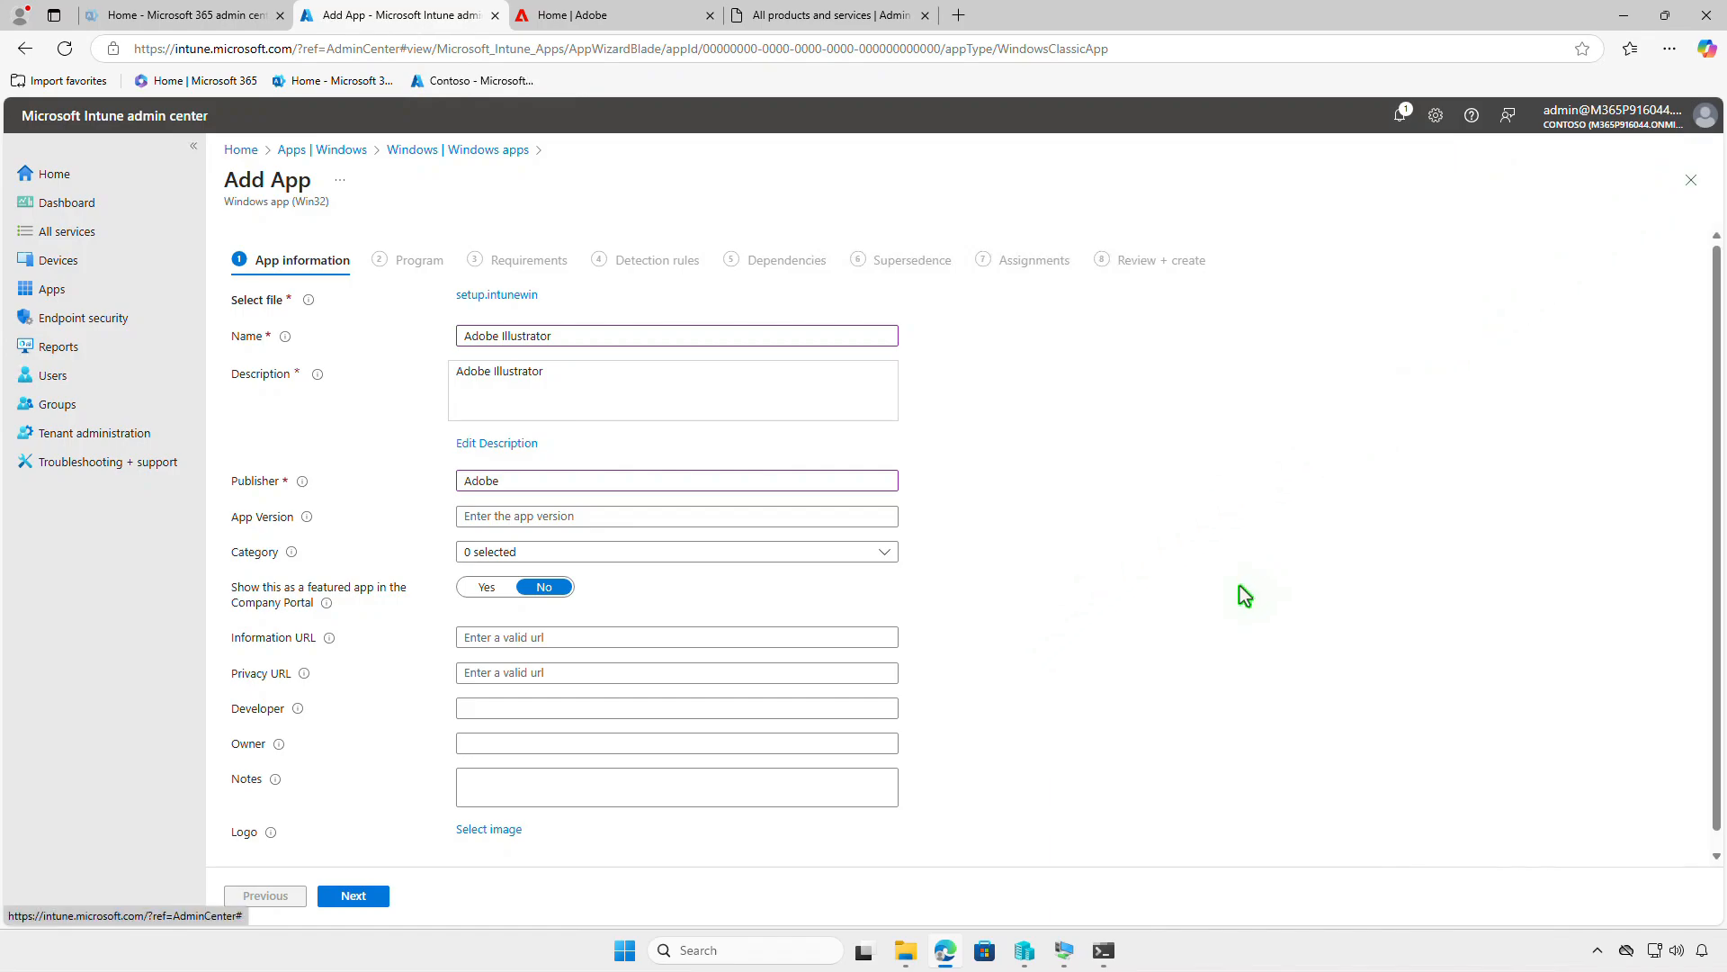
click(374, 900)
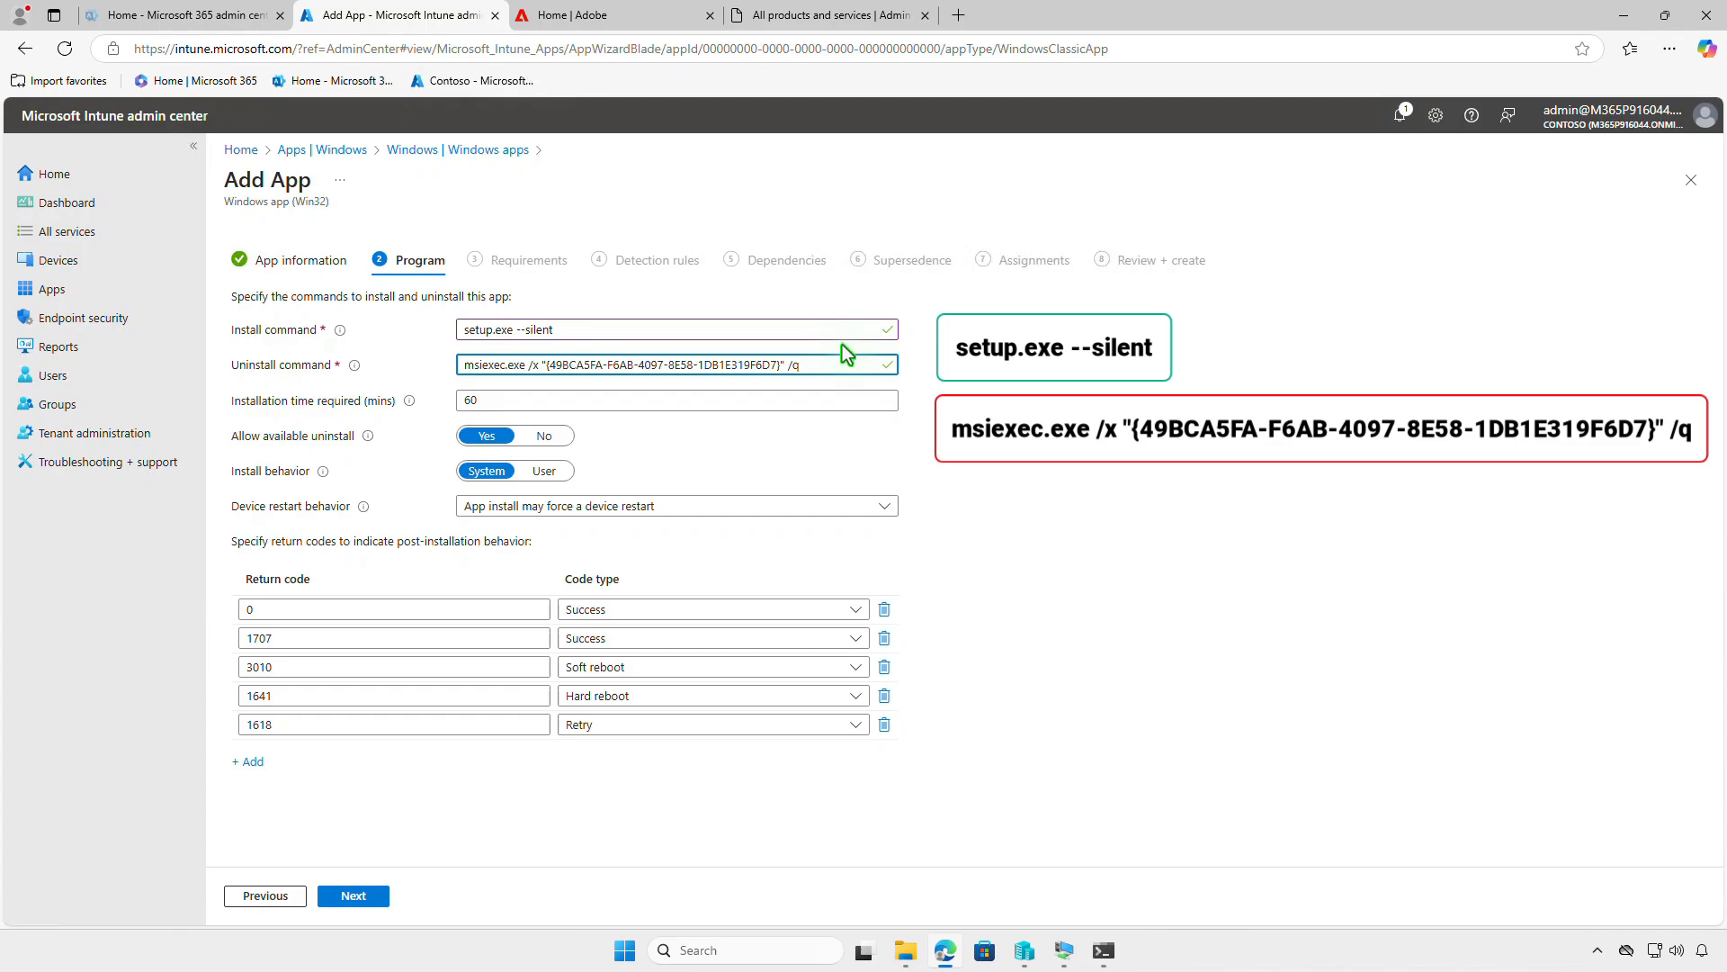
click(359, 896)
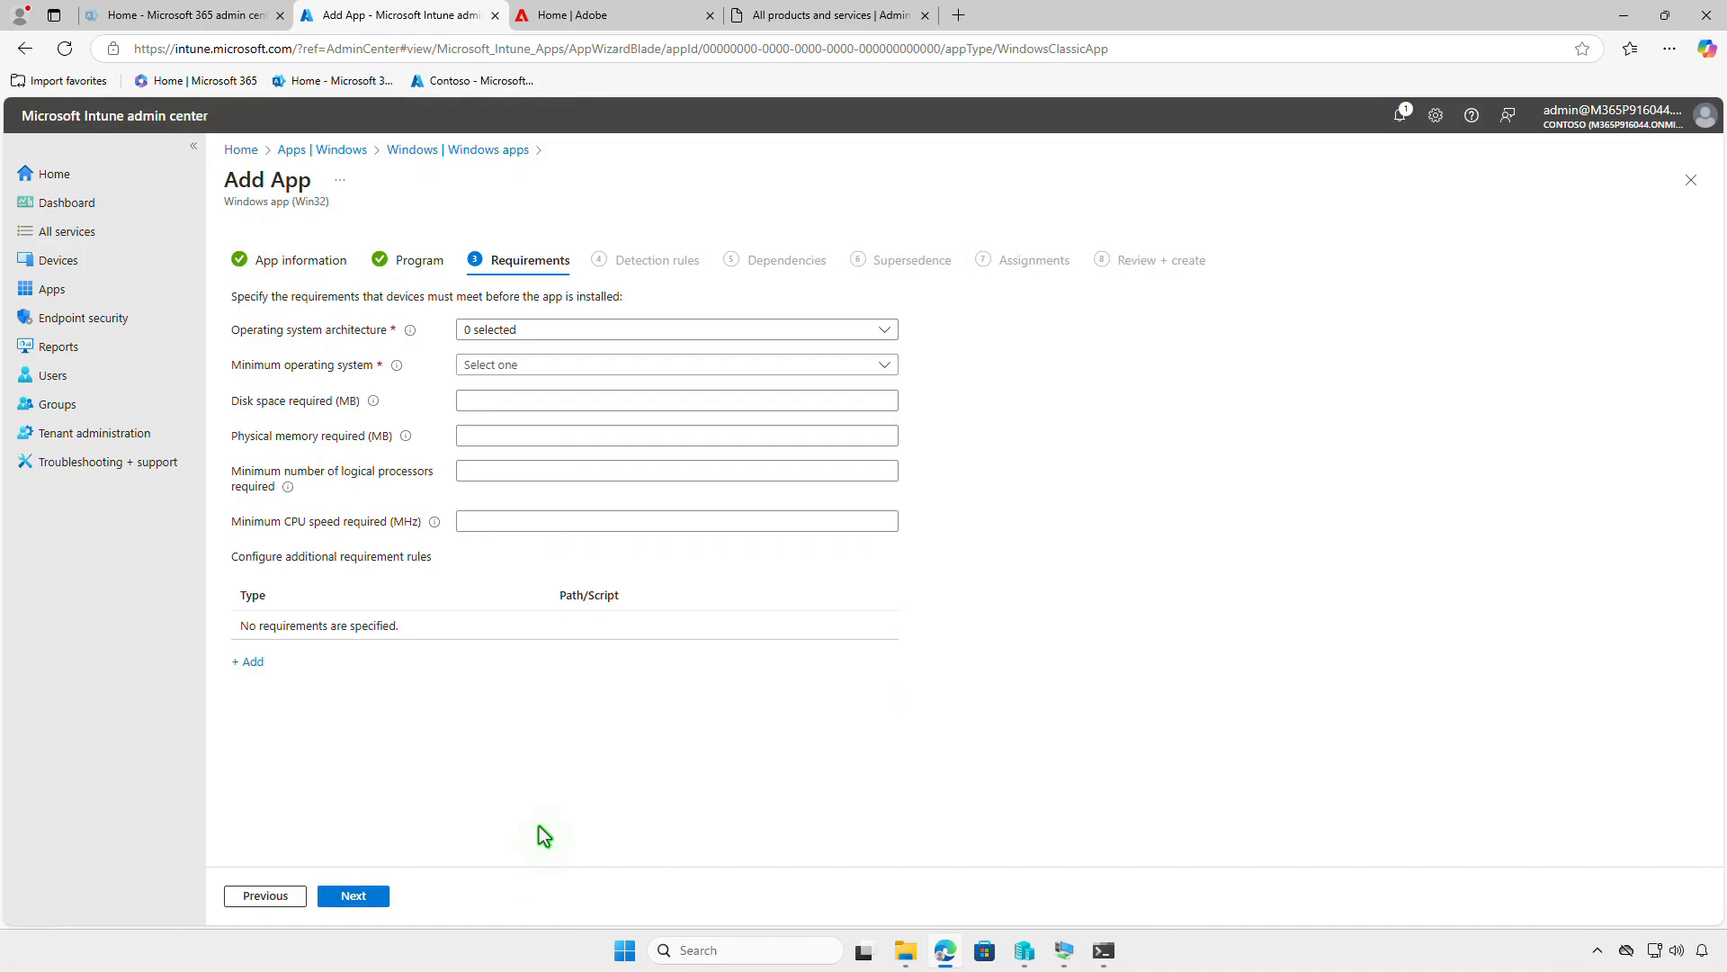
- Set the app requirements to 64-bit operating system architecture and minimum operating system Windows 10 1607
click(578, 332)
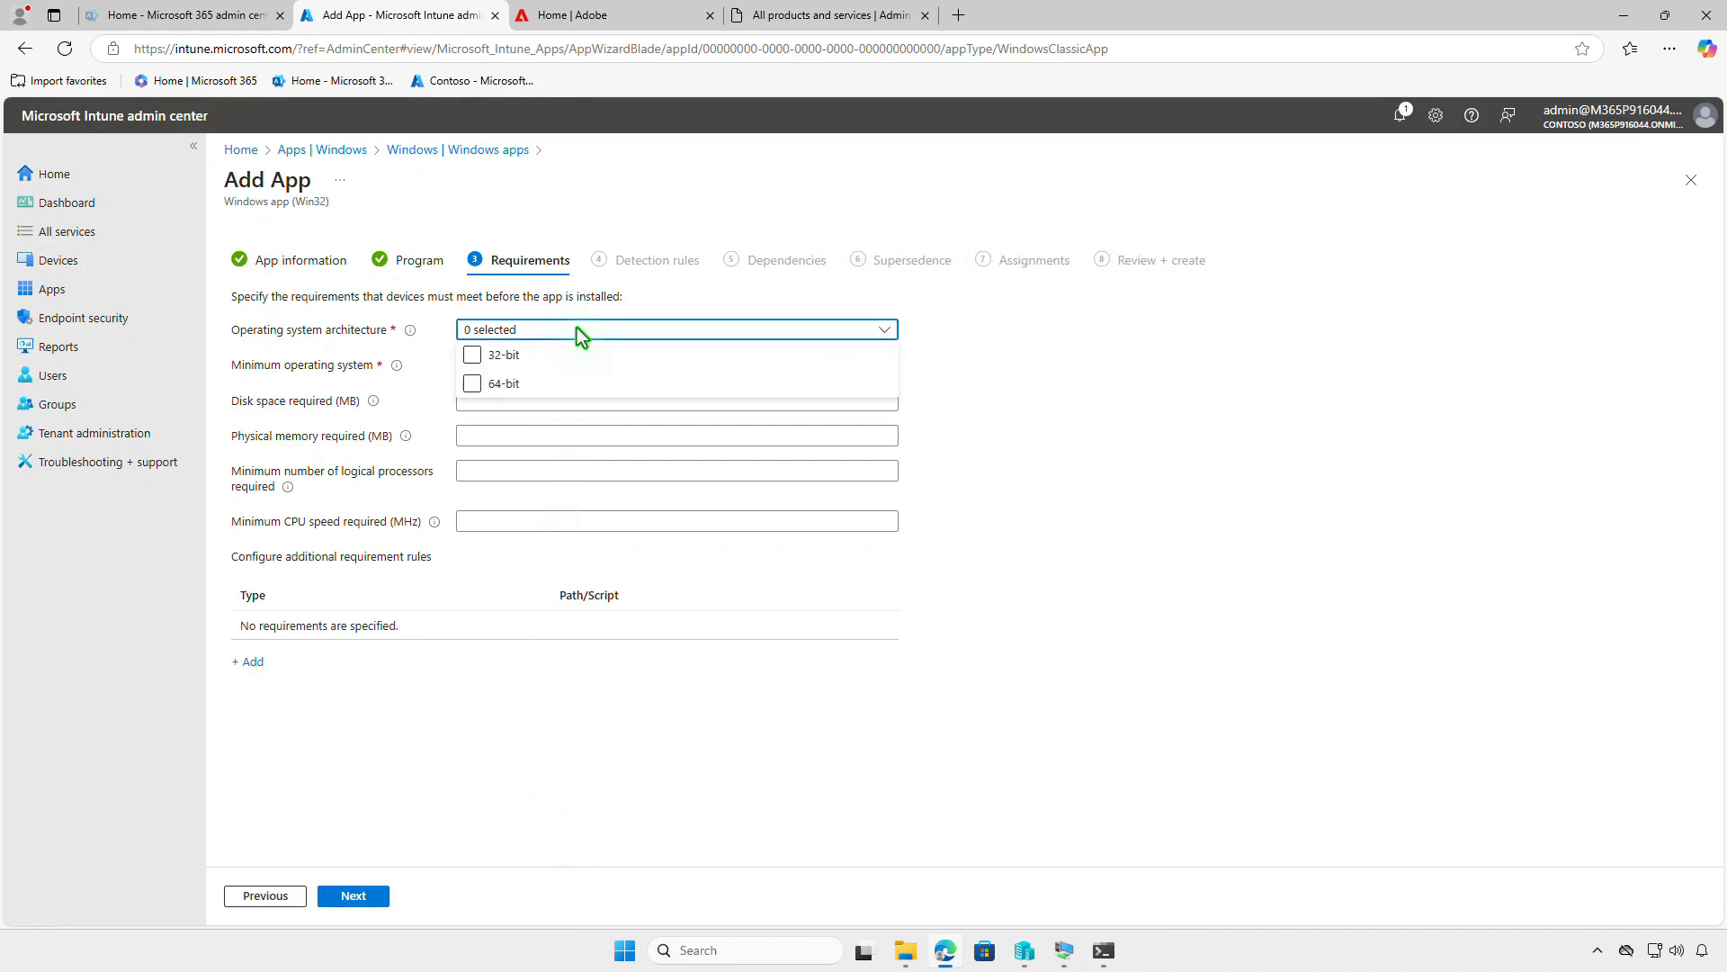
click(473, 384)
click(437, 379)
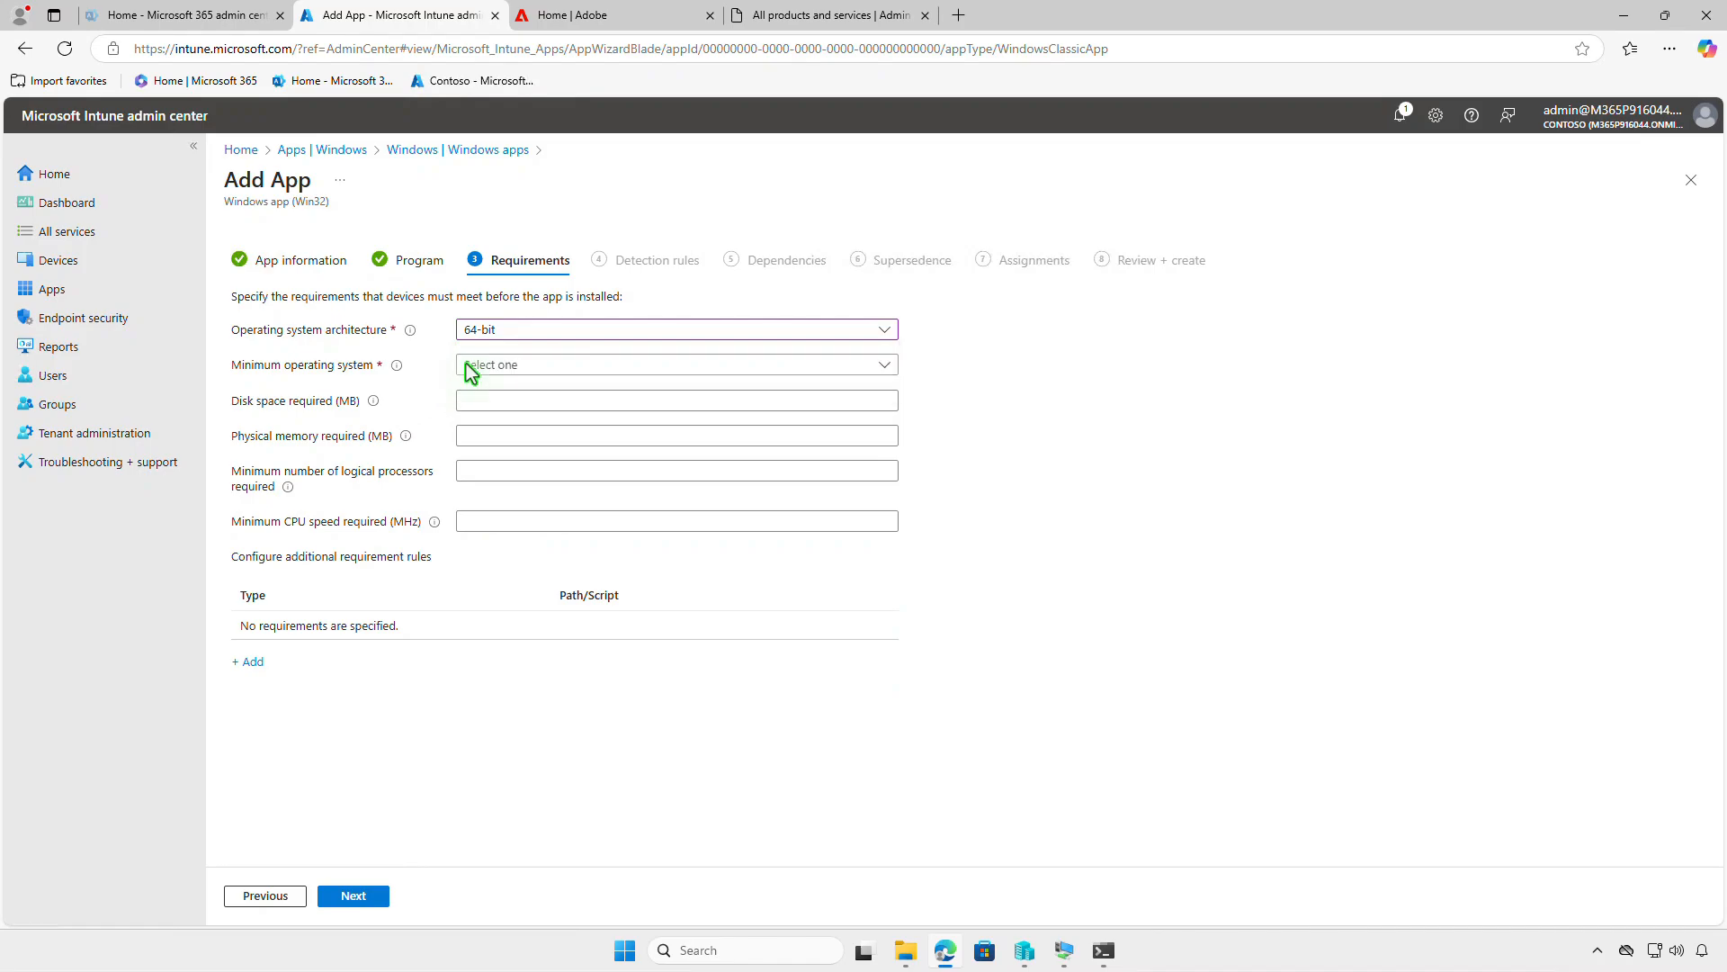
click(542, 363)
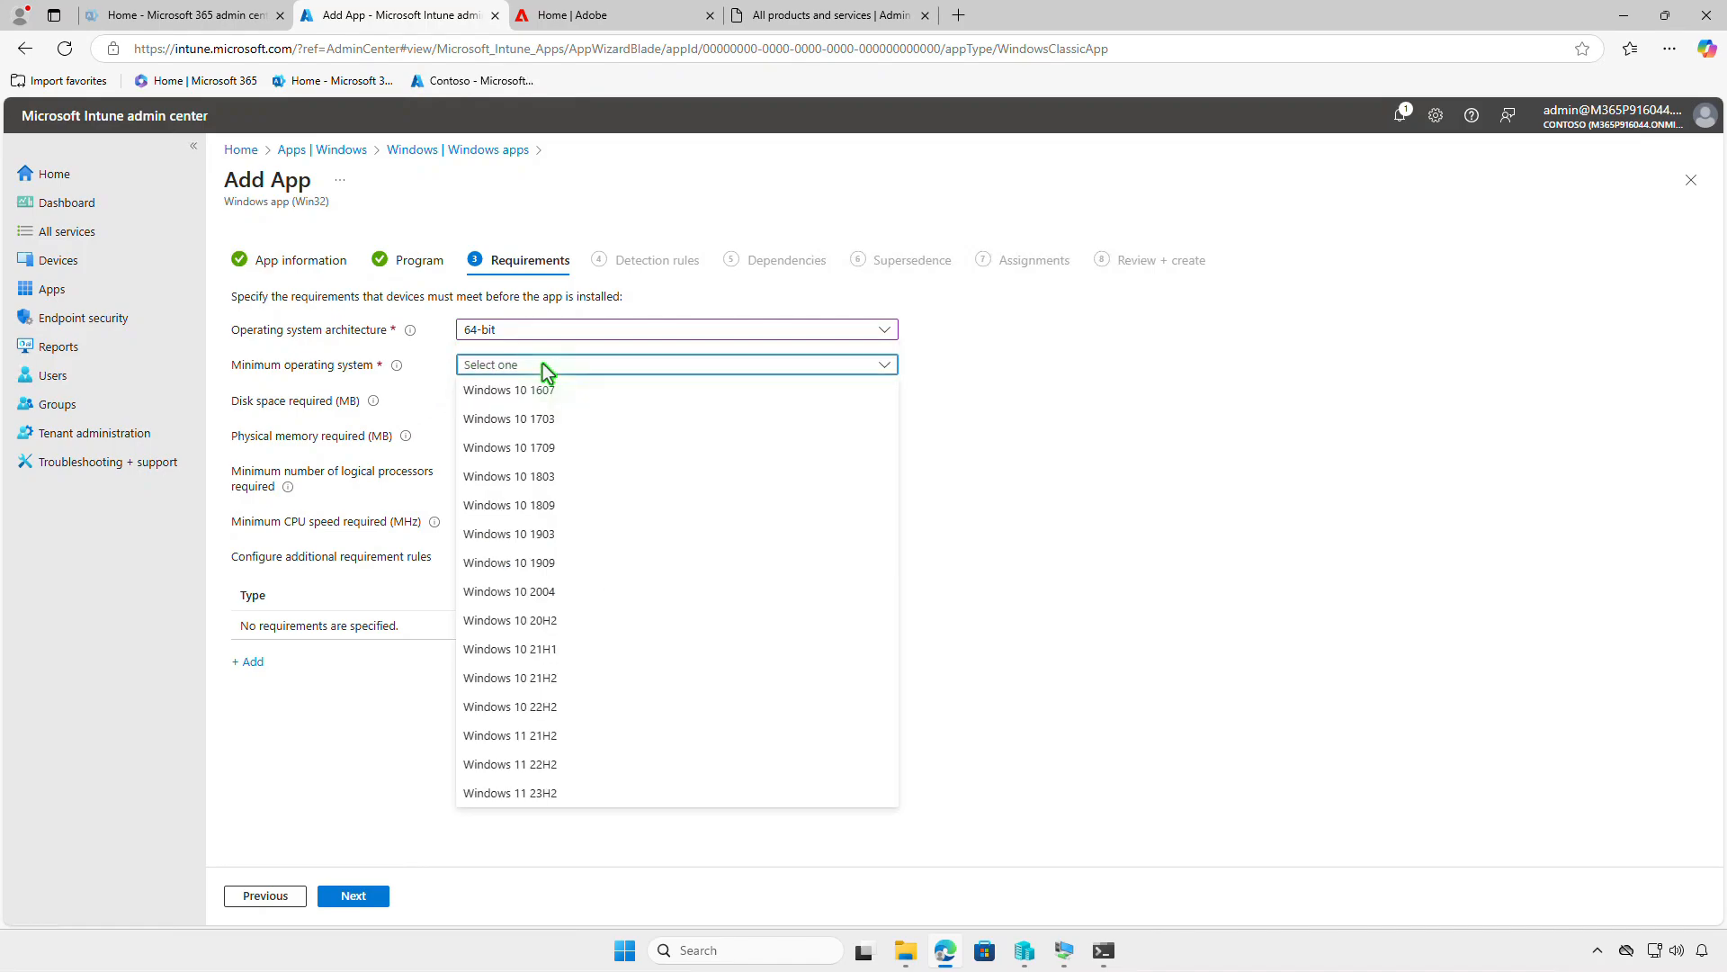
click(580, 393)
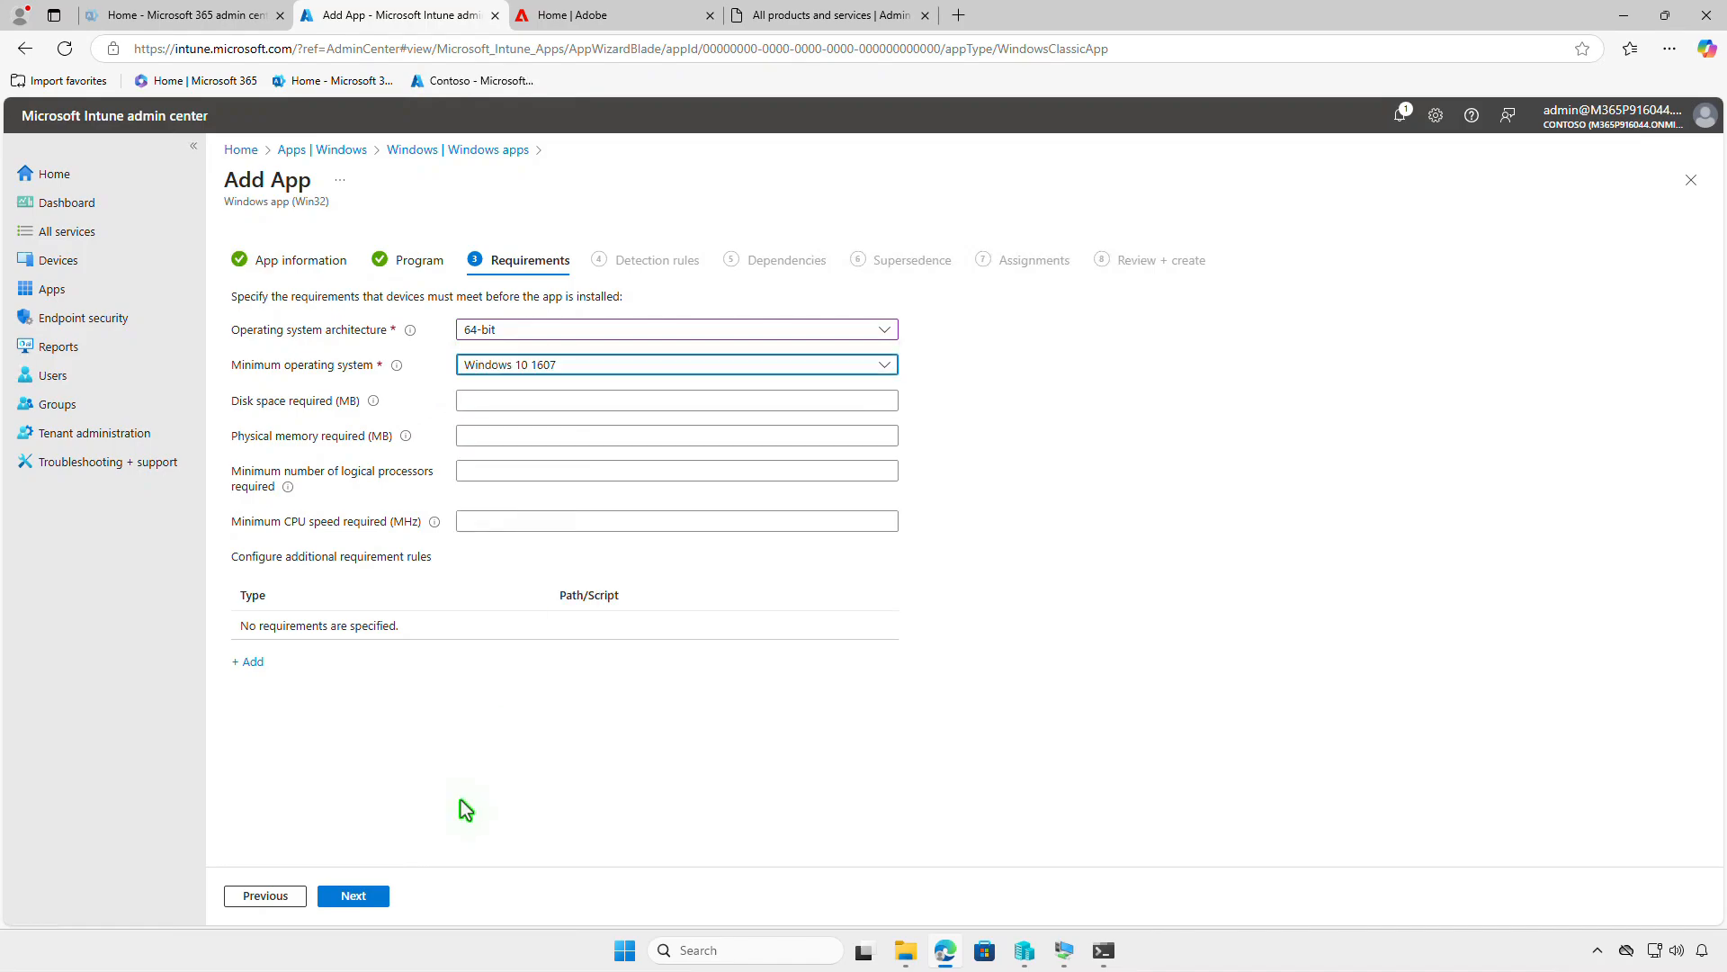
click(380, 890)
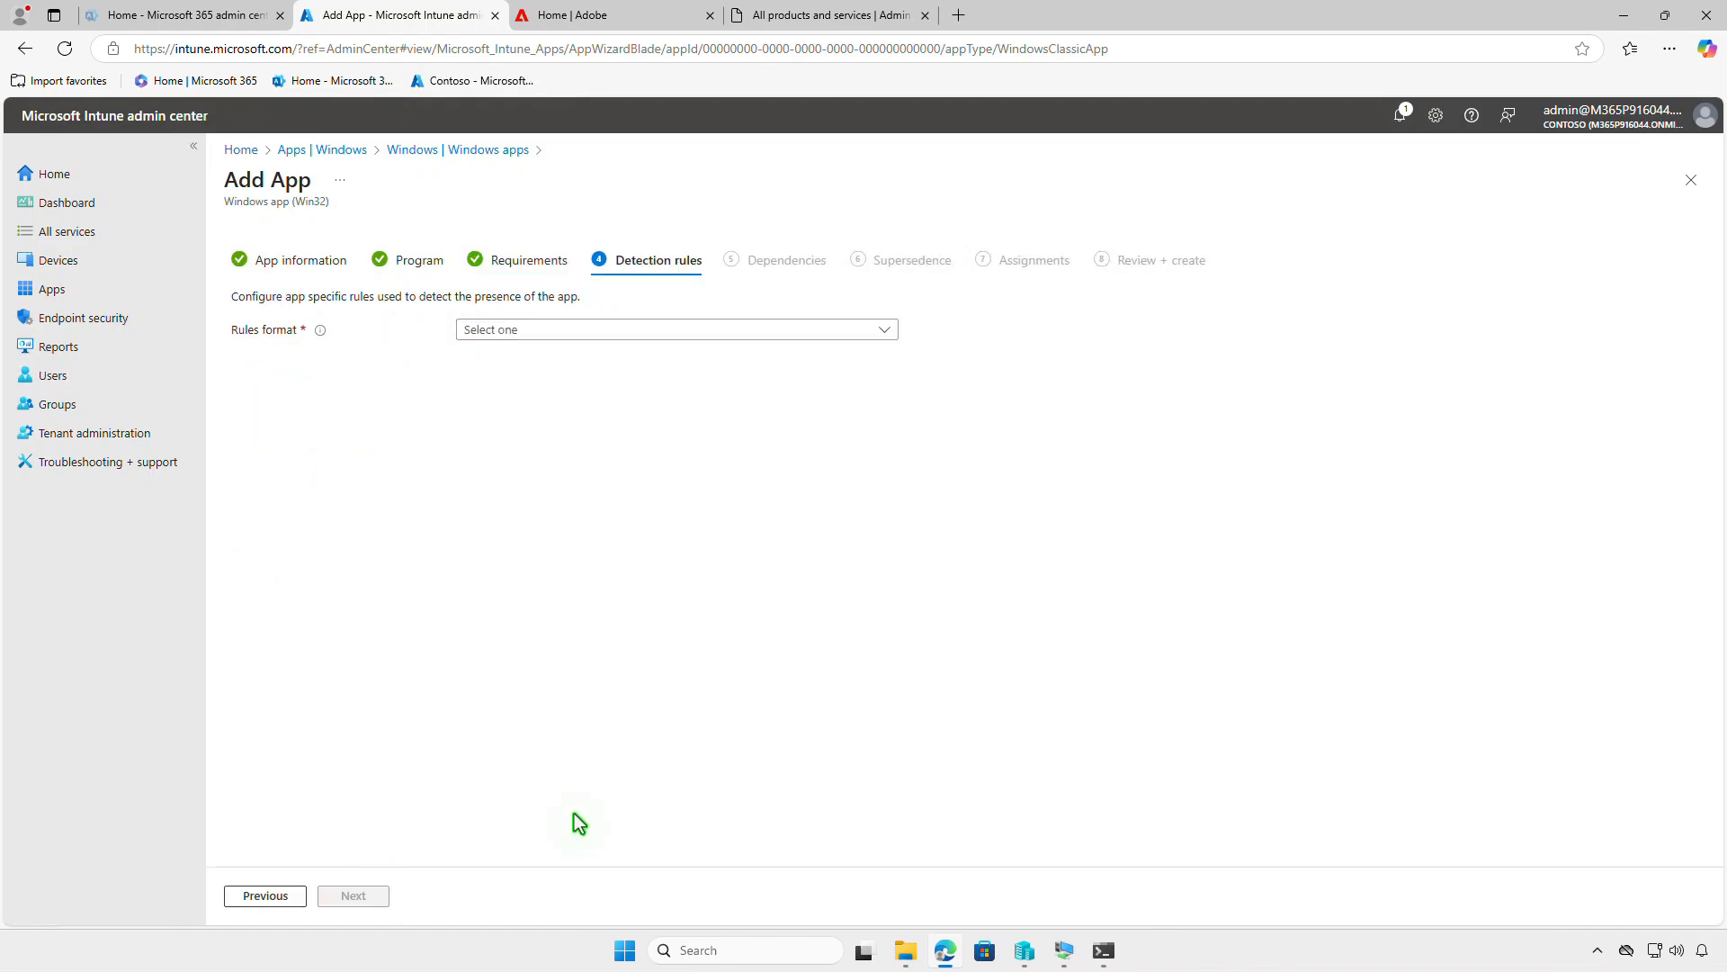
- Manually configure an MSI detection rule with product code {49BCA5FA-F6AB-4097-8E58-1DB1E319F6D7} and no product version check
click(689, 329)
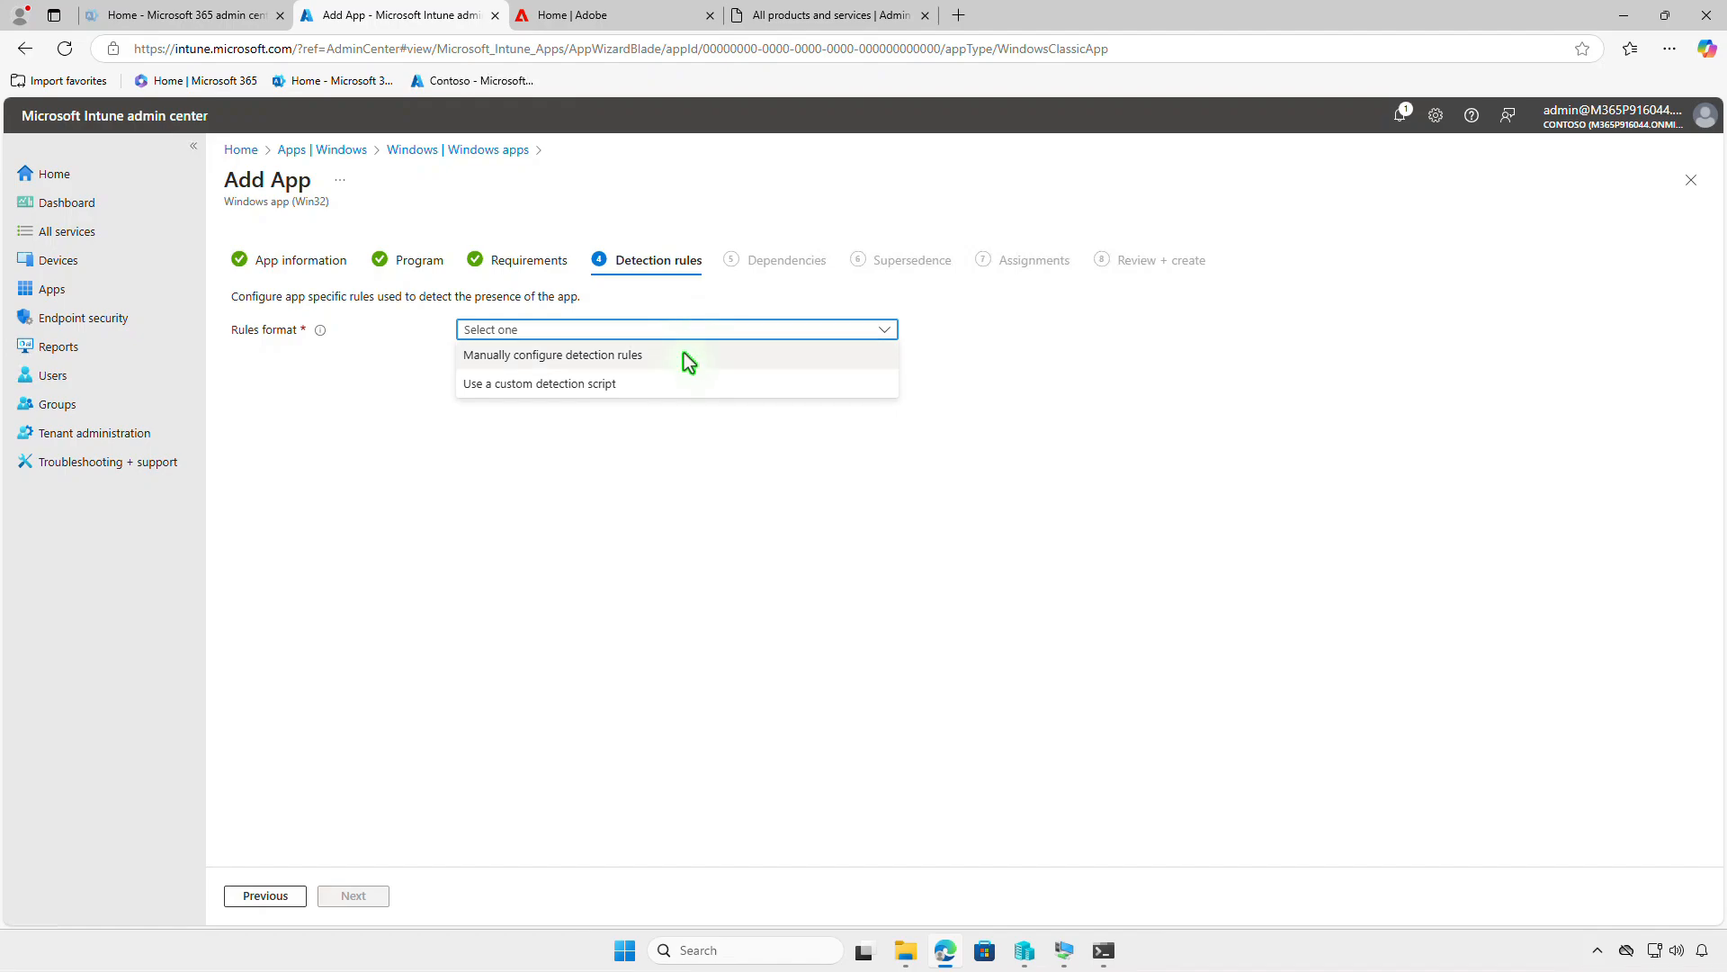
click(685, 355)
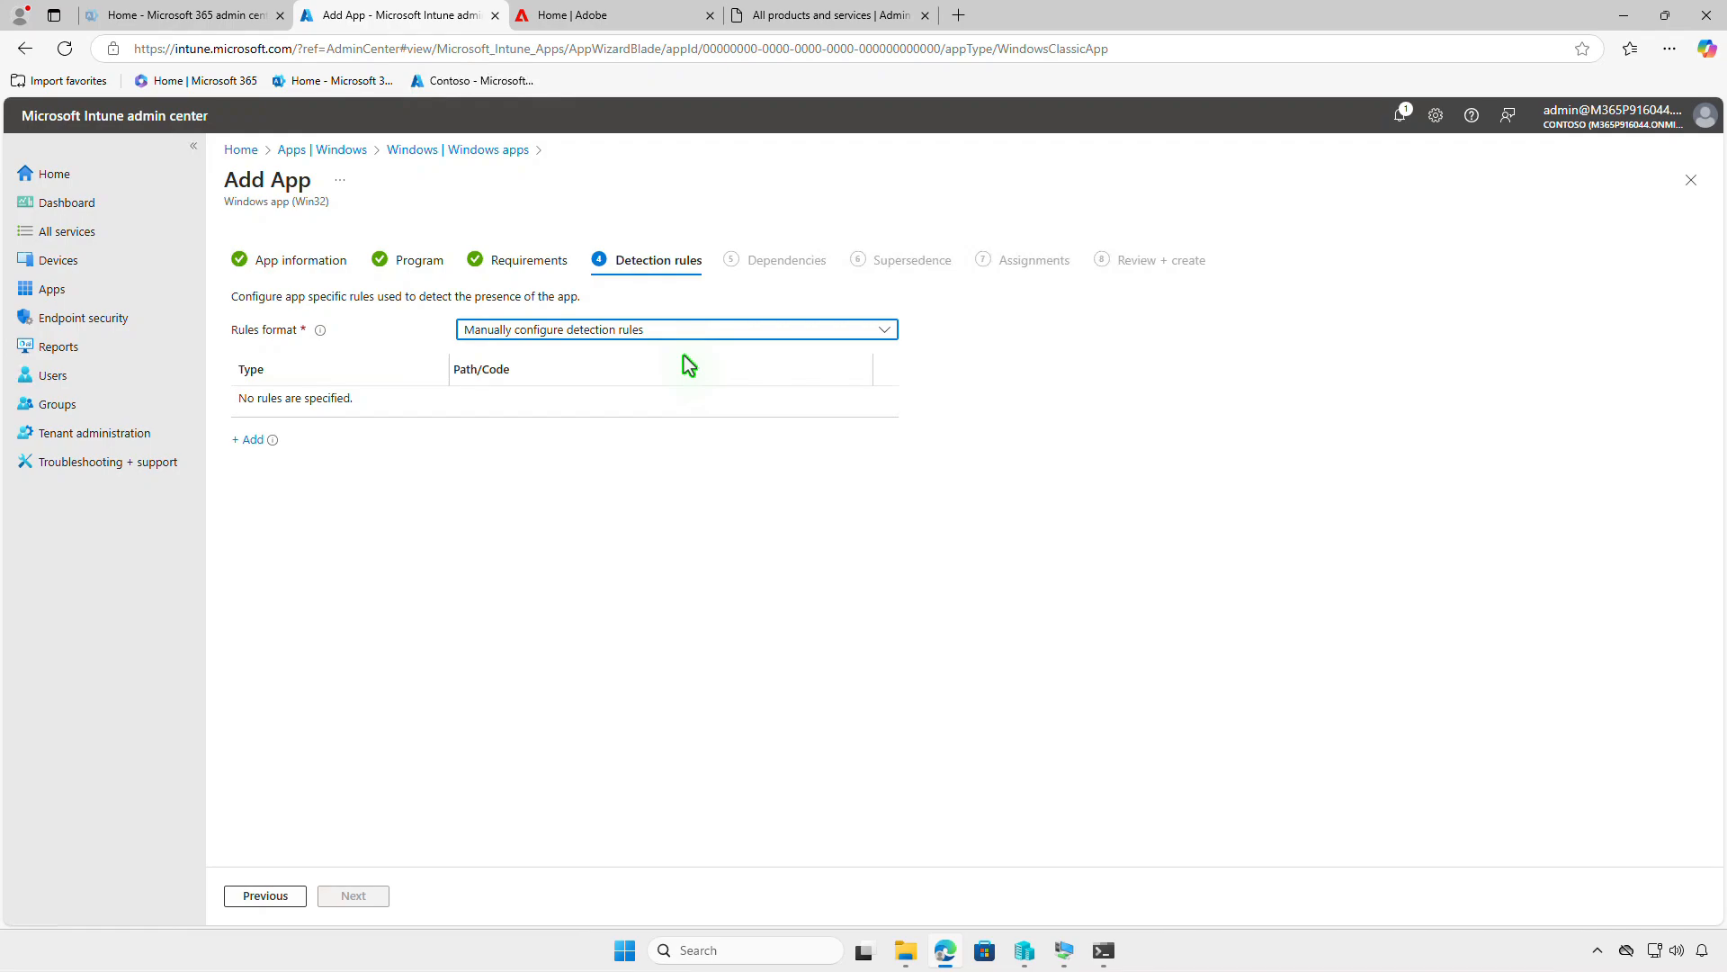
click(251, 439)
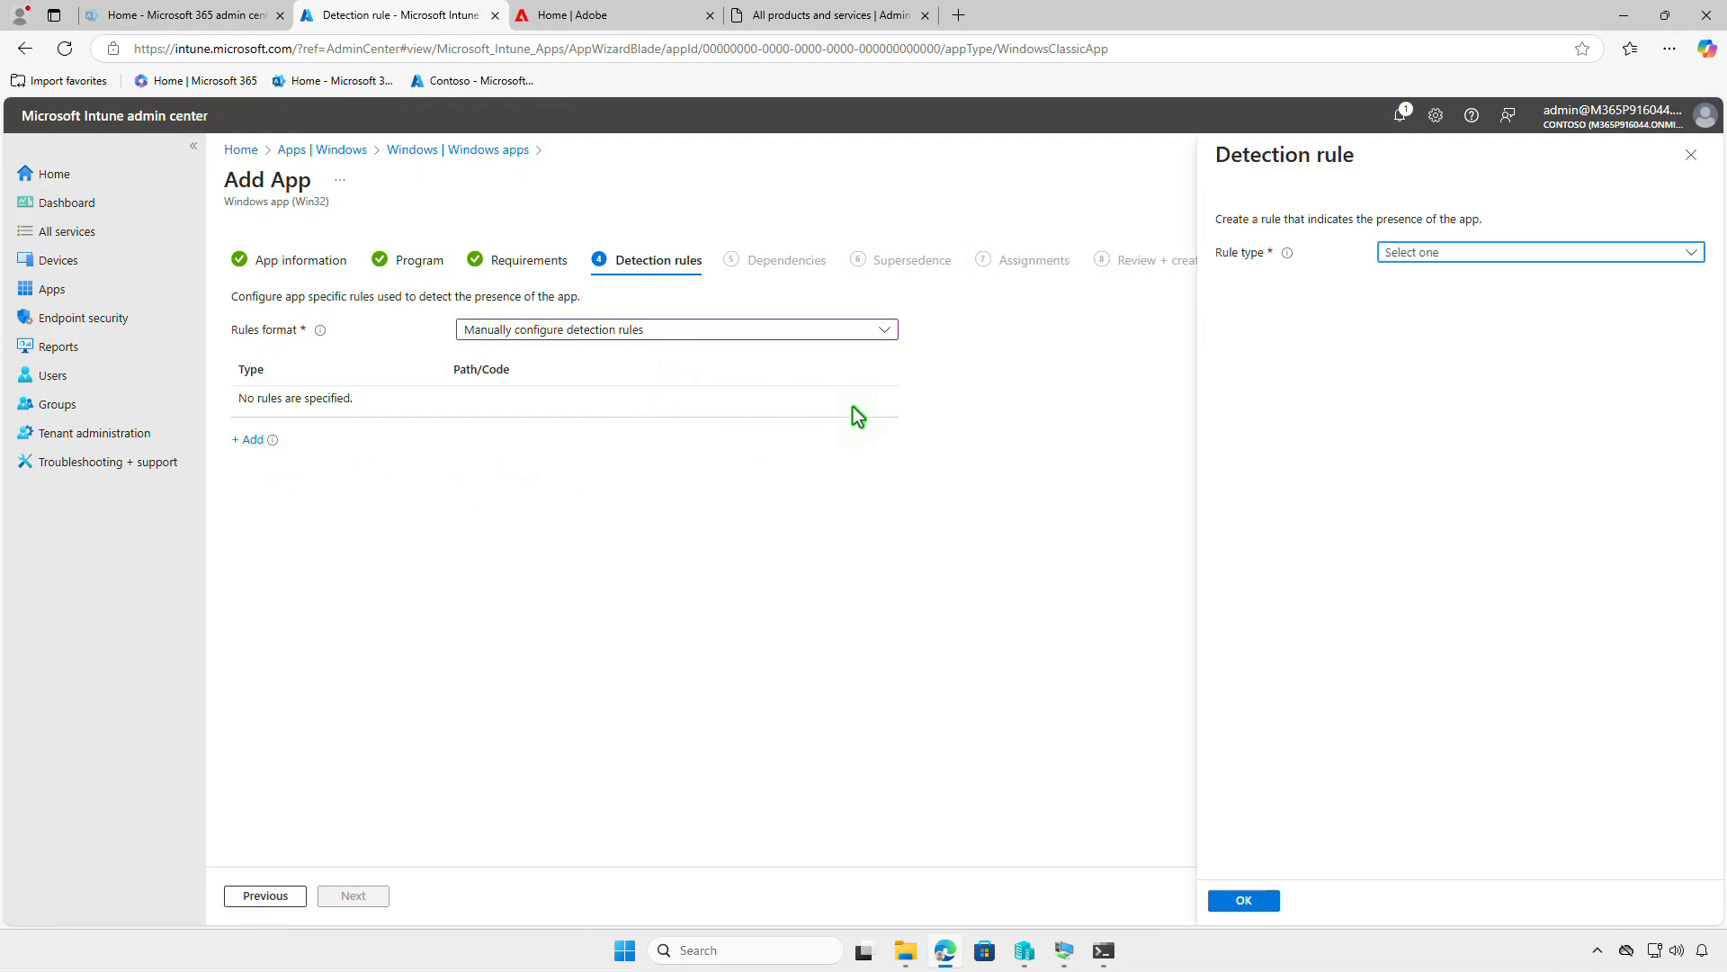
click(1495, 253)
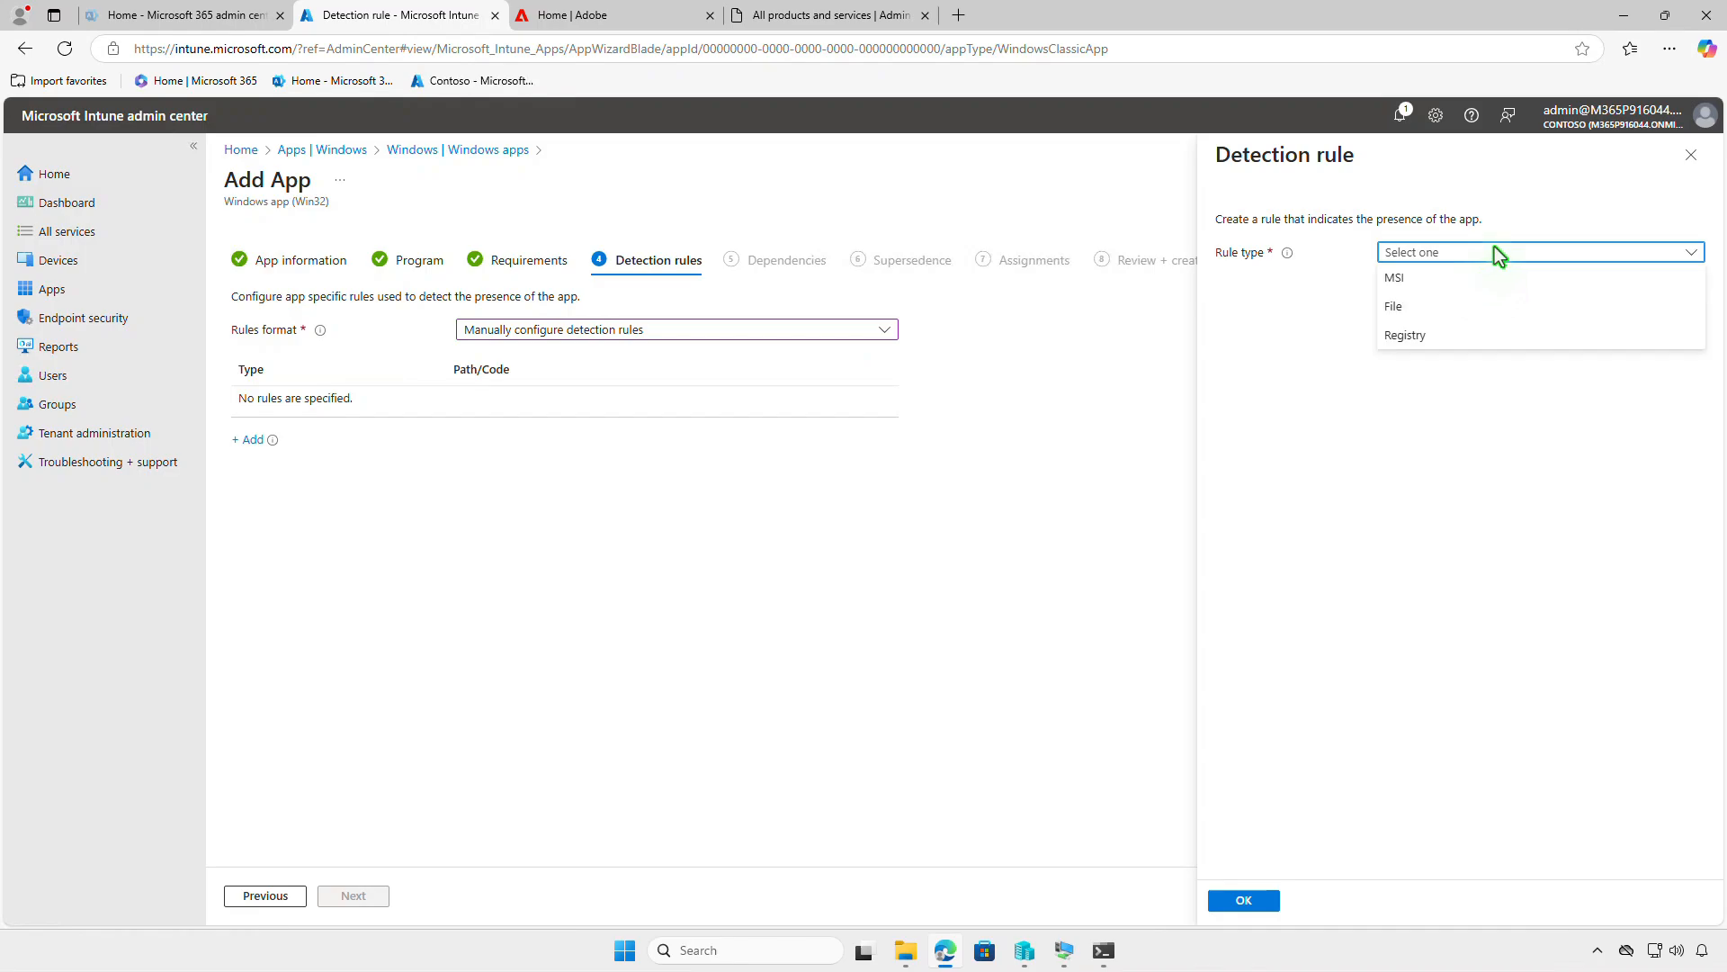
click(1488, 277)
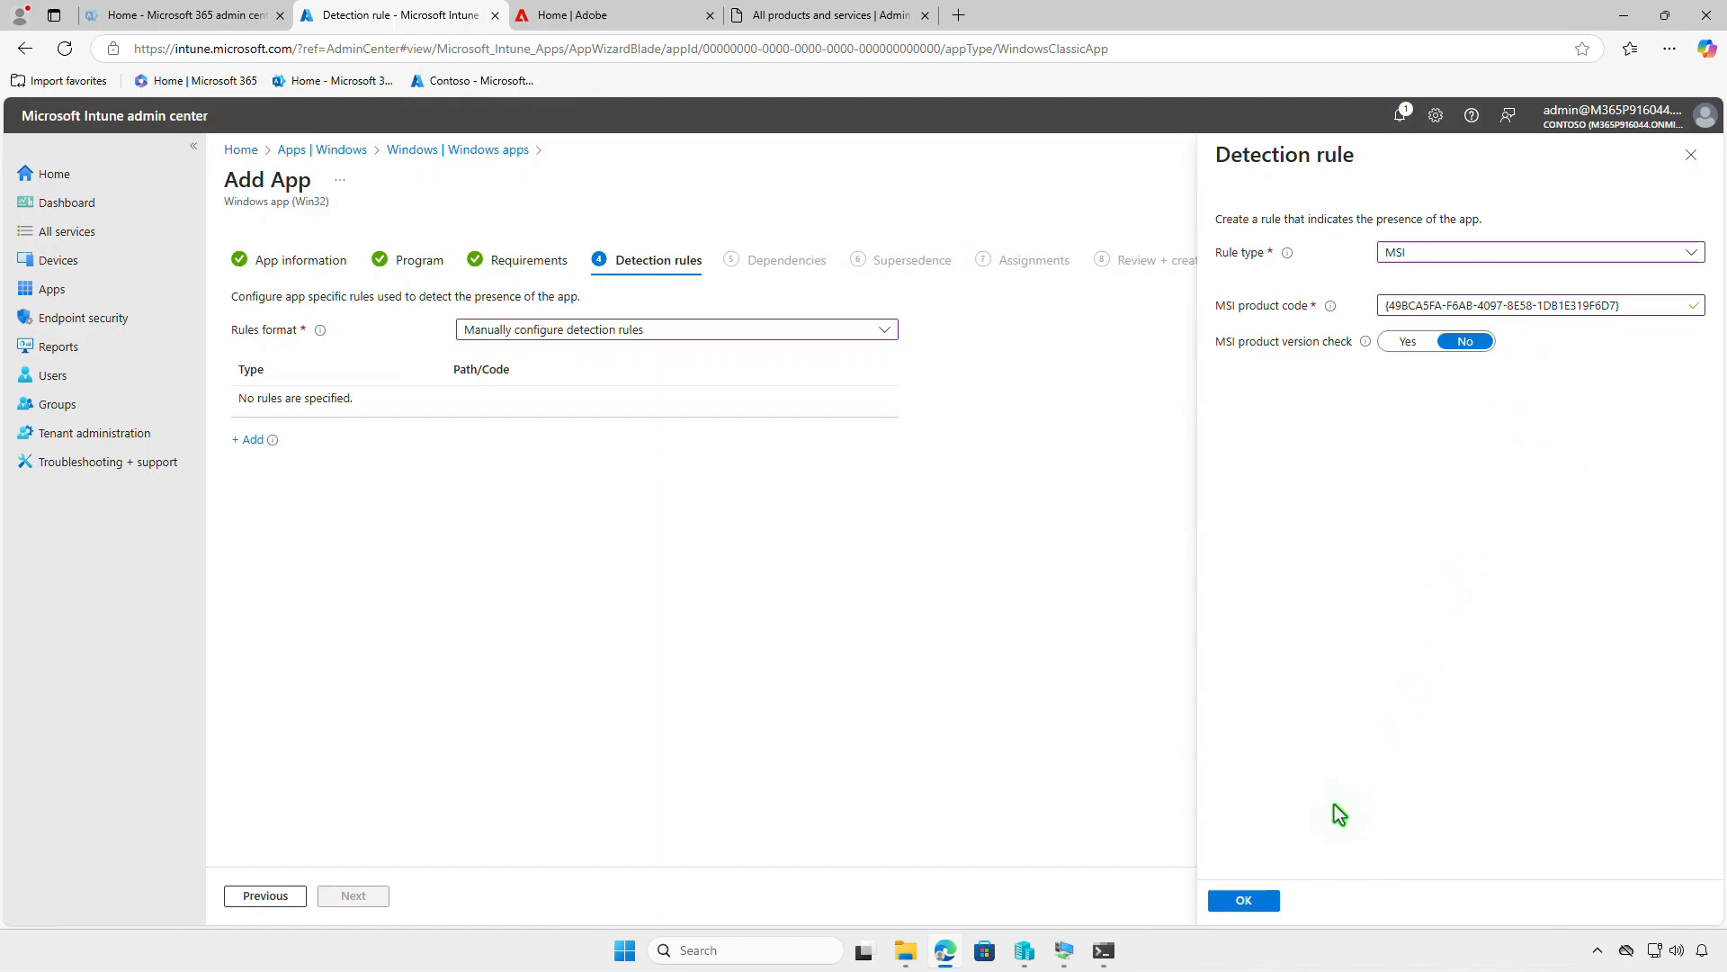
click(1260, 897)
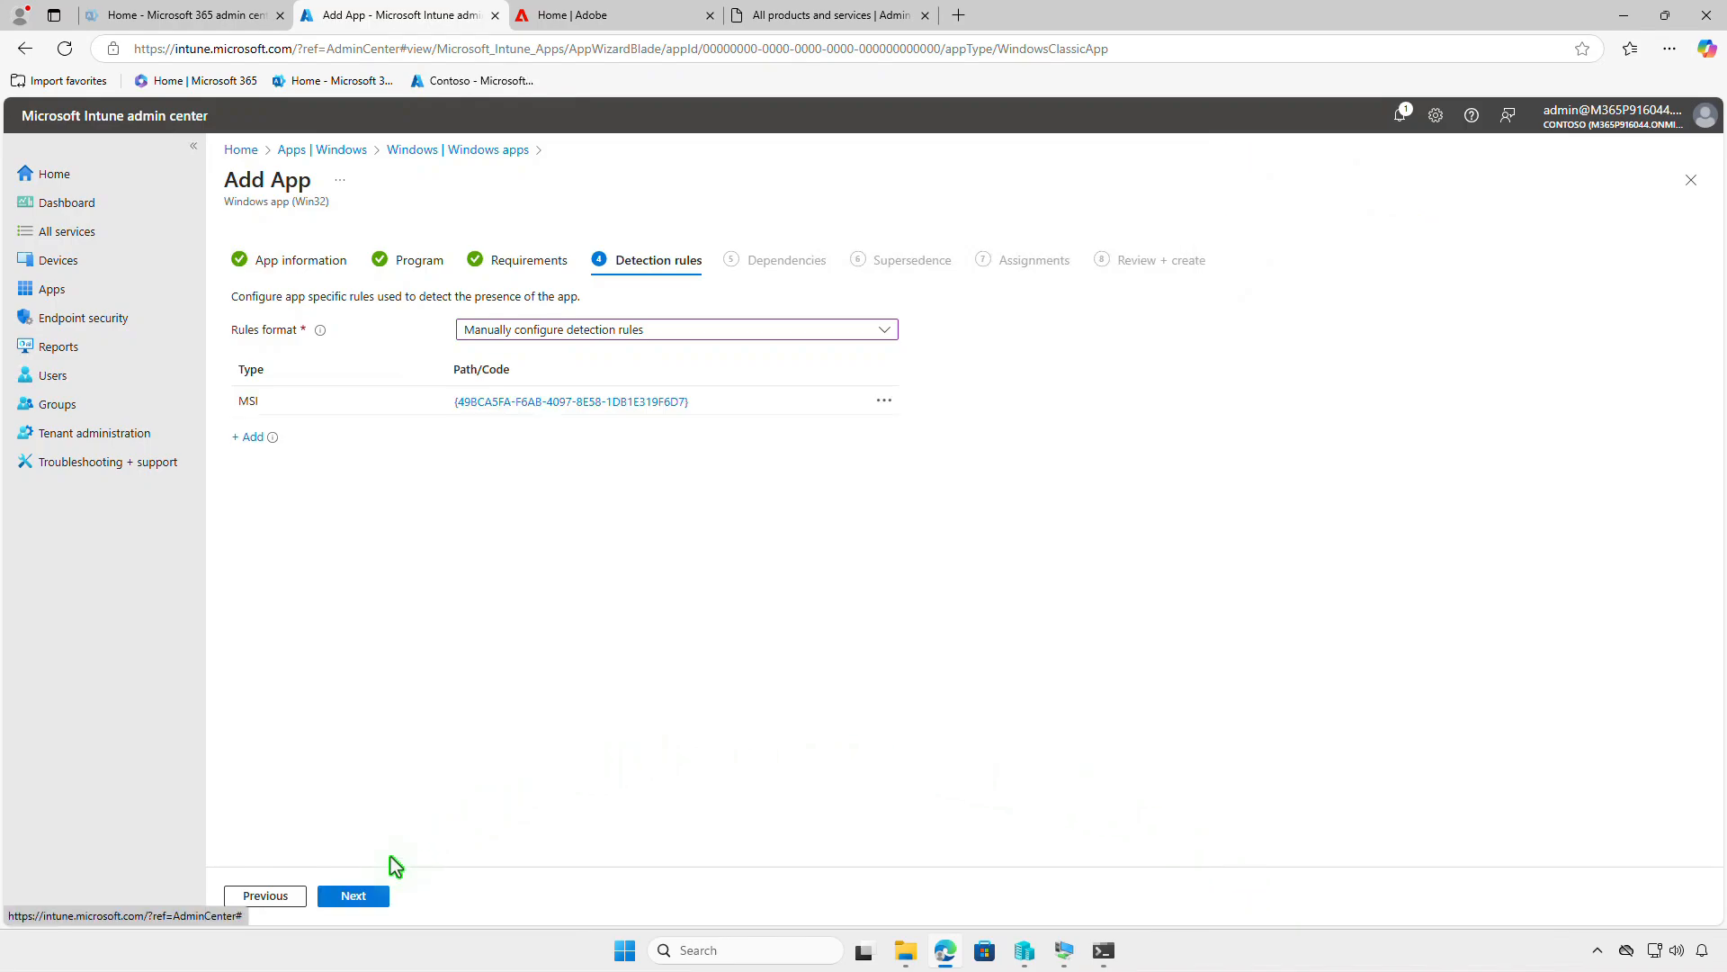
click(354, 896)
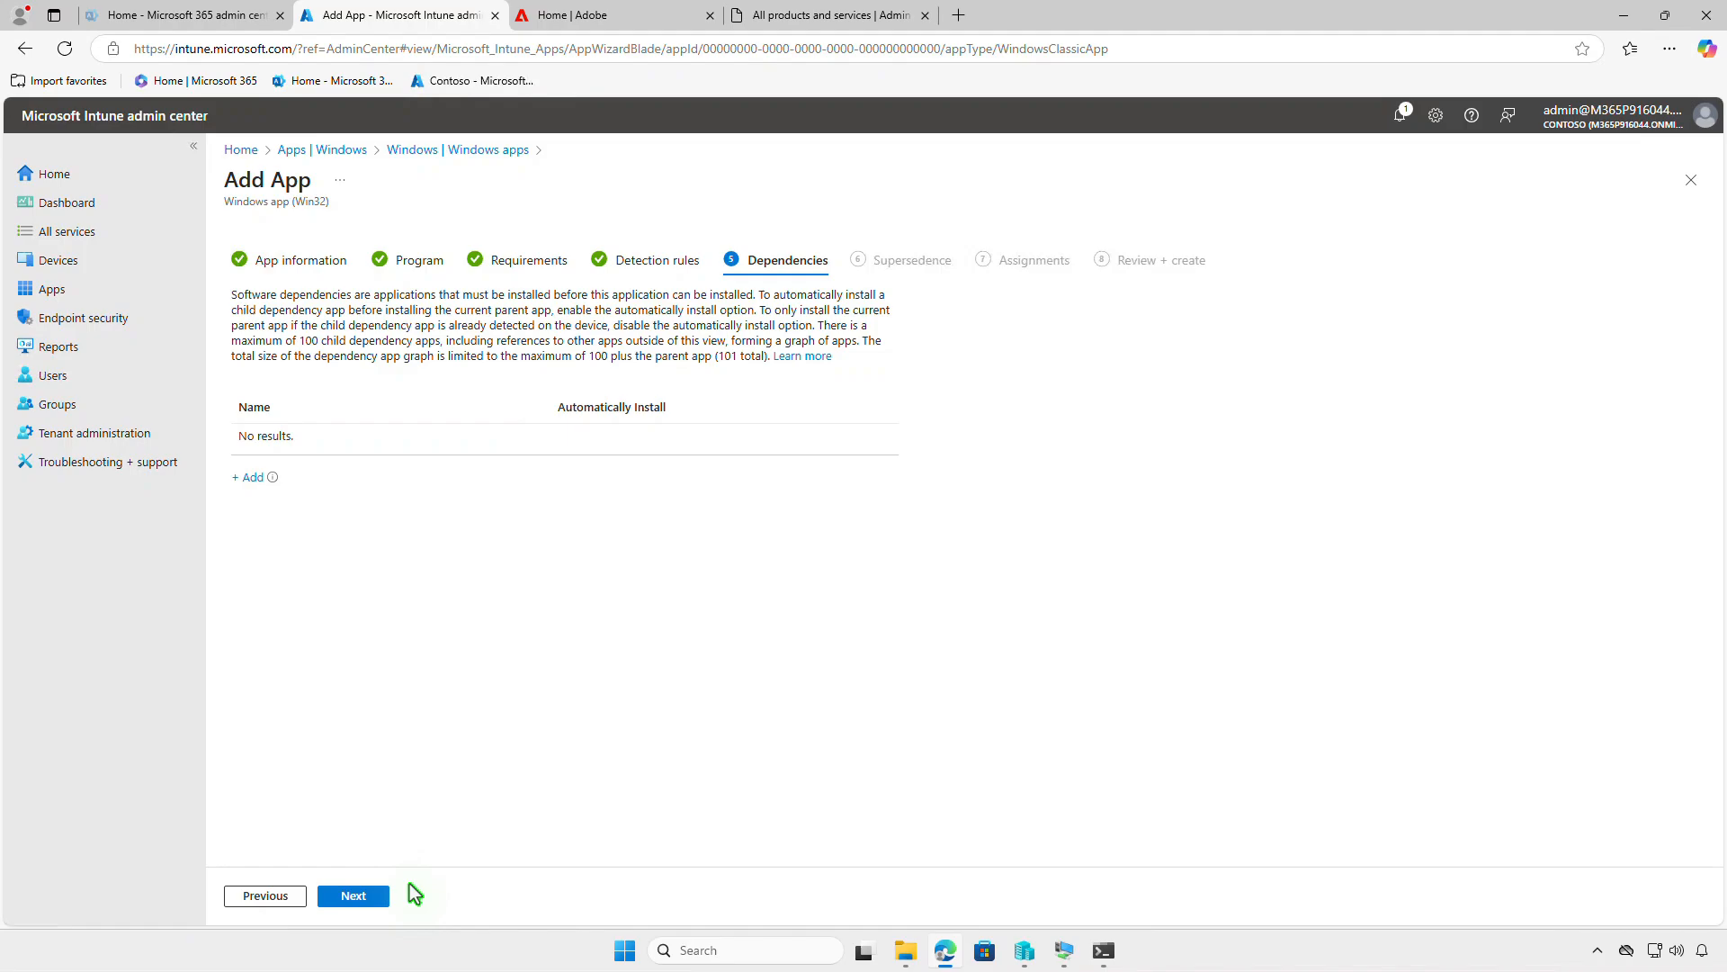
- Leave dependencies and supersedence empty and add the Test_Devices group as a required assignment
click(353, 896)
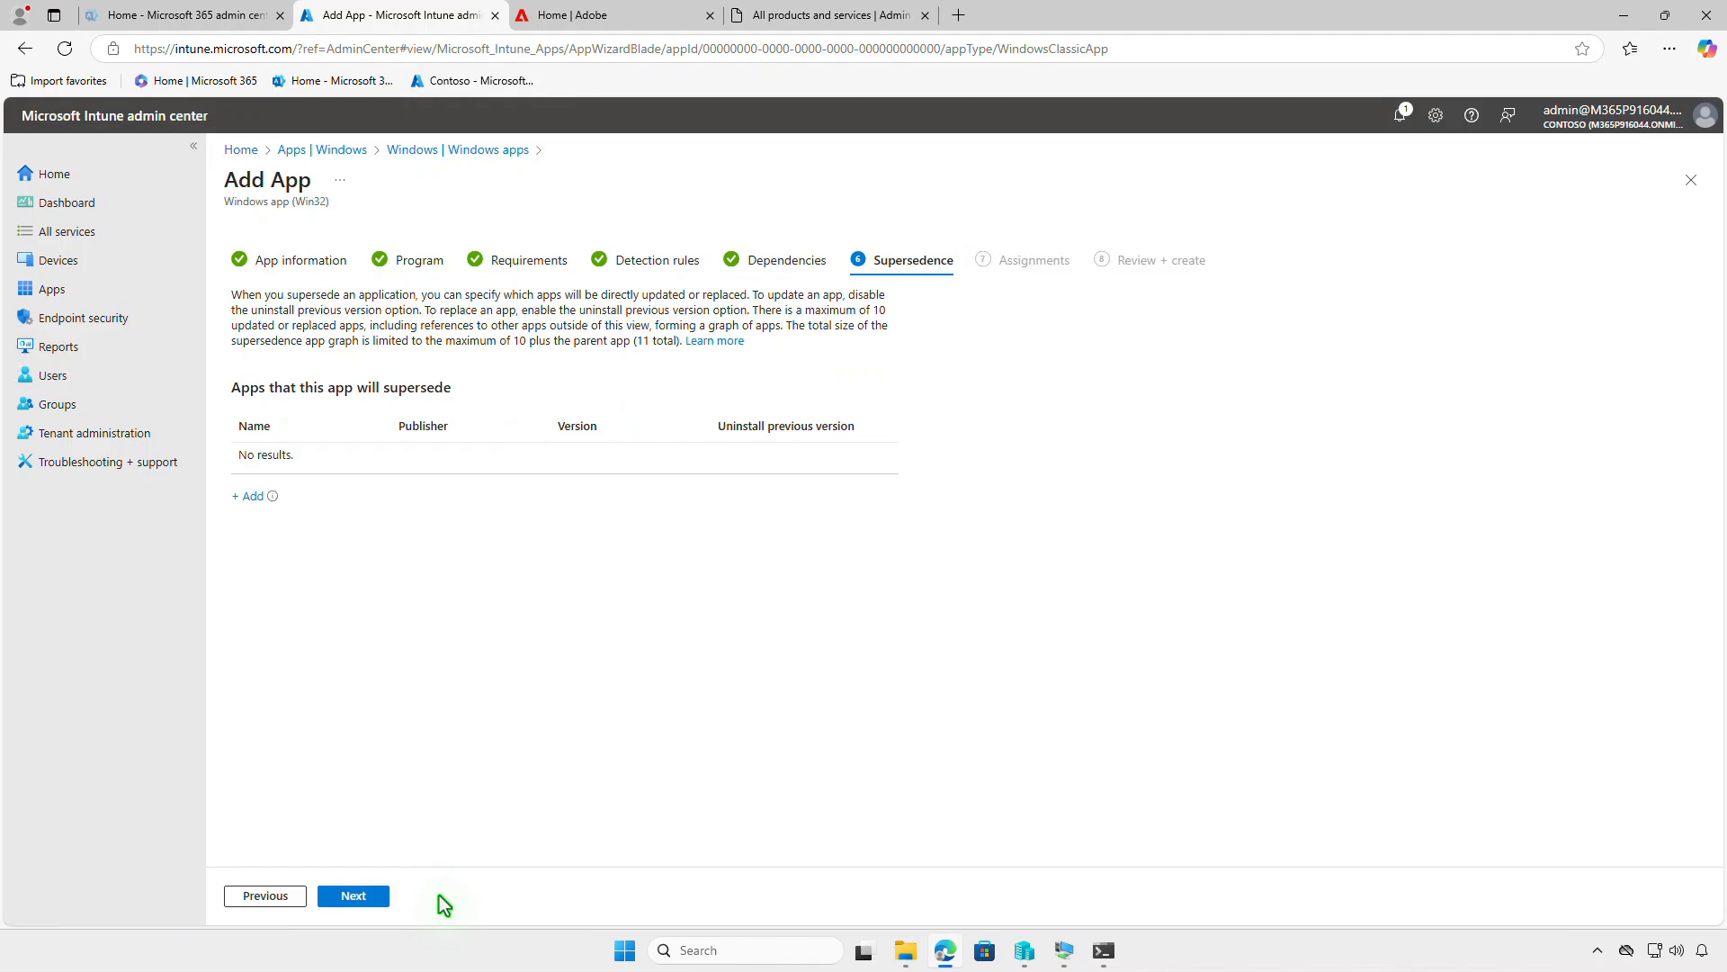
click(375, 895)
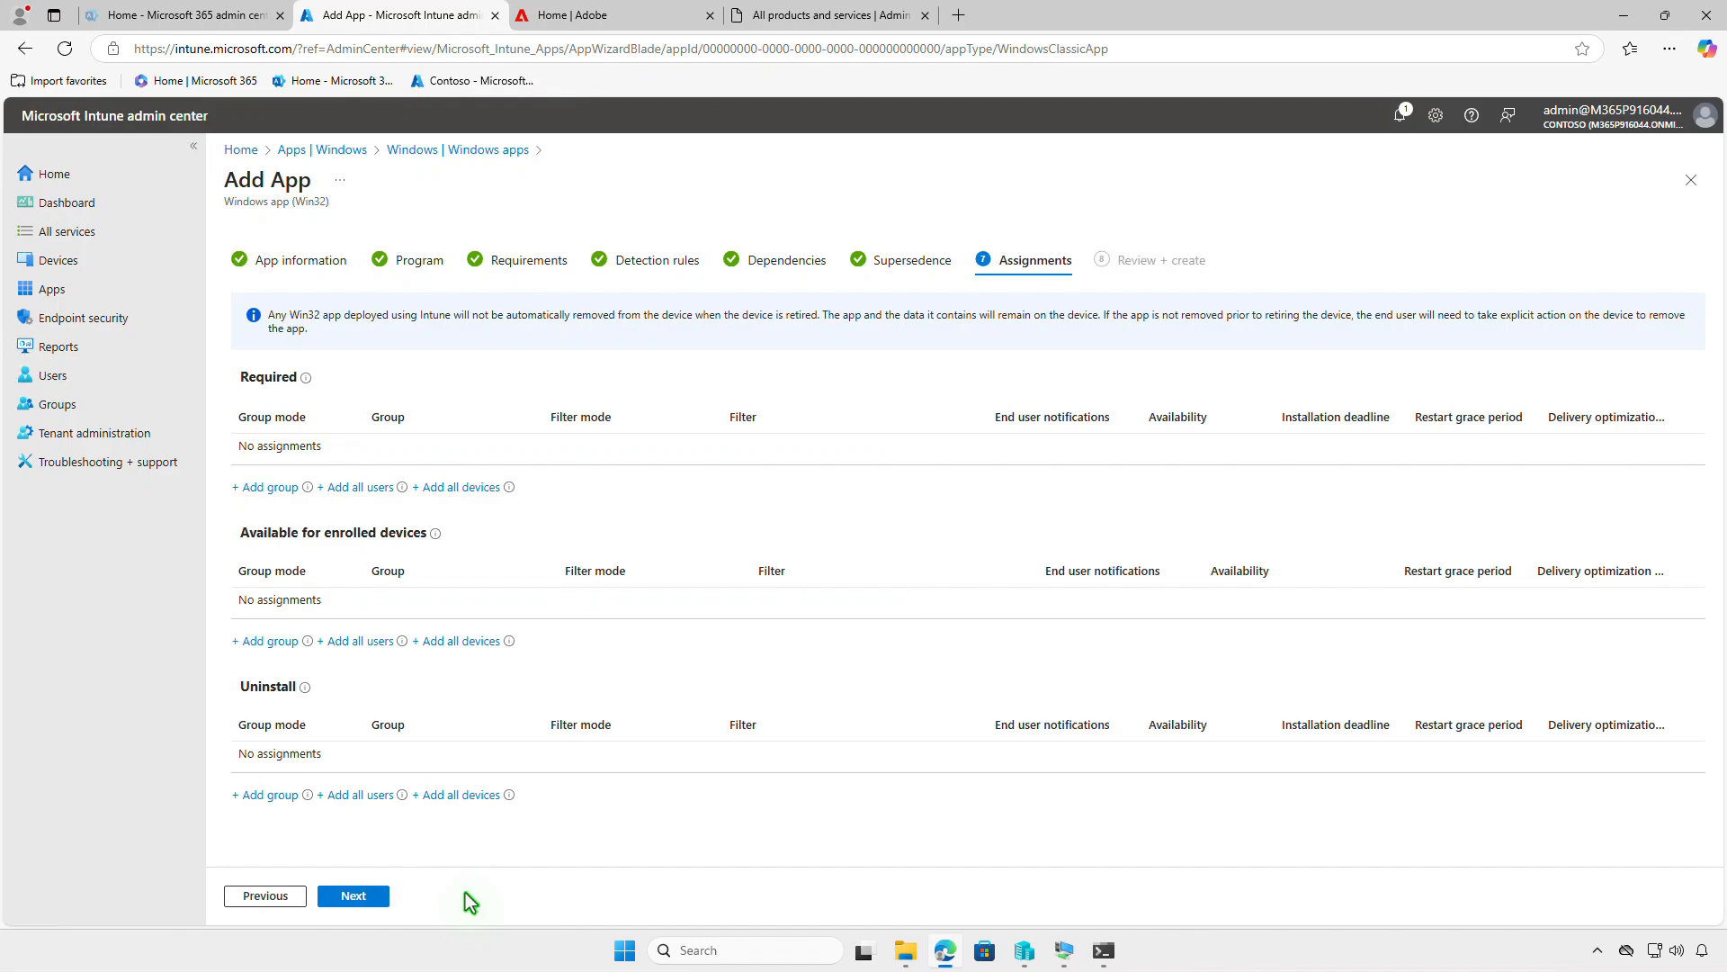
click(293, 494)
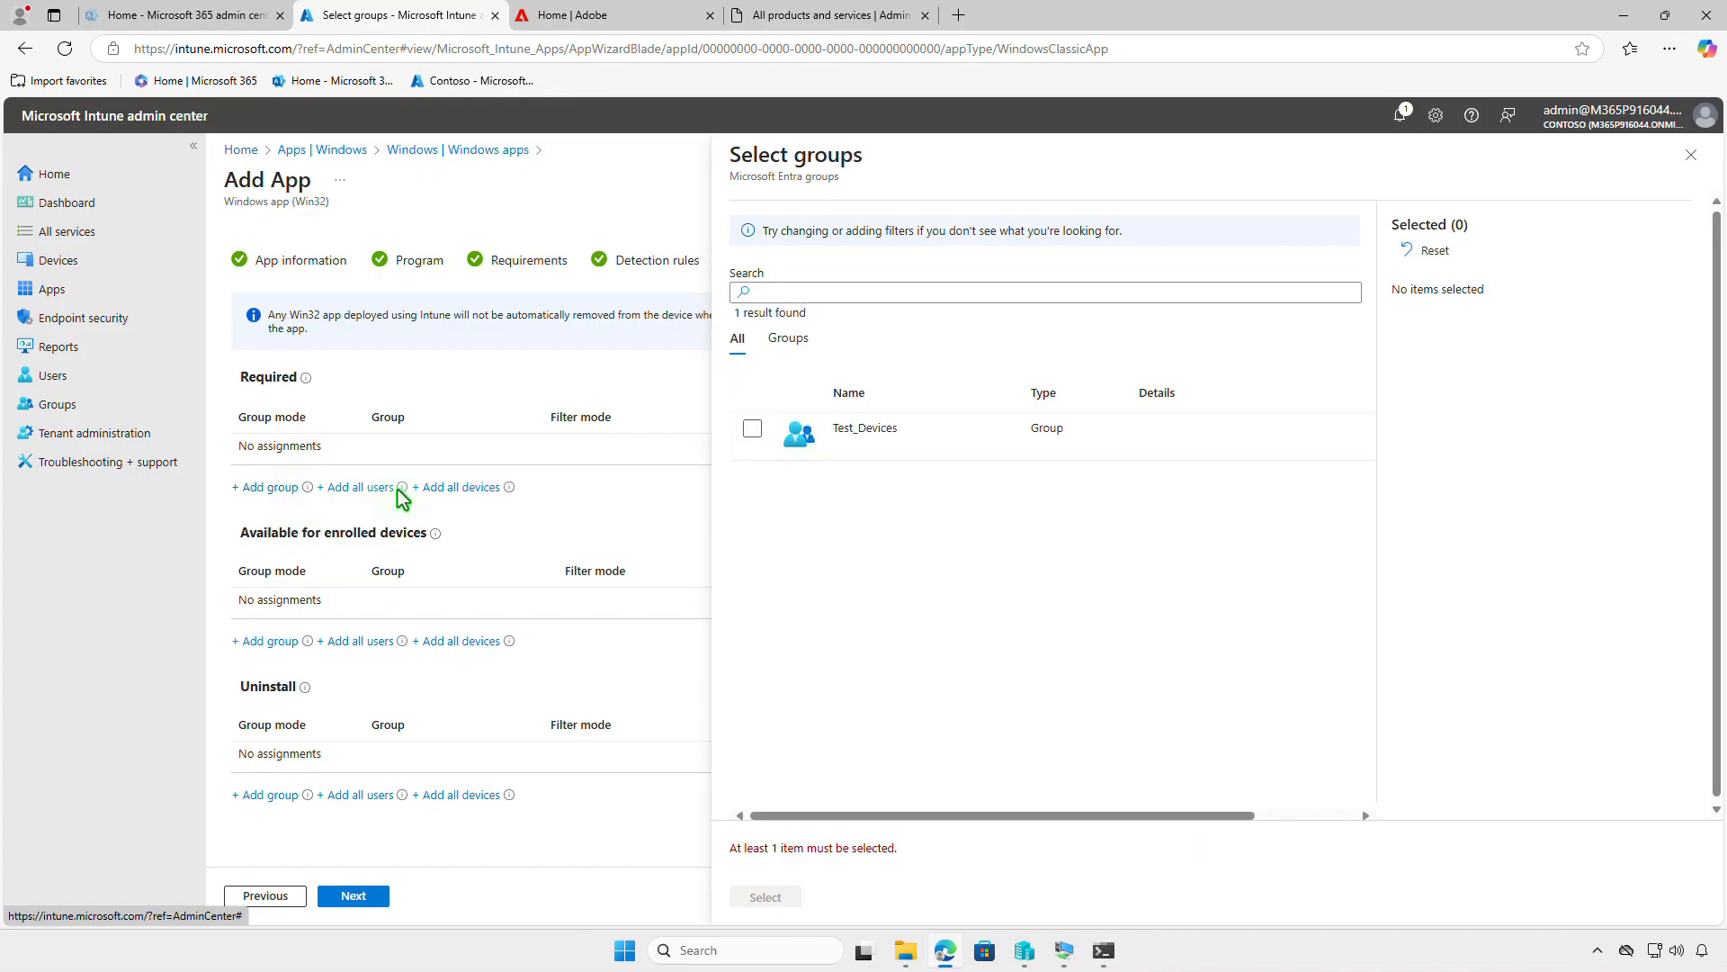
click(753, 429)
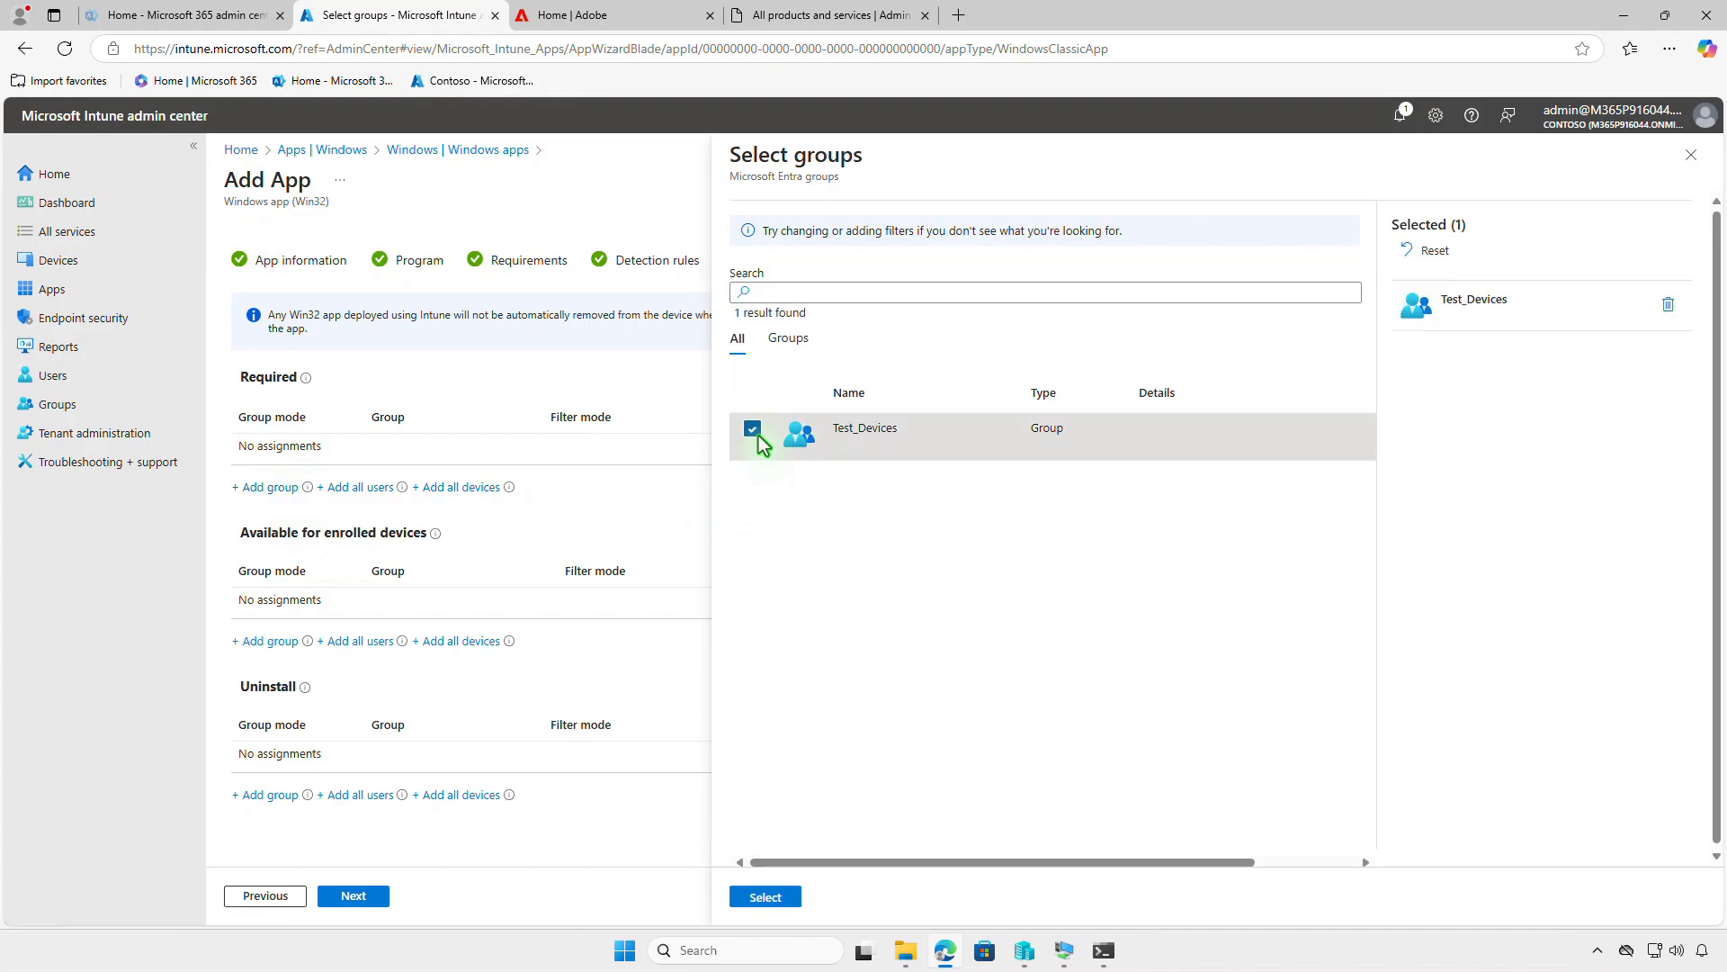
click(792, 899)
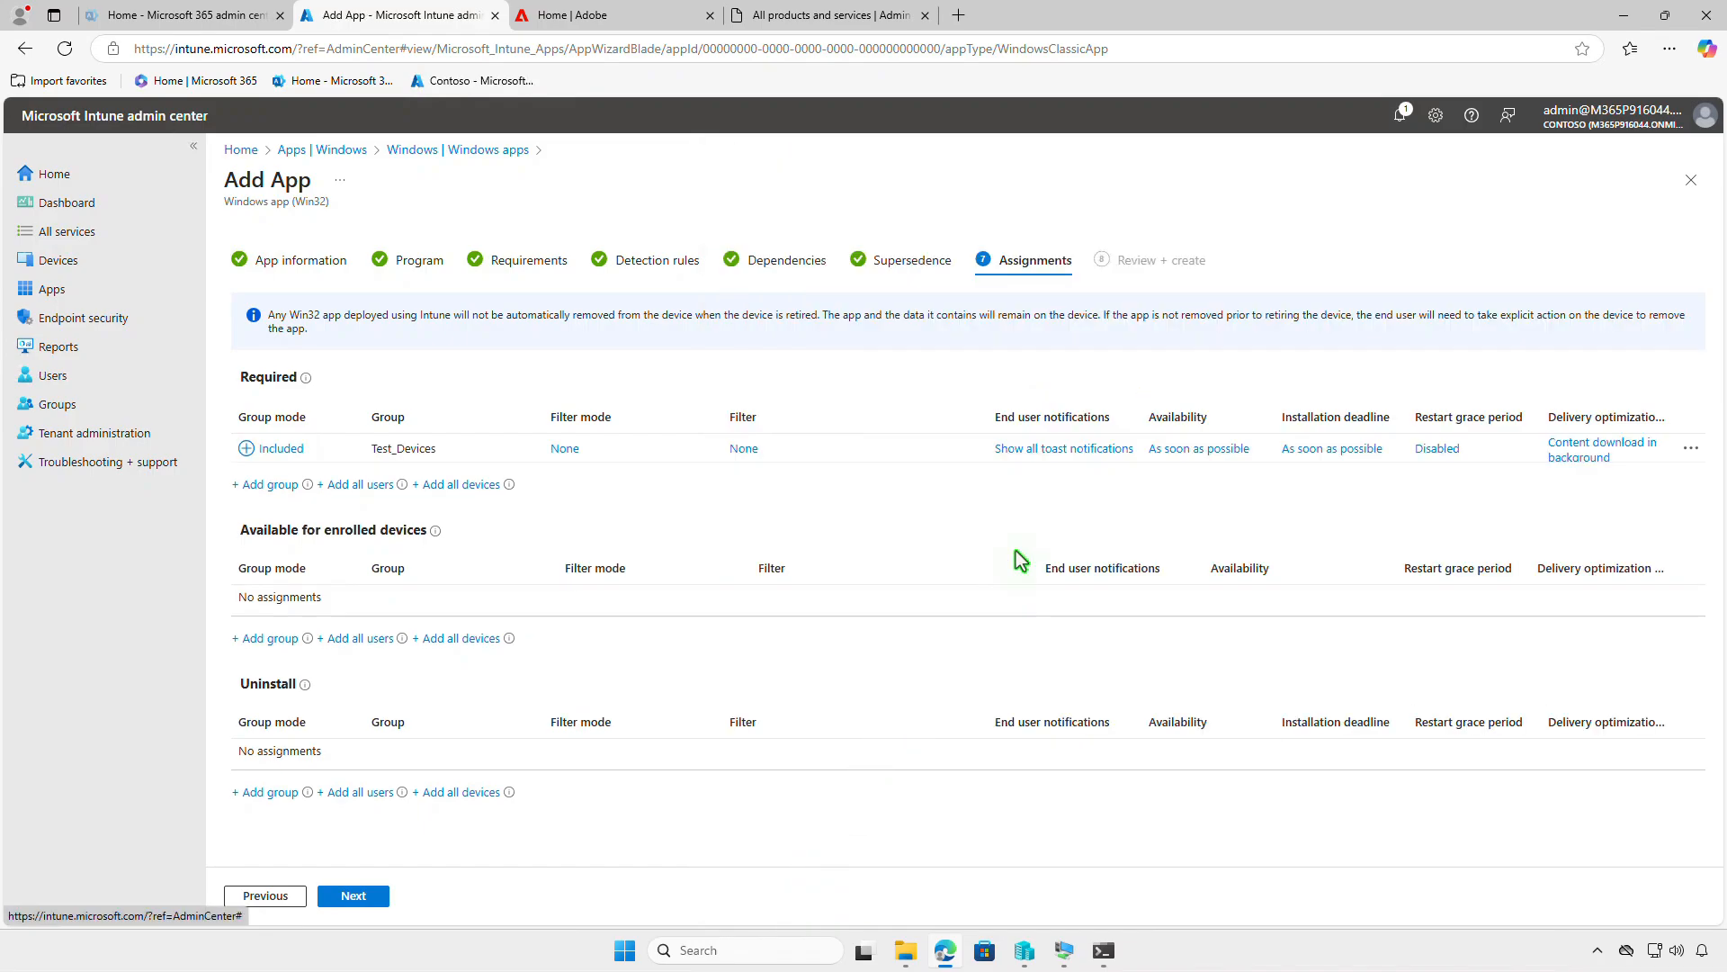
- Review the Test_Devices assignment settings without changing them, create the Adobe Illustrator app and check the upload notifications
click(1064, 450)
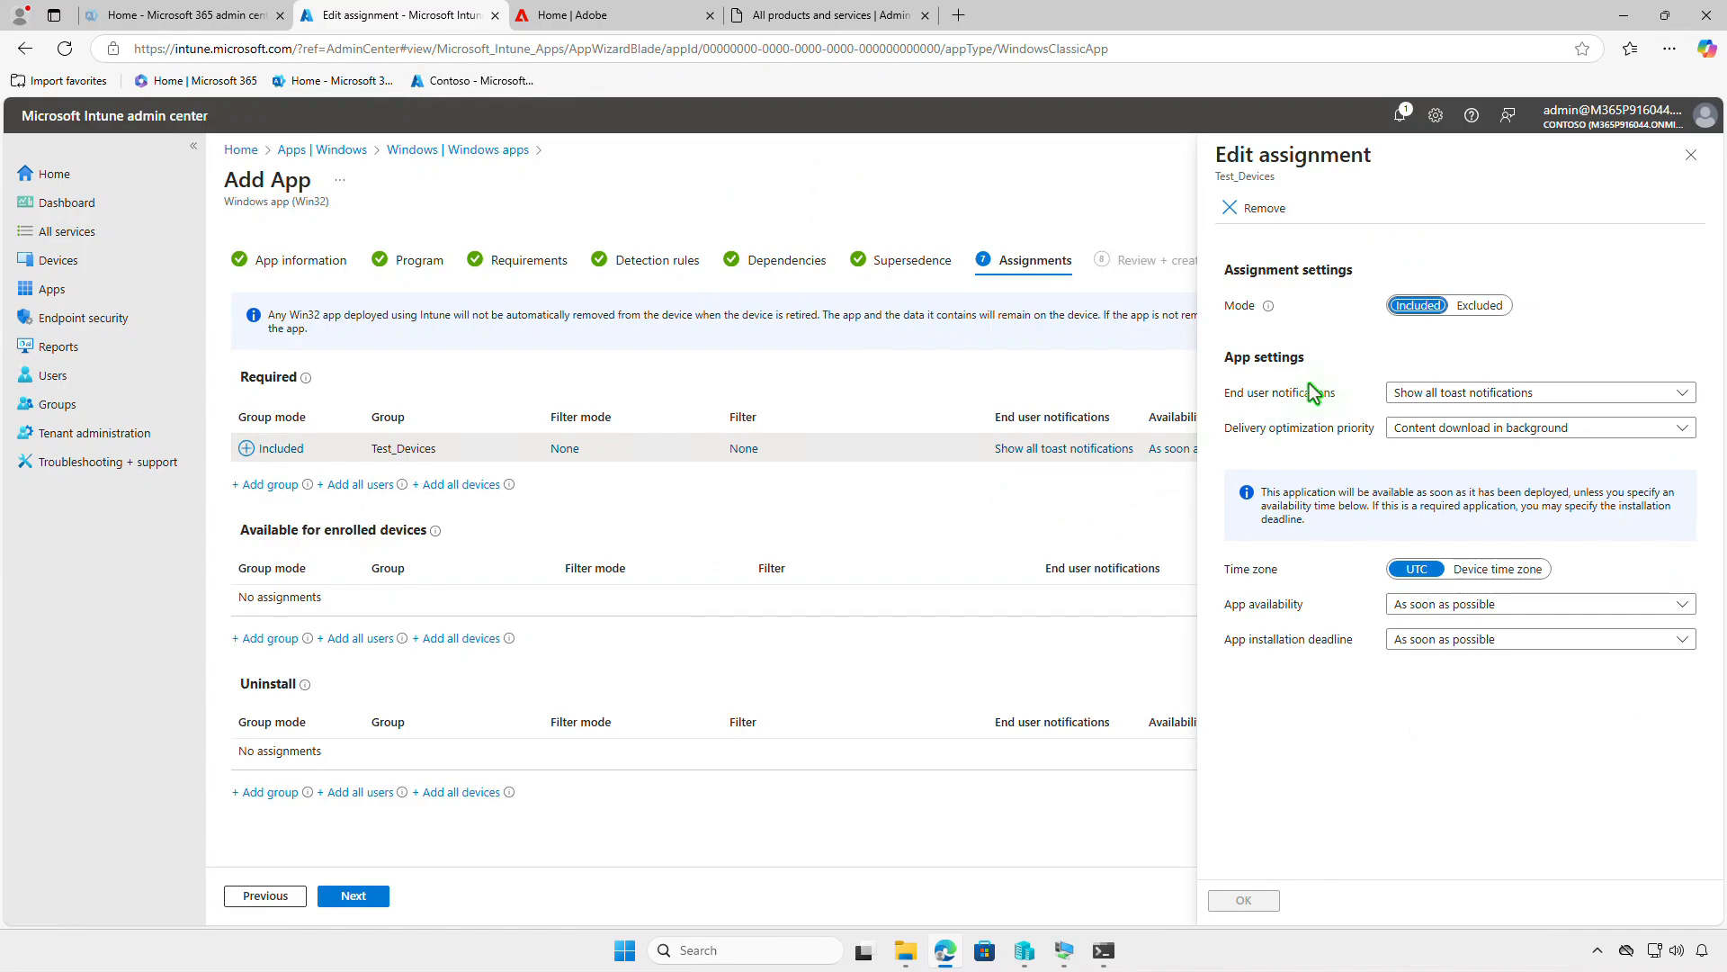
click(1691, 155)
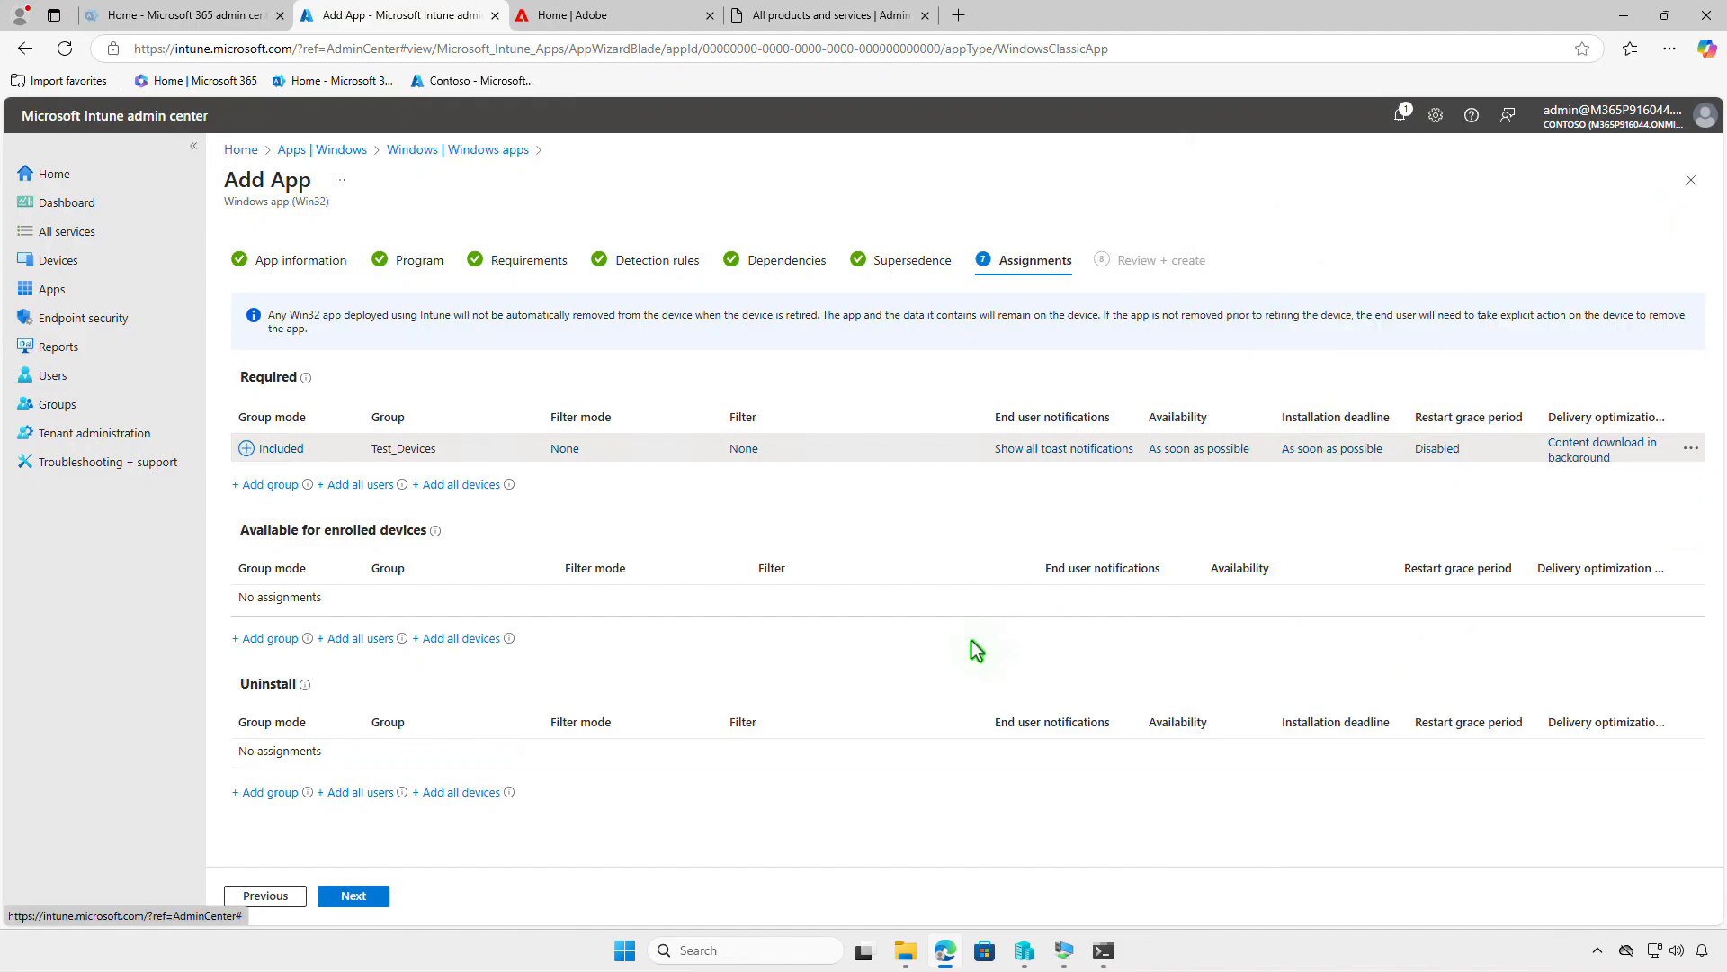
click(376, 896)
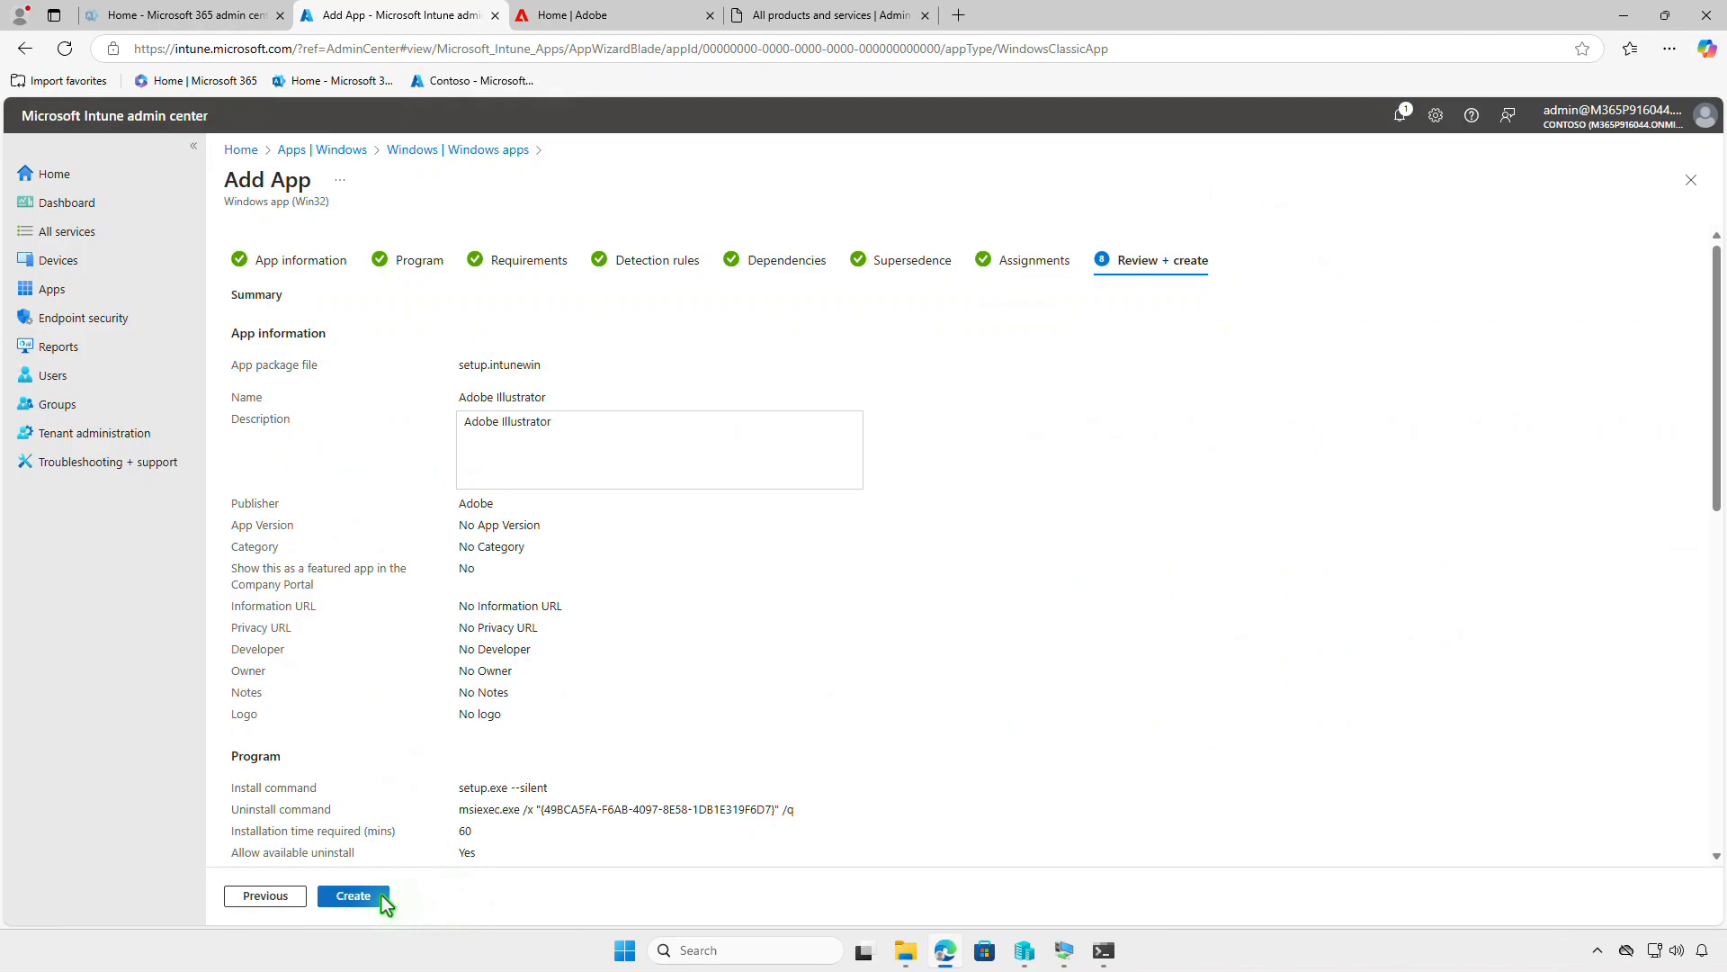
click(346, 897)
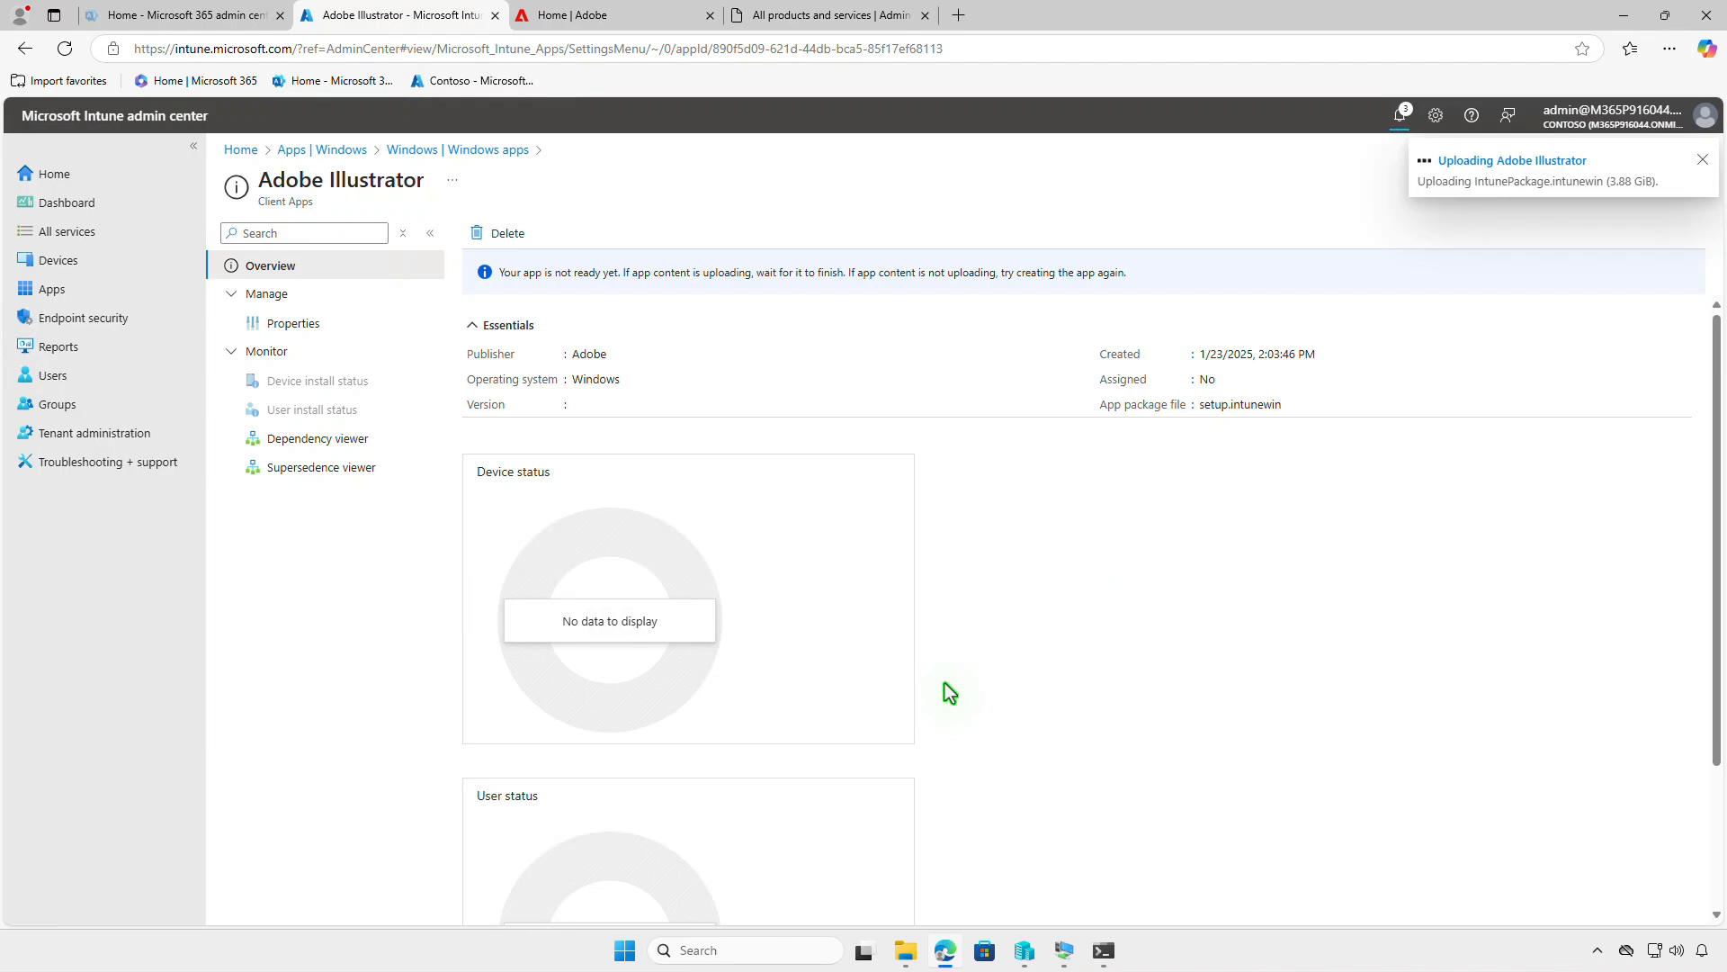
click(1402, 121)
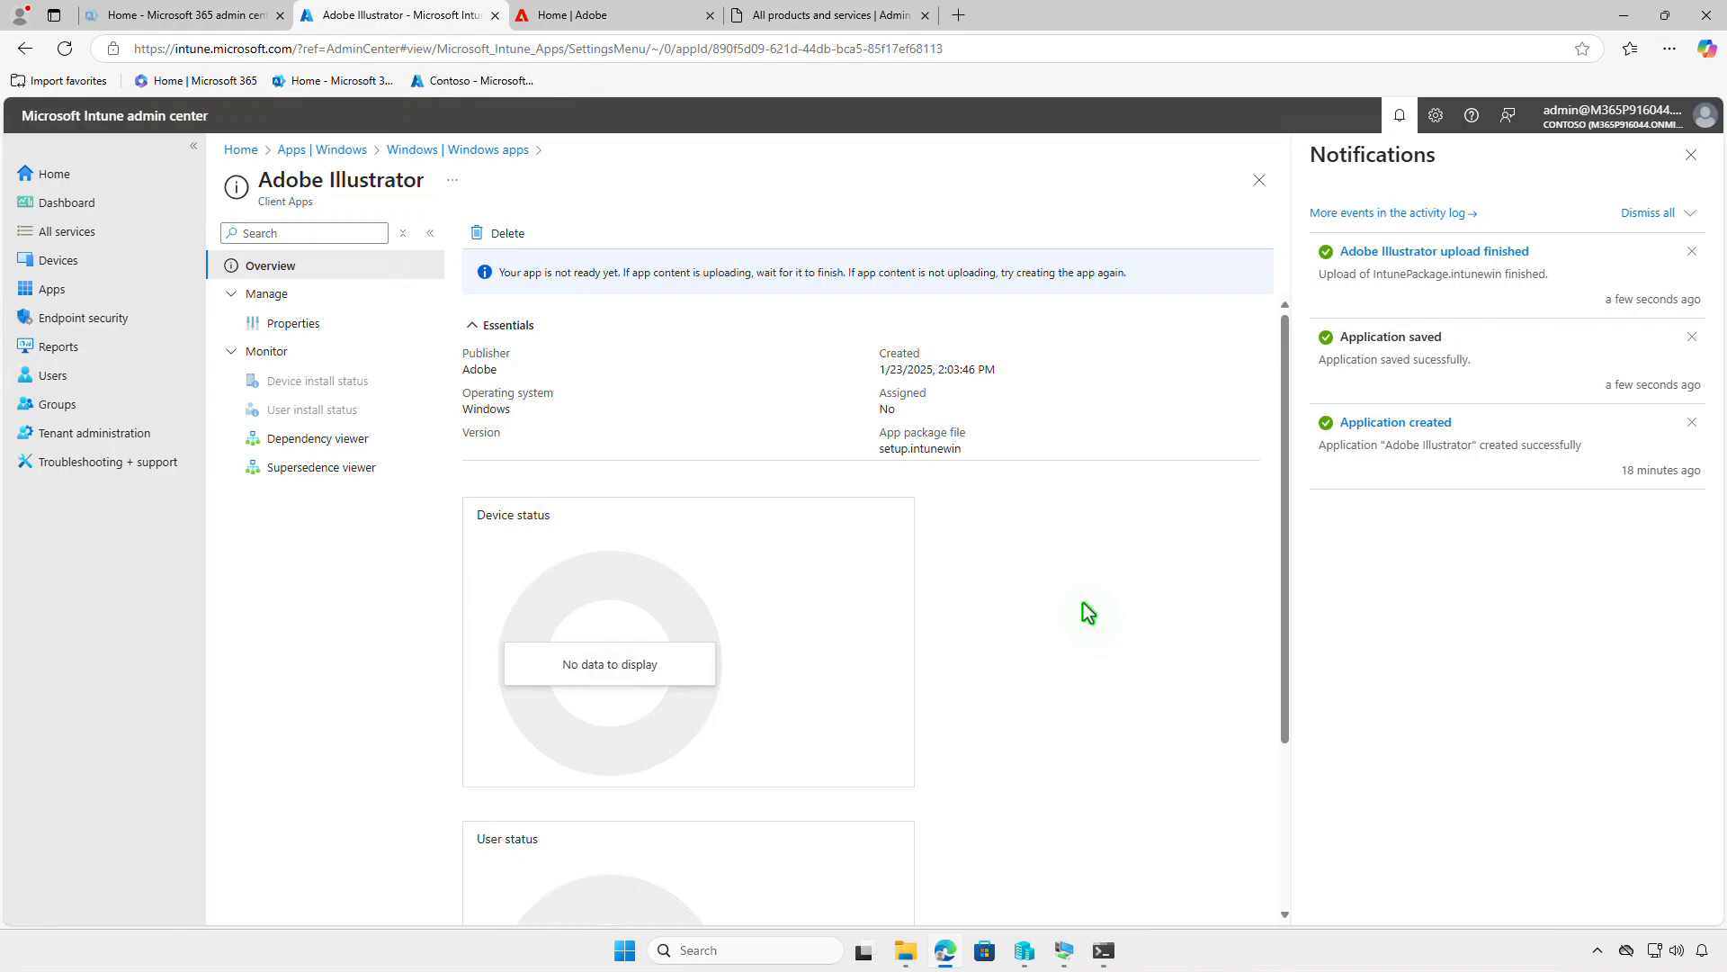
- Switch to the NOR-PC-001 virtual machine and sync the device with Intune from its work or school account info
click(1625, 16)
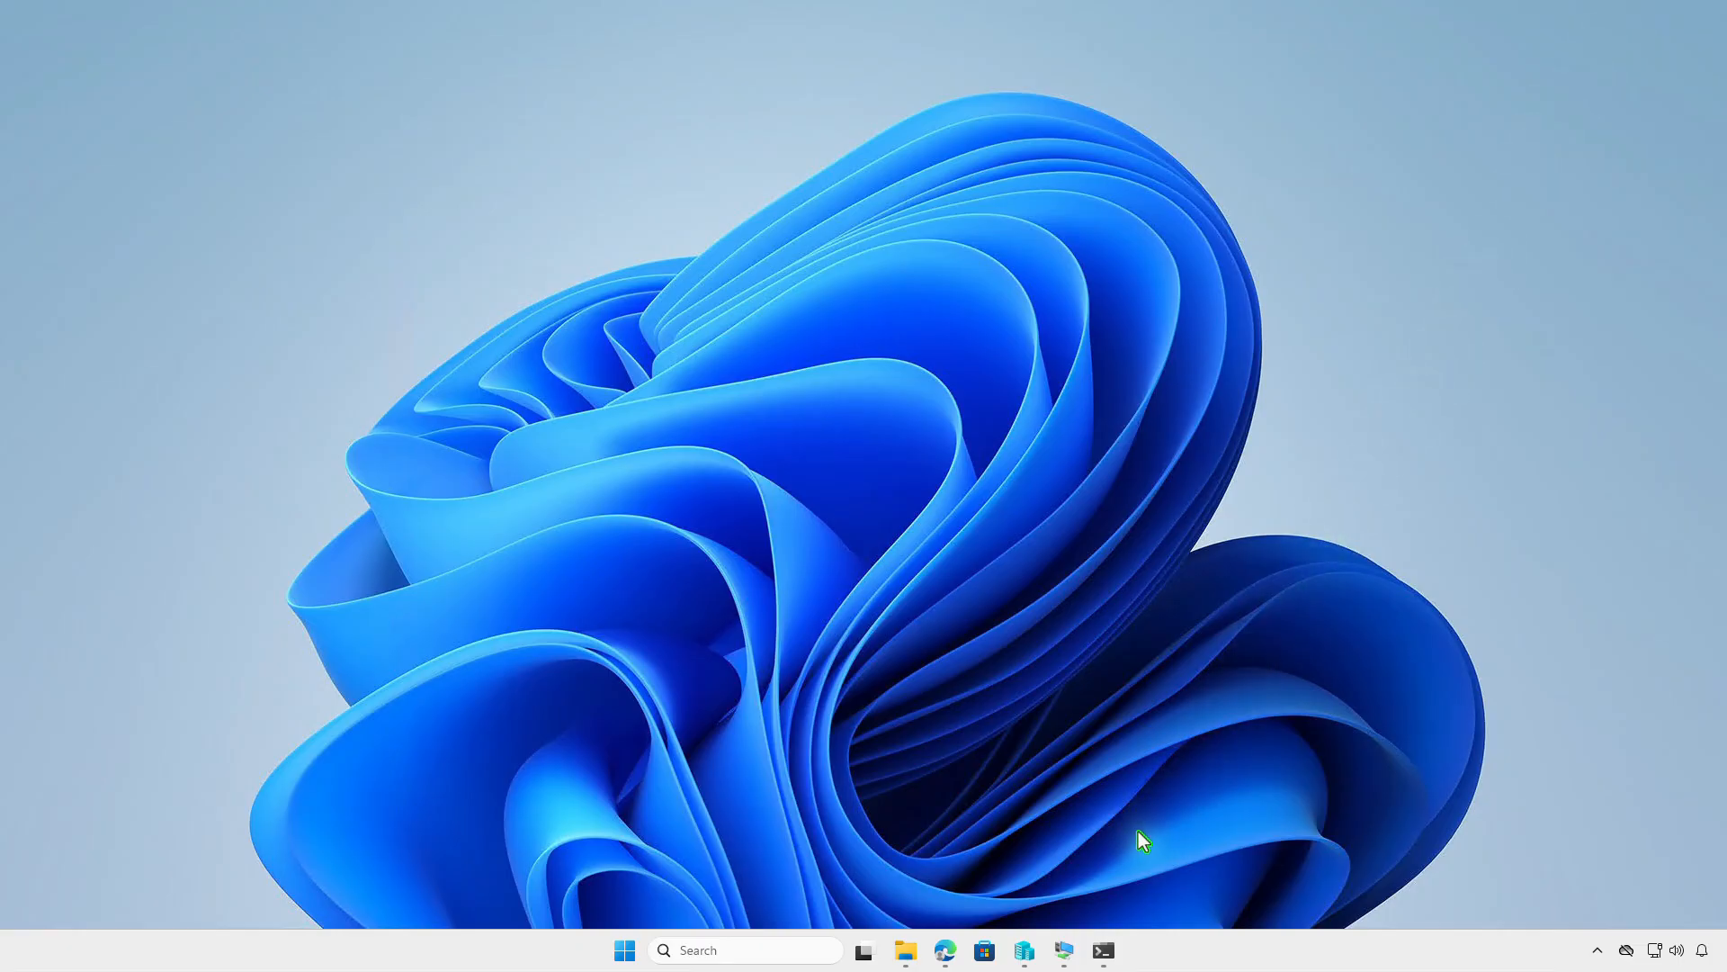
click(1065, 952)
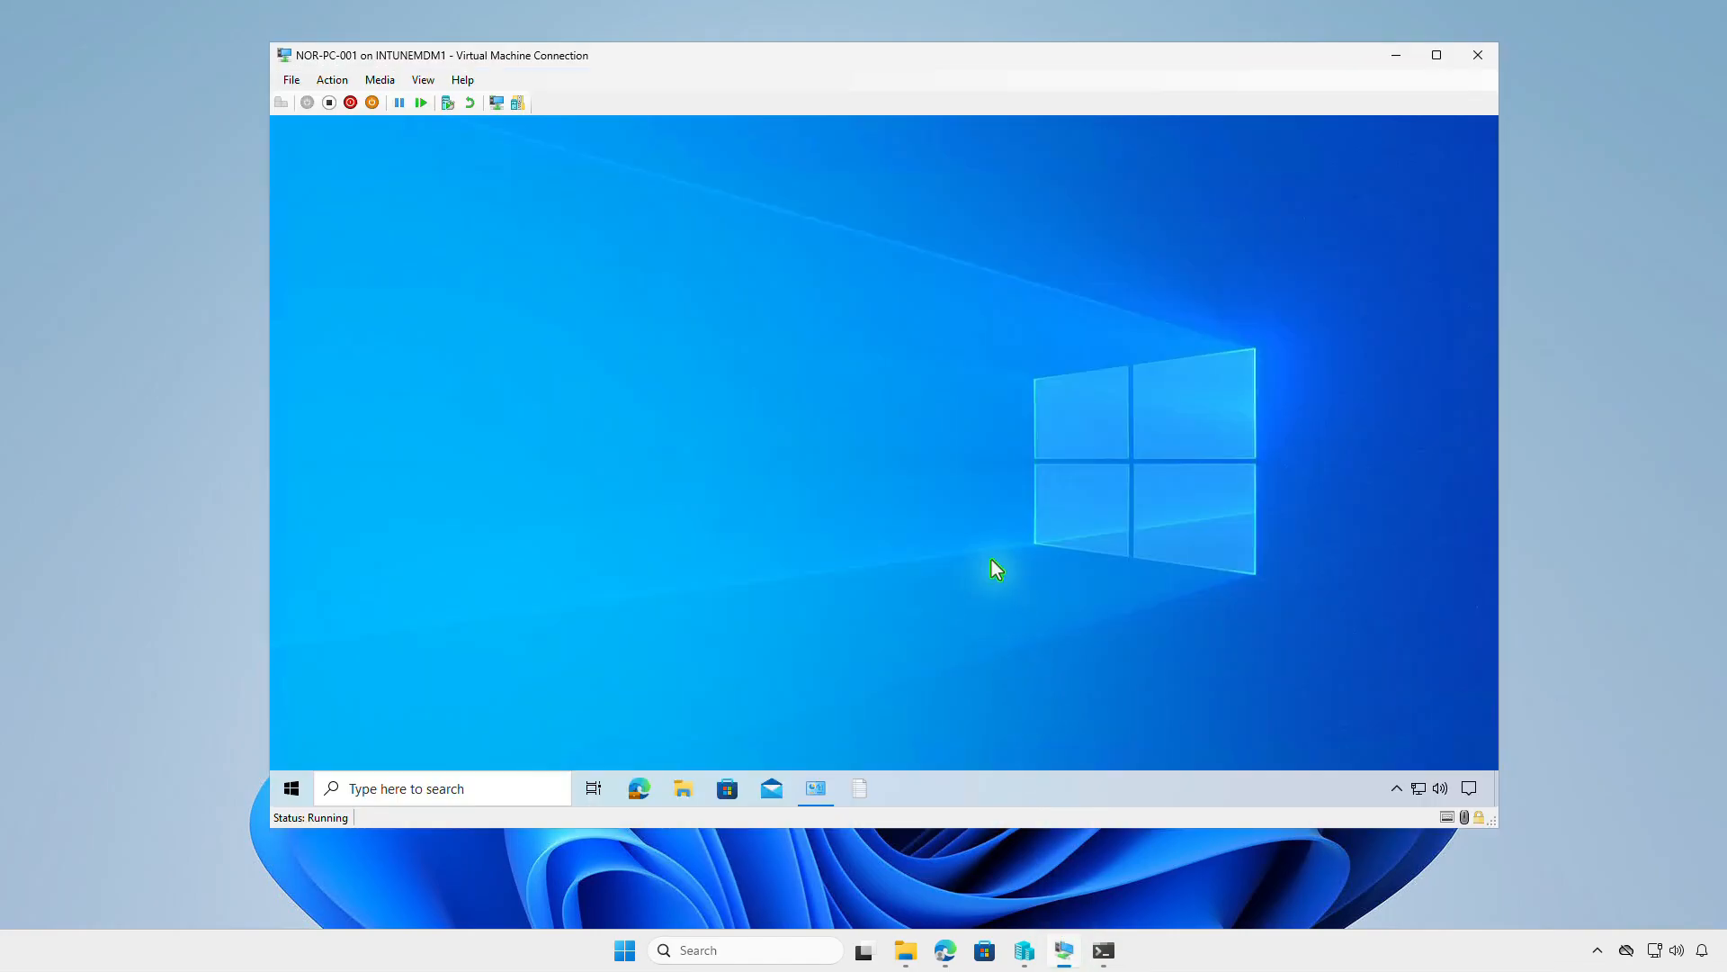
right_click(294, 790)
click(388, 611)
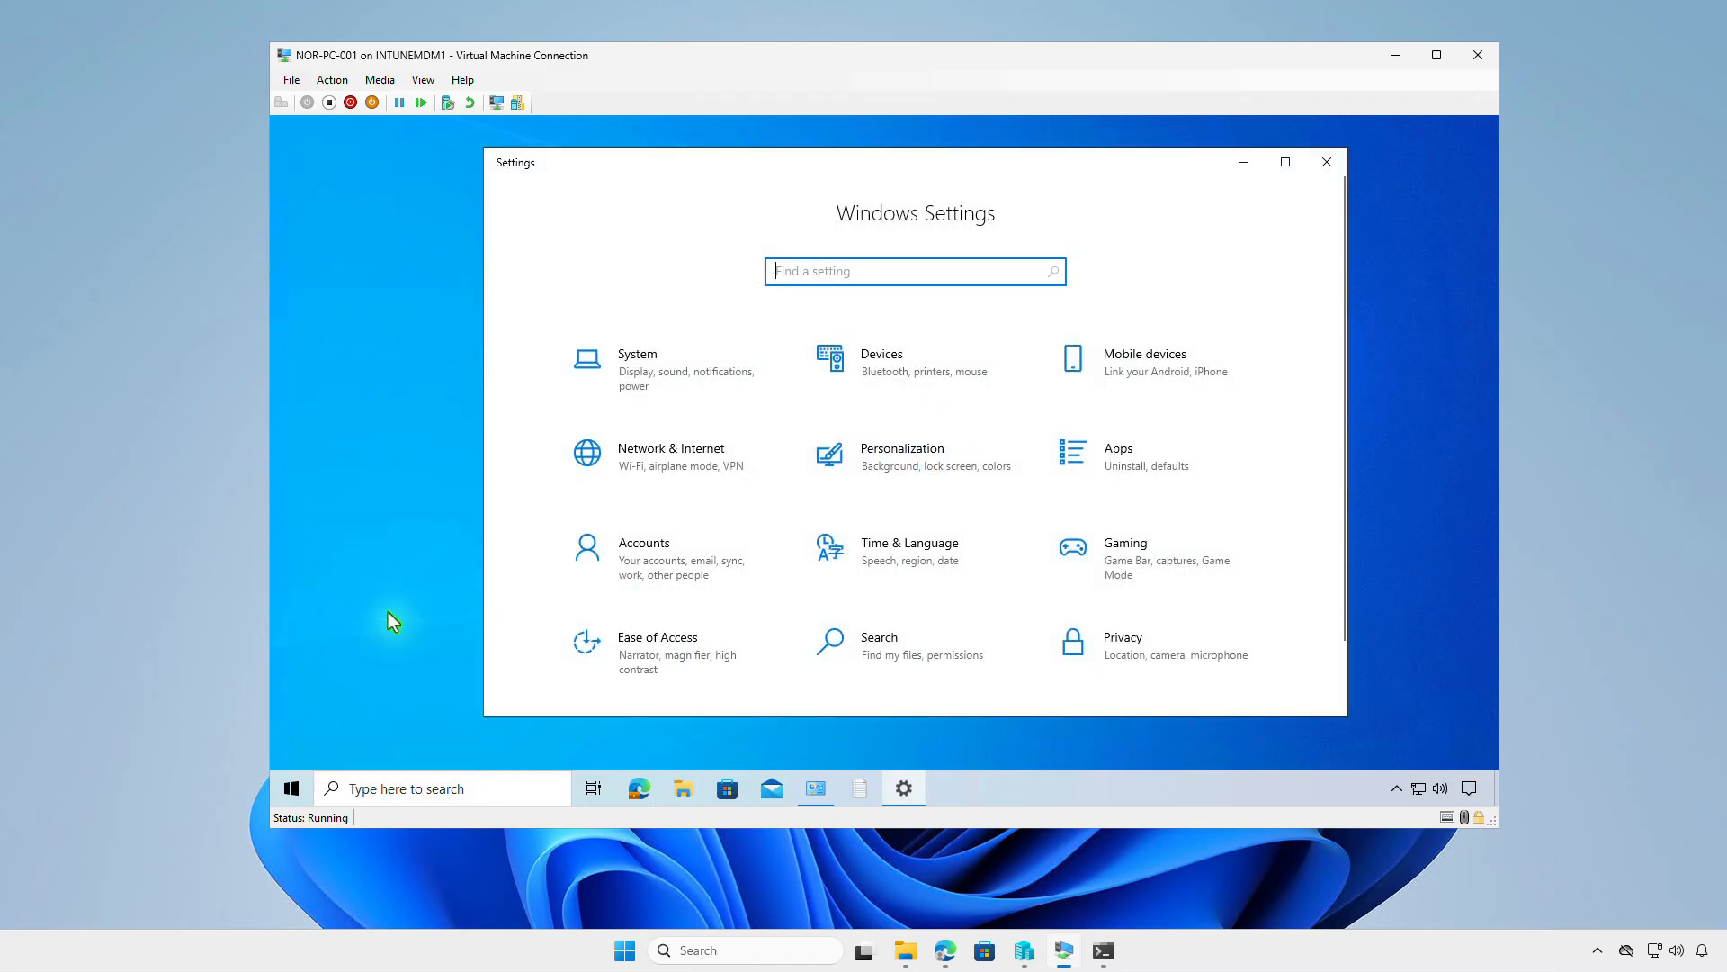
click(747, 569)
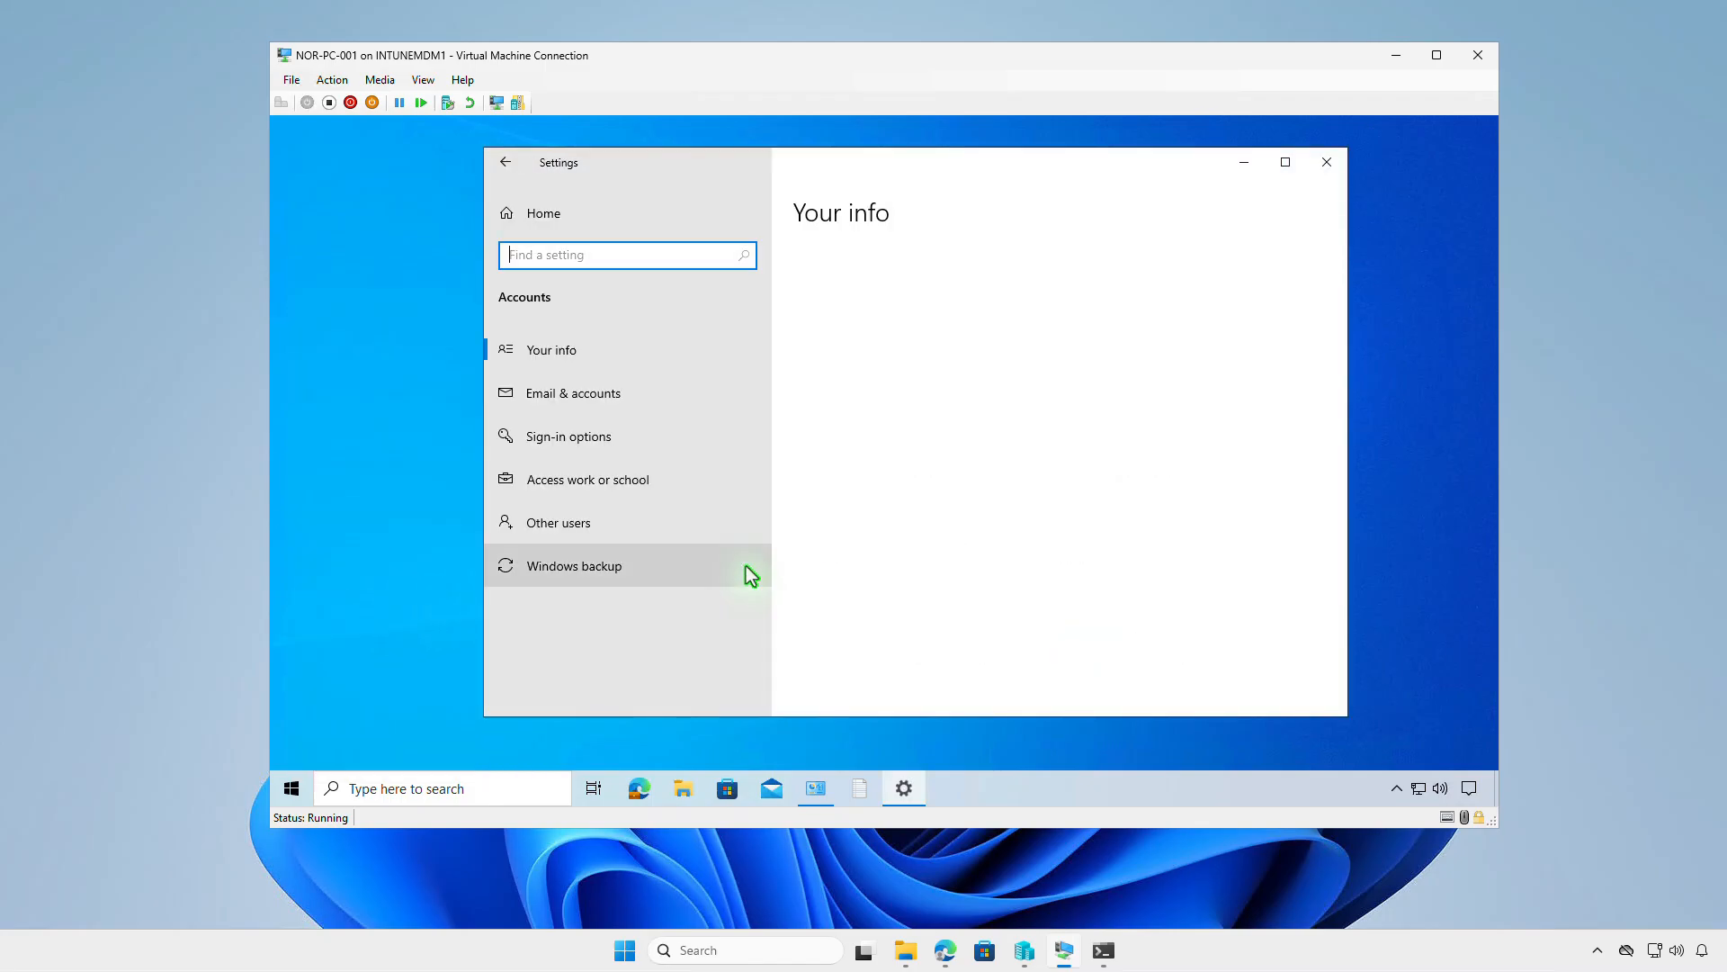
click(708, 491)
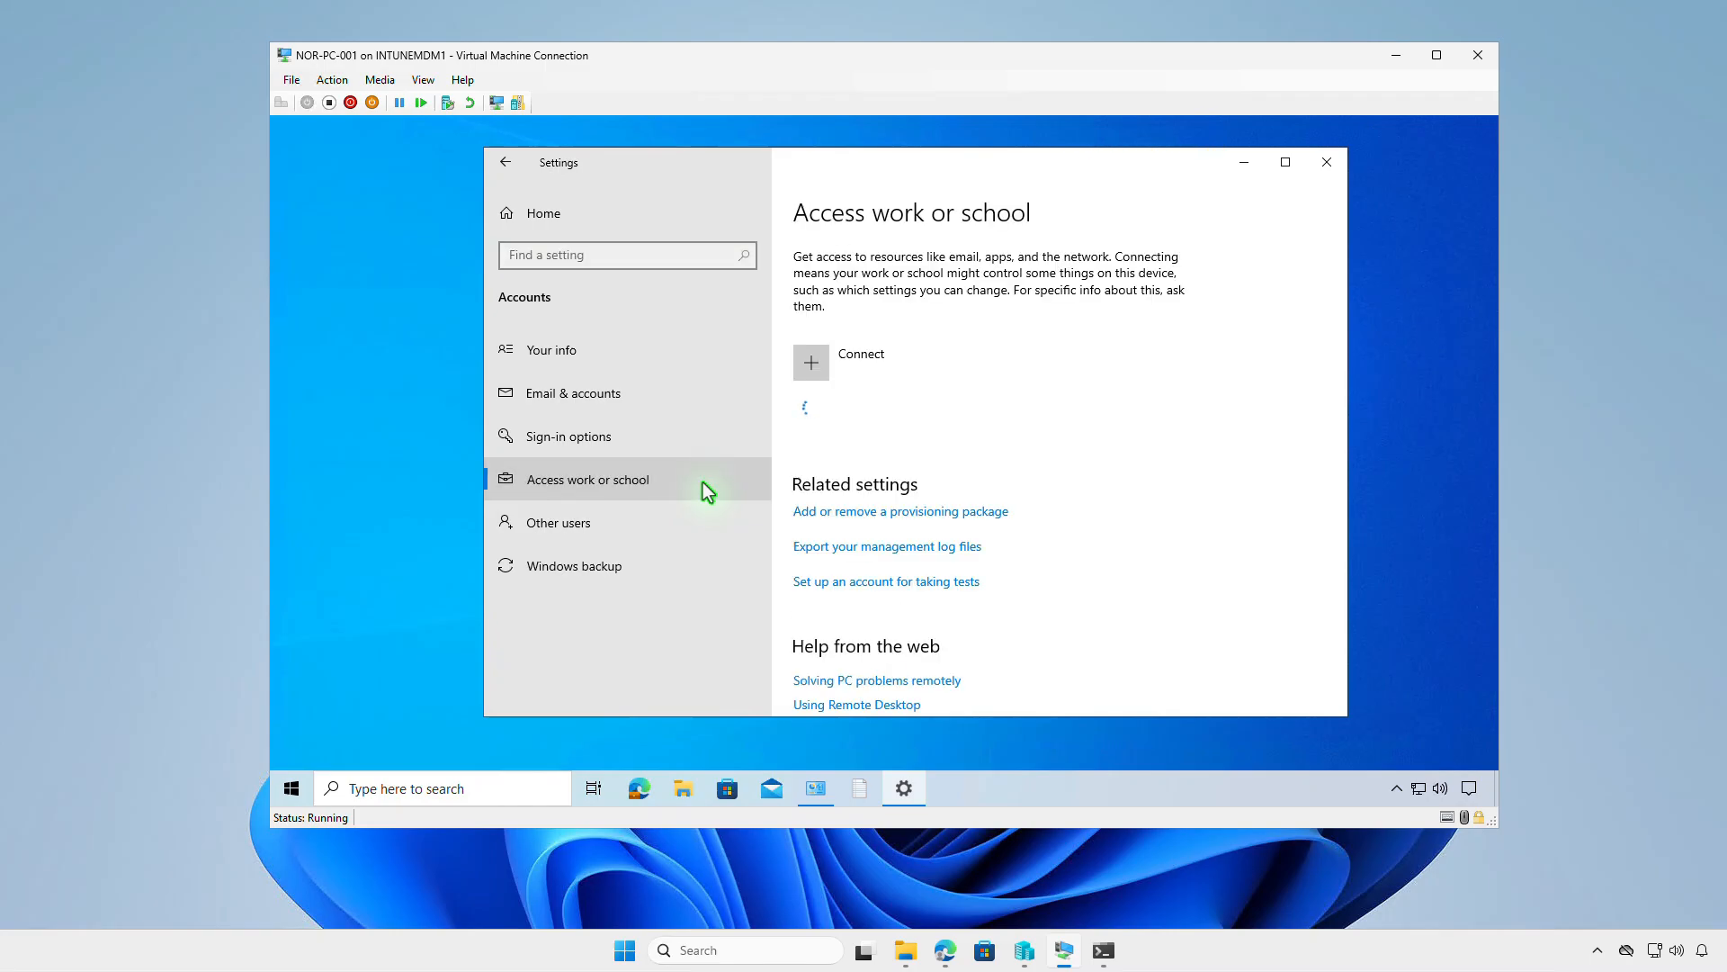
click(1032, 413)
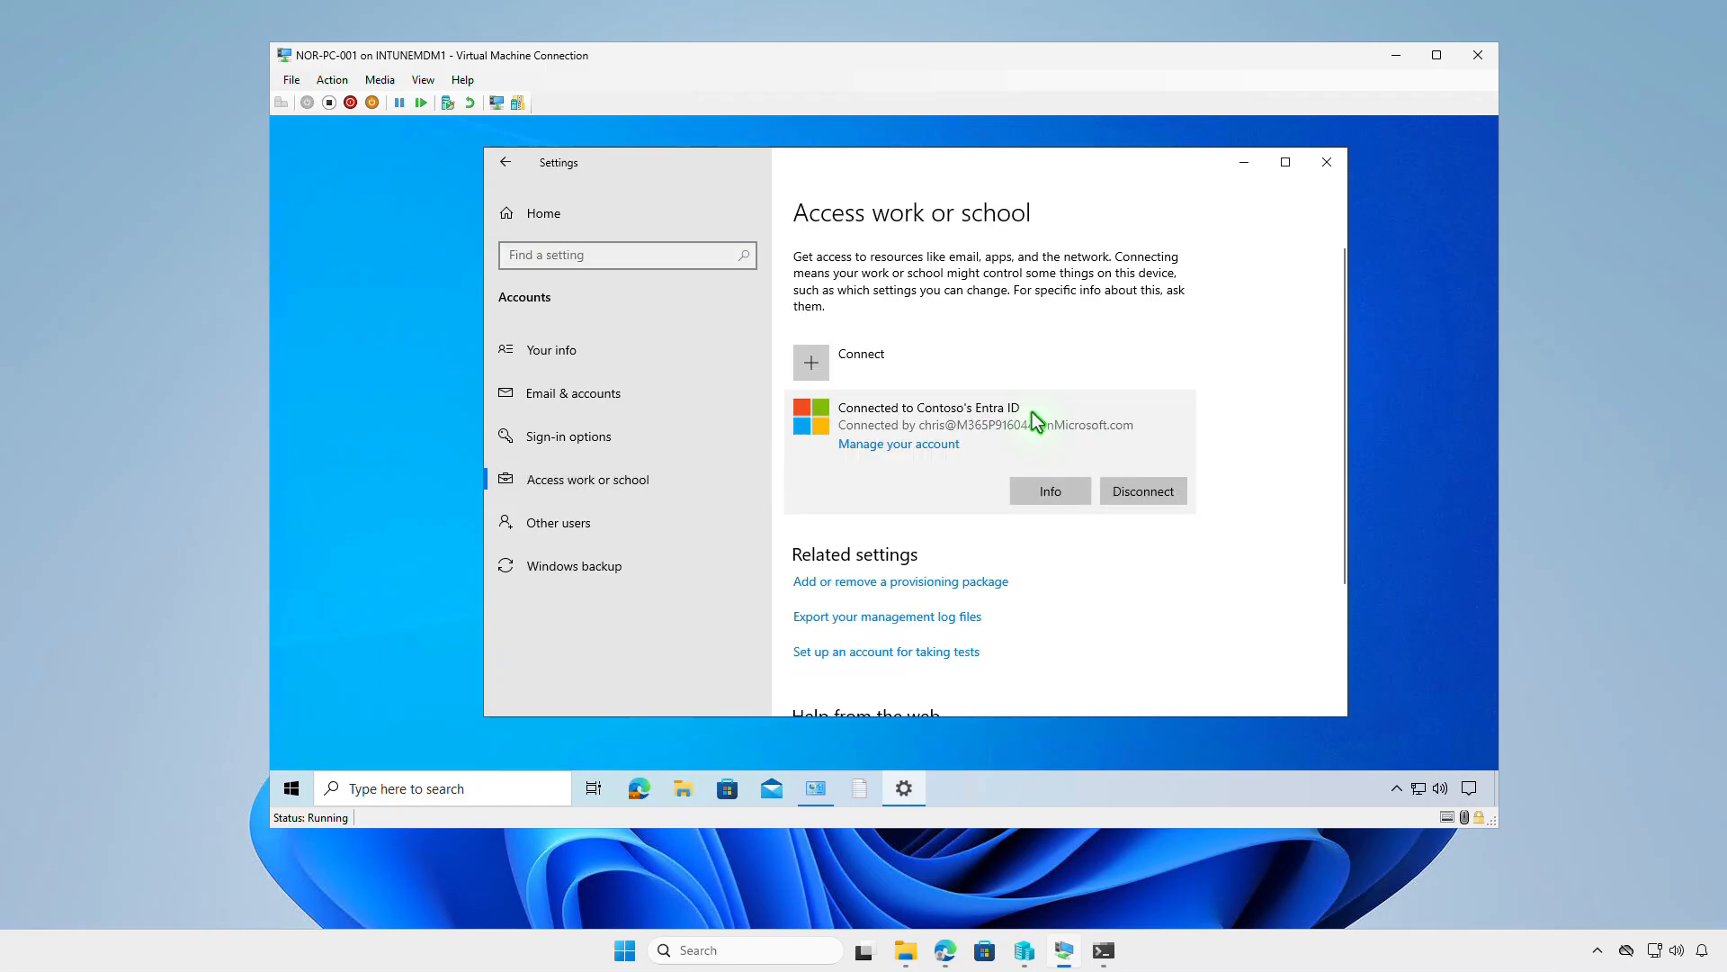
click(1049, 491)
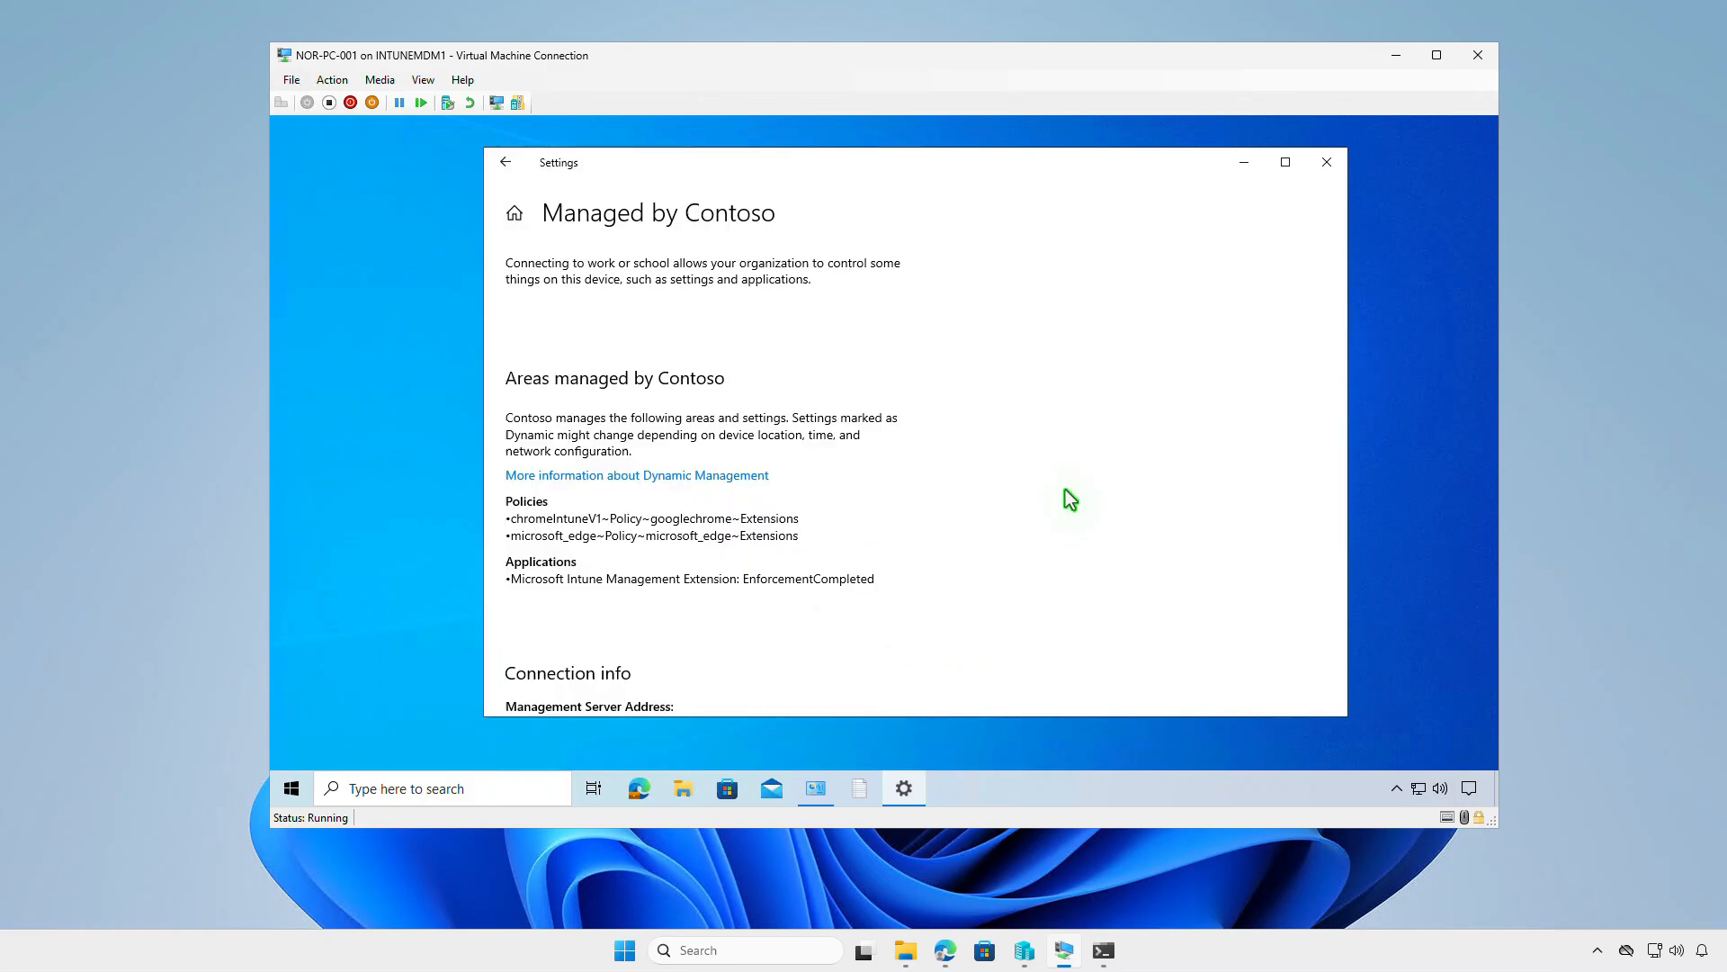
scroll(1069, 497, down, 3)
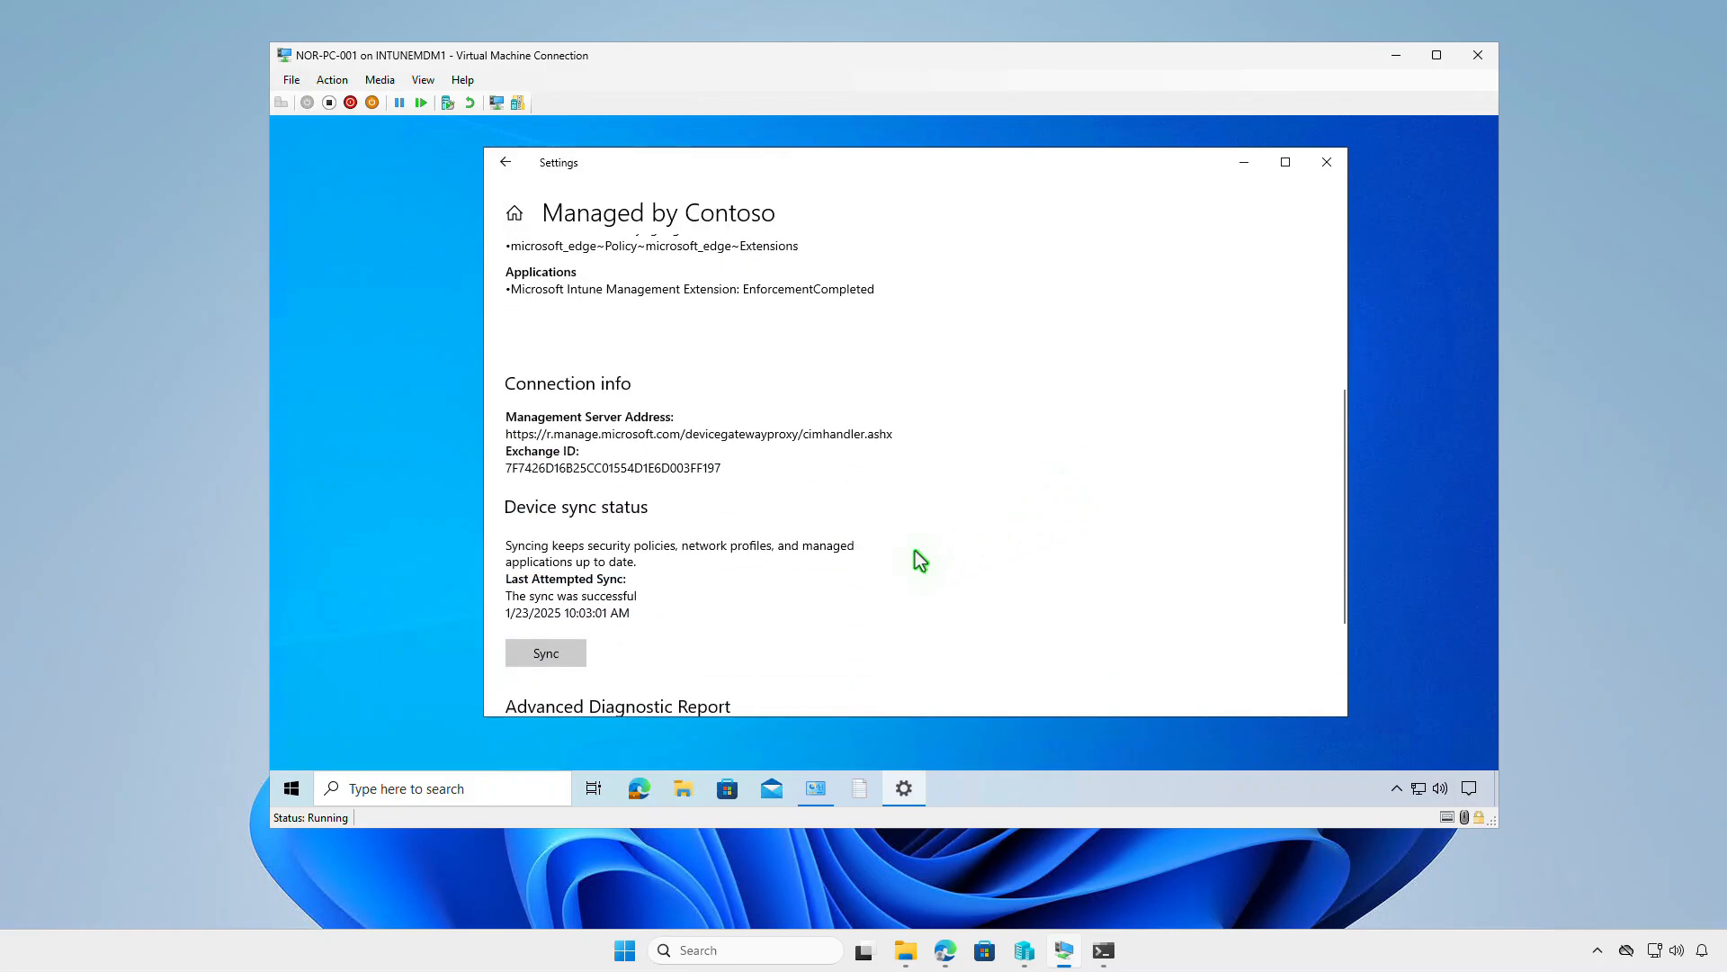
click(575, 657)
click(1245, 164)
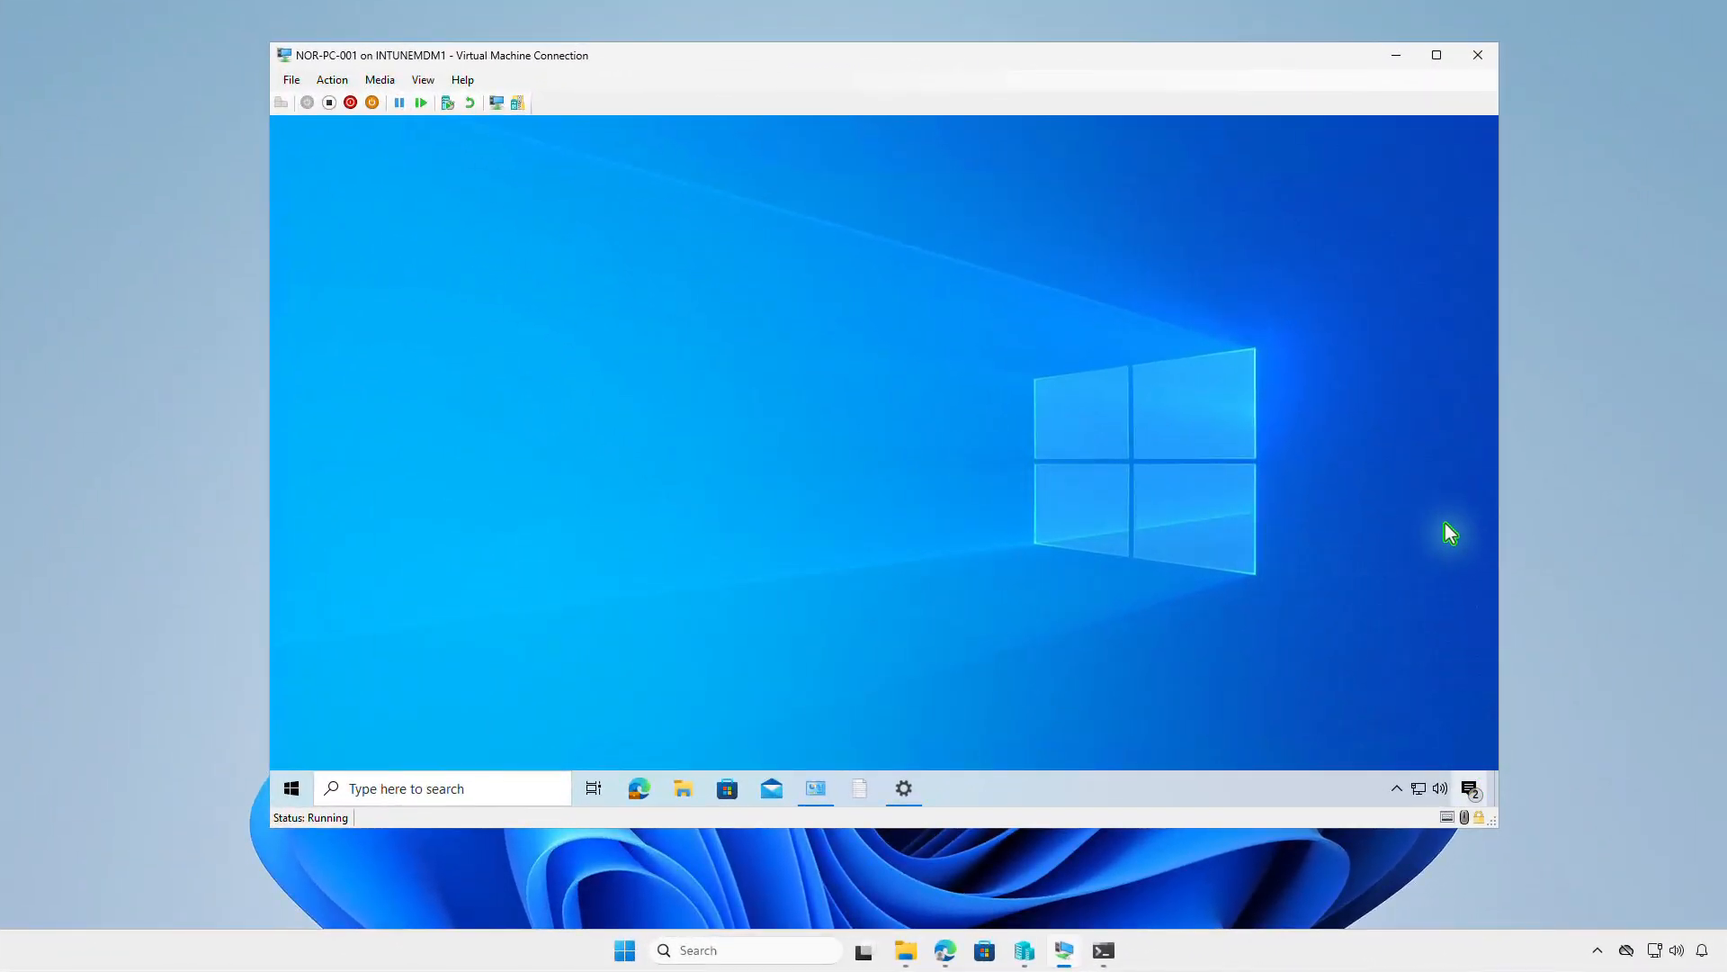
- Check the virtual machine's notifications and refreshed Programs and Features list for the Adobe Illustrator installation
click(1469, 789)
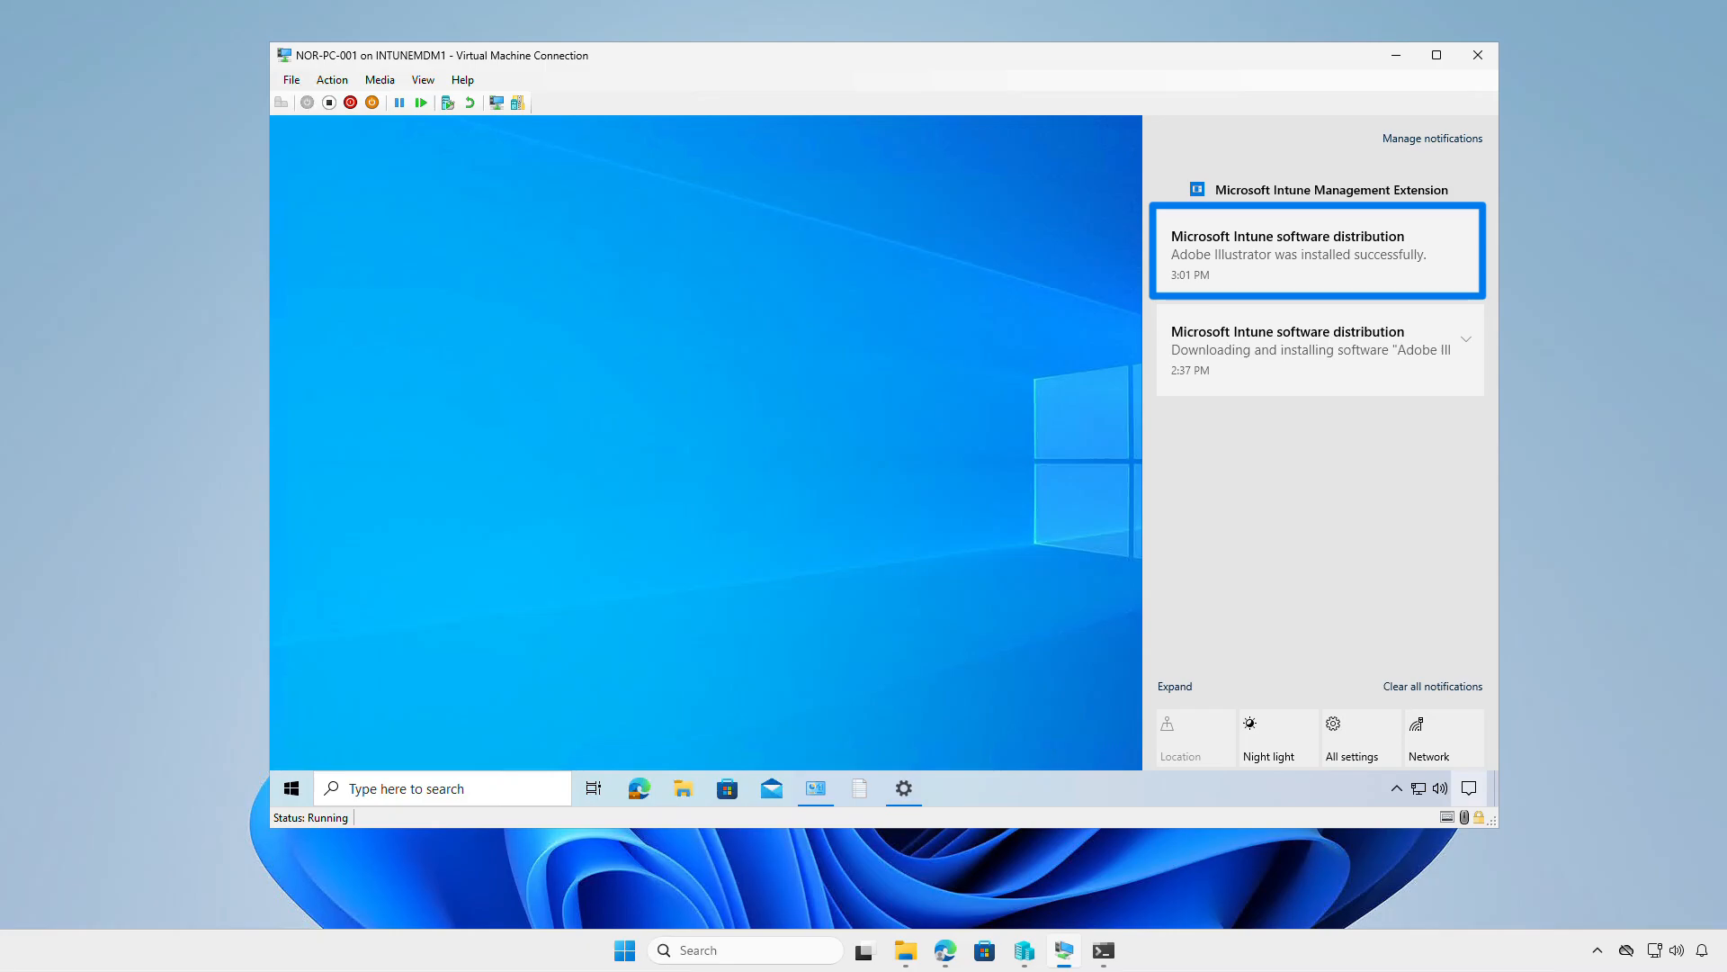
click(818, 789)
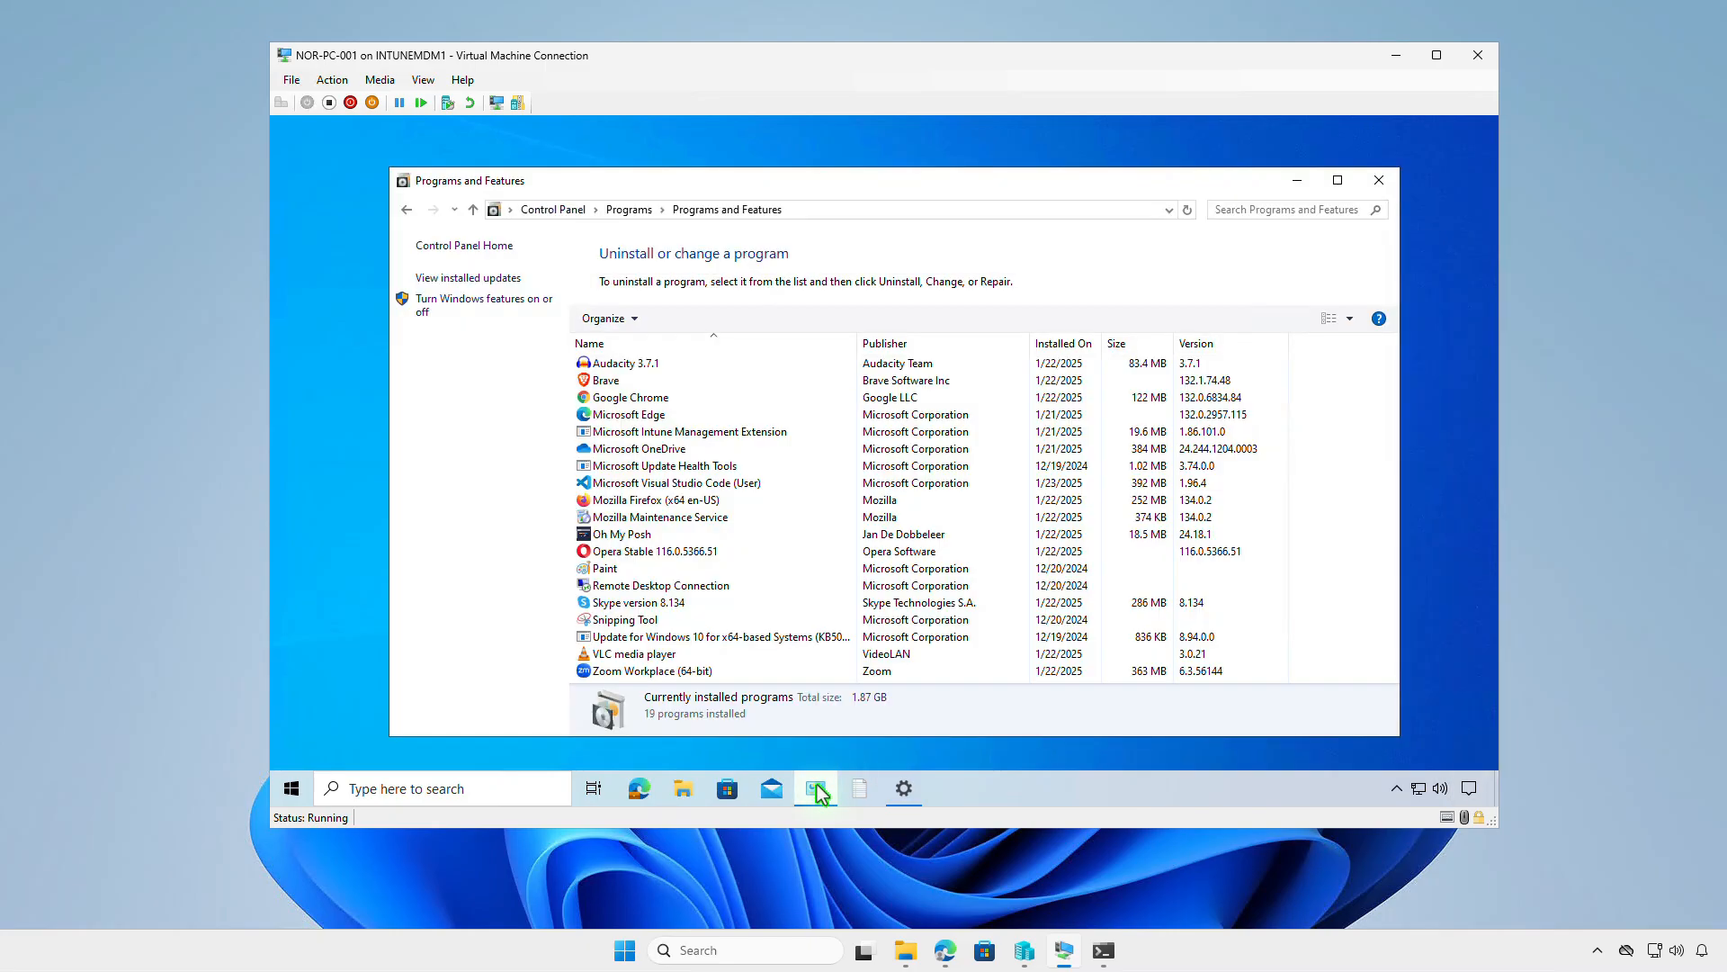
click(1188, 209)
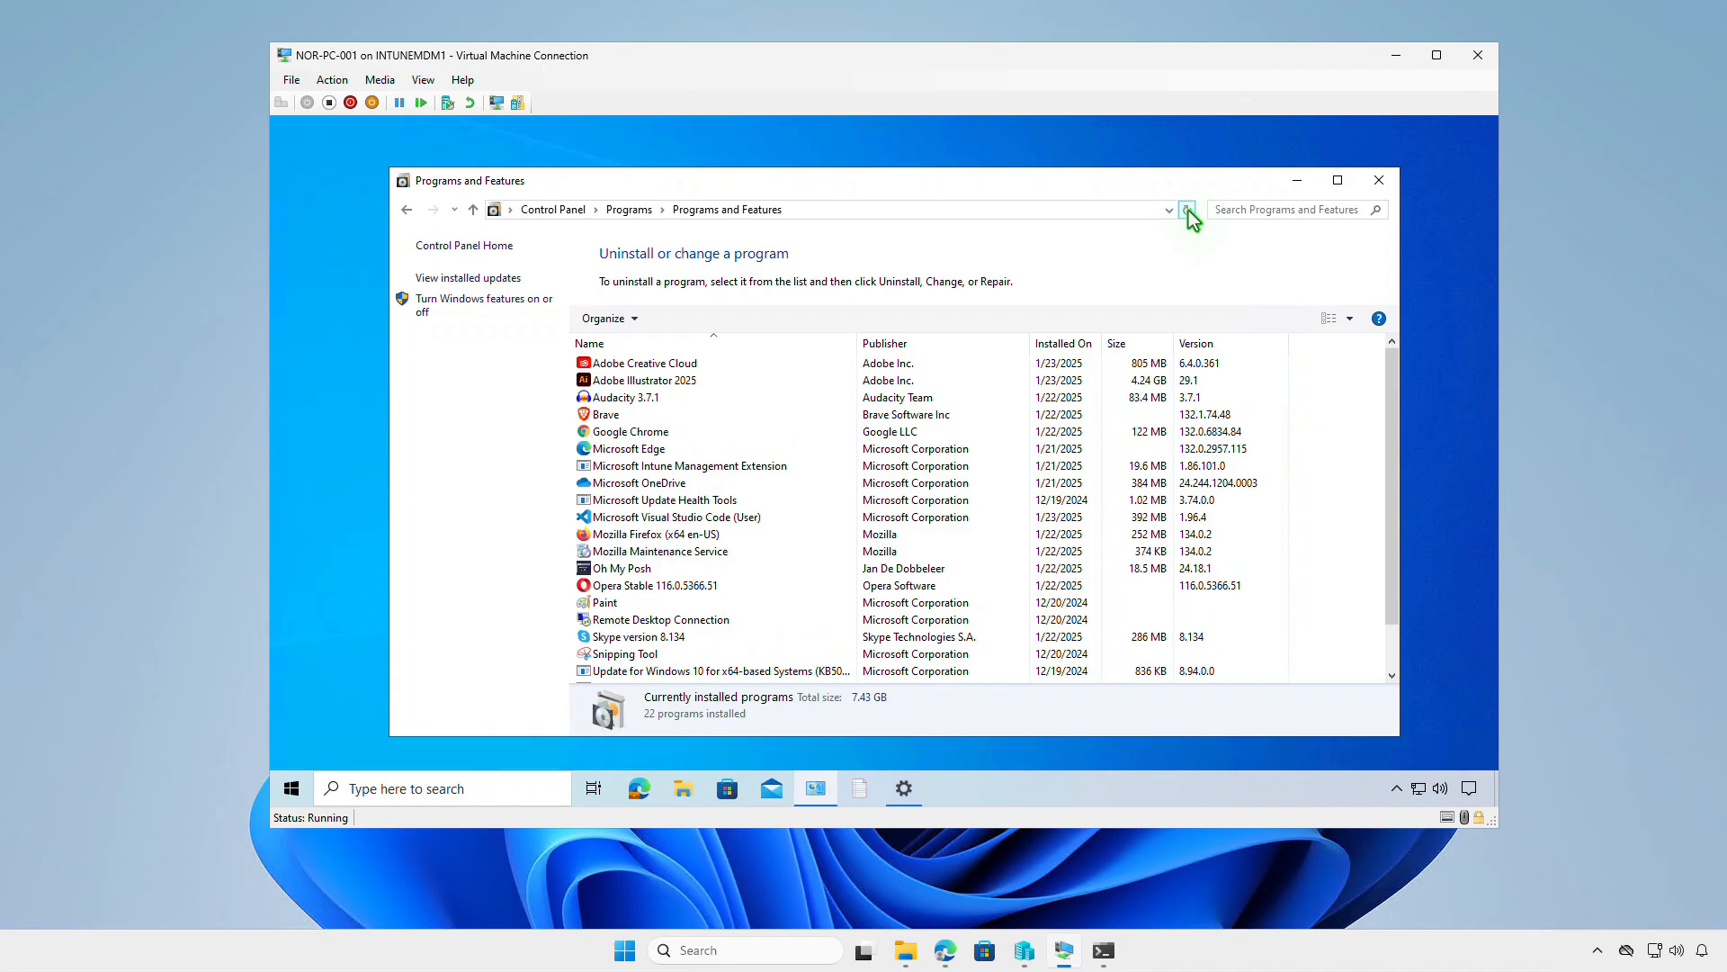
click(714, 383)
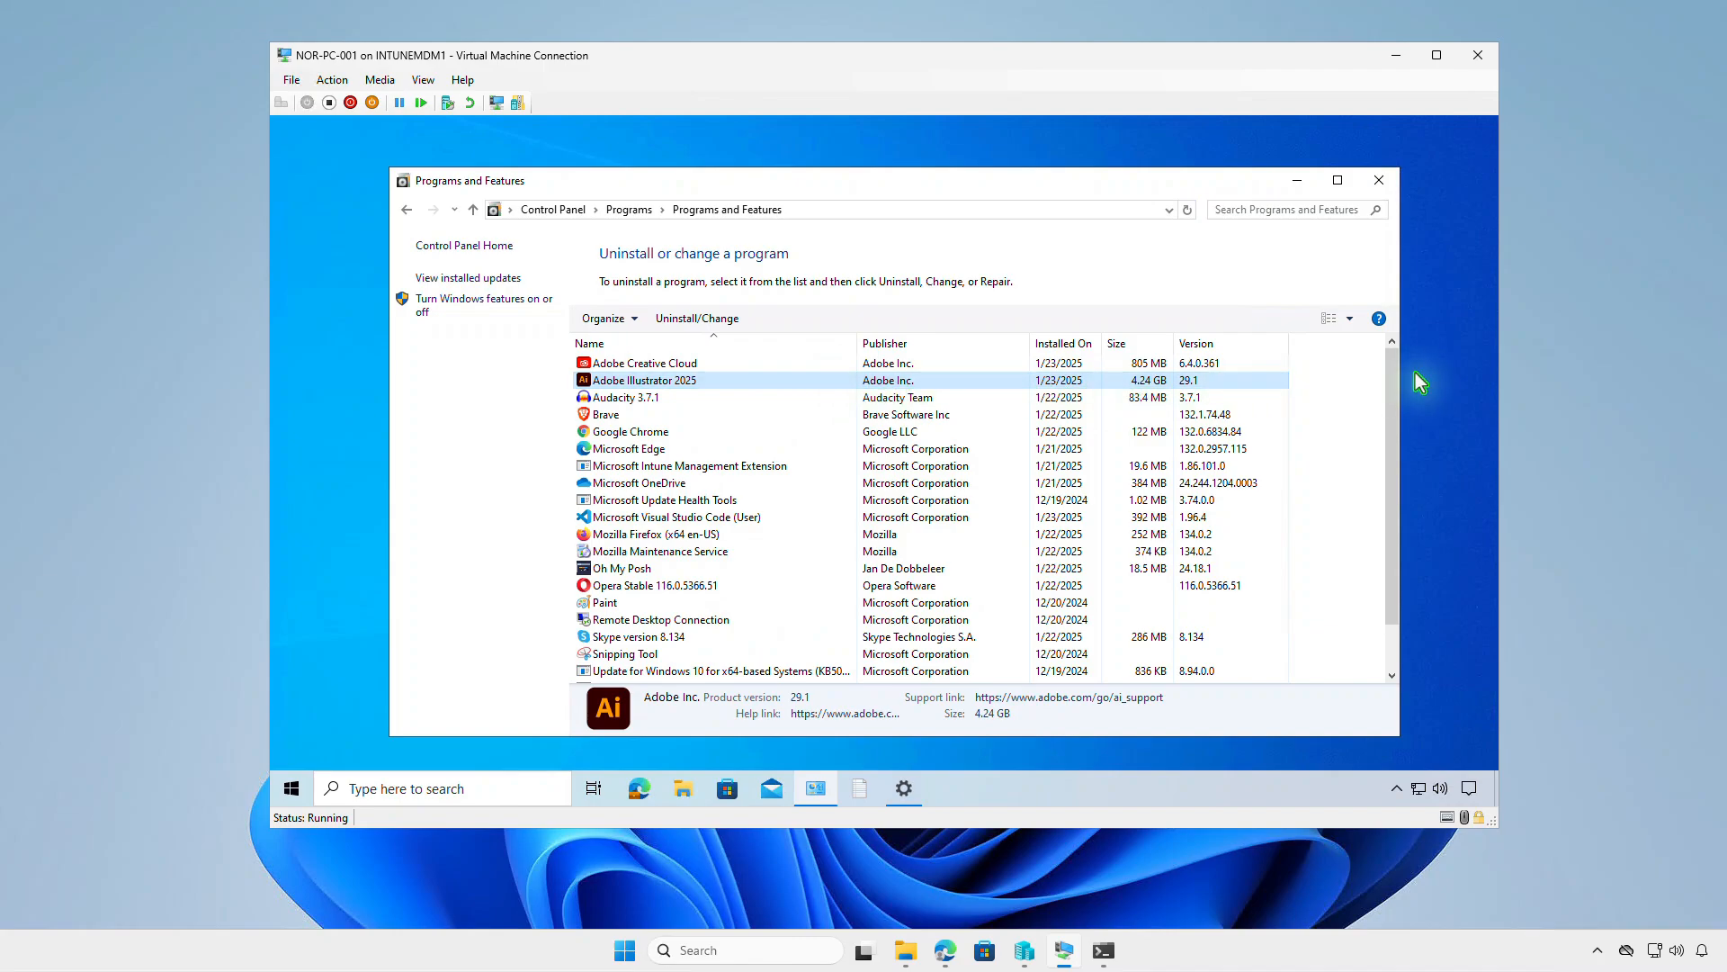
click(1397, 54)
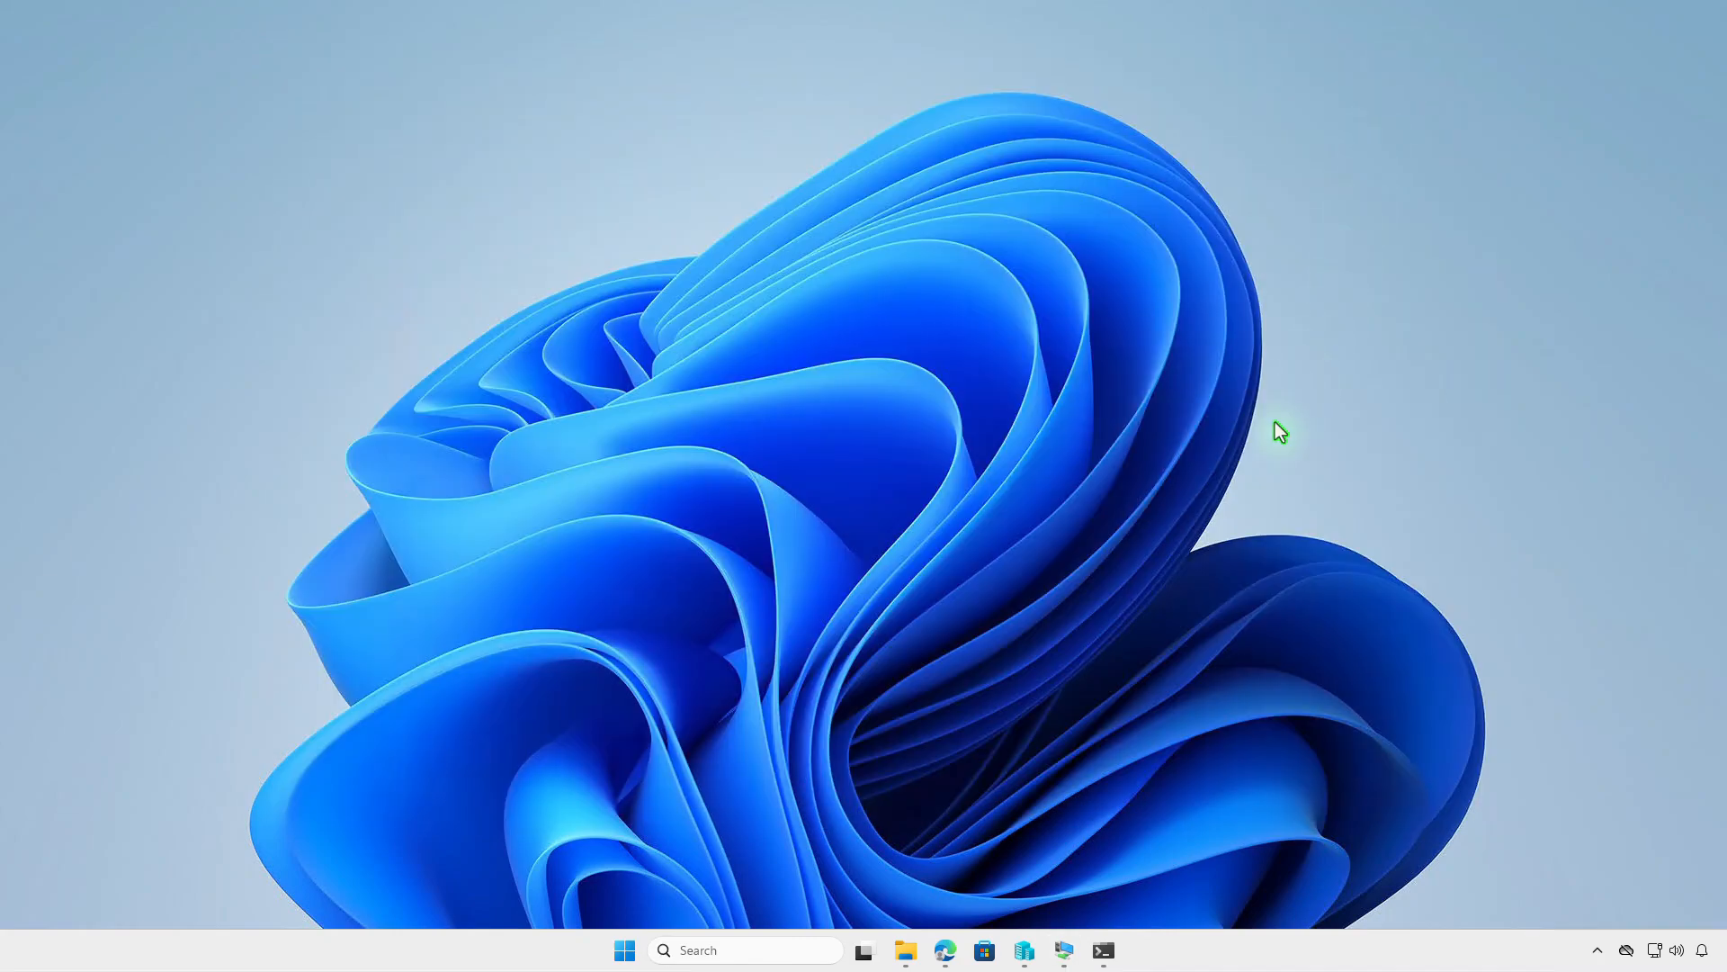
- Return to the Intune admin center in Edge, reload it and view the Adobe Illustrator Windows app's installation status
click(944, 950)
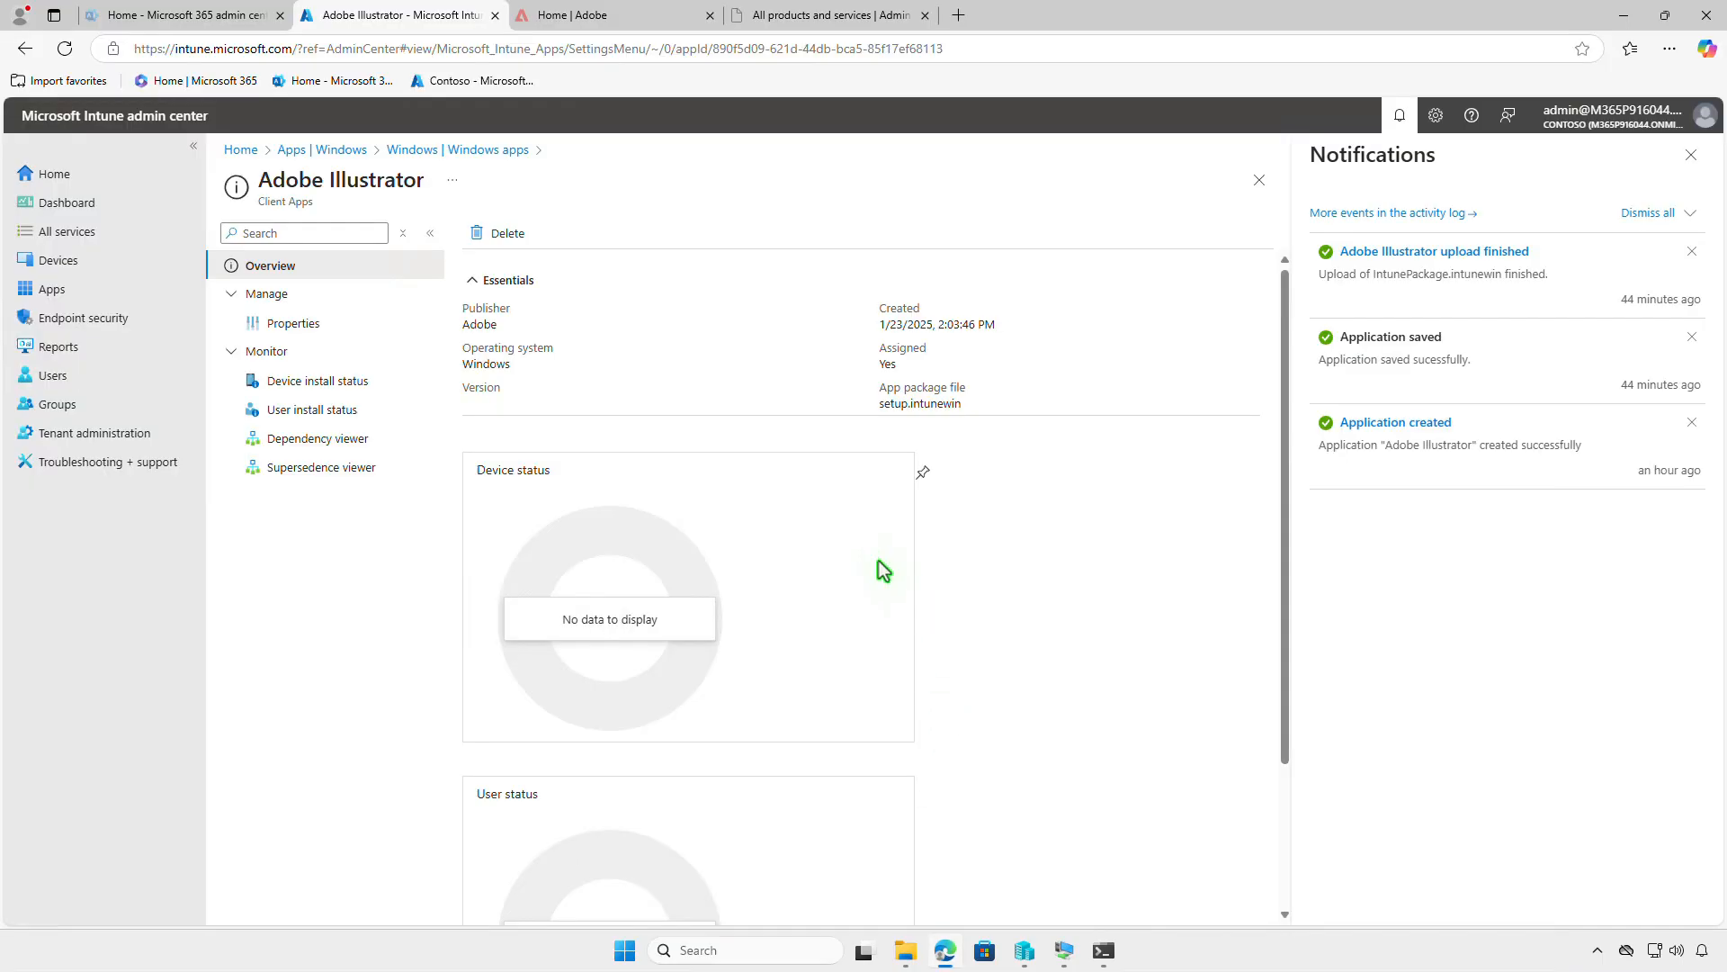
click(74, 56)
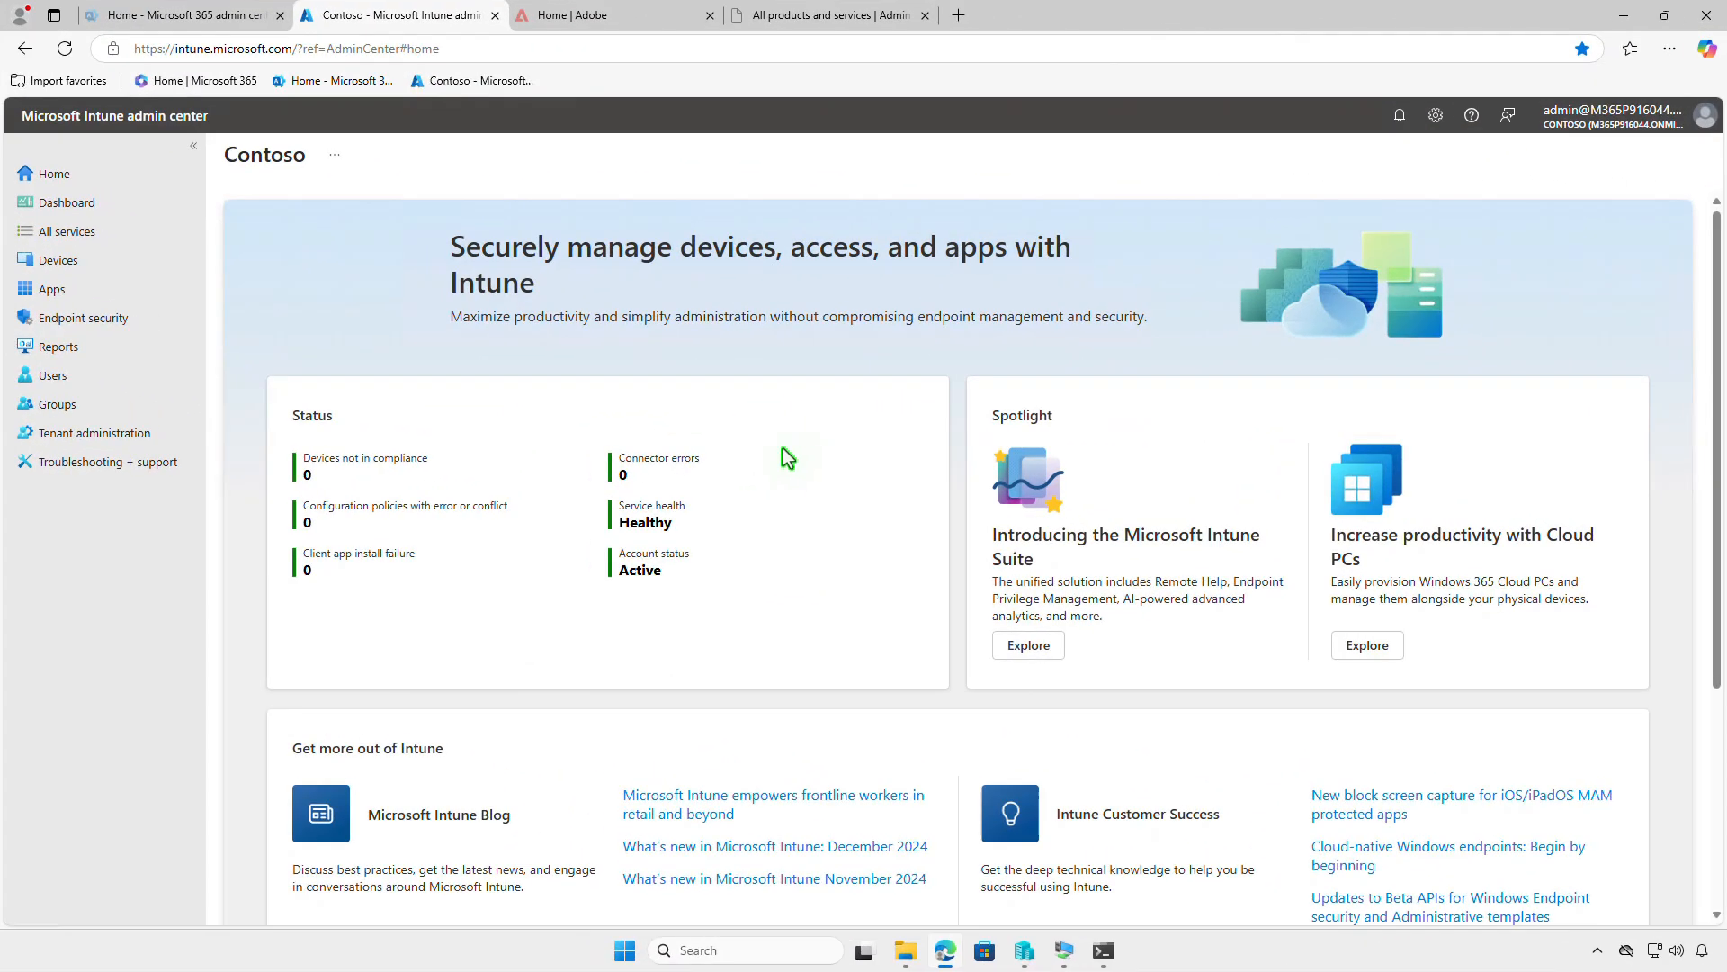
click(90, 288)
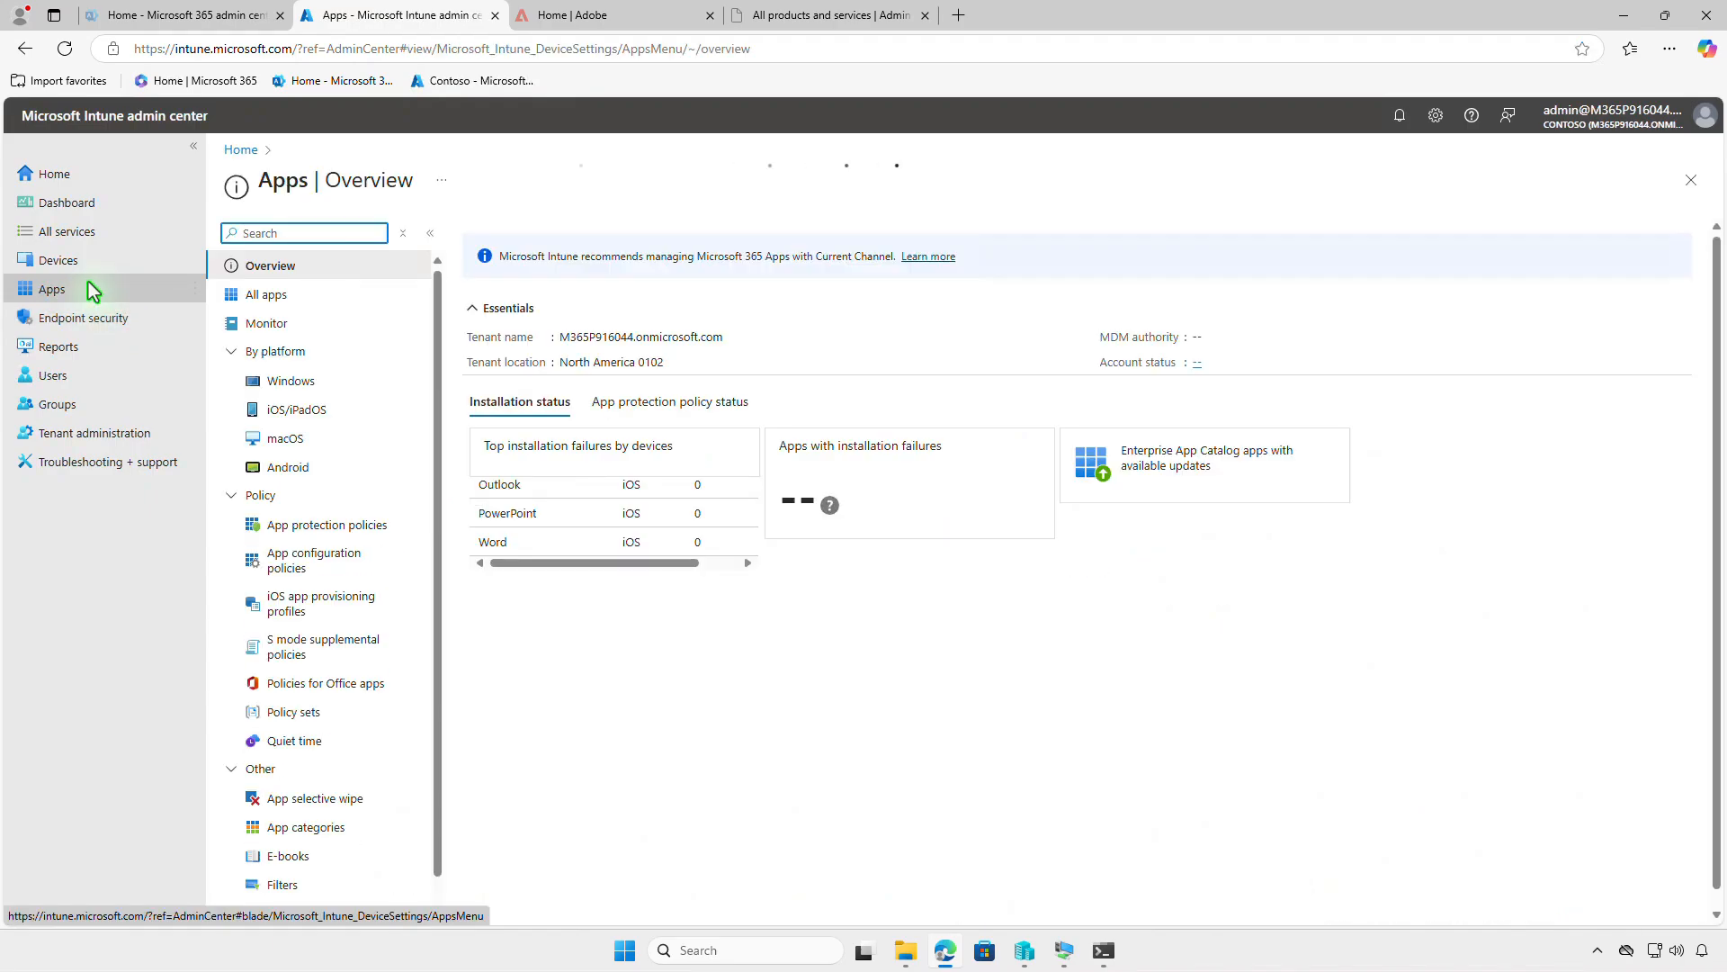
click(333, 393)
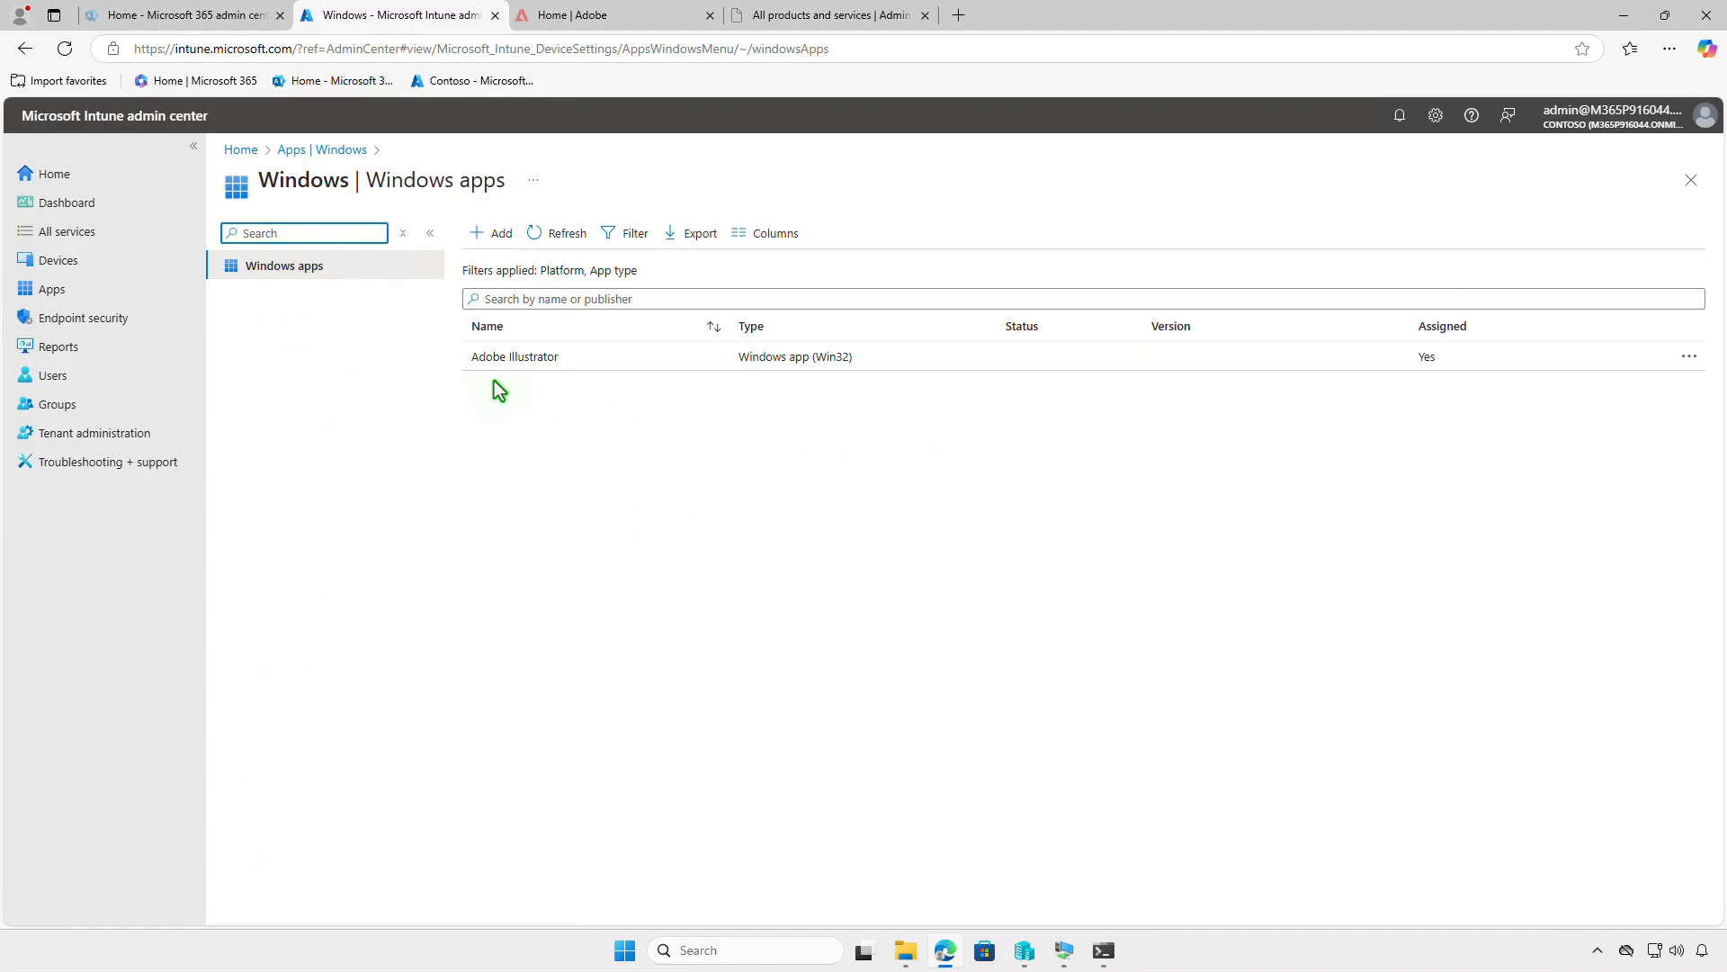
click(608, 360)
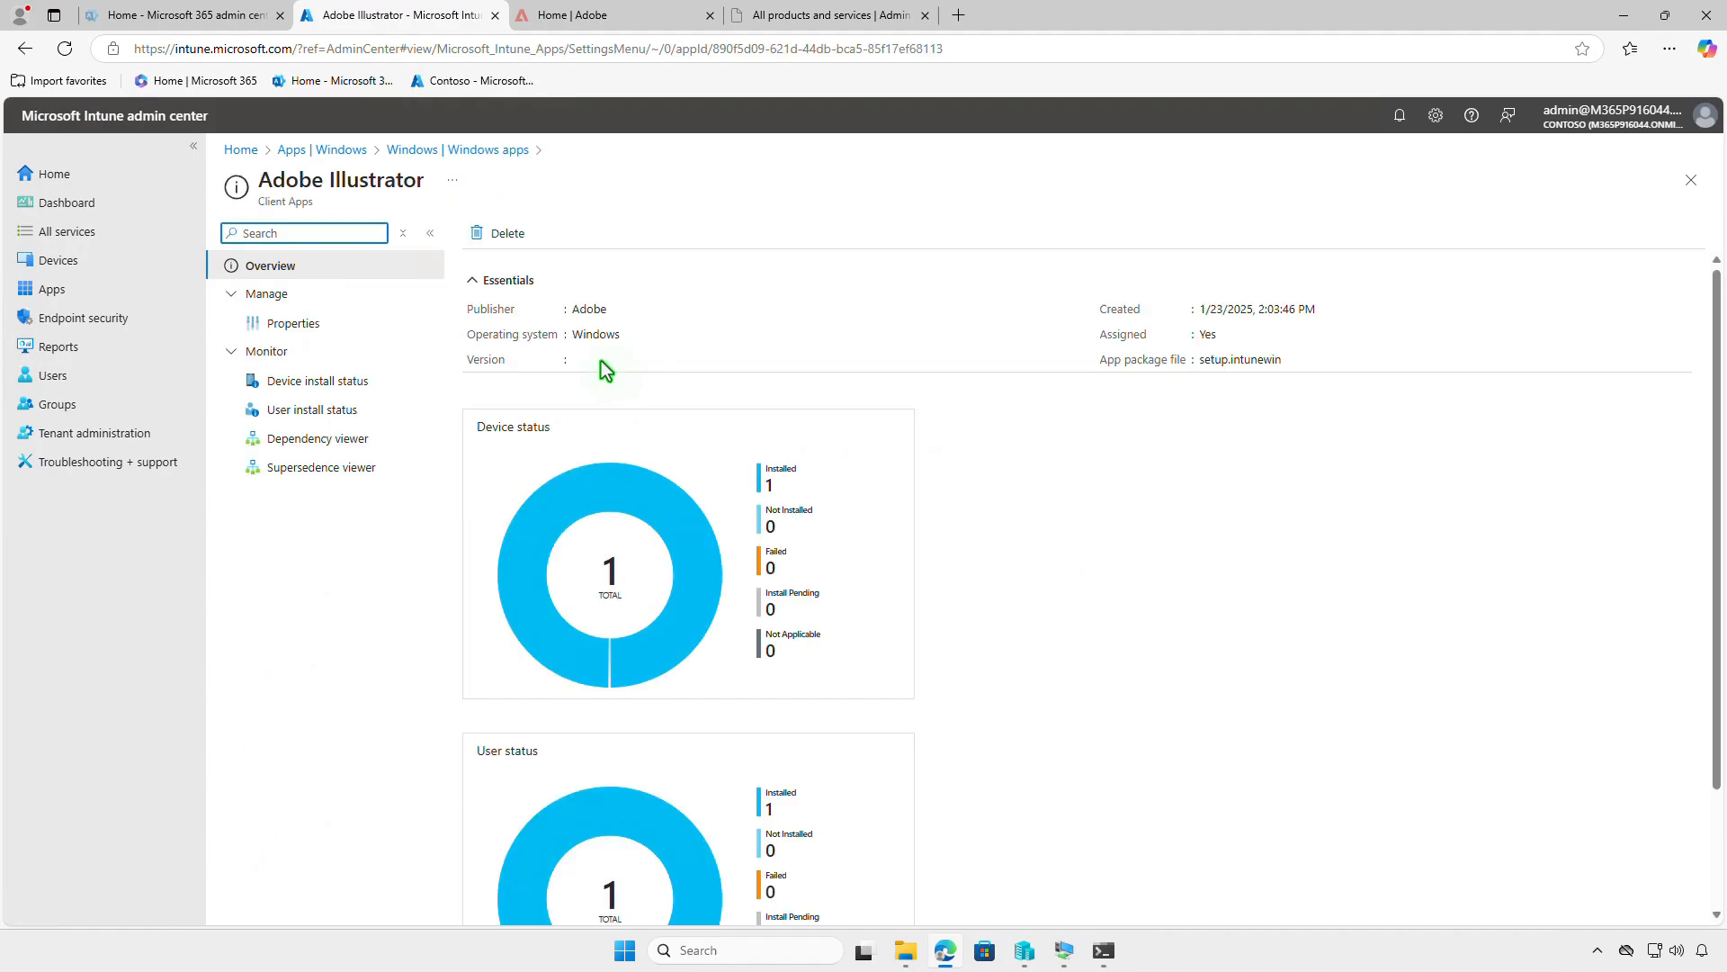
- Edit the assignments in the Adobe Illustrator app's properties and delete the required Test_Devices assignment
click(328, 326)
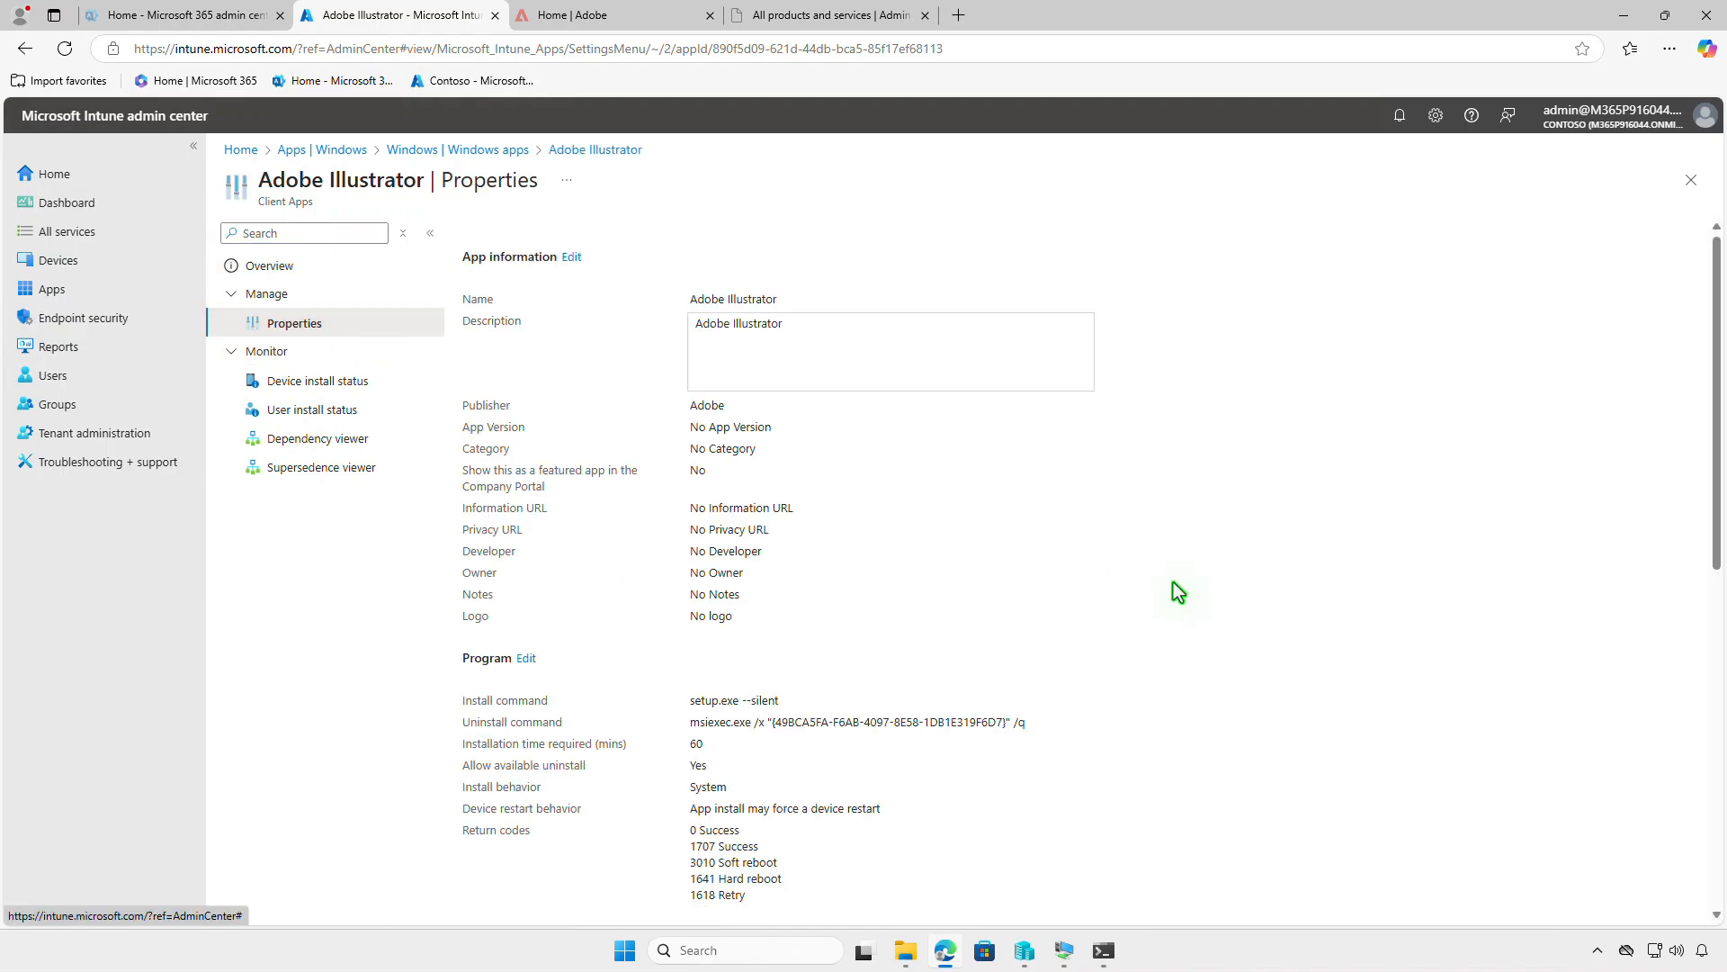
scroll(1171, 583, down, 8)
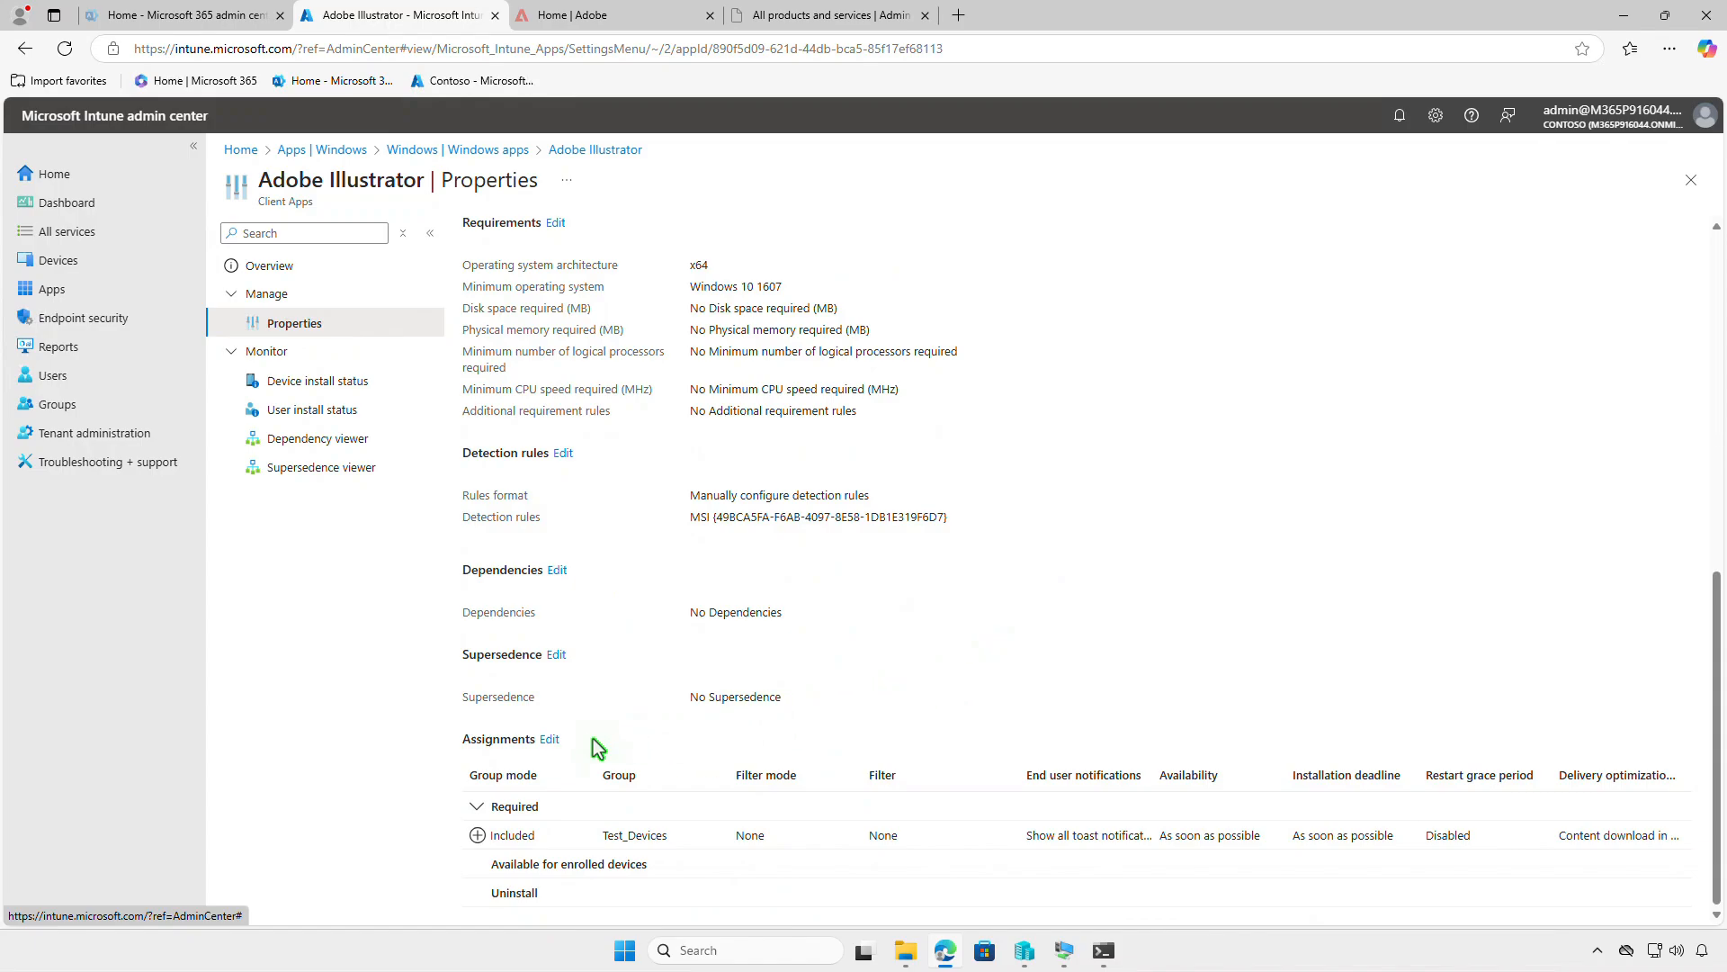
click(552, 740)
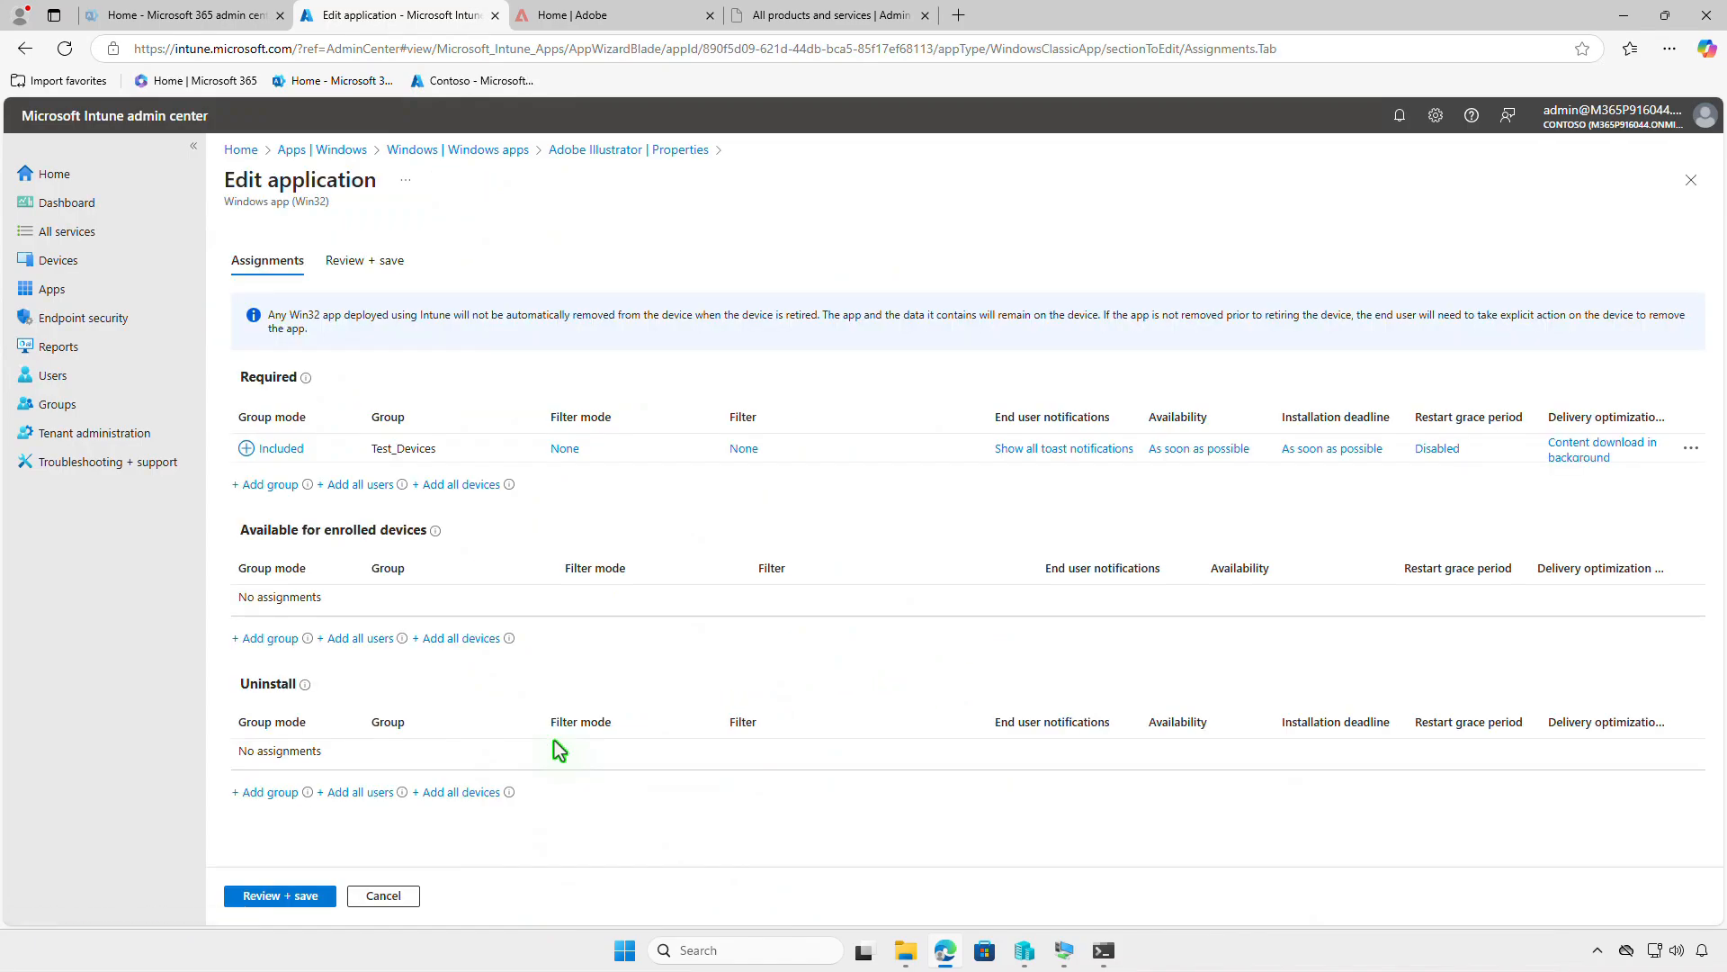
click(1692, 452)
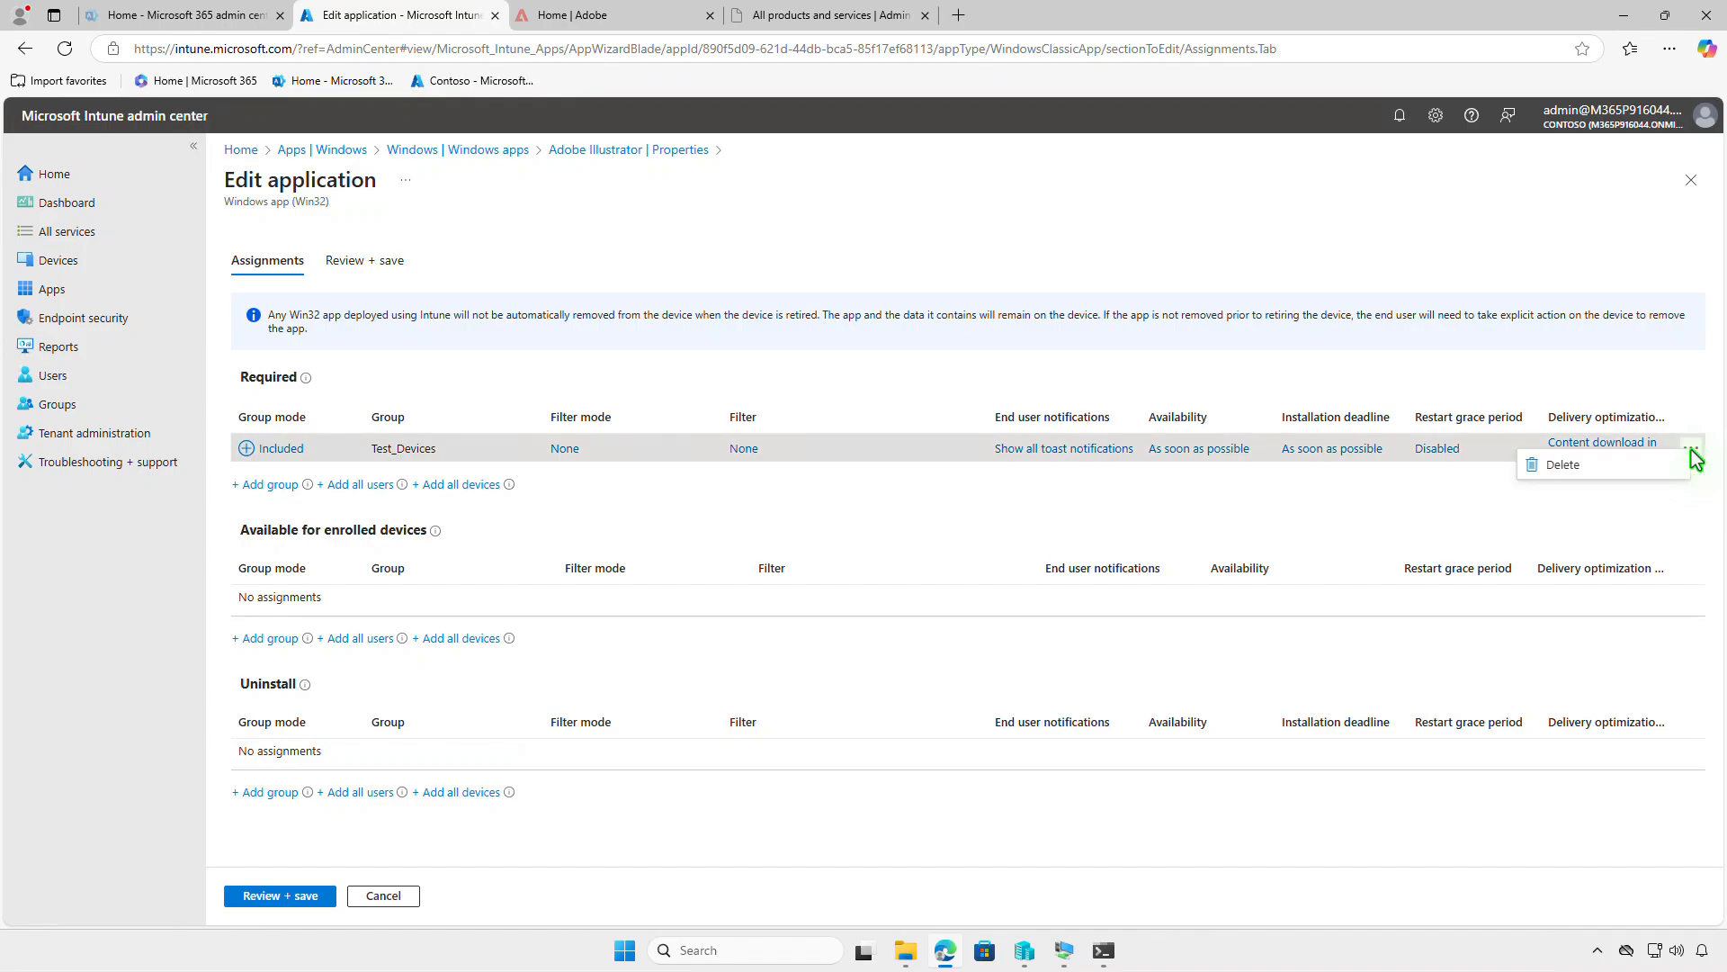
click(1594, 470)
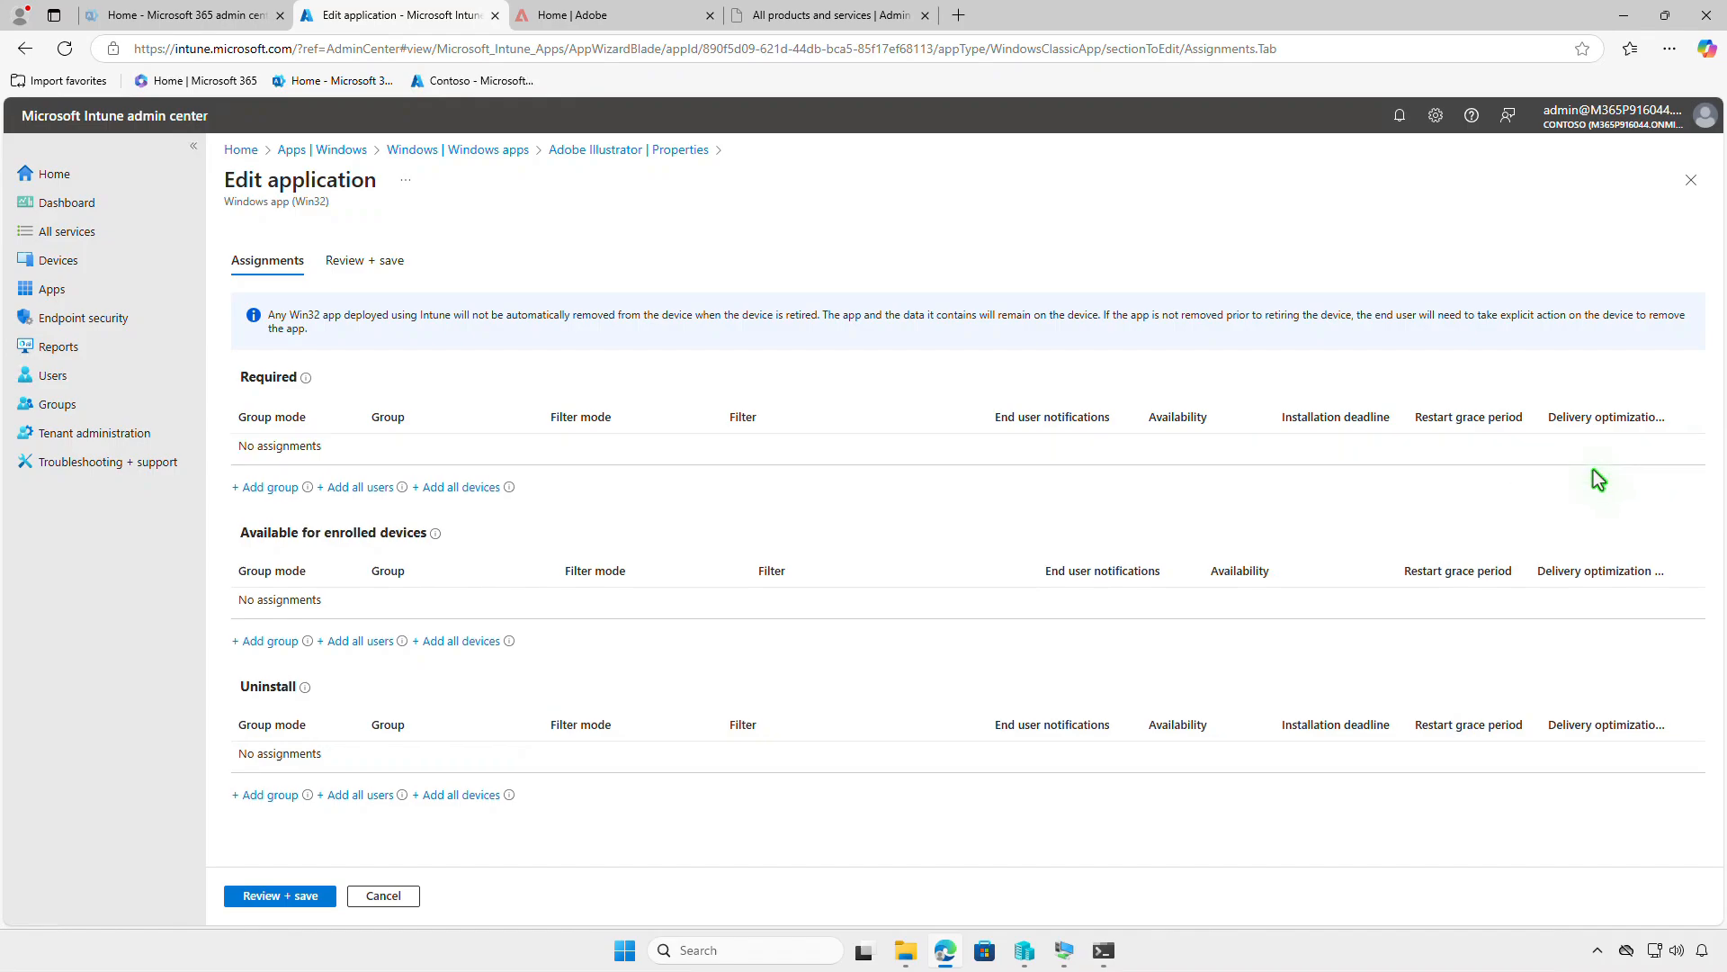
- Add the Test_Devices group to the Adobe Illustrator app's Uninstall assignments and save the edited application
click(267, 795)
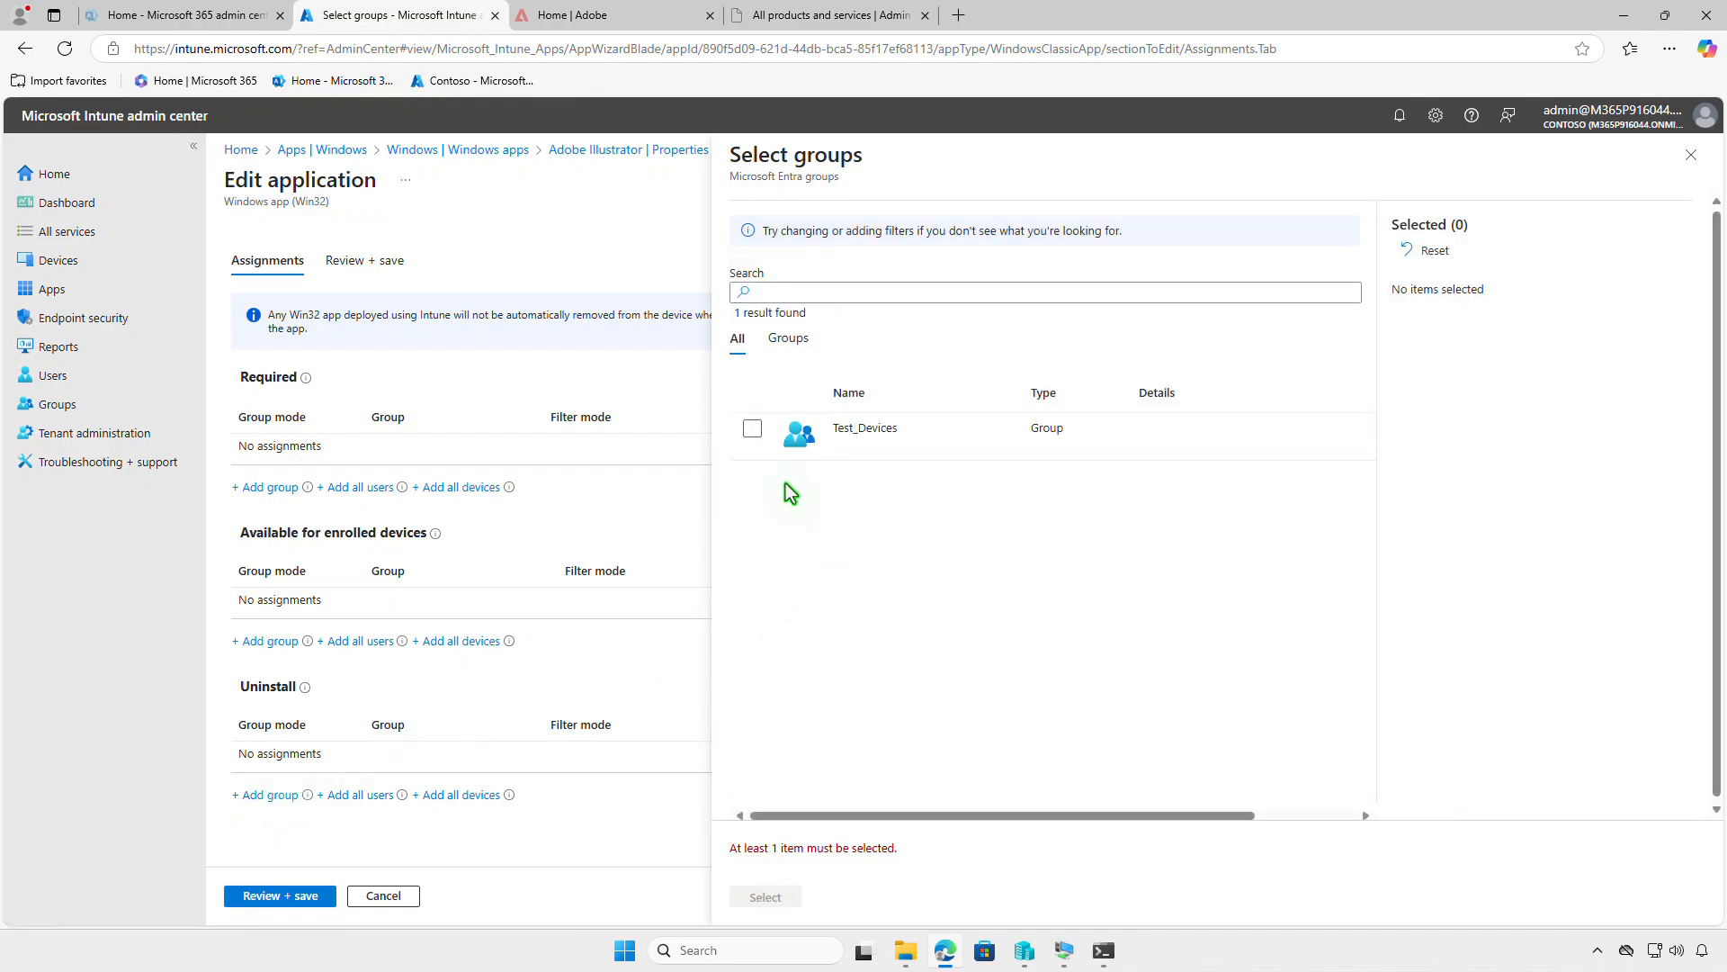
click(753, 430)
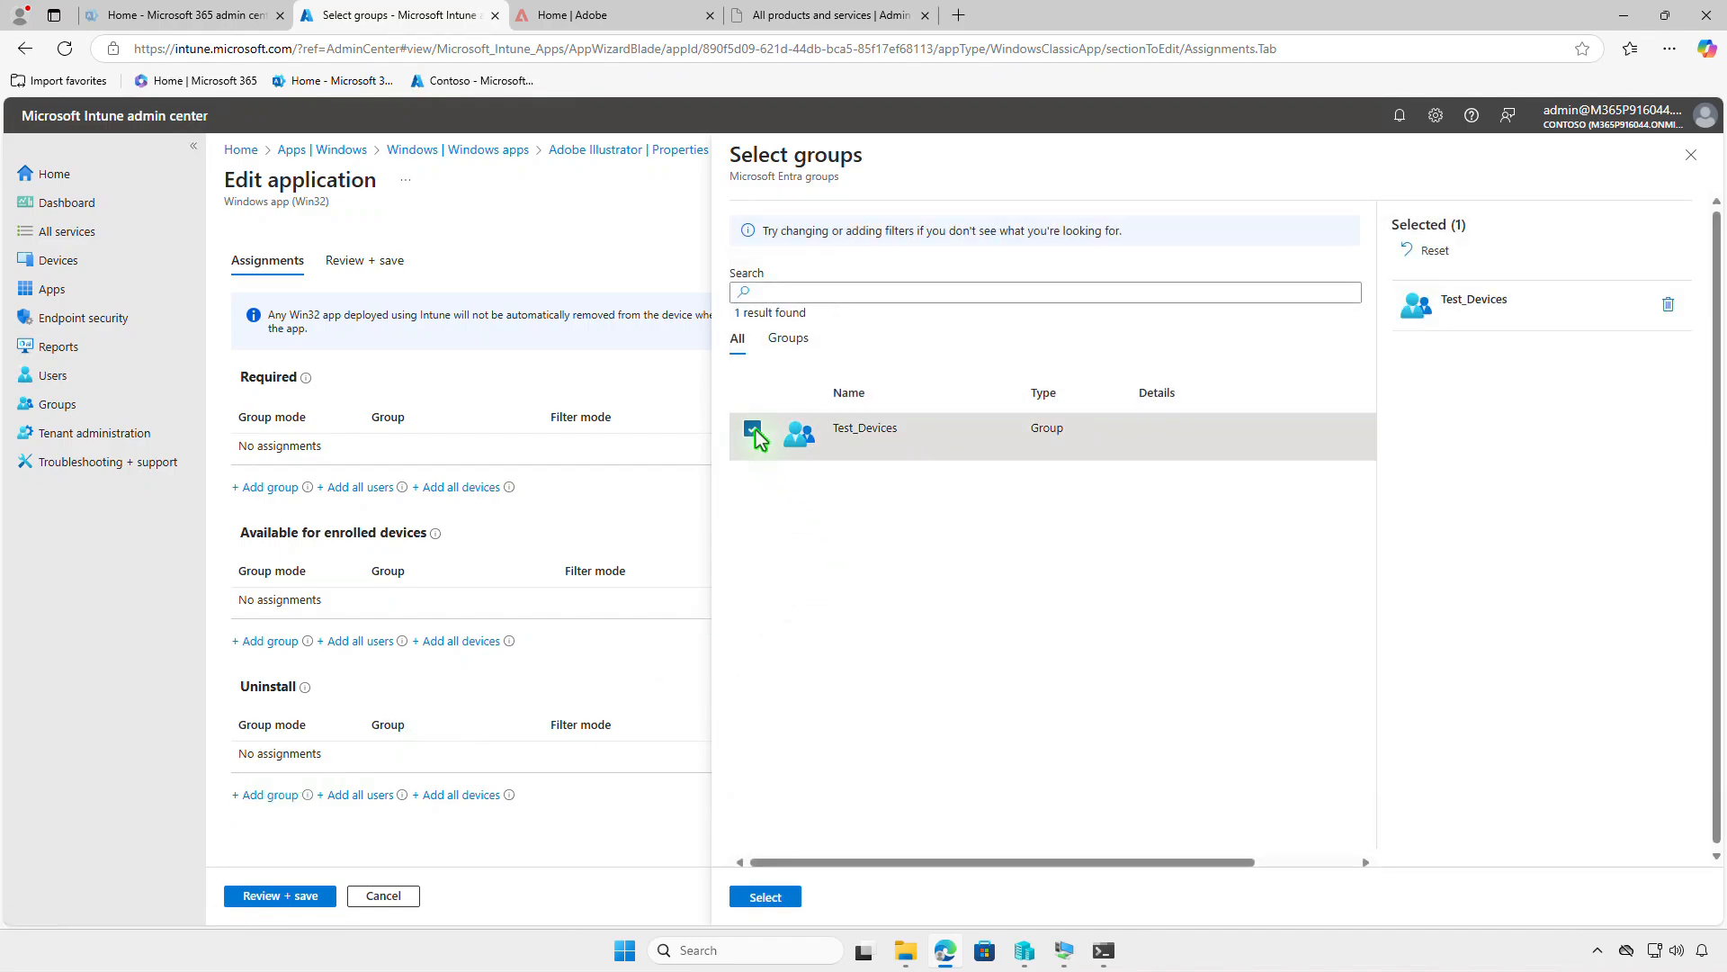
click(786, 897)
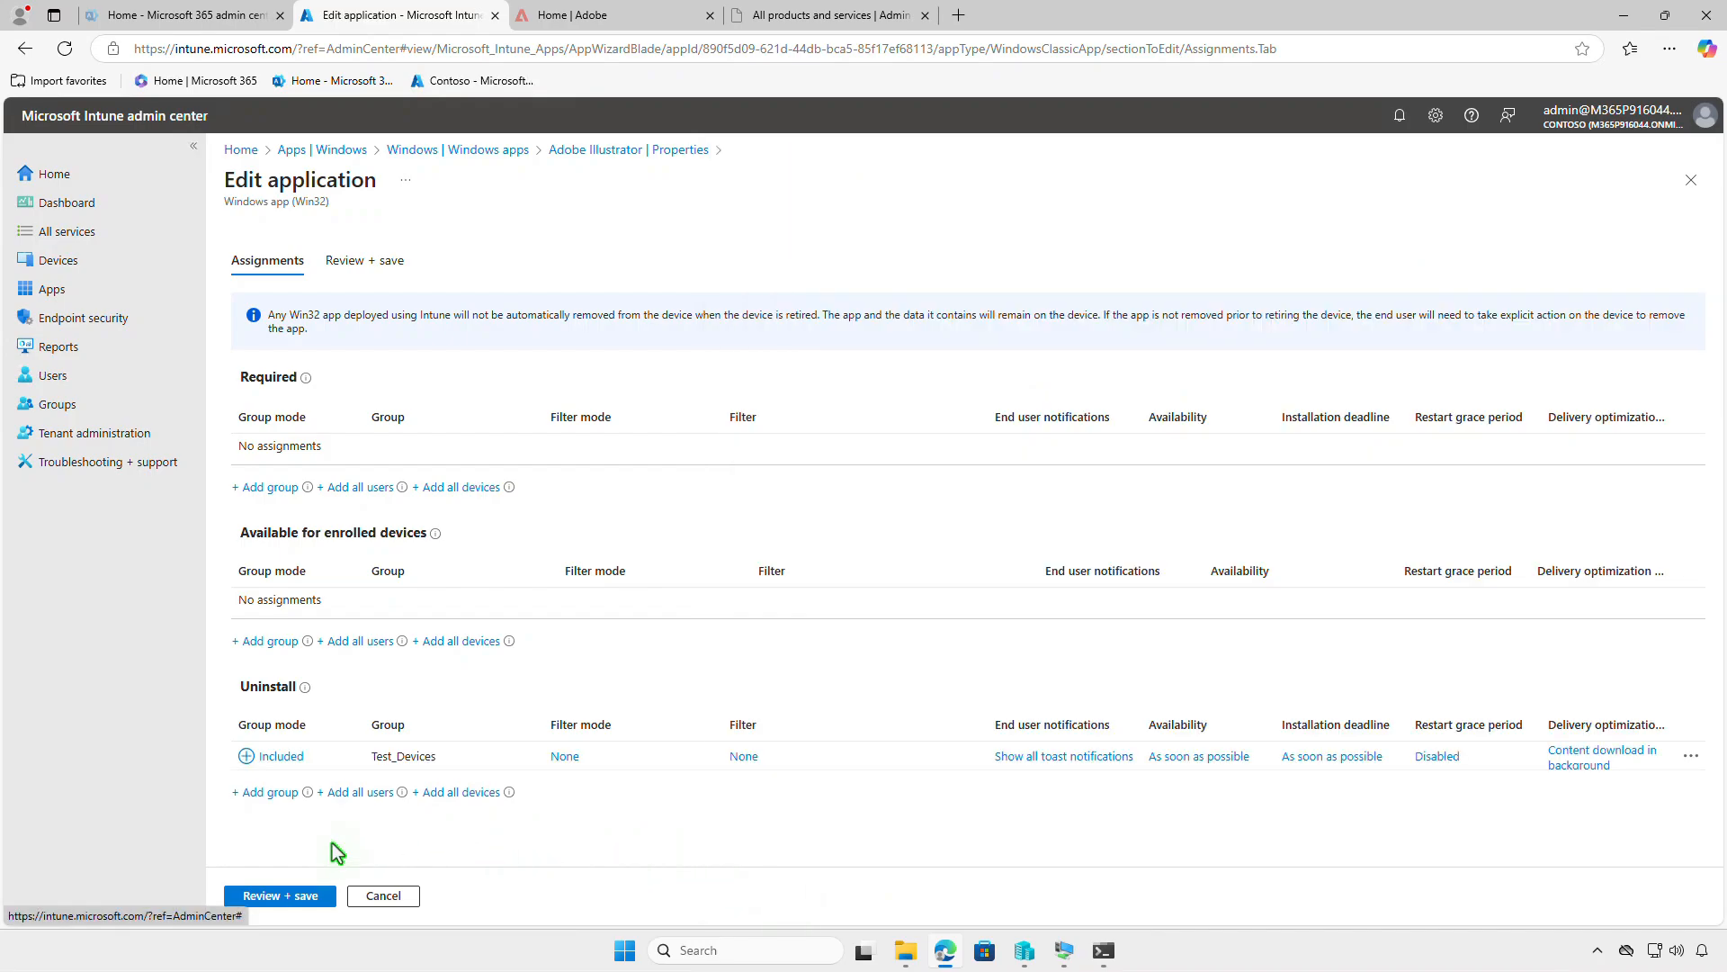
click(295, 894)
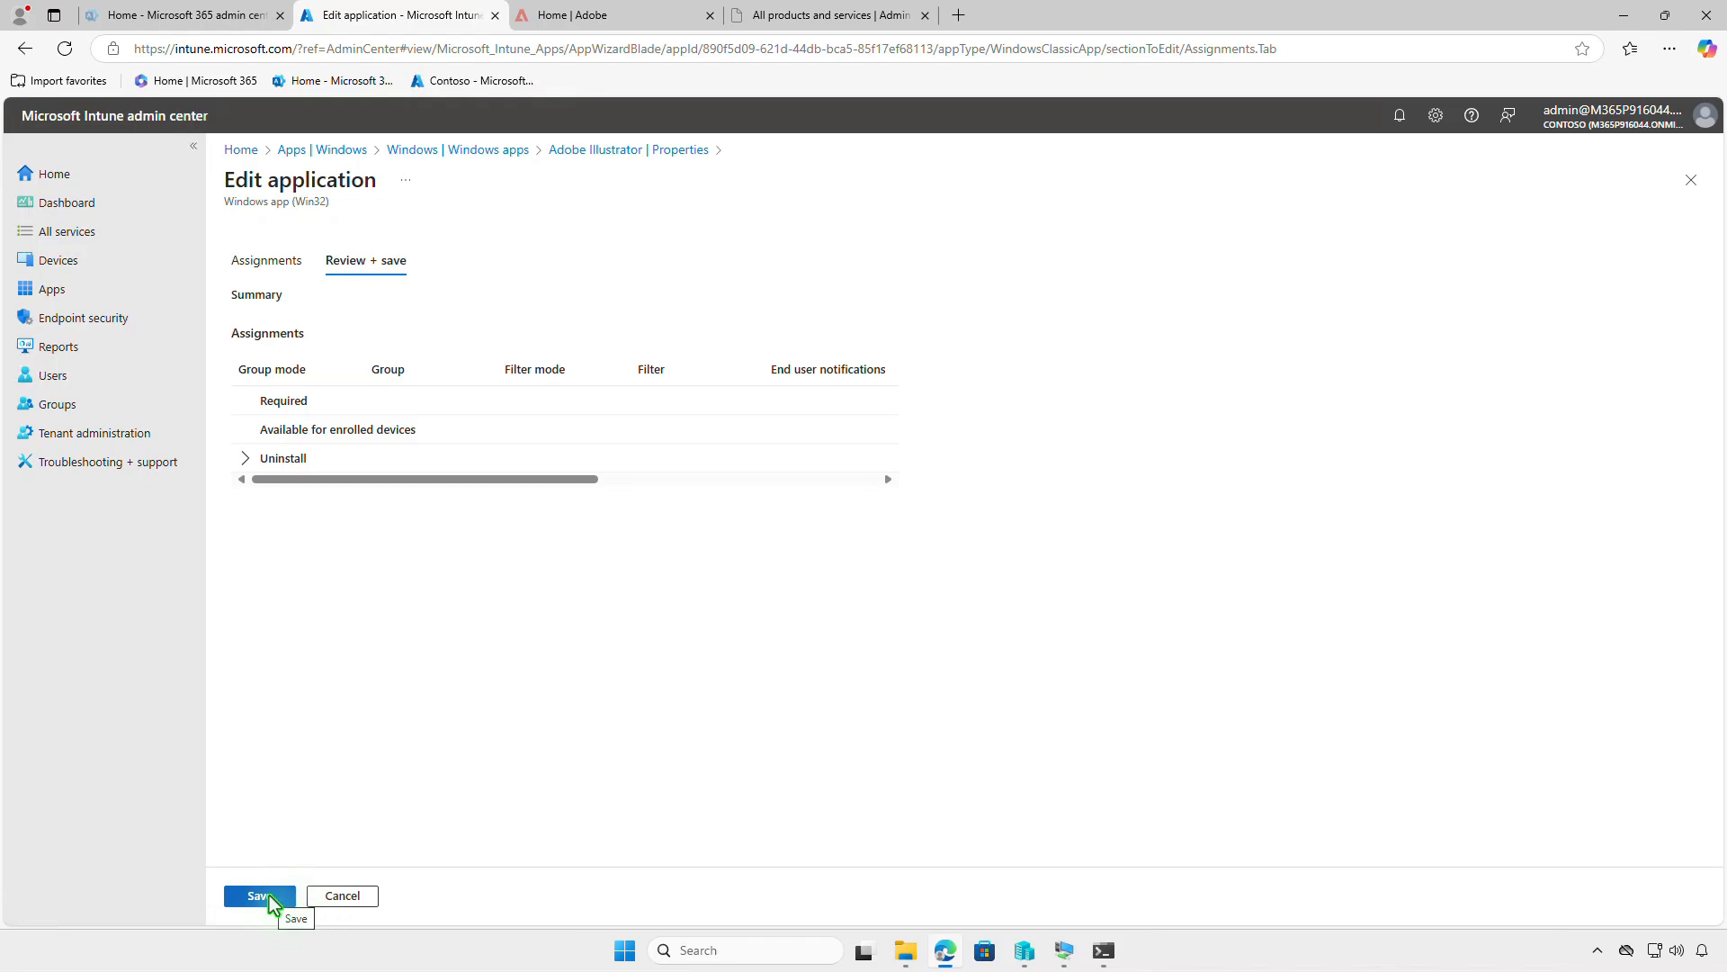
click(292, 897)
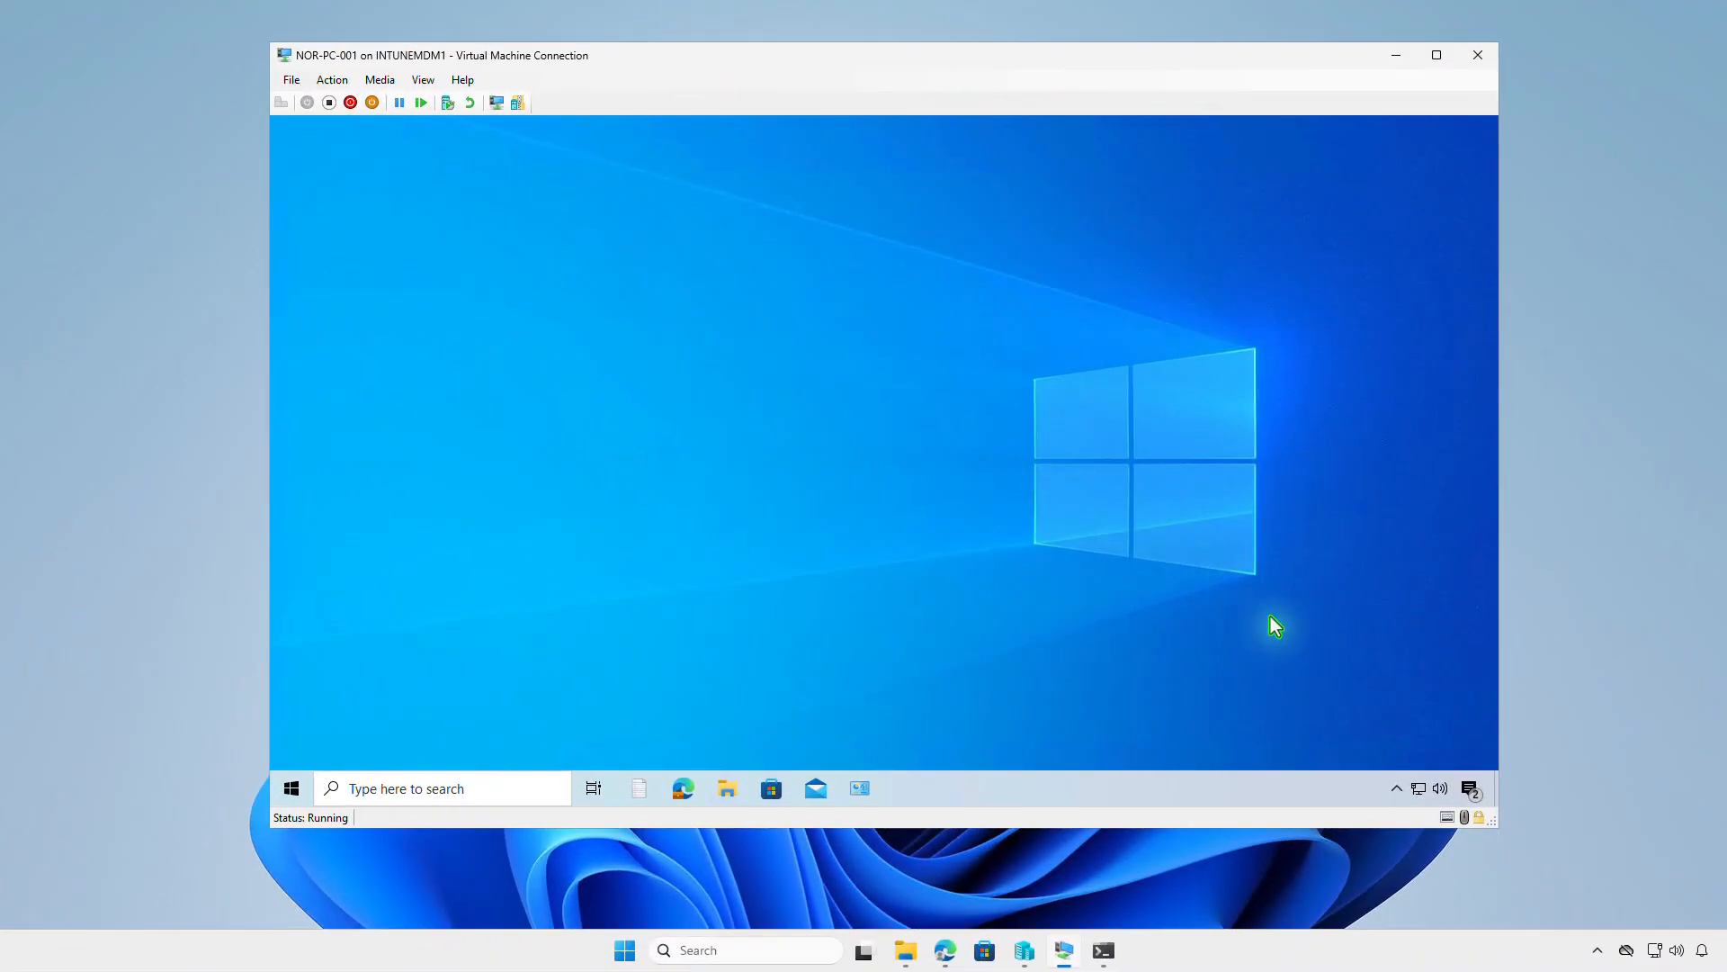
- Check the NOR-PC-001 virtual machine's notifications for the Adobe Illustrator removal
click(1468, 789)
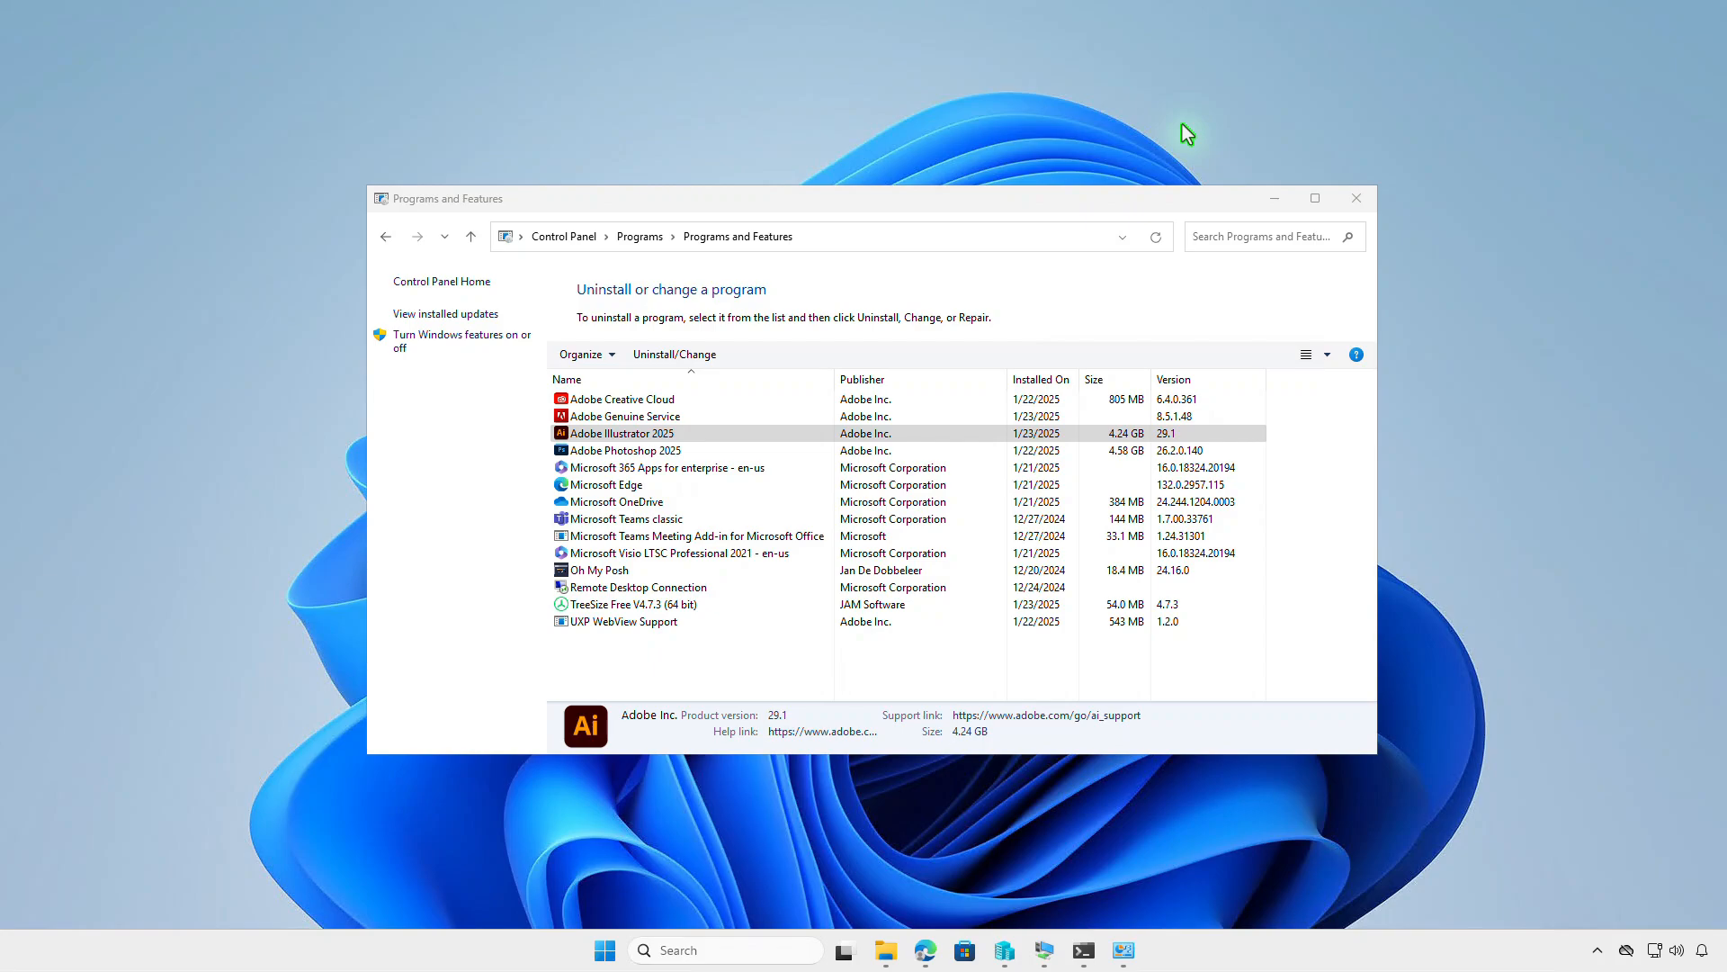
- Minimize Programs and Features, run Get-WmiObject -Class Win32_Product | Format-Table in an administrator Terminal and select Illustrator's identifying number
click(1275, 198)
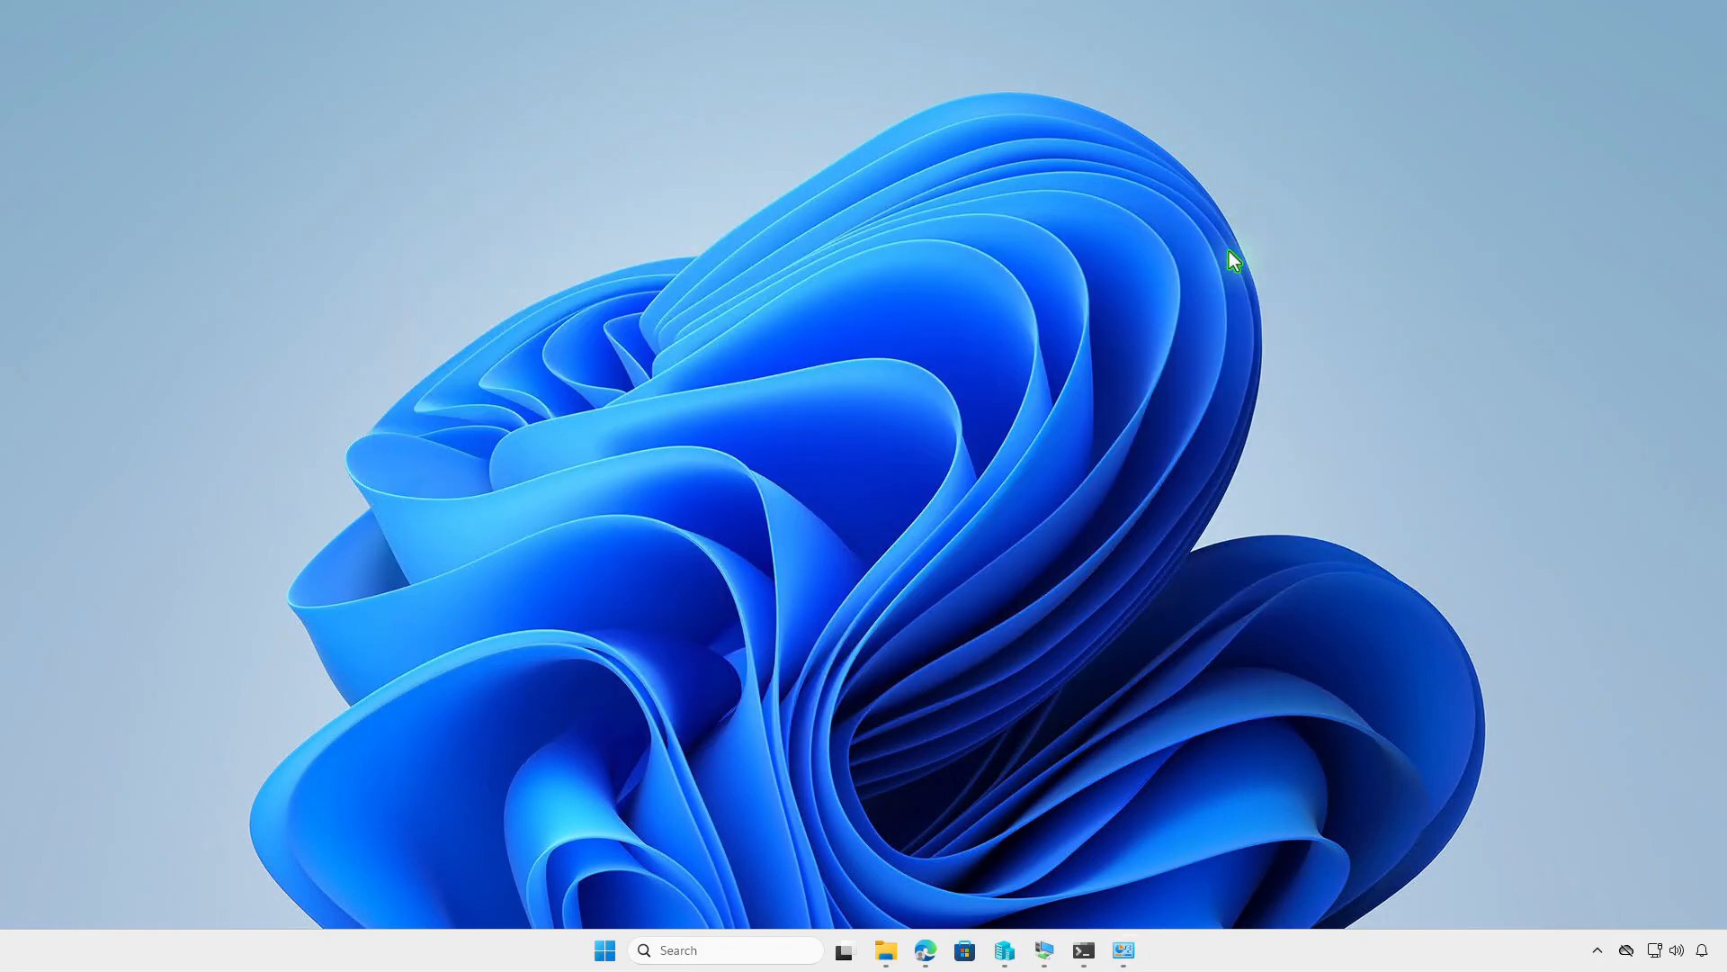
right_click(605, 950)
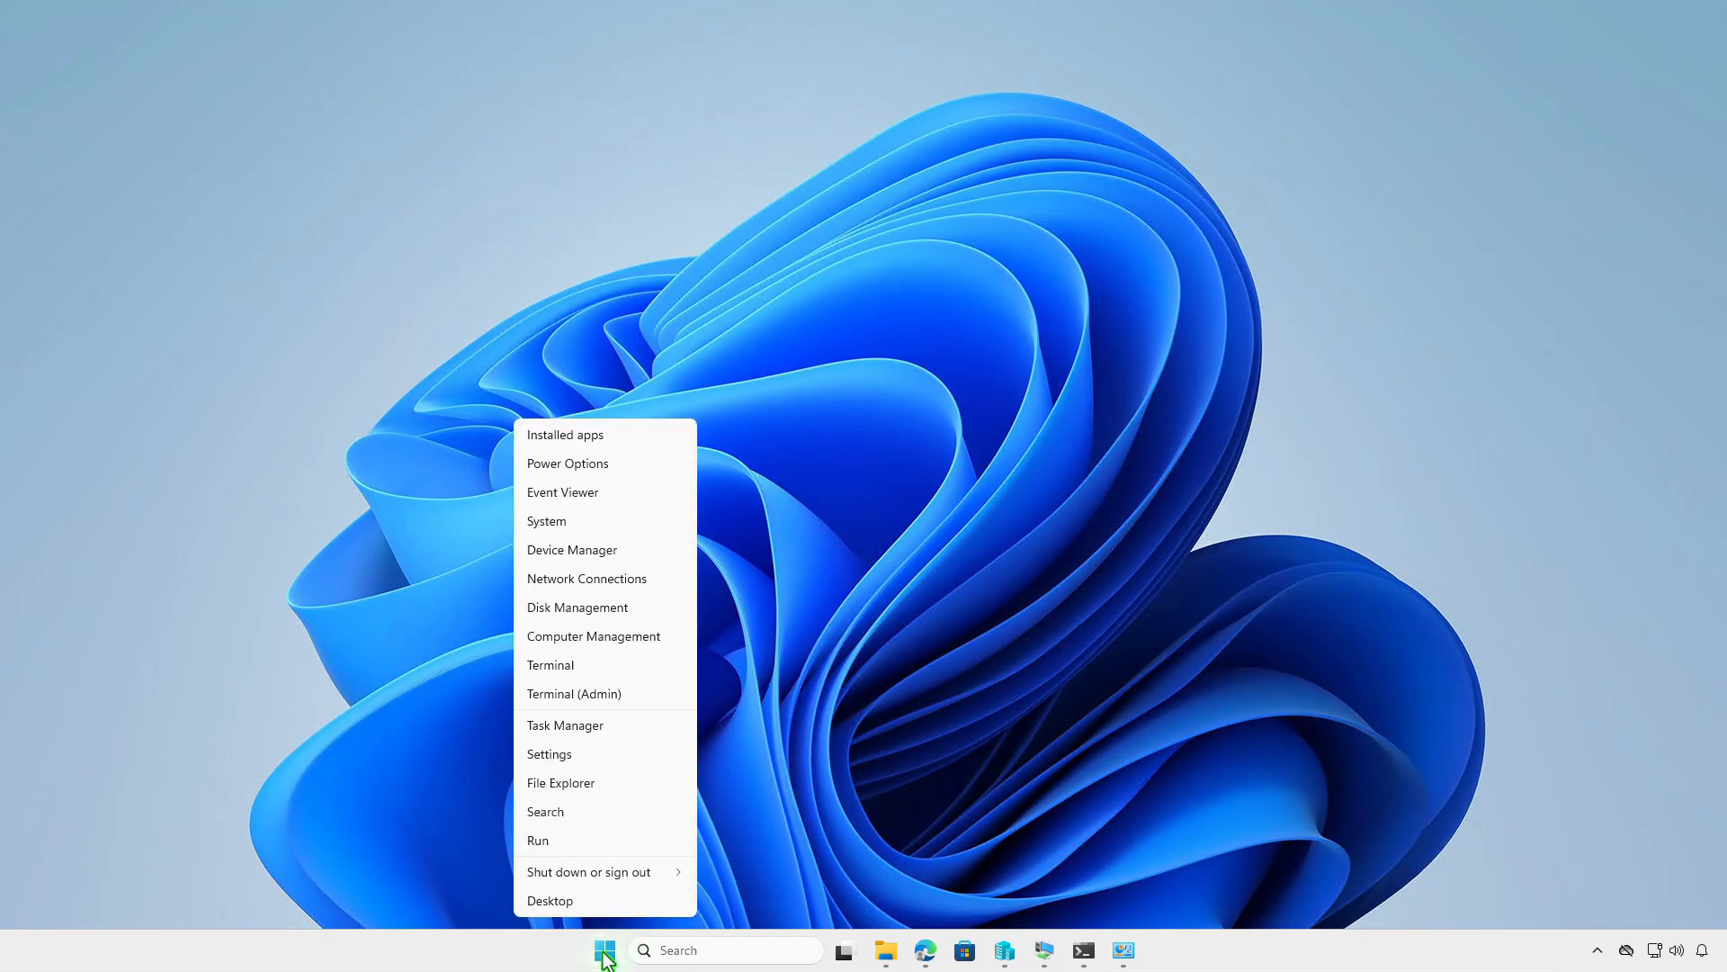
click(651, 694)
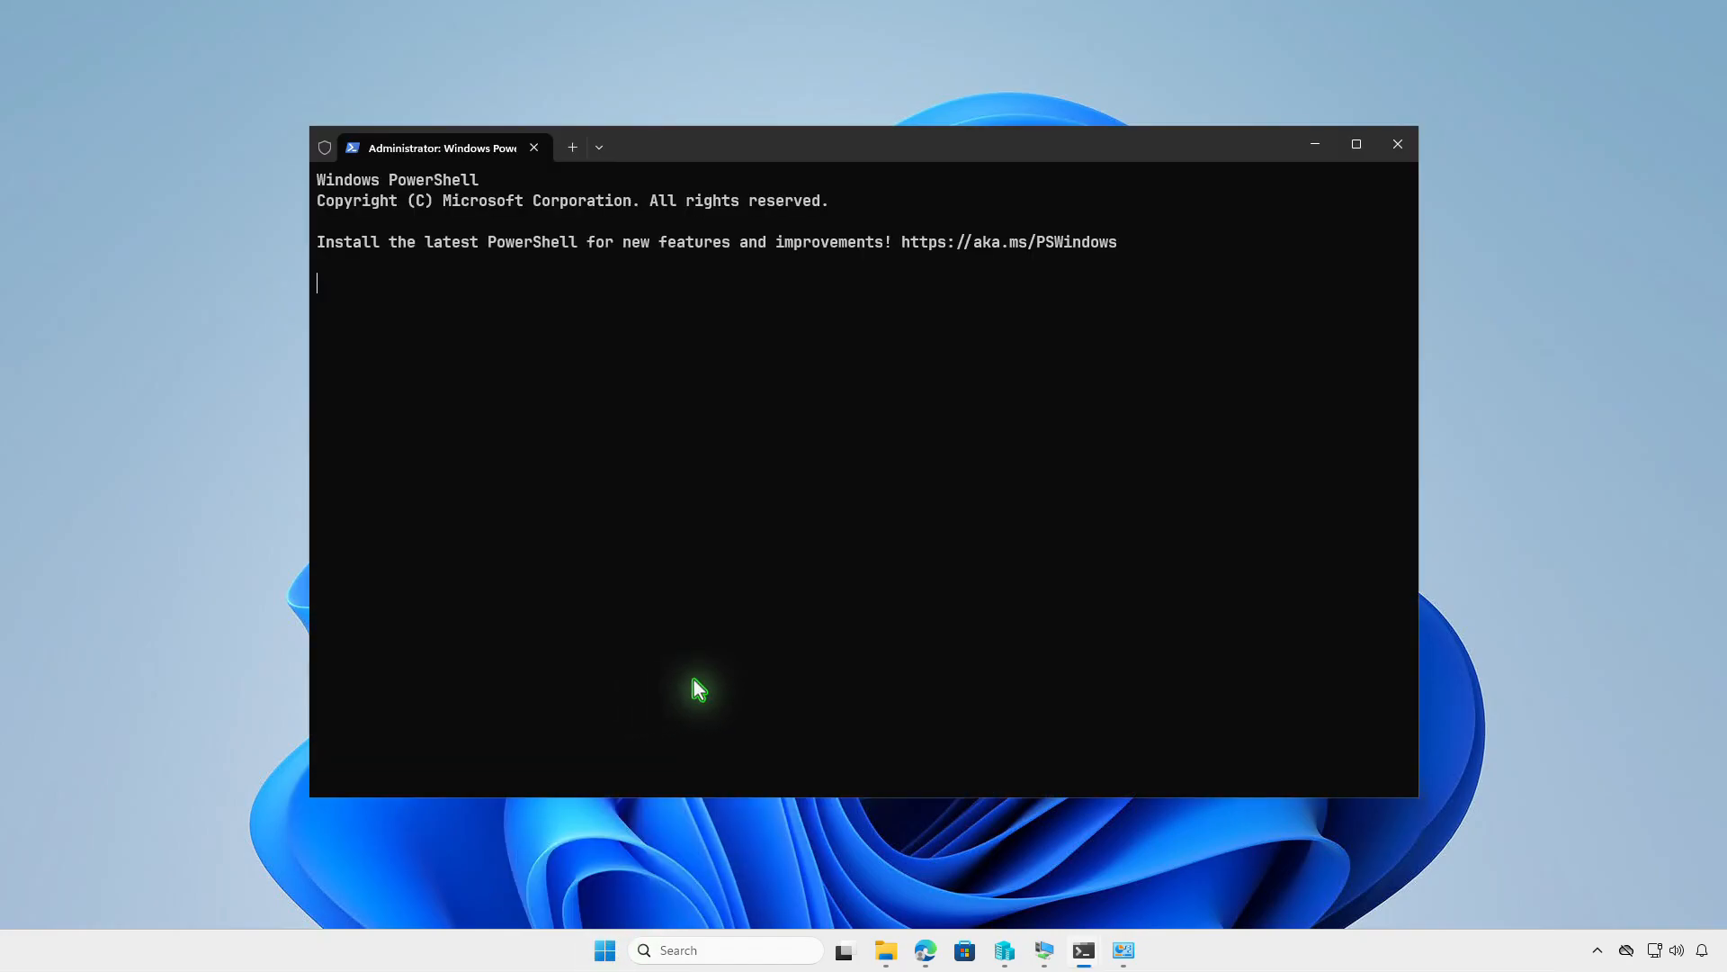
text(Get-WmiObject -Class Win32_Product | Format-Table)
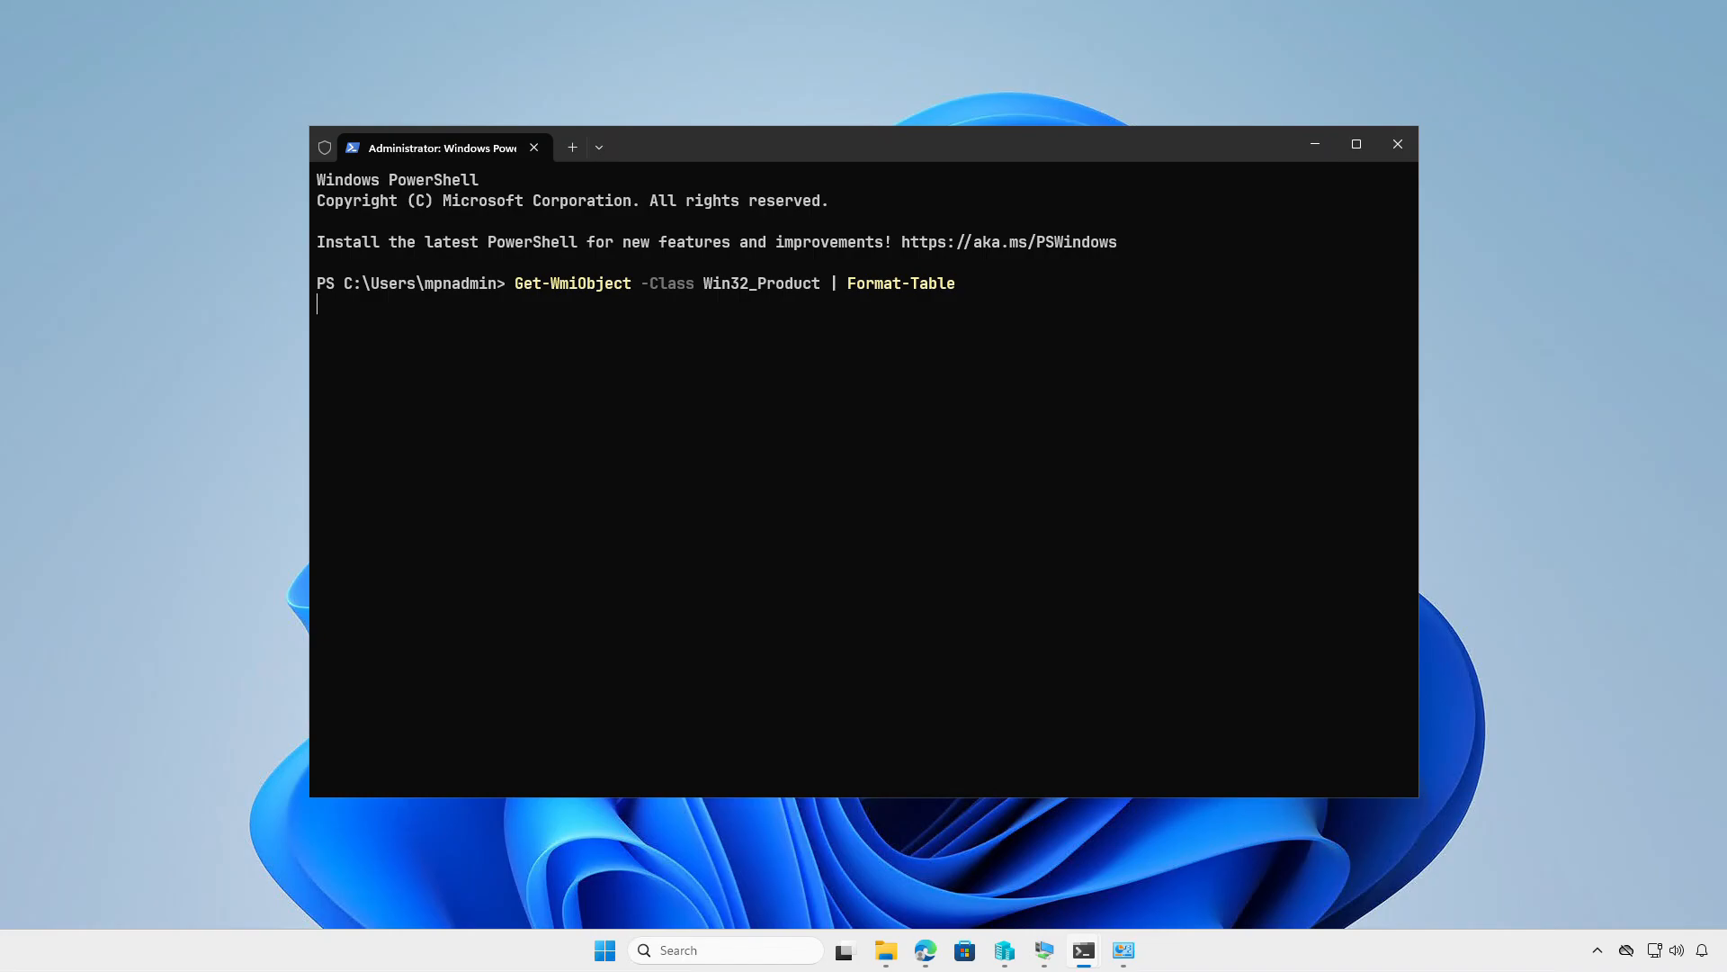
key(Return)
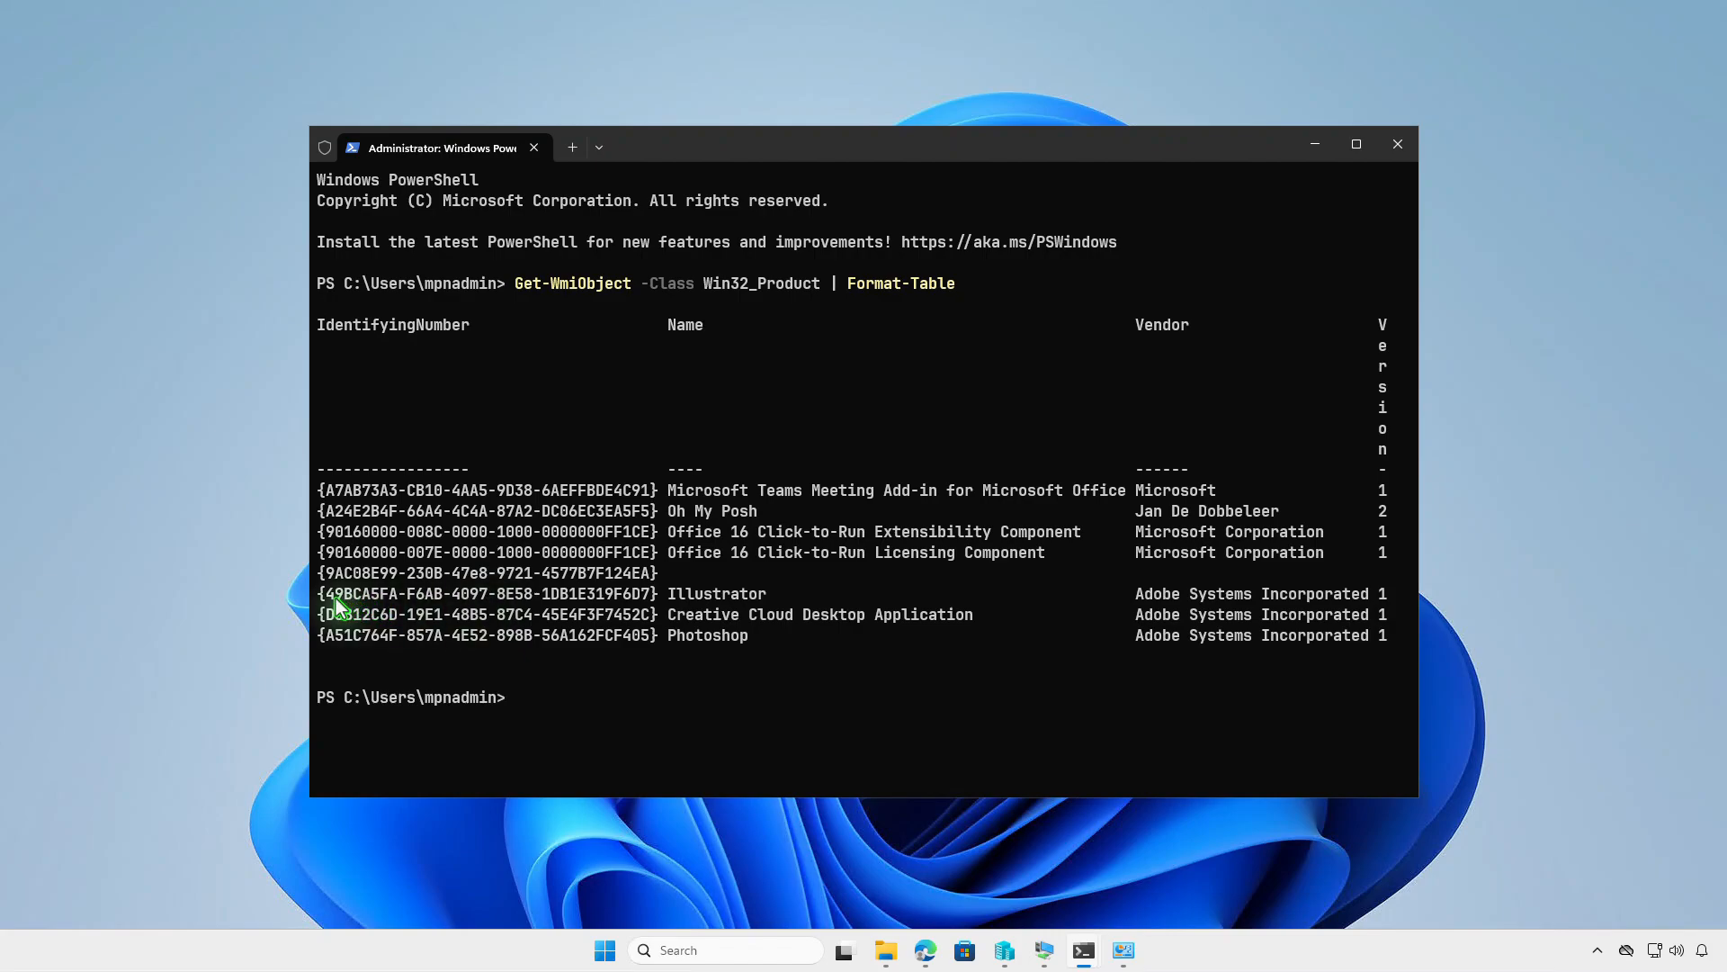
drag(321, 597, 619, 598)
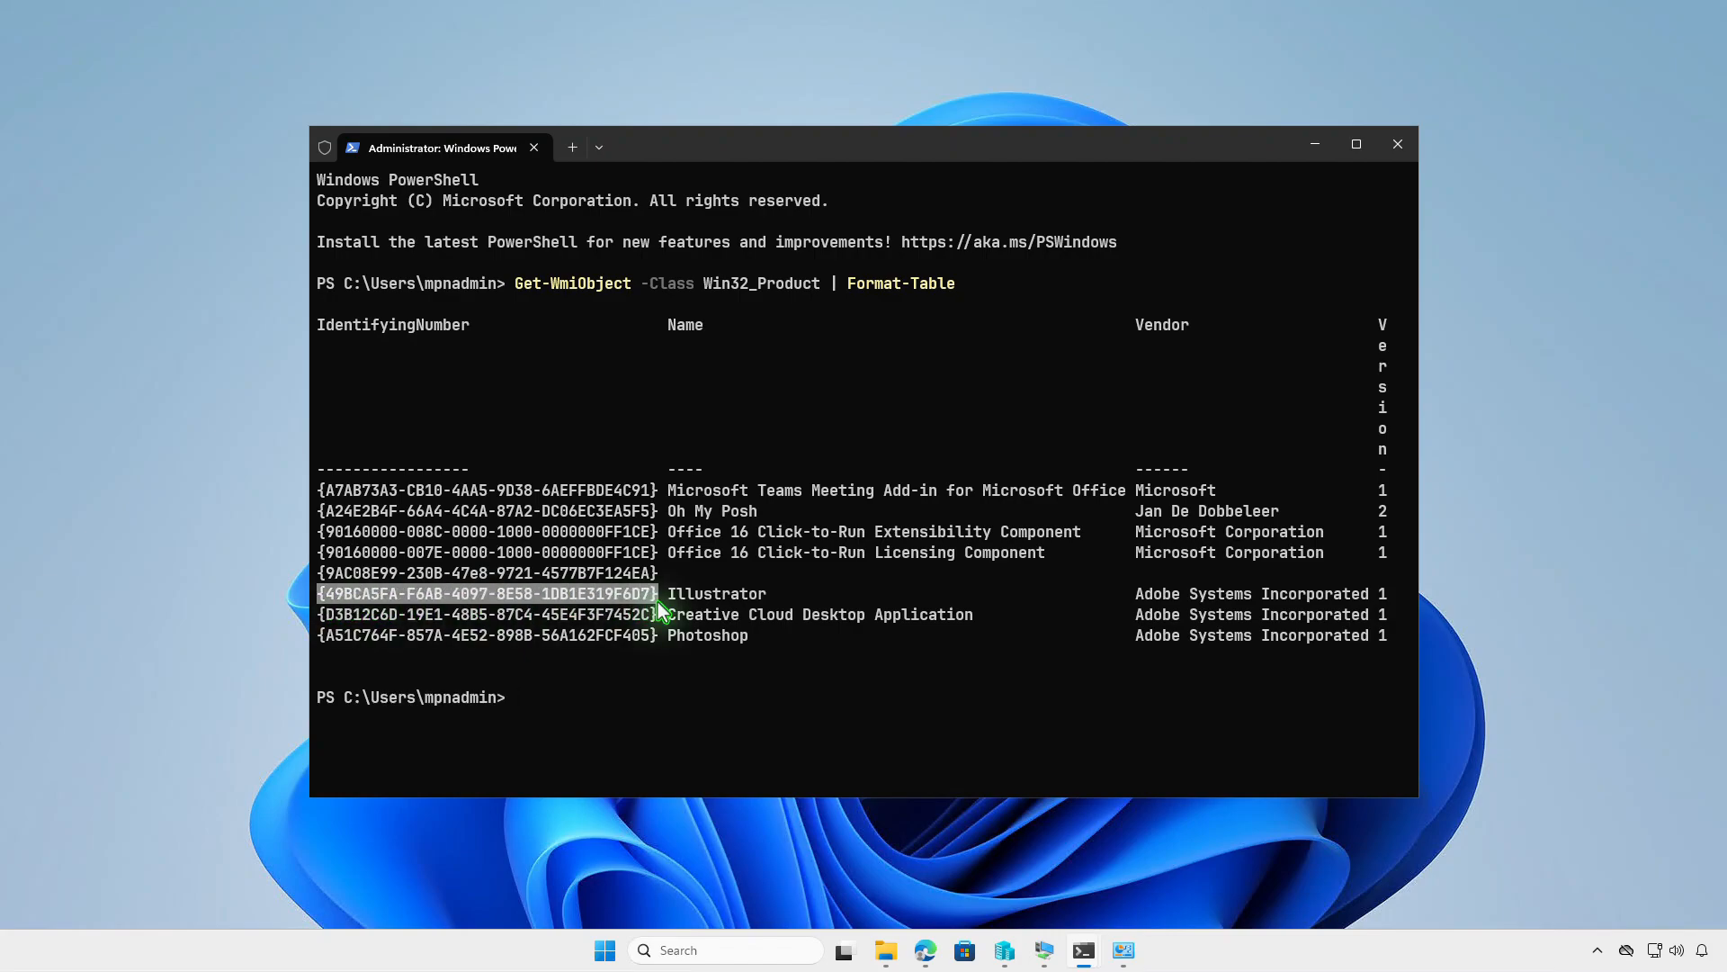